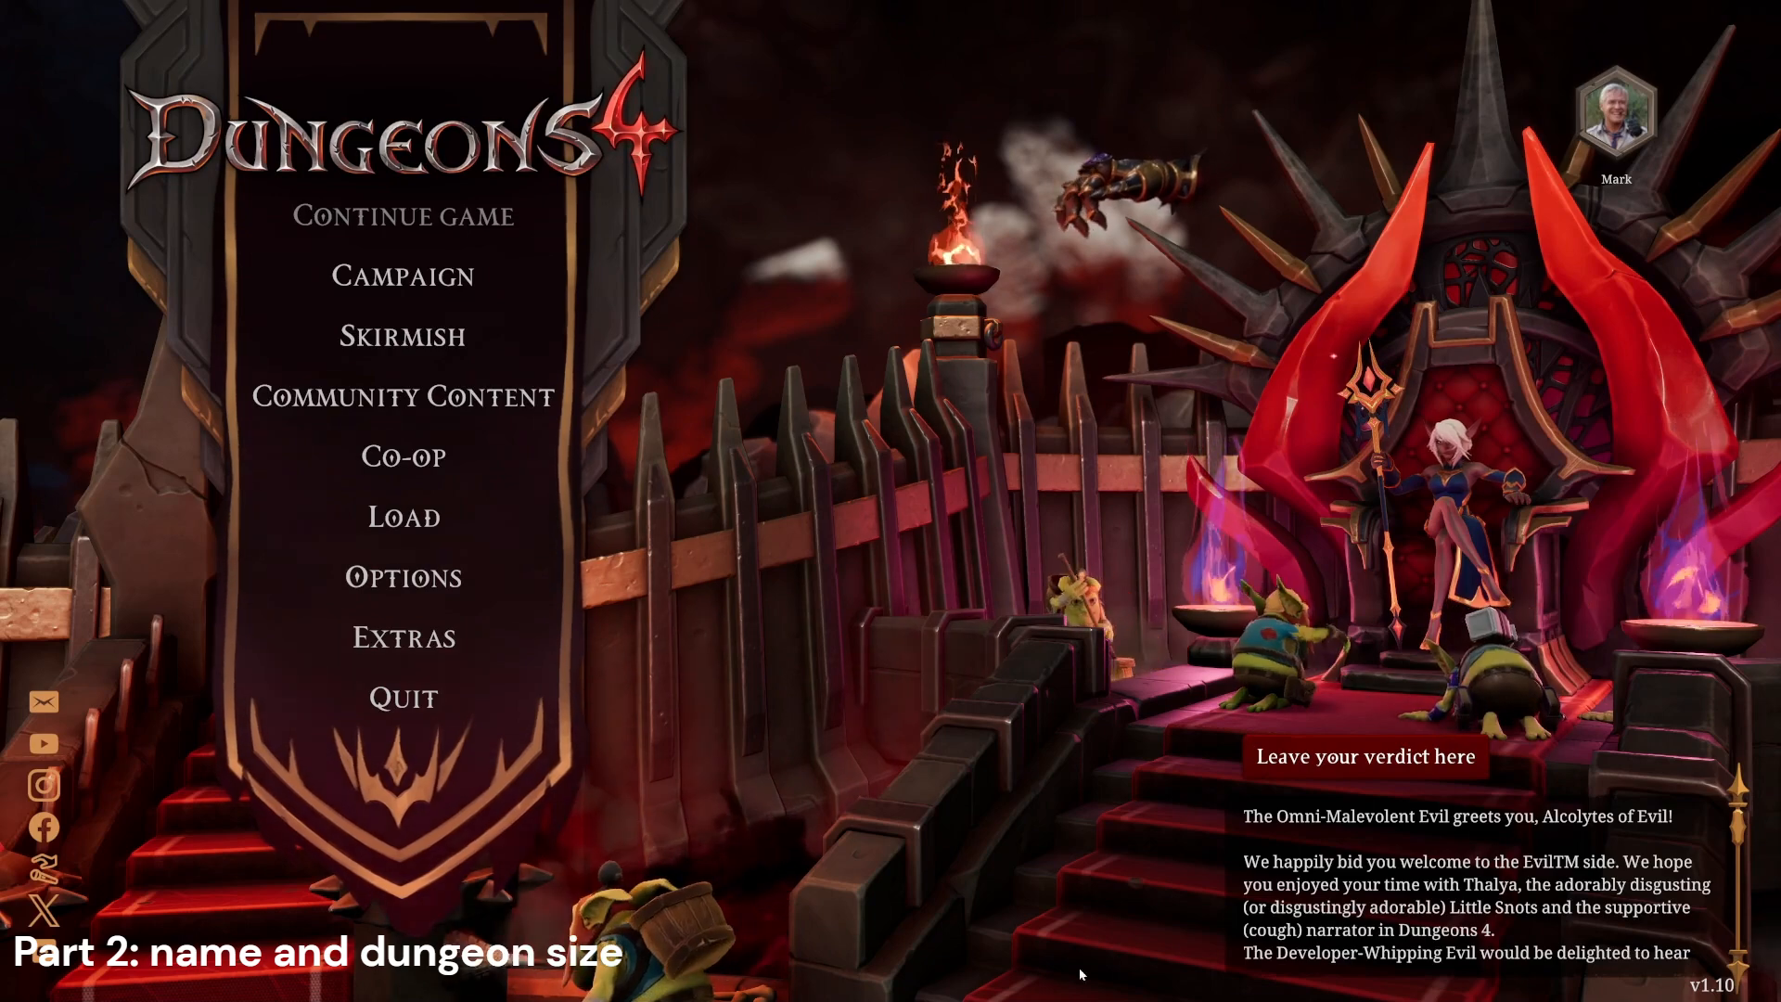
Step: Open the map editor in the community content and start creating a new map
left_click(413, 399)
left_click(459, 340)
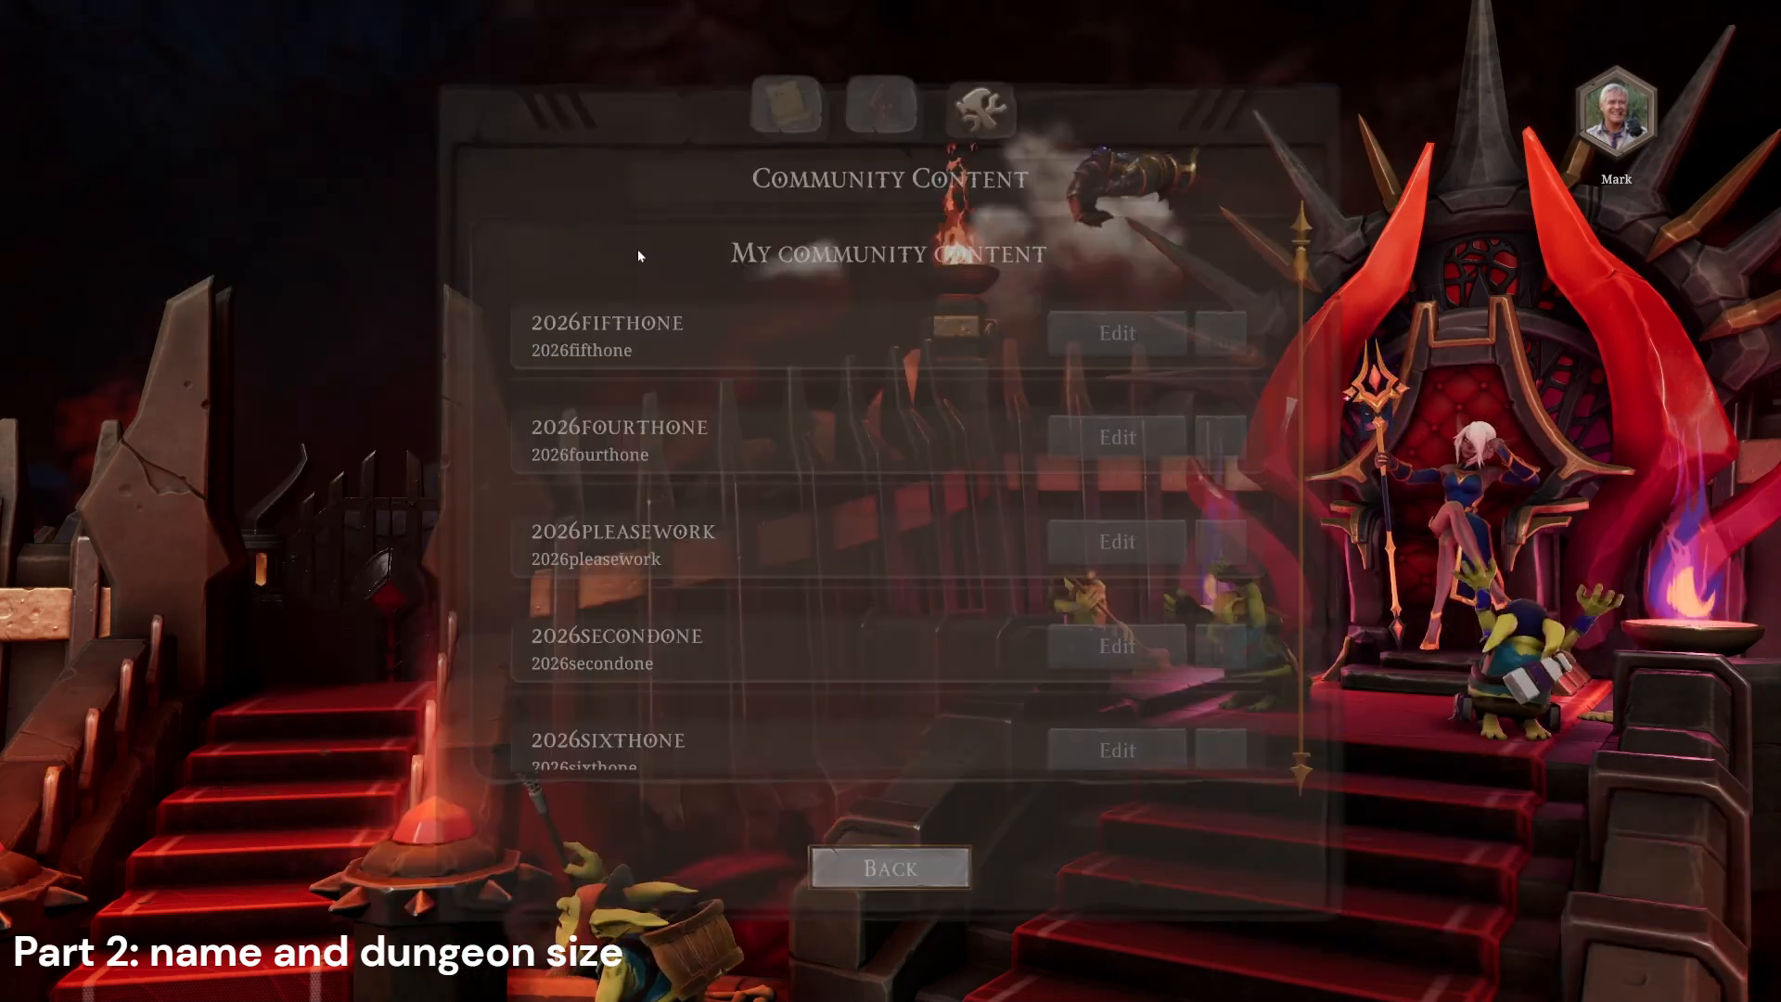
left_click(790, 109)
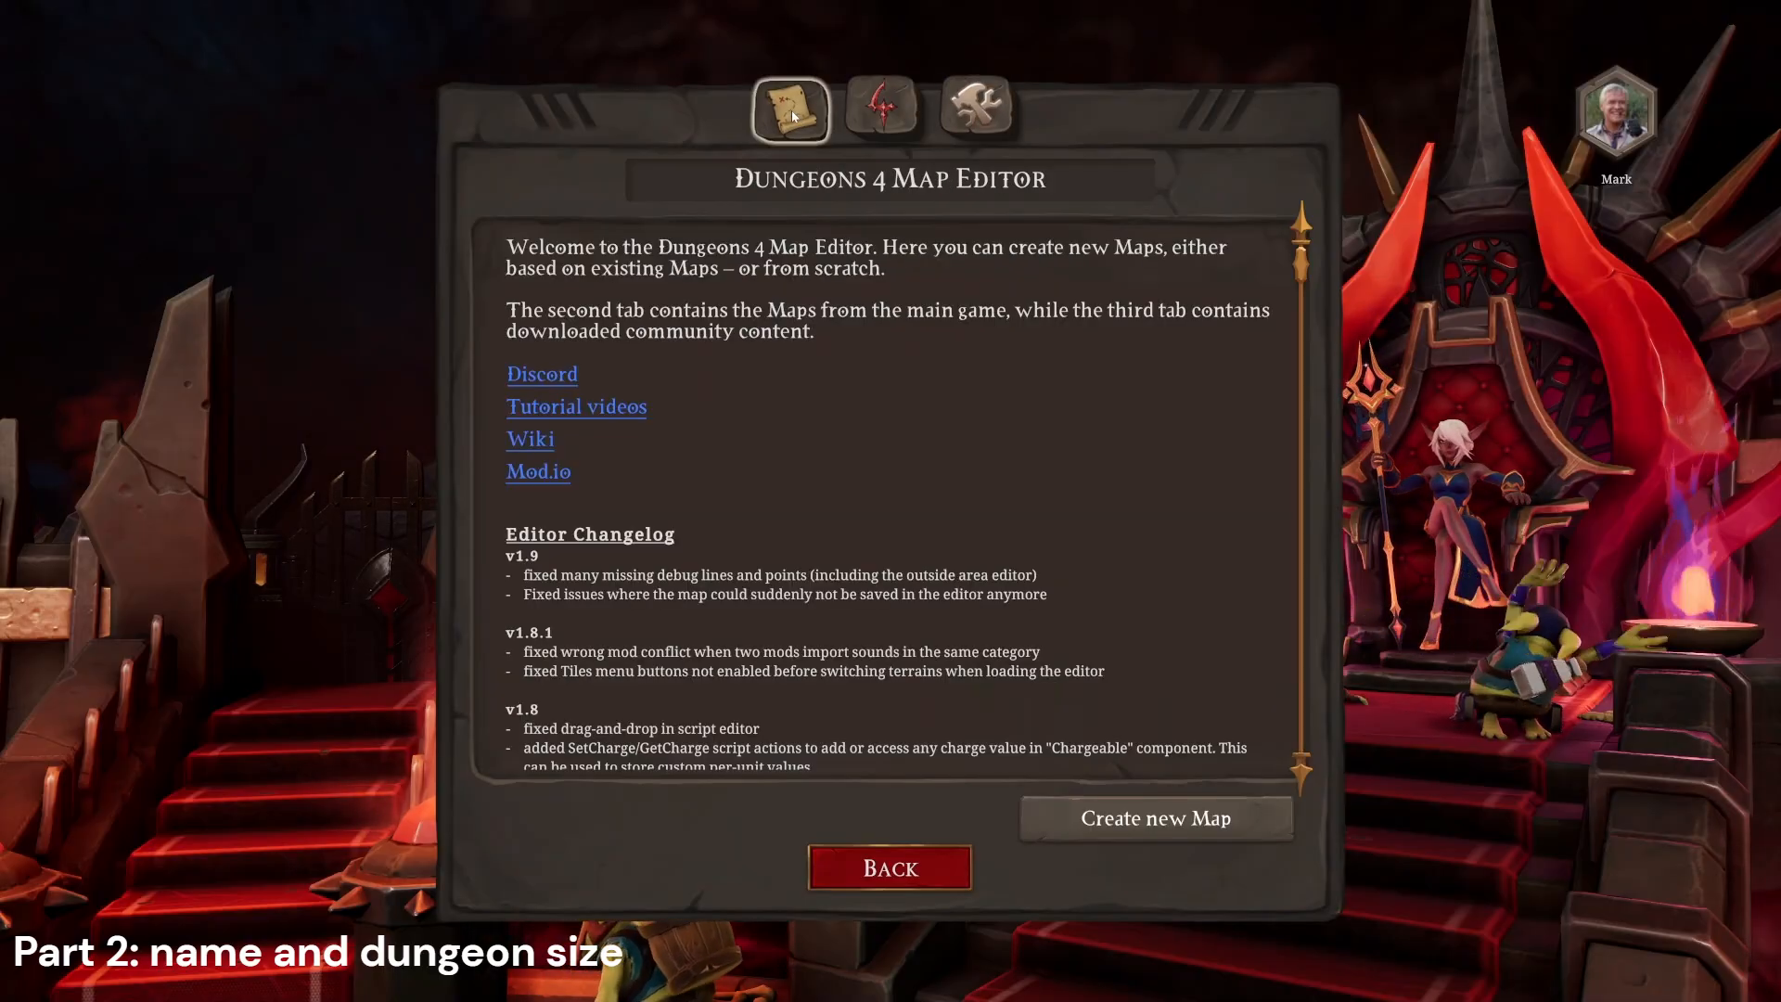
left_click(1168, 821)
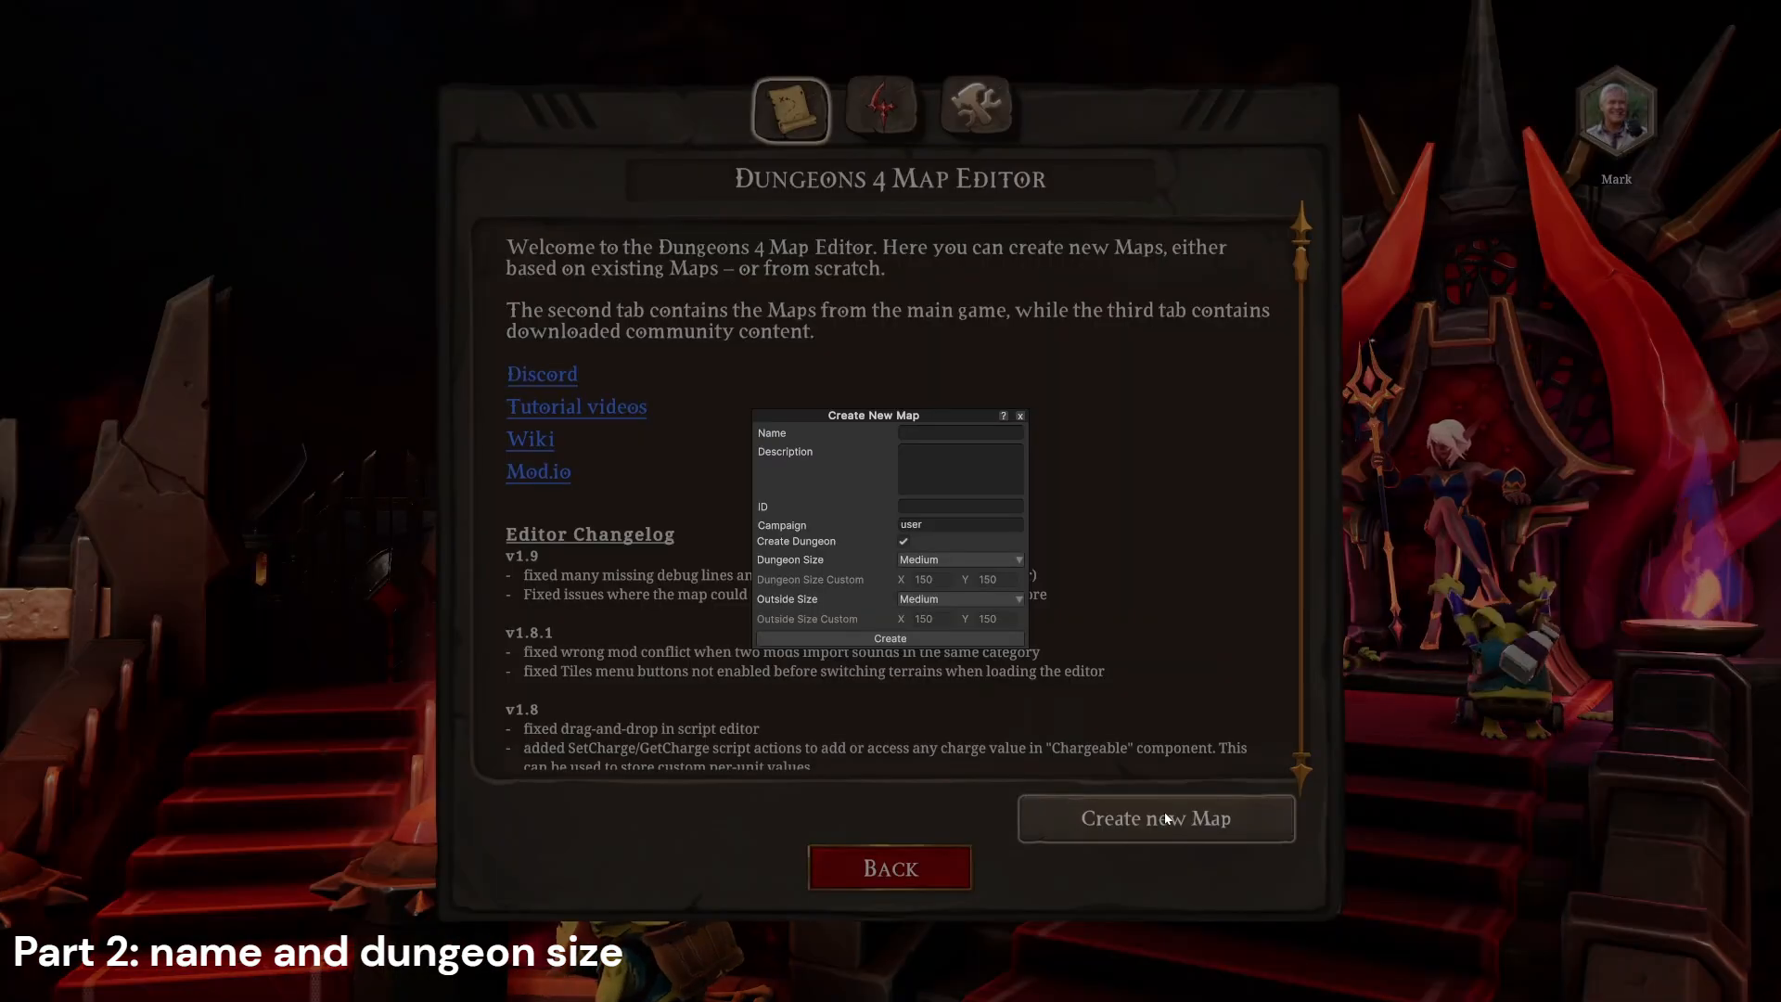
Step: Name the new map "name map"
left_click(912, 429)
type("na")
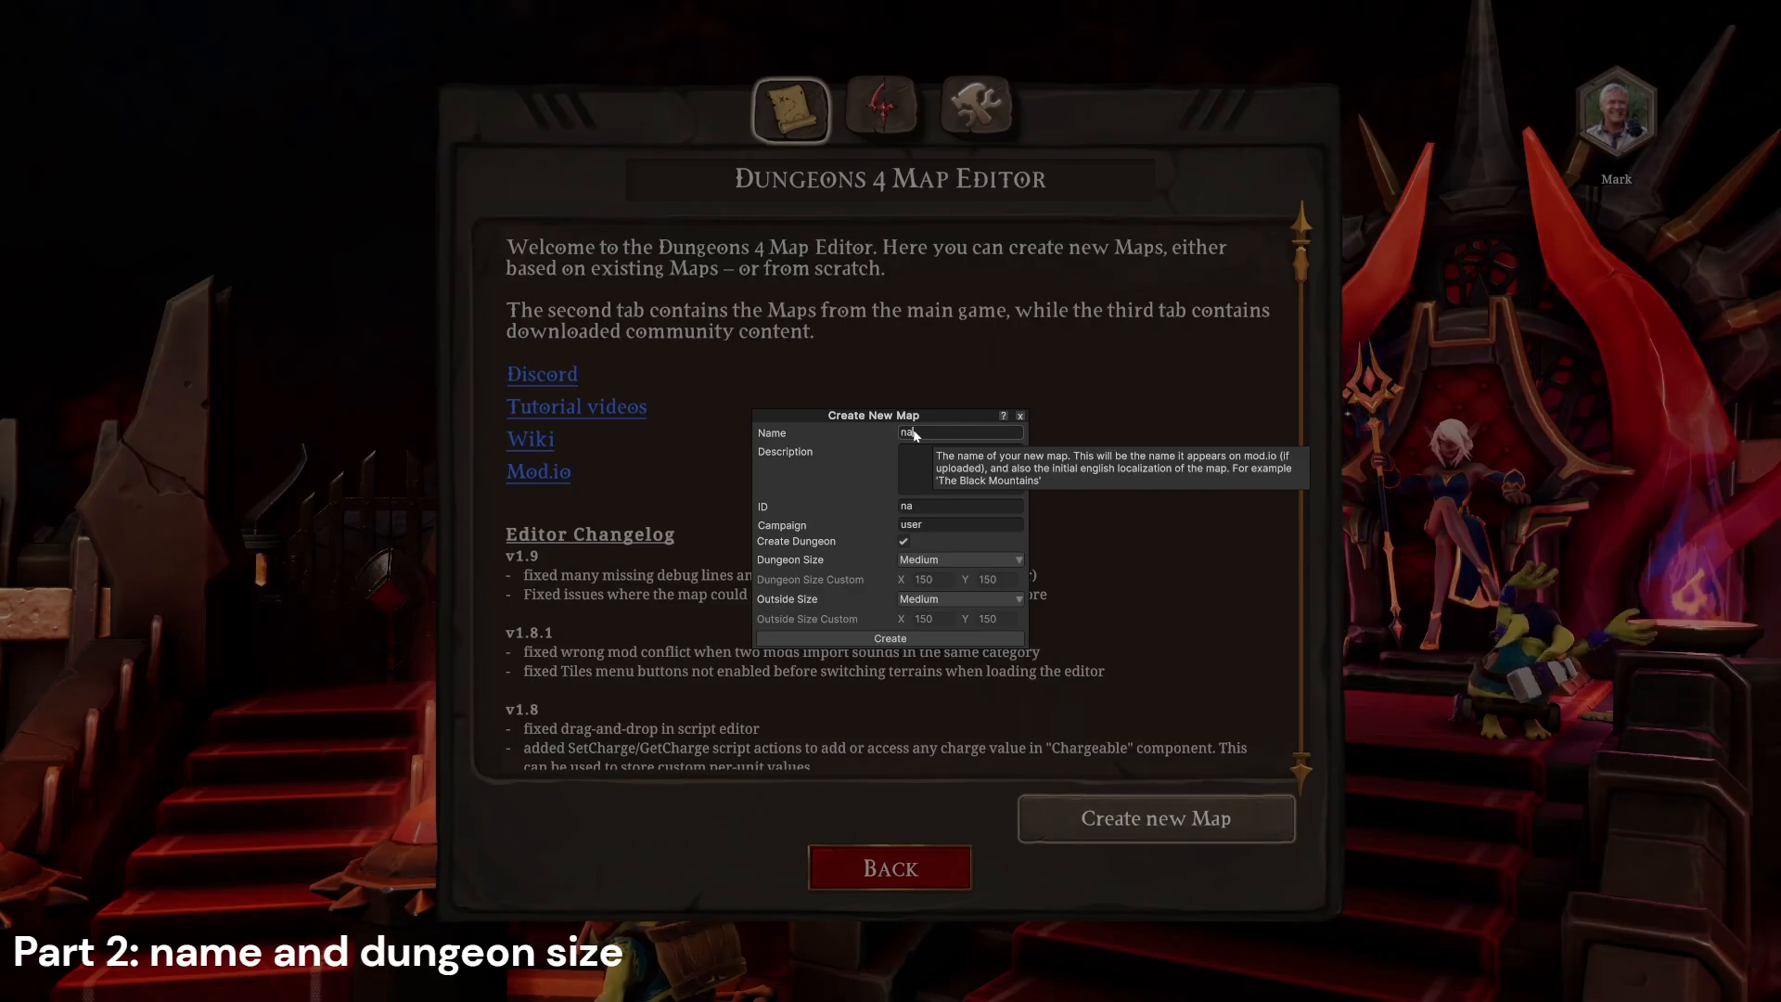
type("me map")
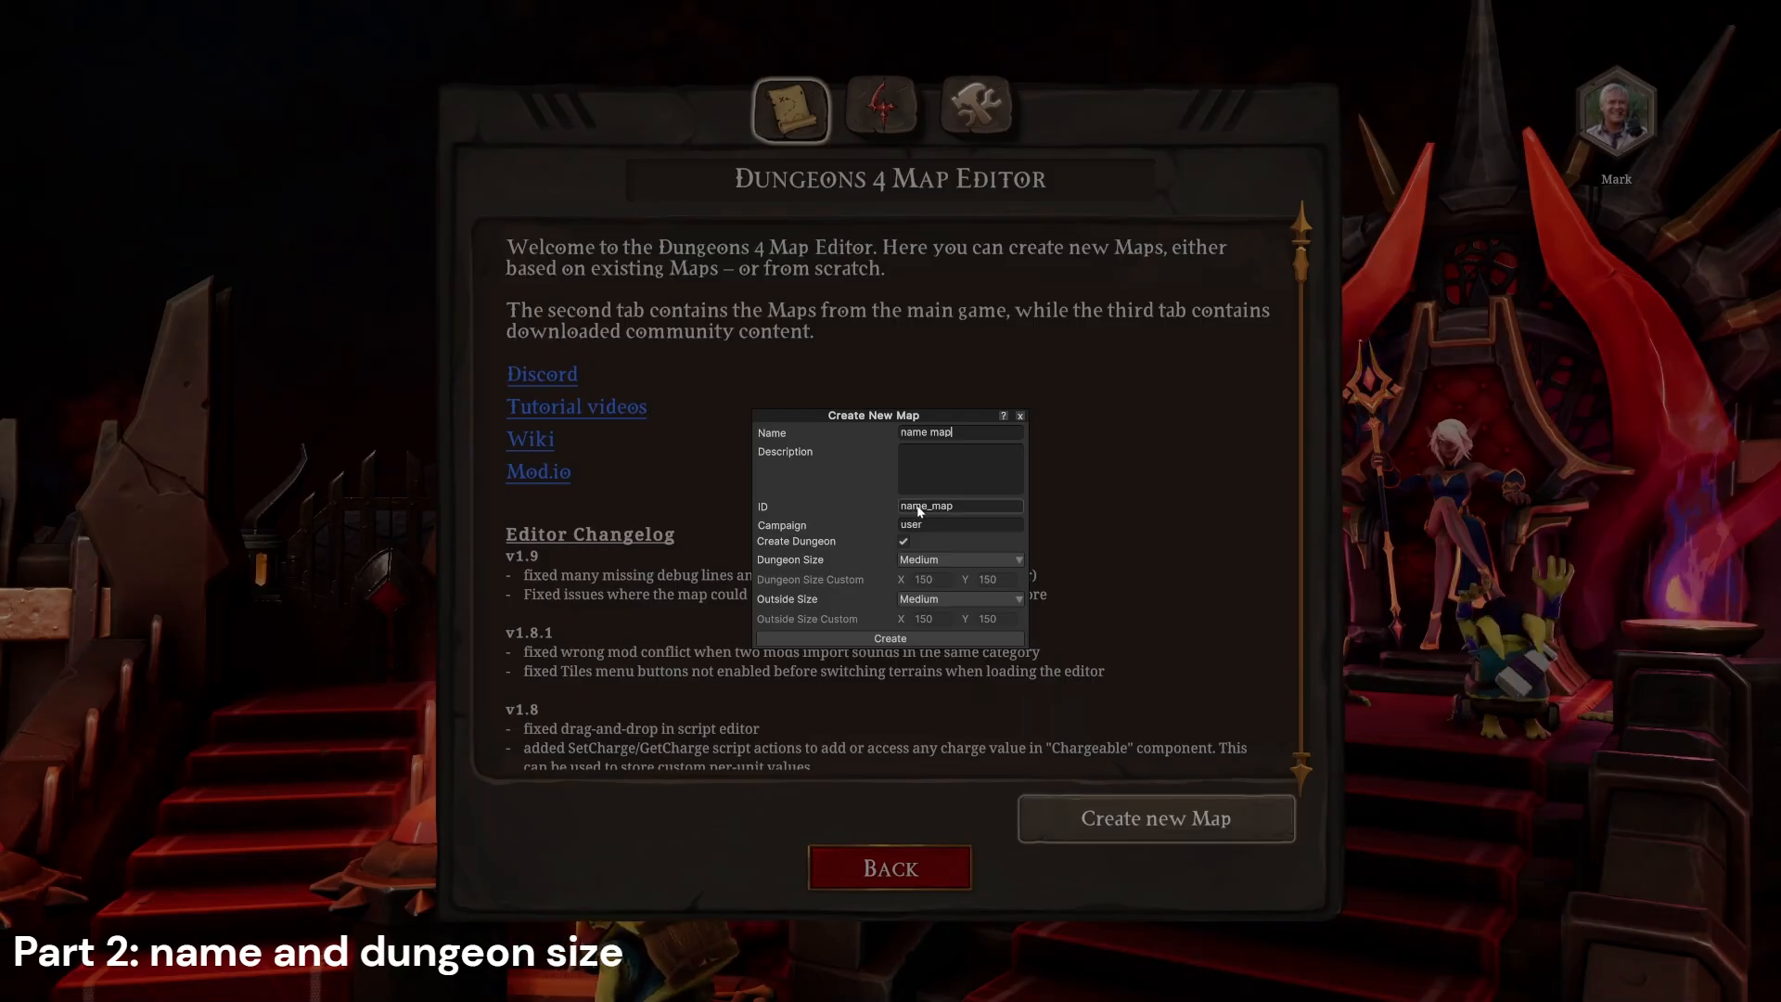
mouse_move(928, 505)
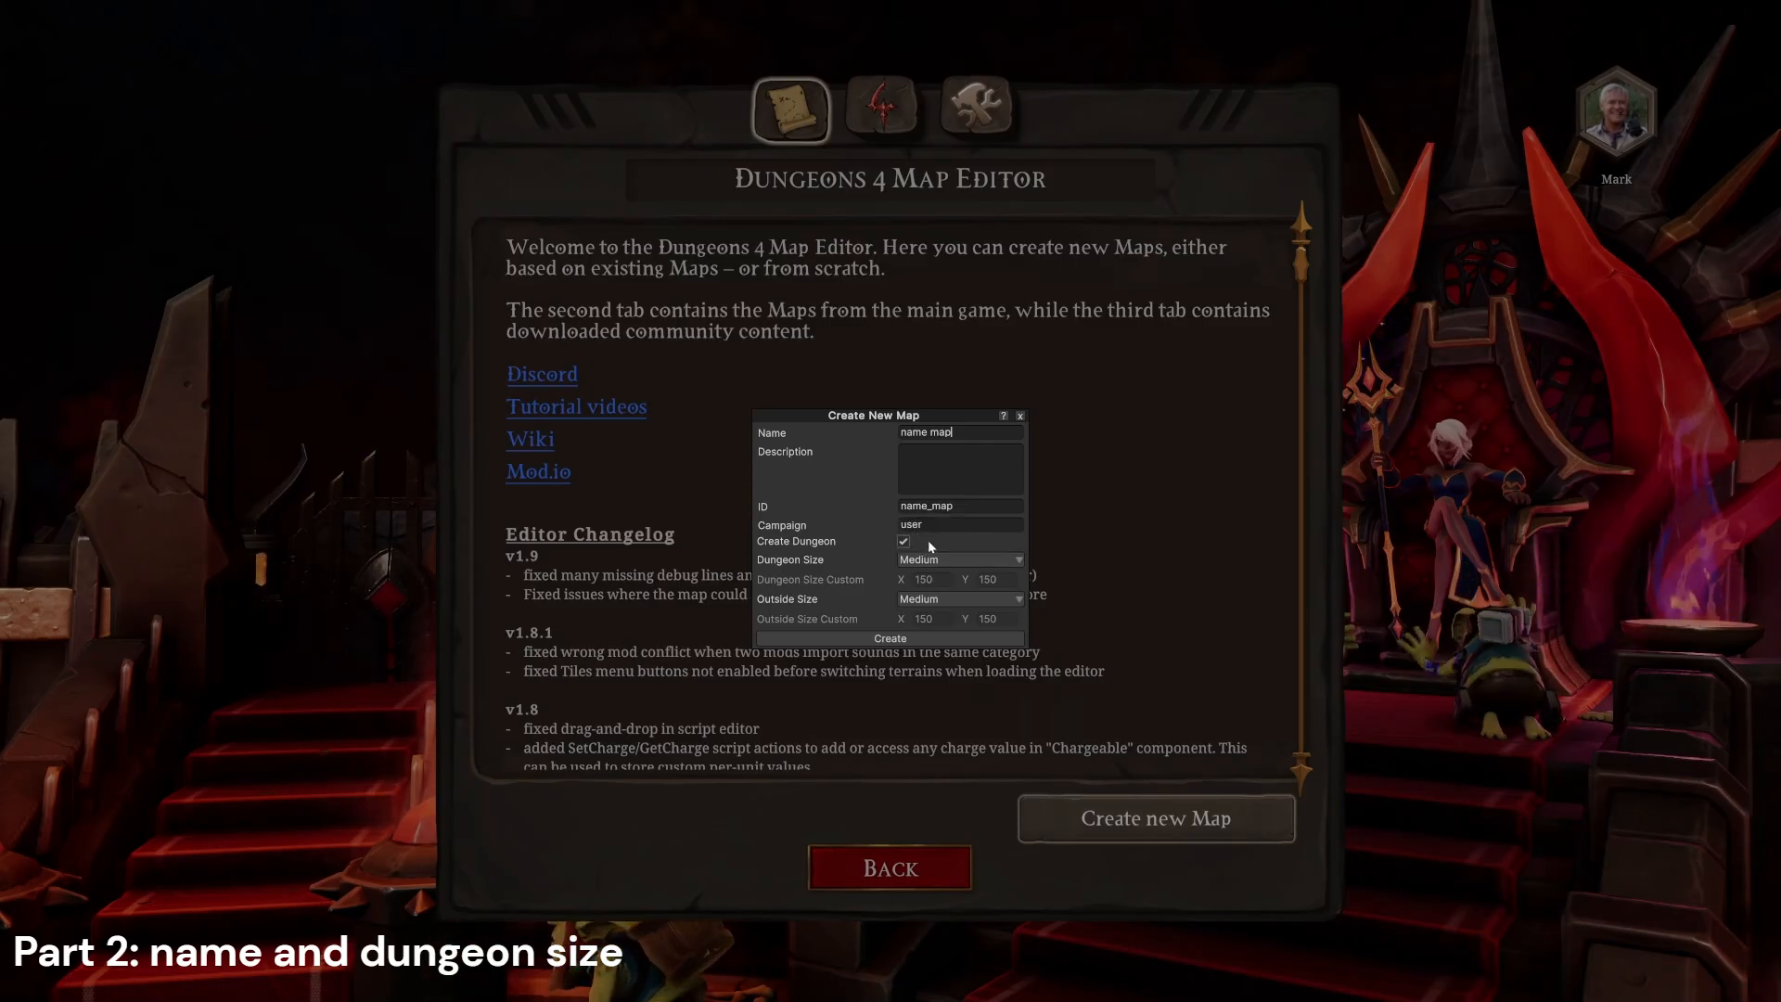
mouse_move(931, 540)
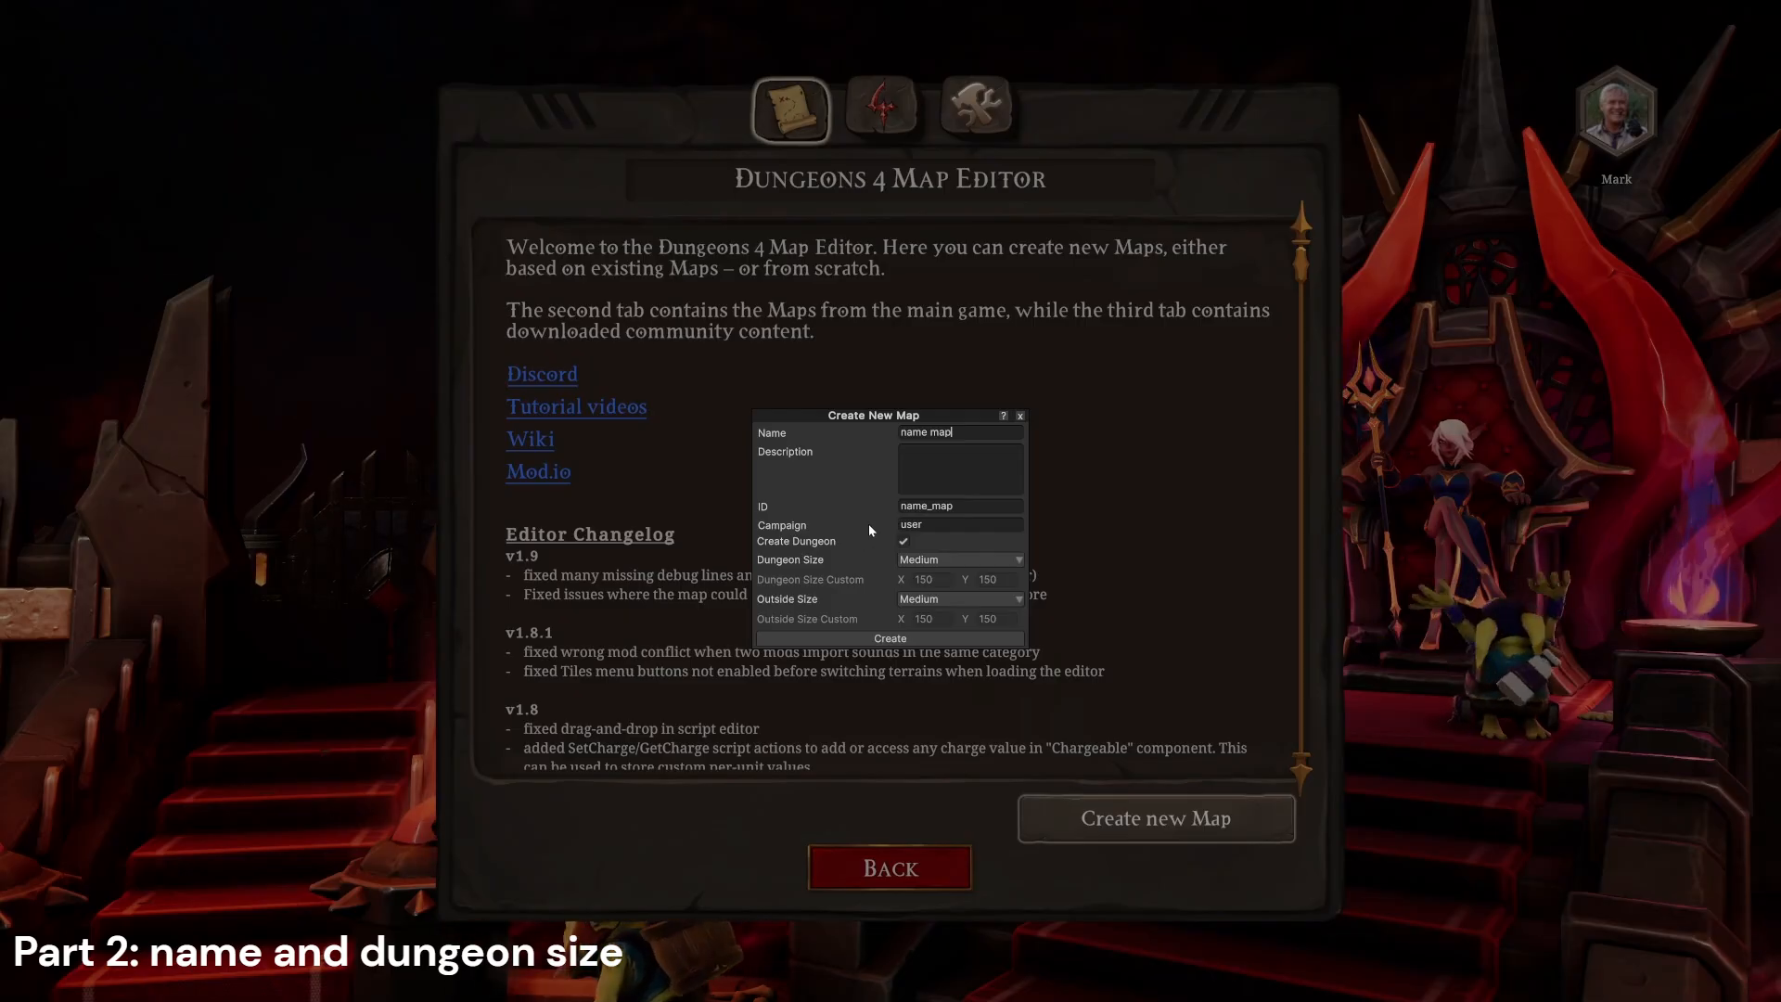
Step: Set the dungeon size to Custom with X 100 and Y 100
left_click(927, 559)
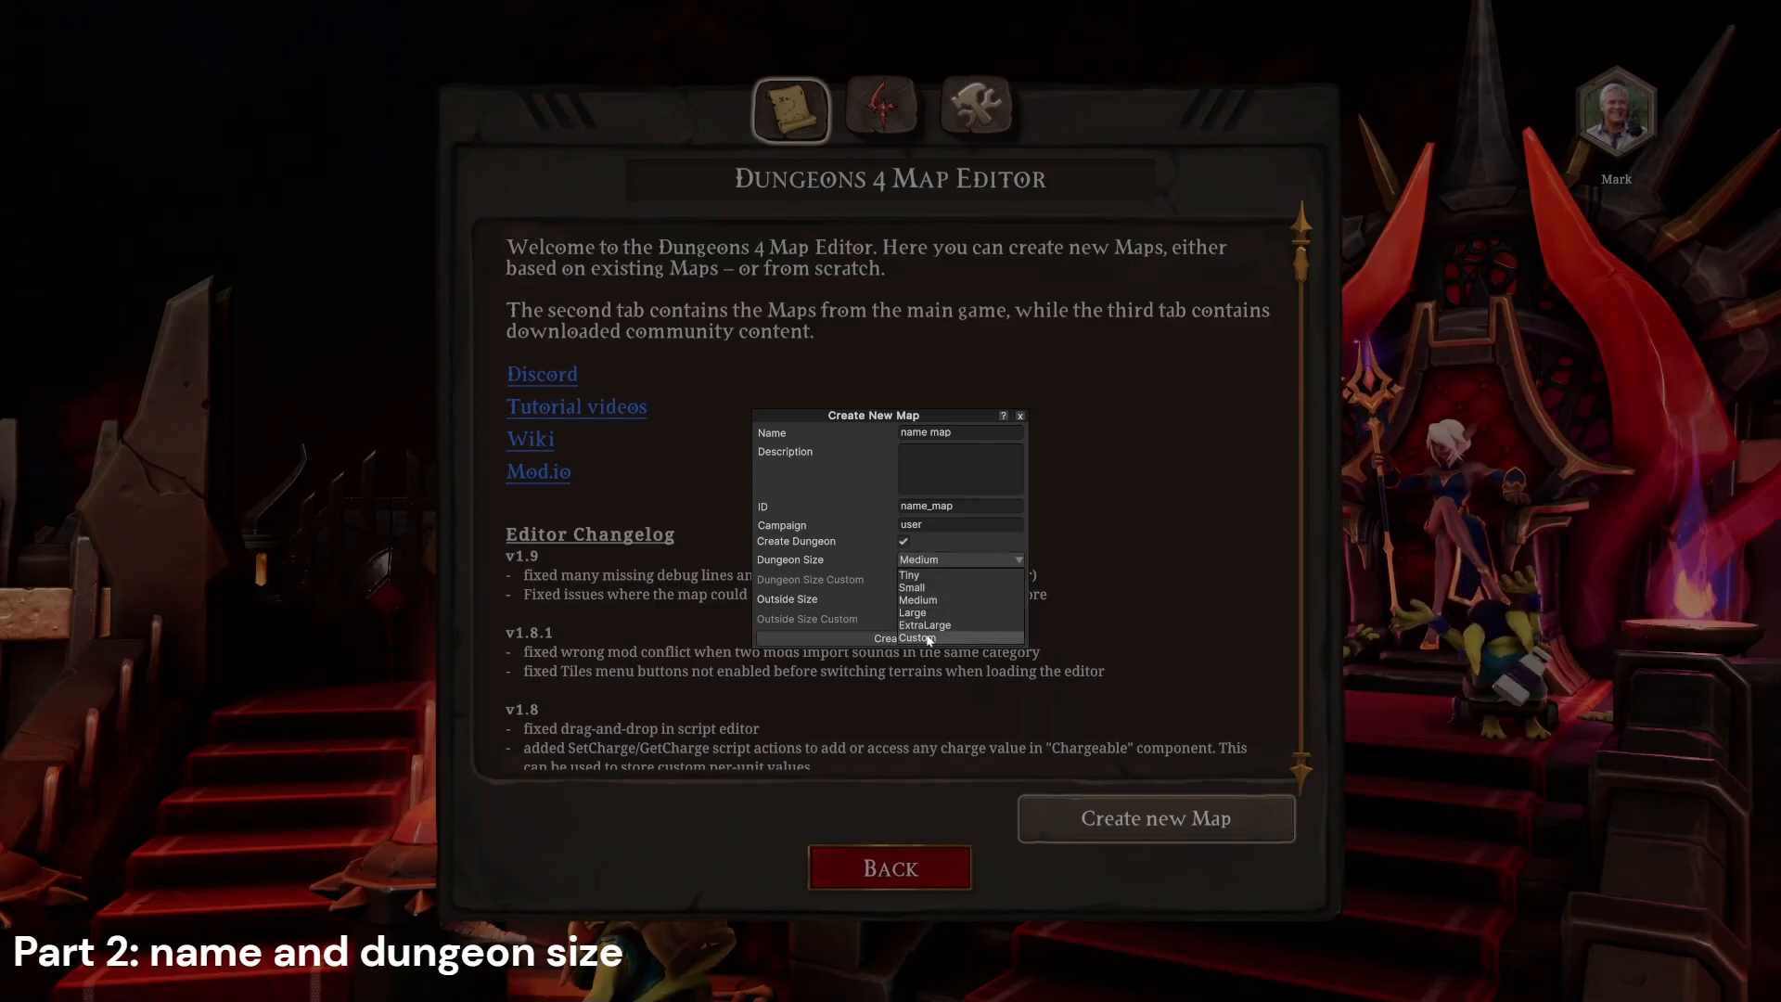
left_click(927, 637)
left_click(933, 579)
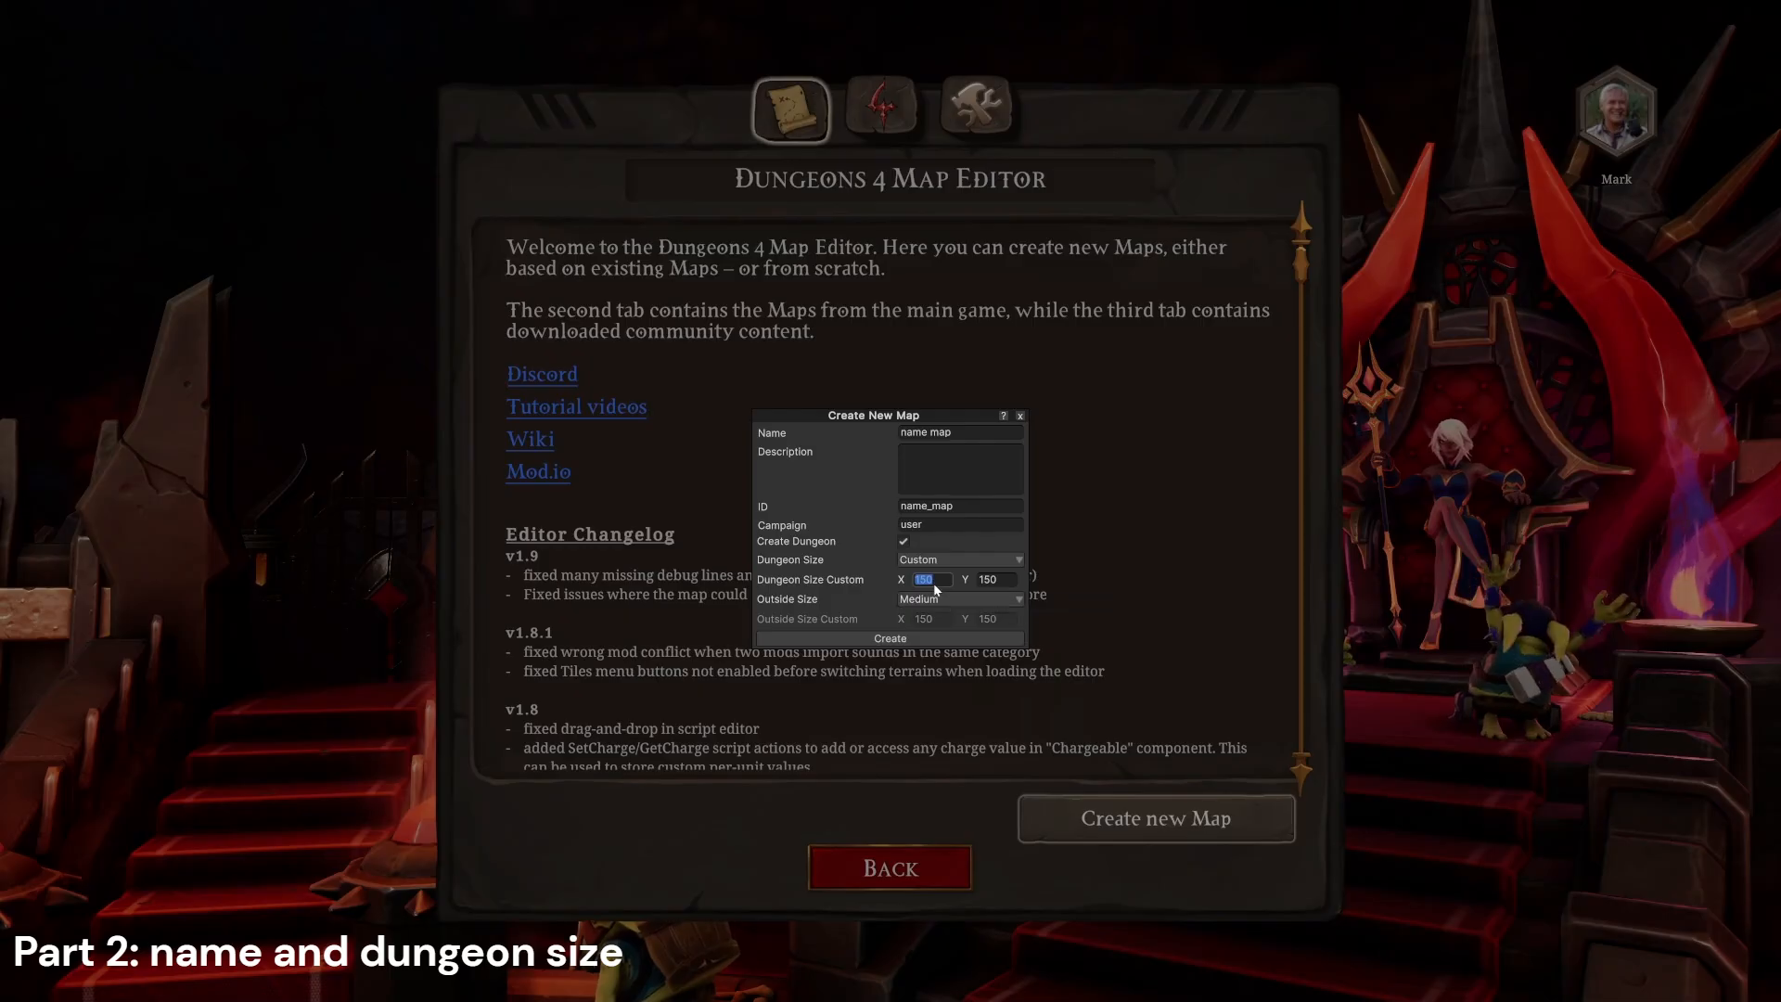
type("100")
key("Tab")
type("100")
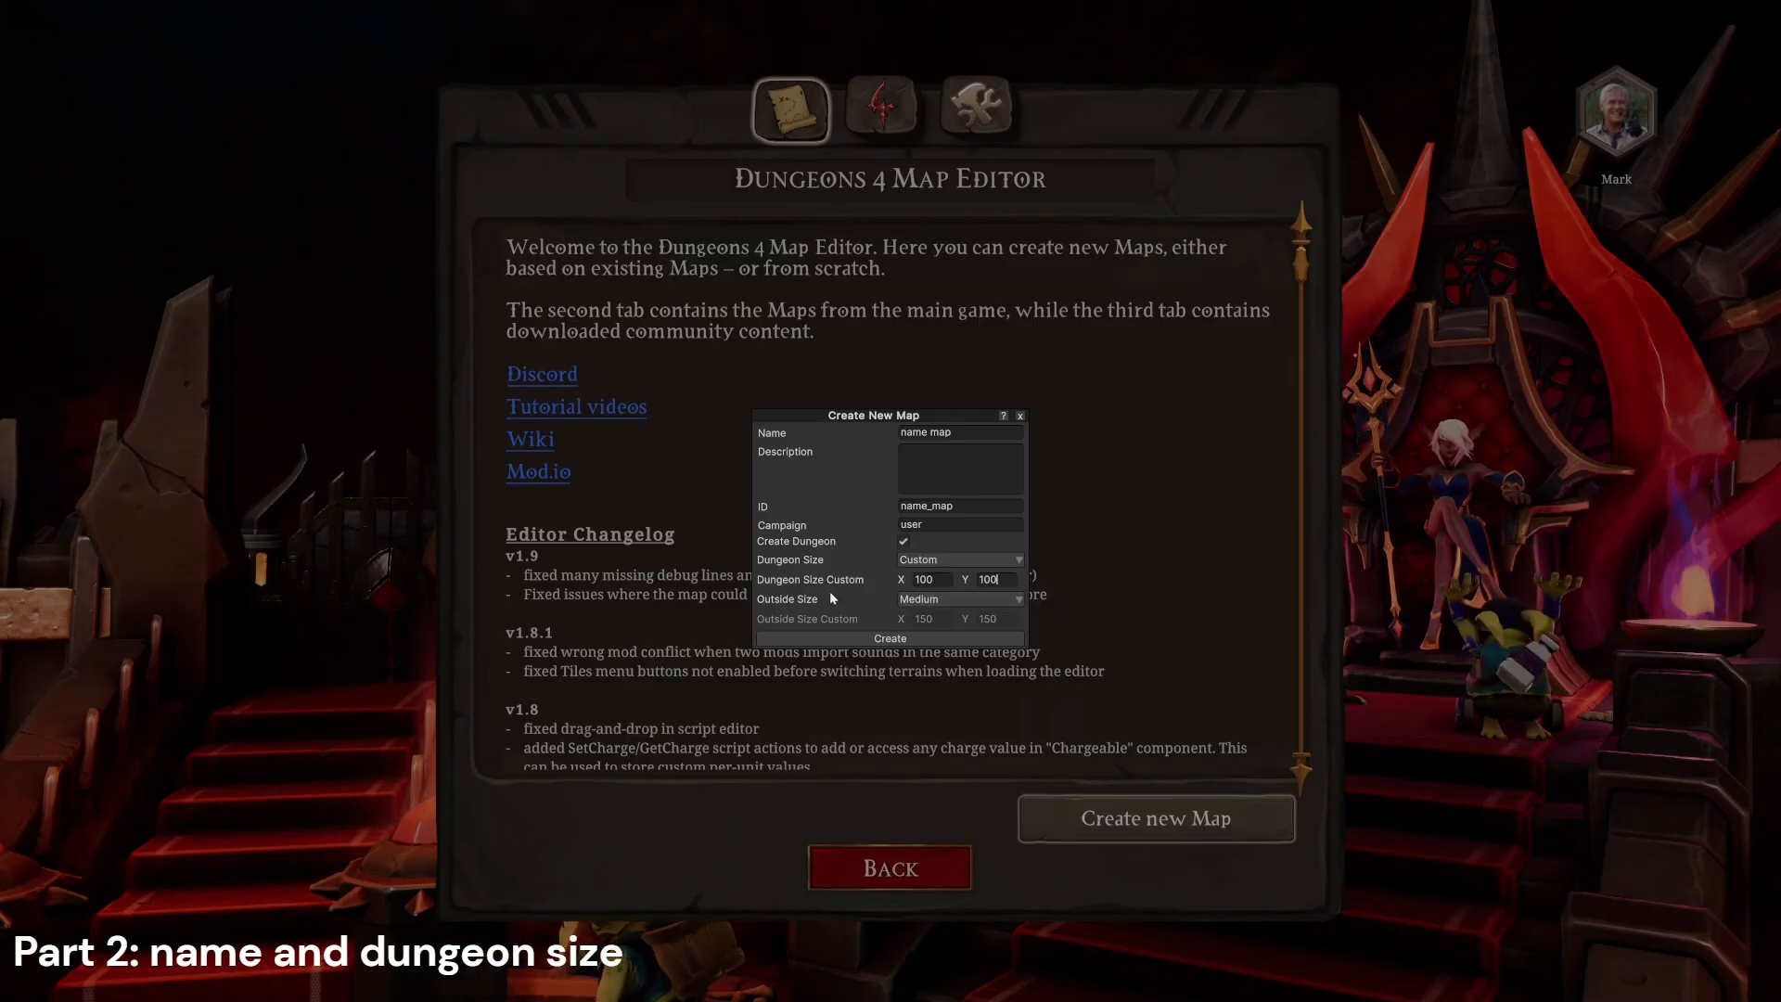
left_click(996, 573)
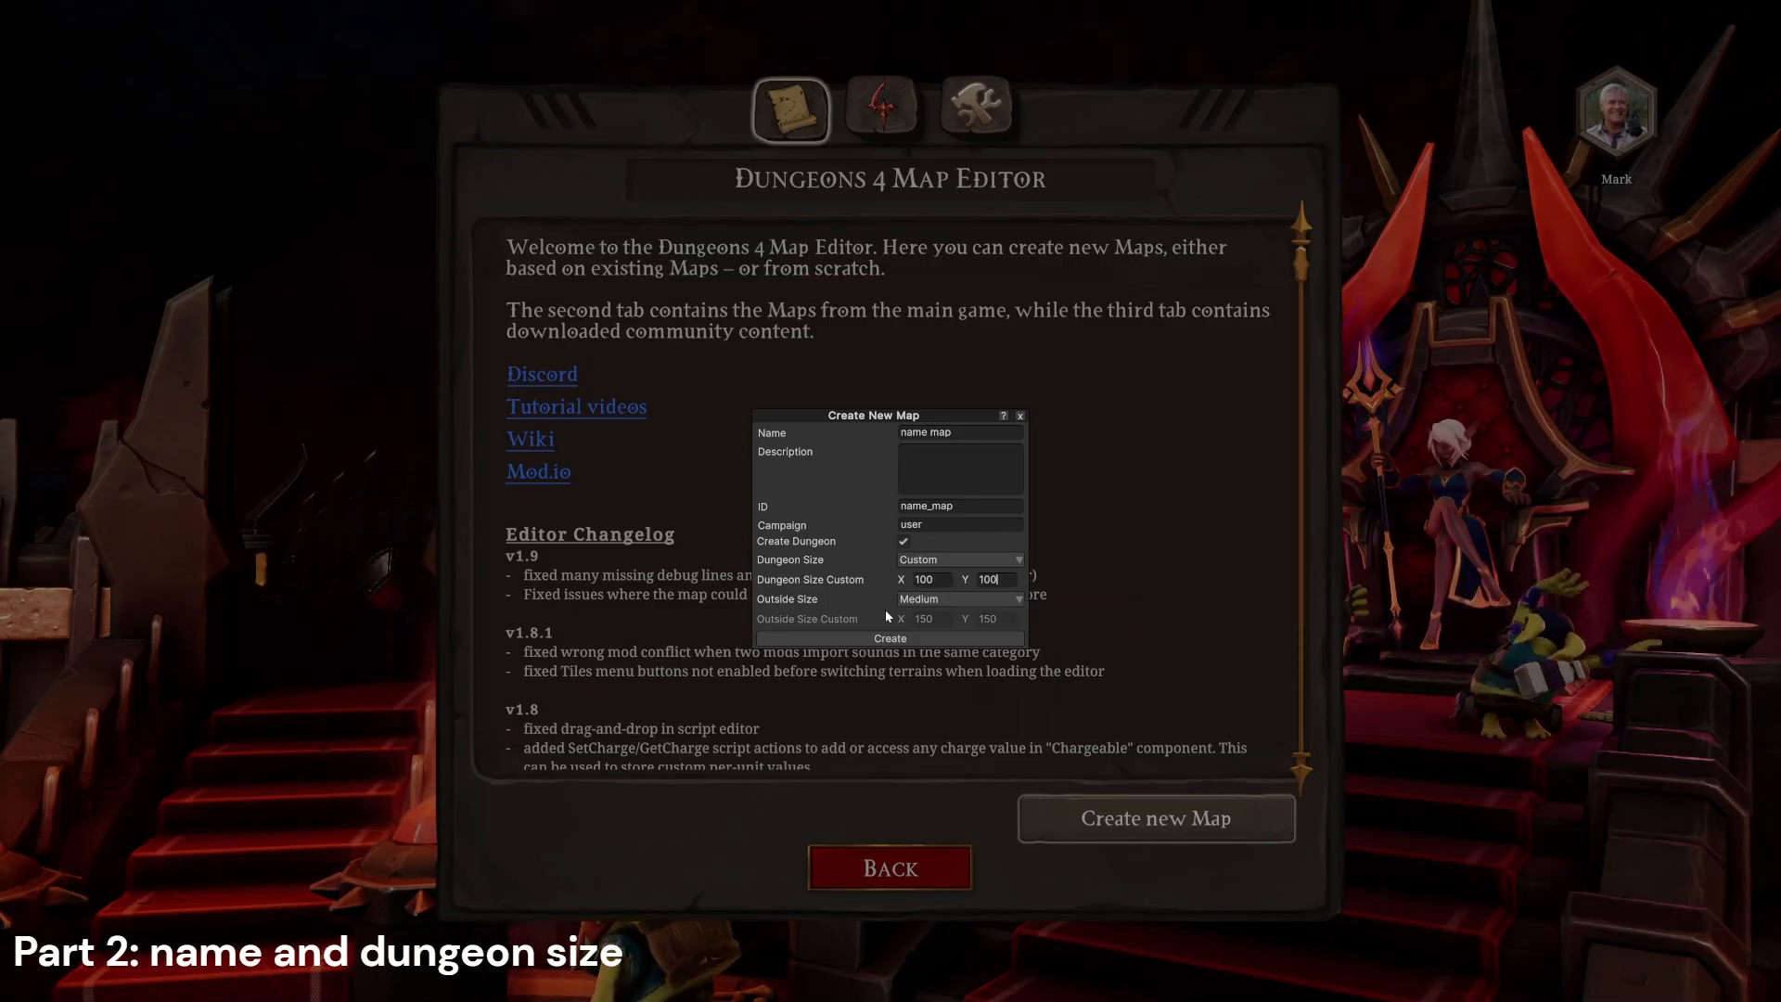
Step: Set the outside size to Custom with X 100 and Y 100, and create the map
left_click(920, 600)
left_click(918, 676)
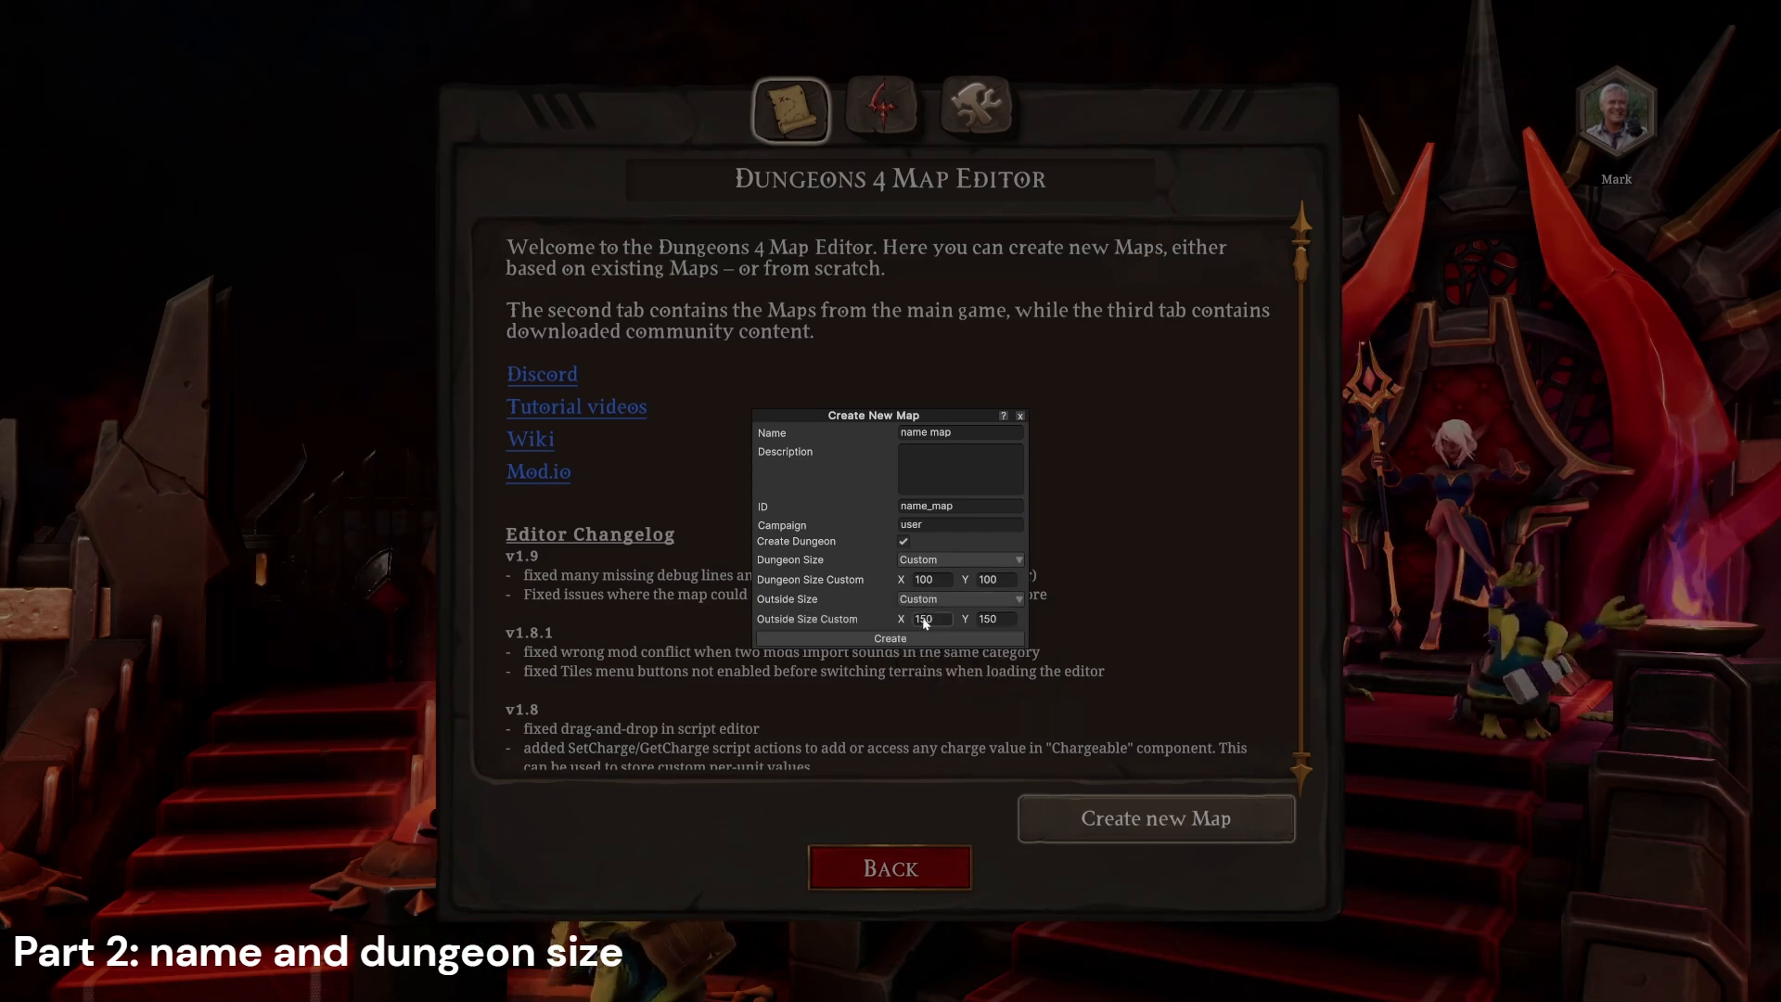
left_click(925, 623)
type("100")
left_click(997, 619)
type("10")
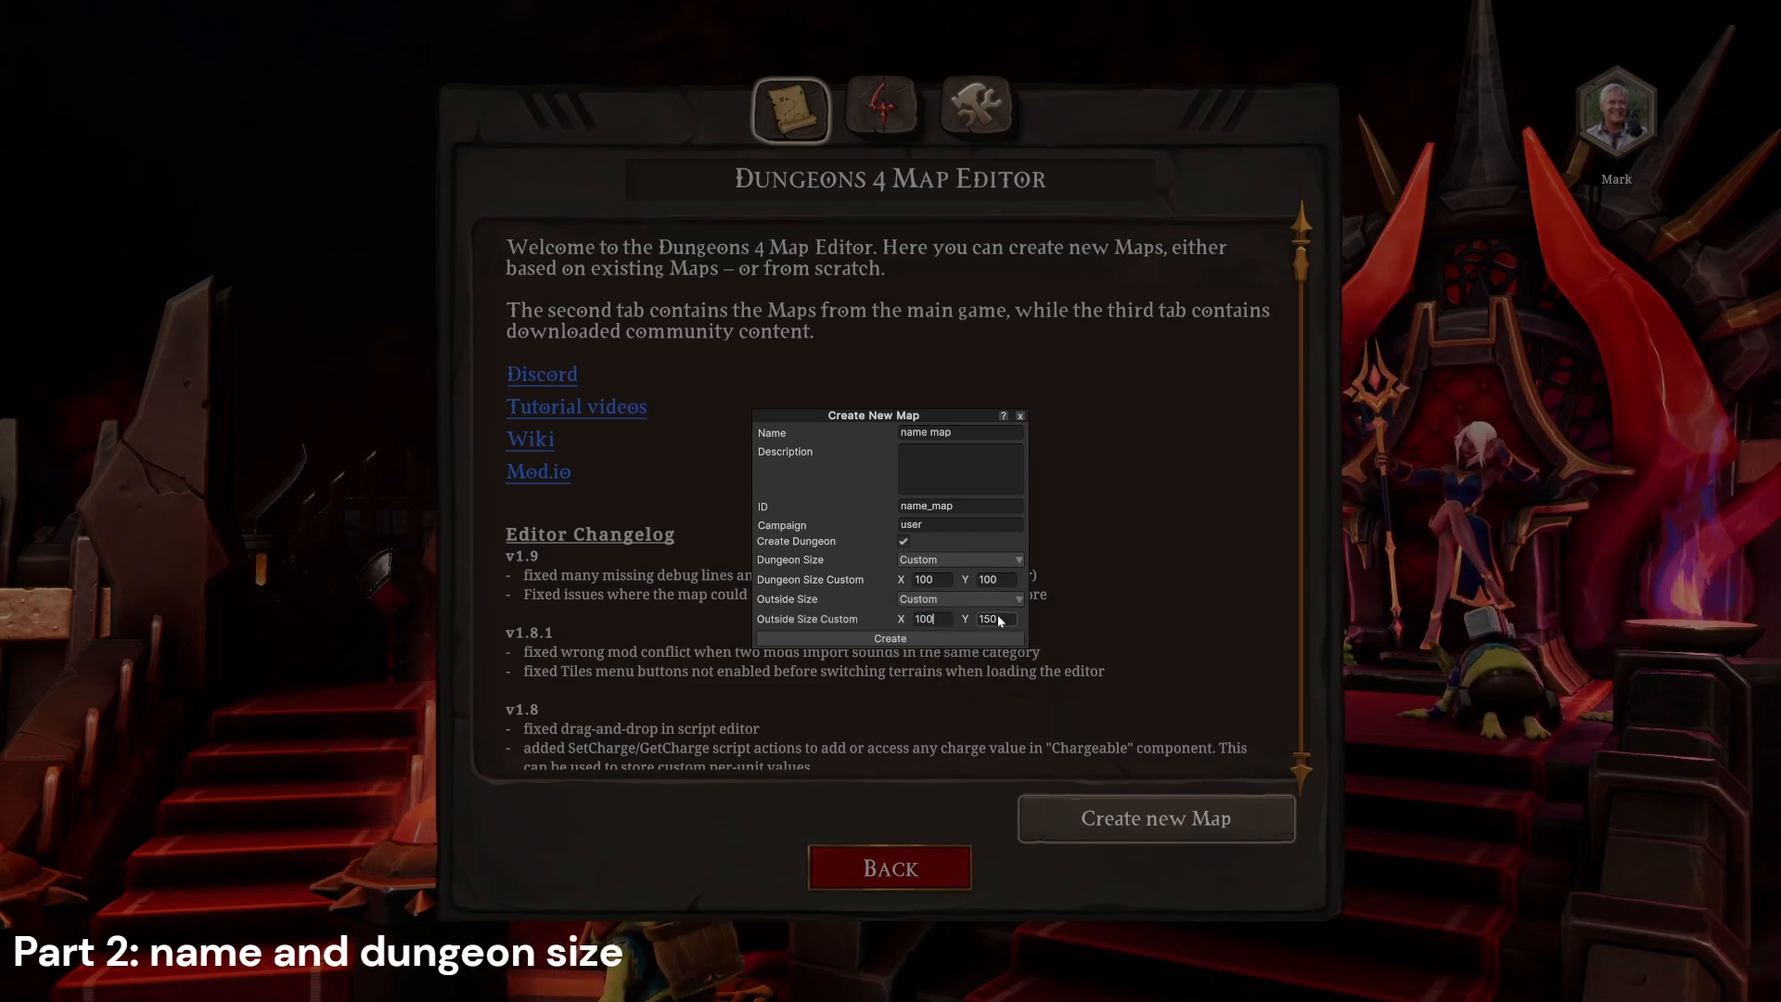
type("0")
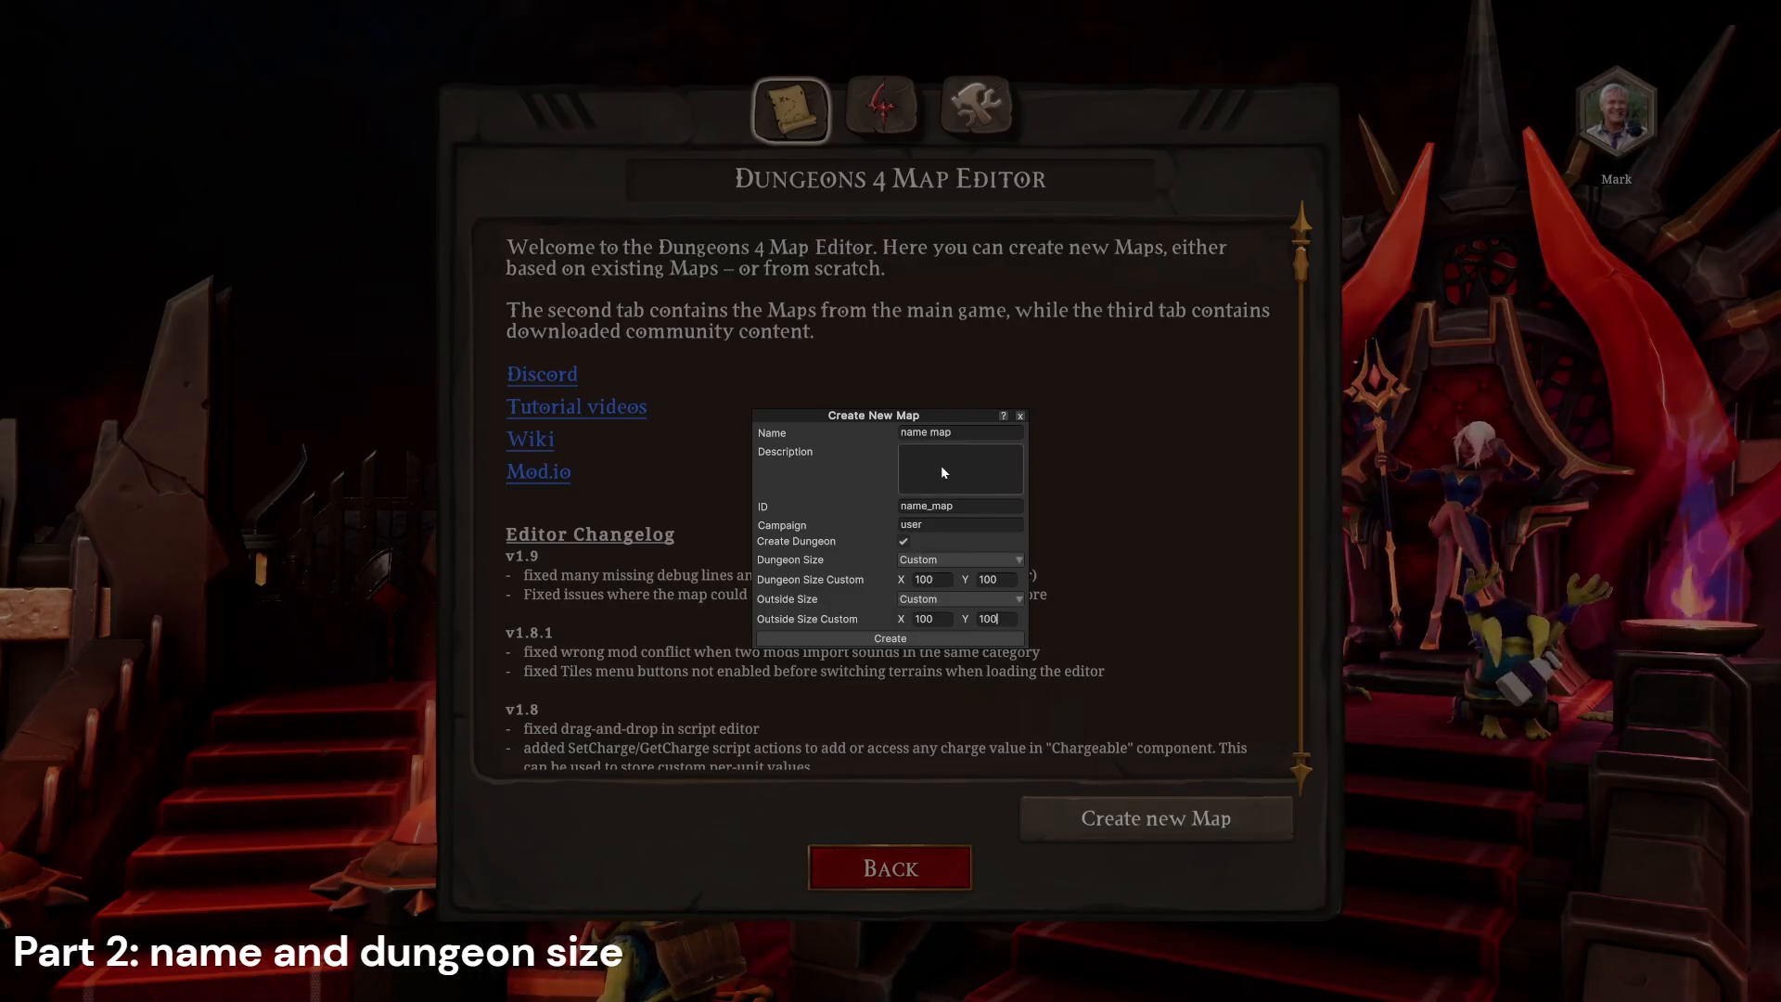
mouse_move(933, 462)
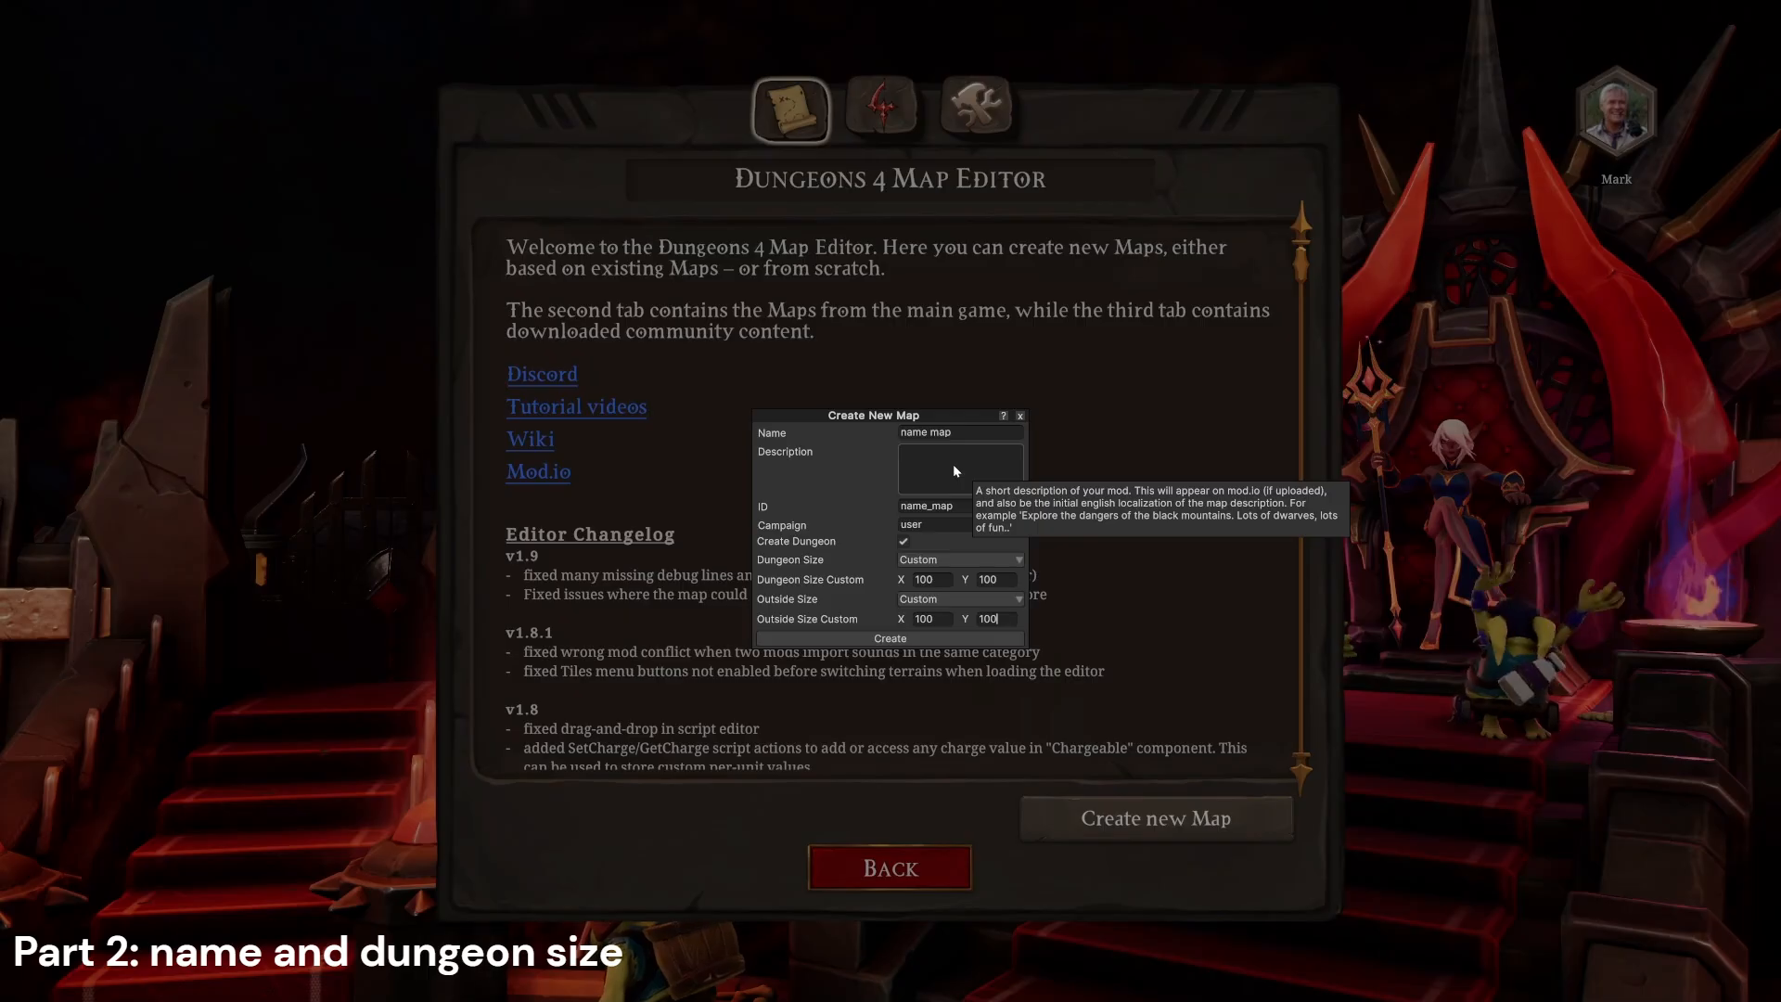
left_click(915, 640)
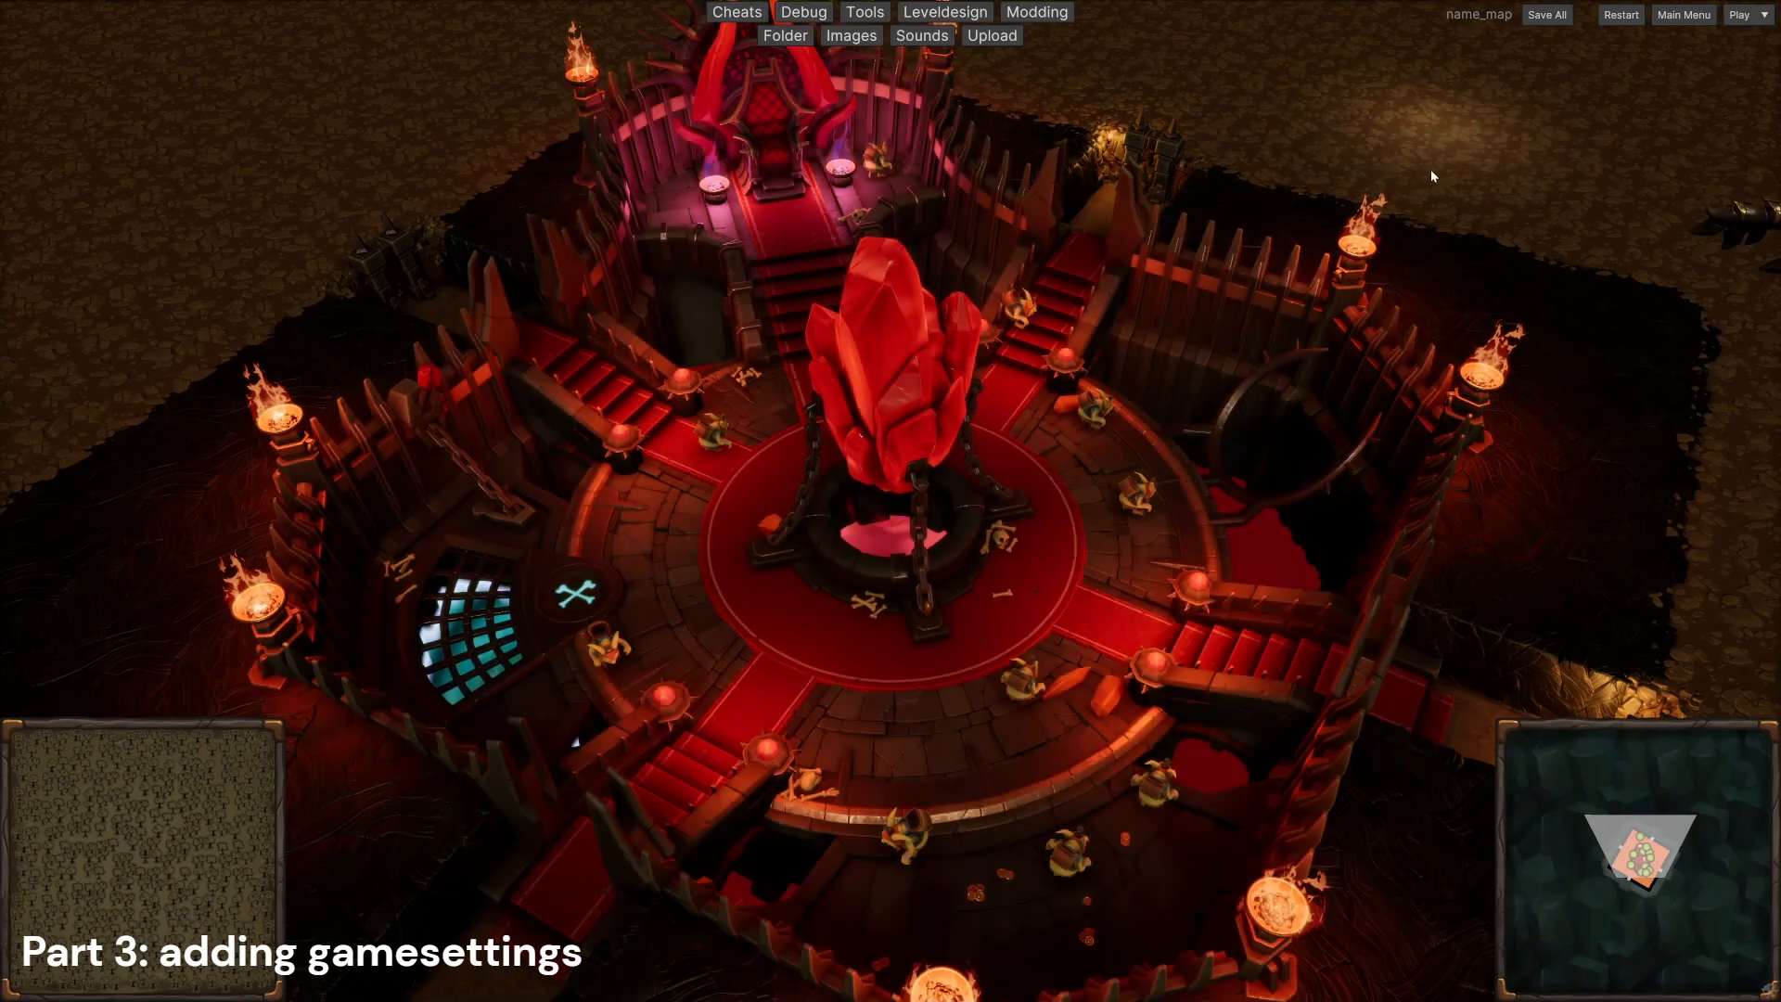
Step: Open the map's custom game settings configuration and add gs_common_difficulty as the first game settings template
left_click(1763, 16)
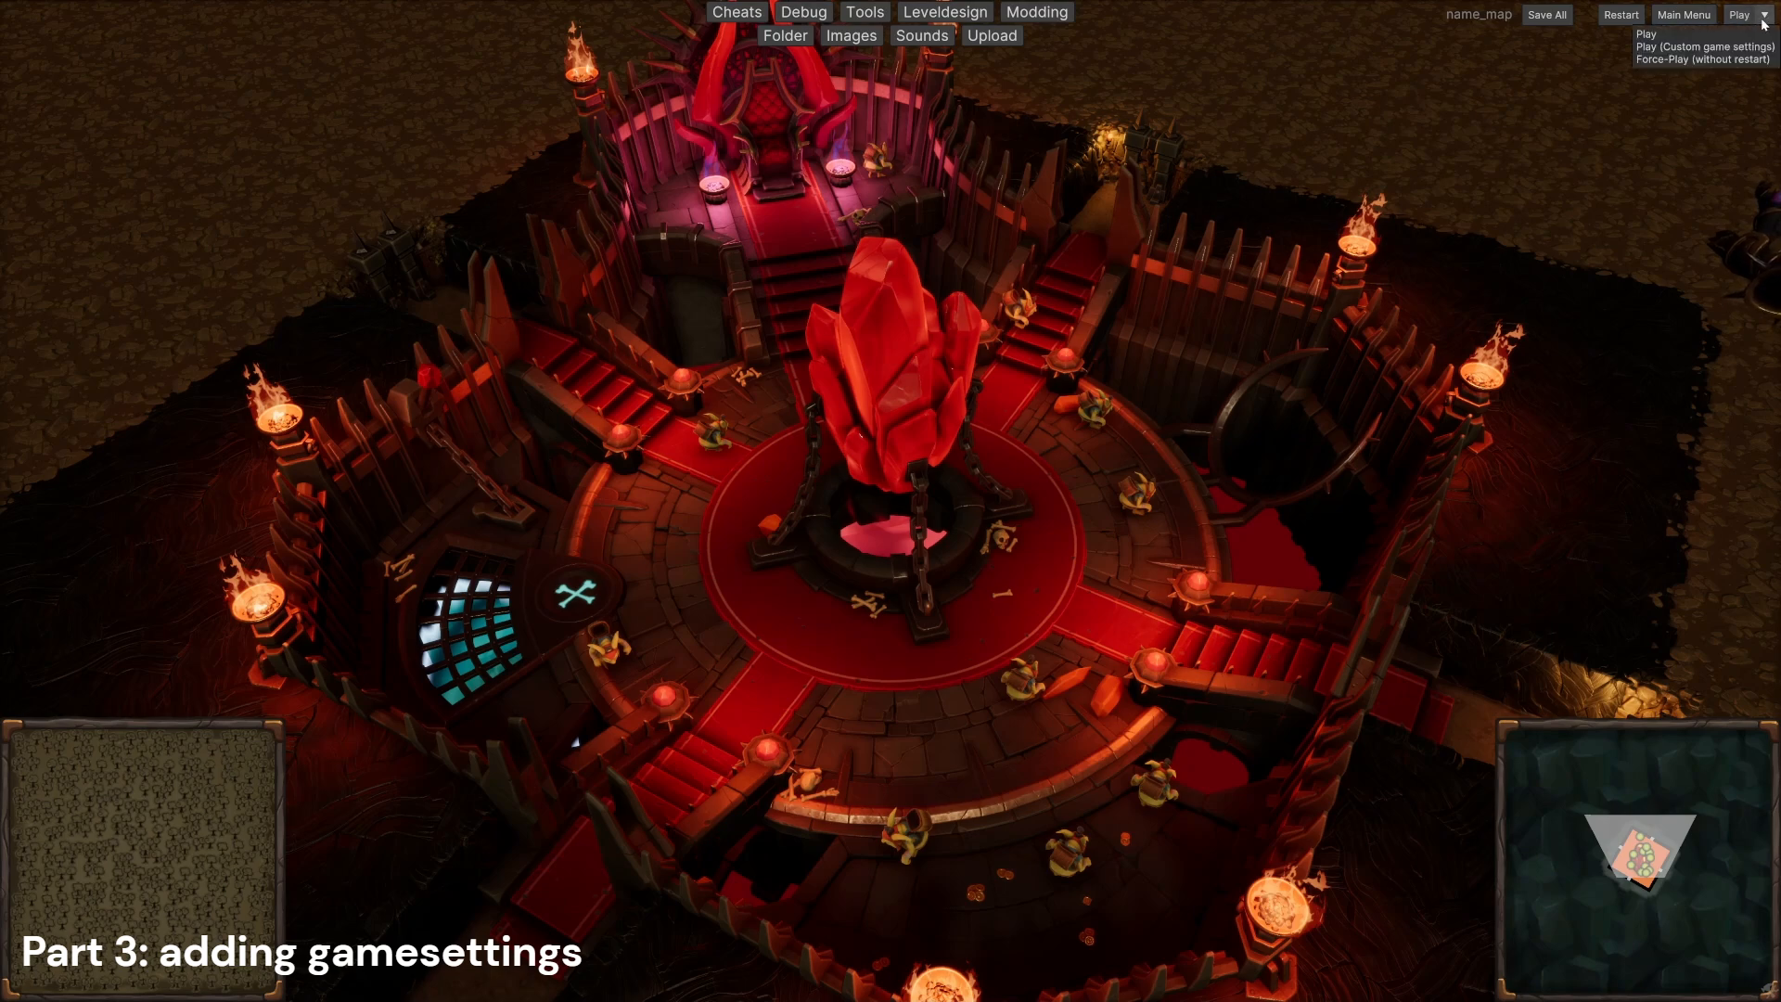
left_click(1711, 46)
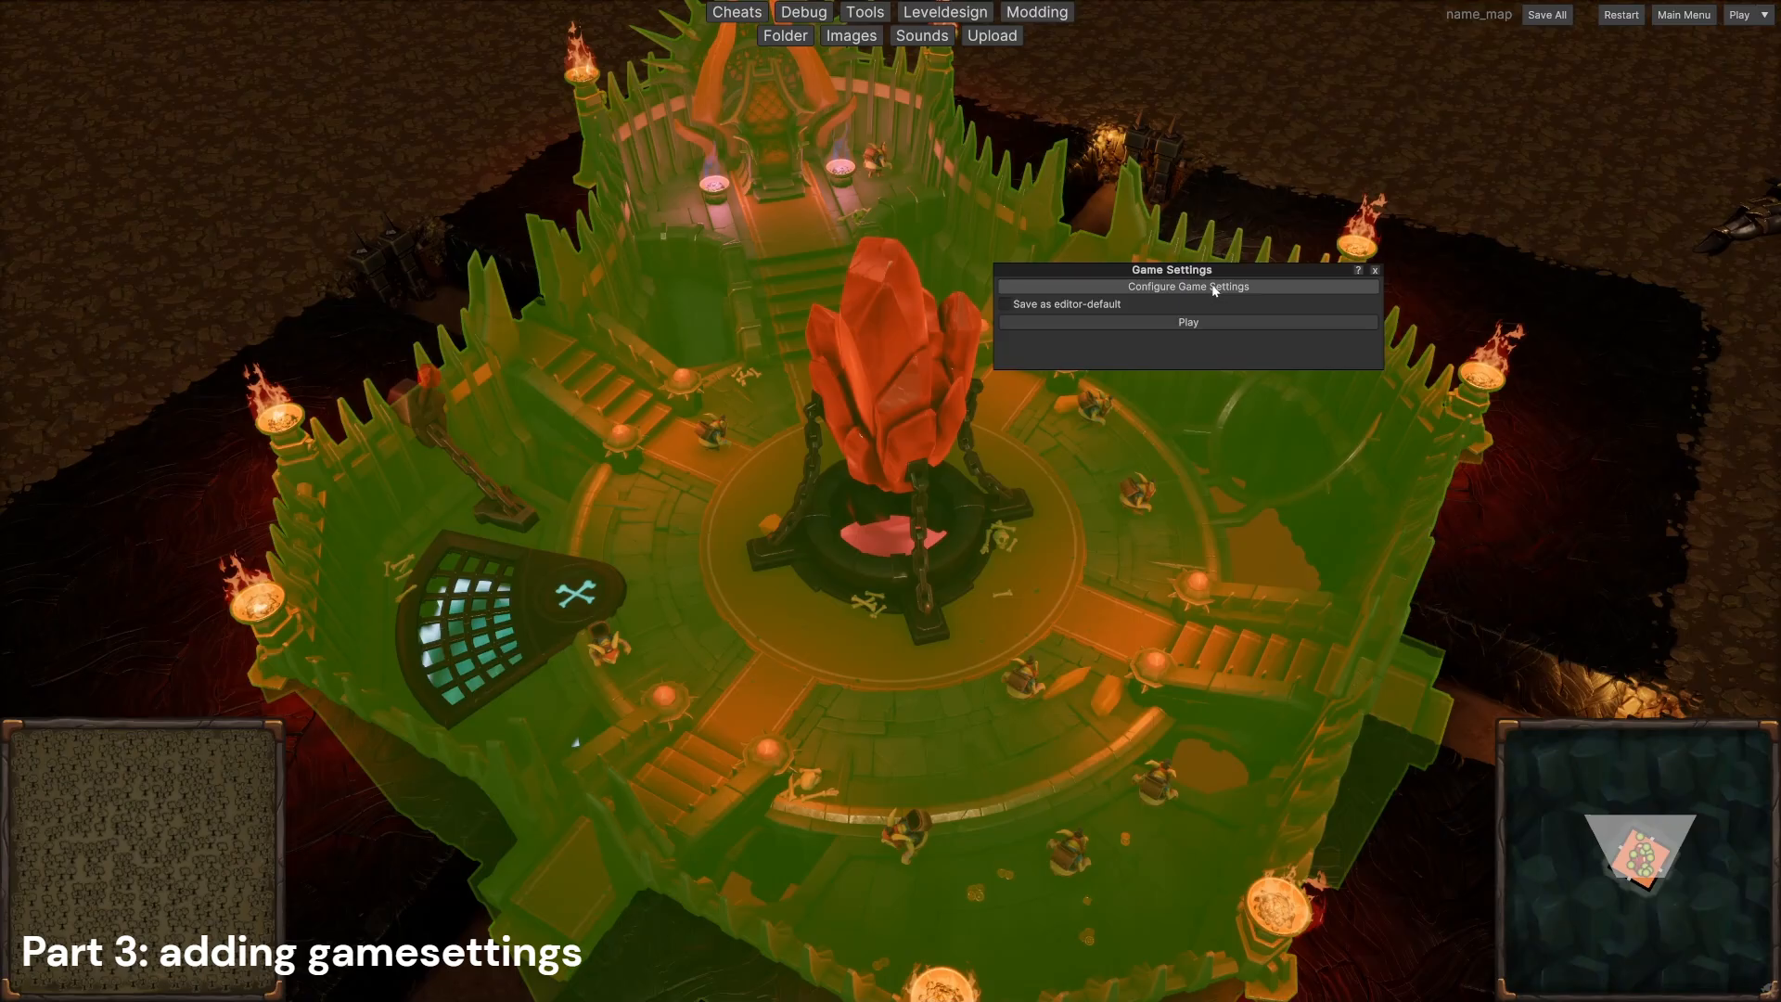
left_click(1214, 287)
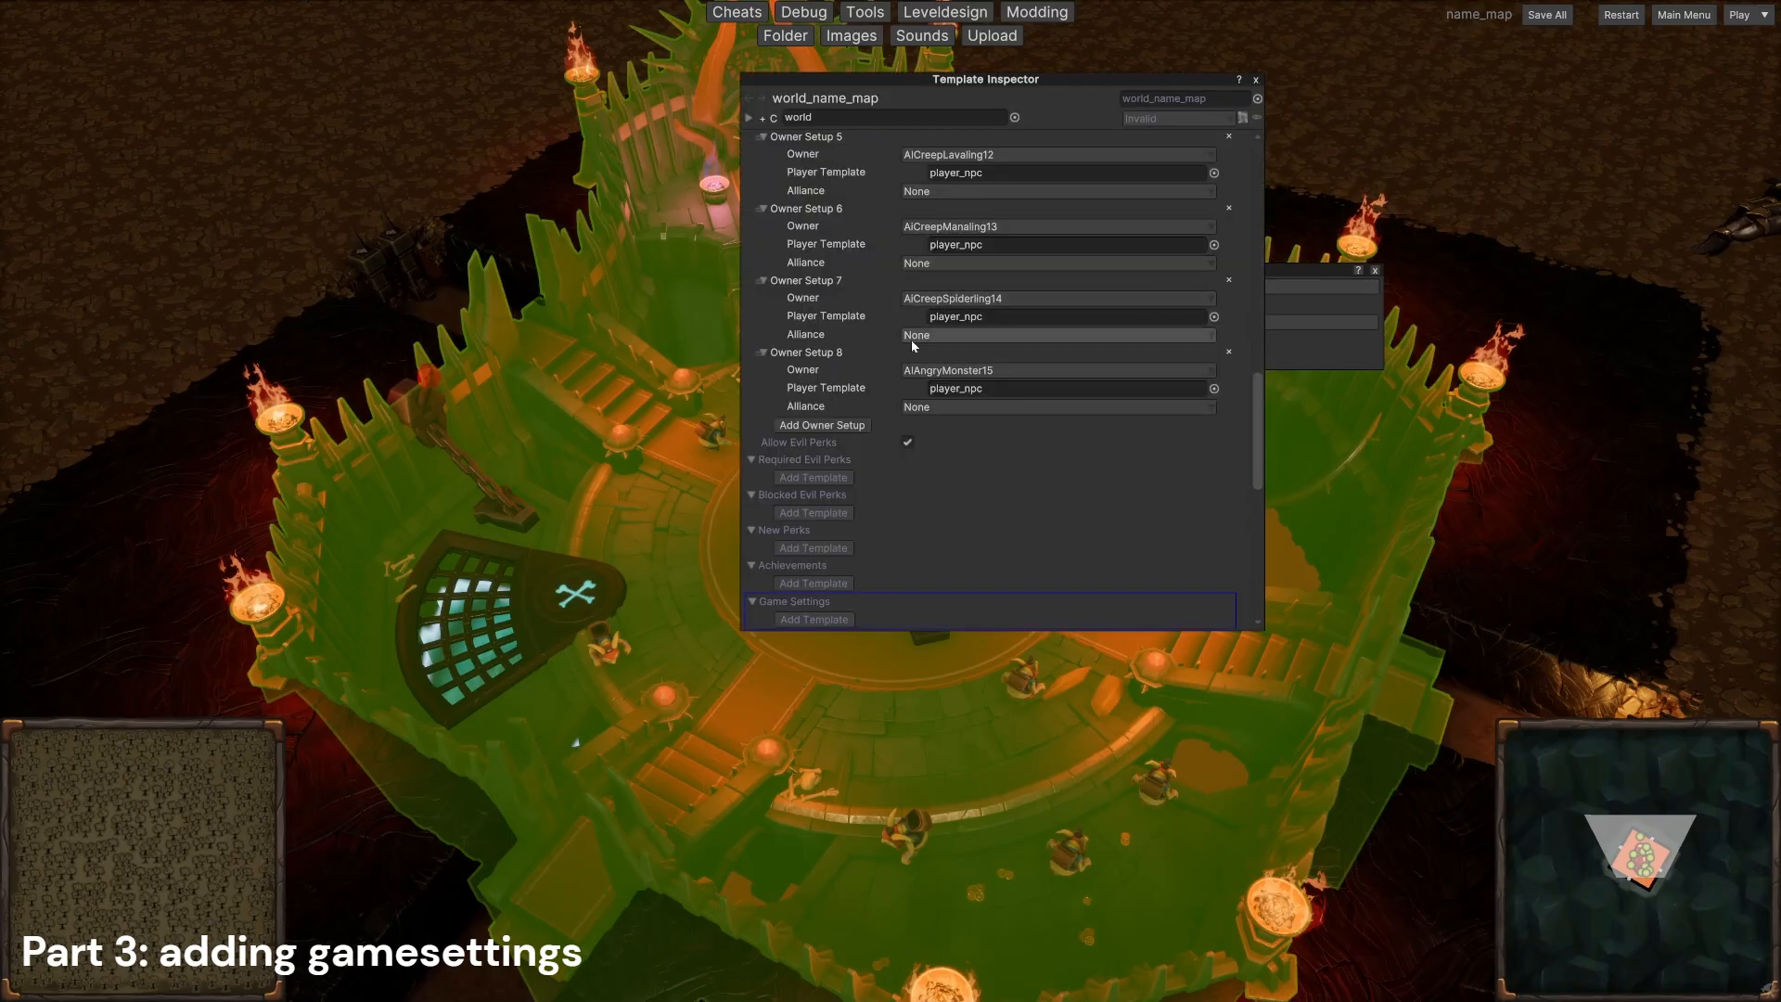
left_click(908, 444)
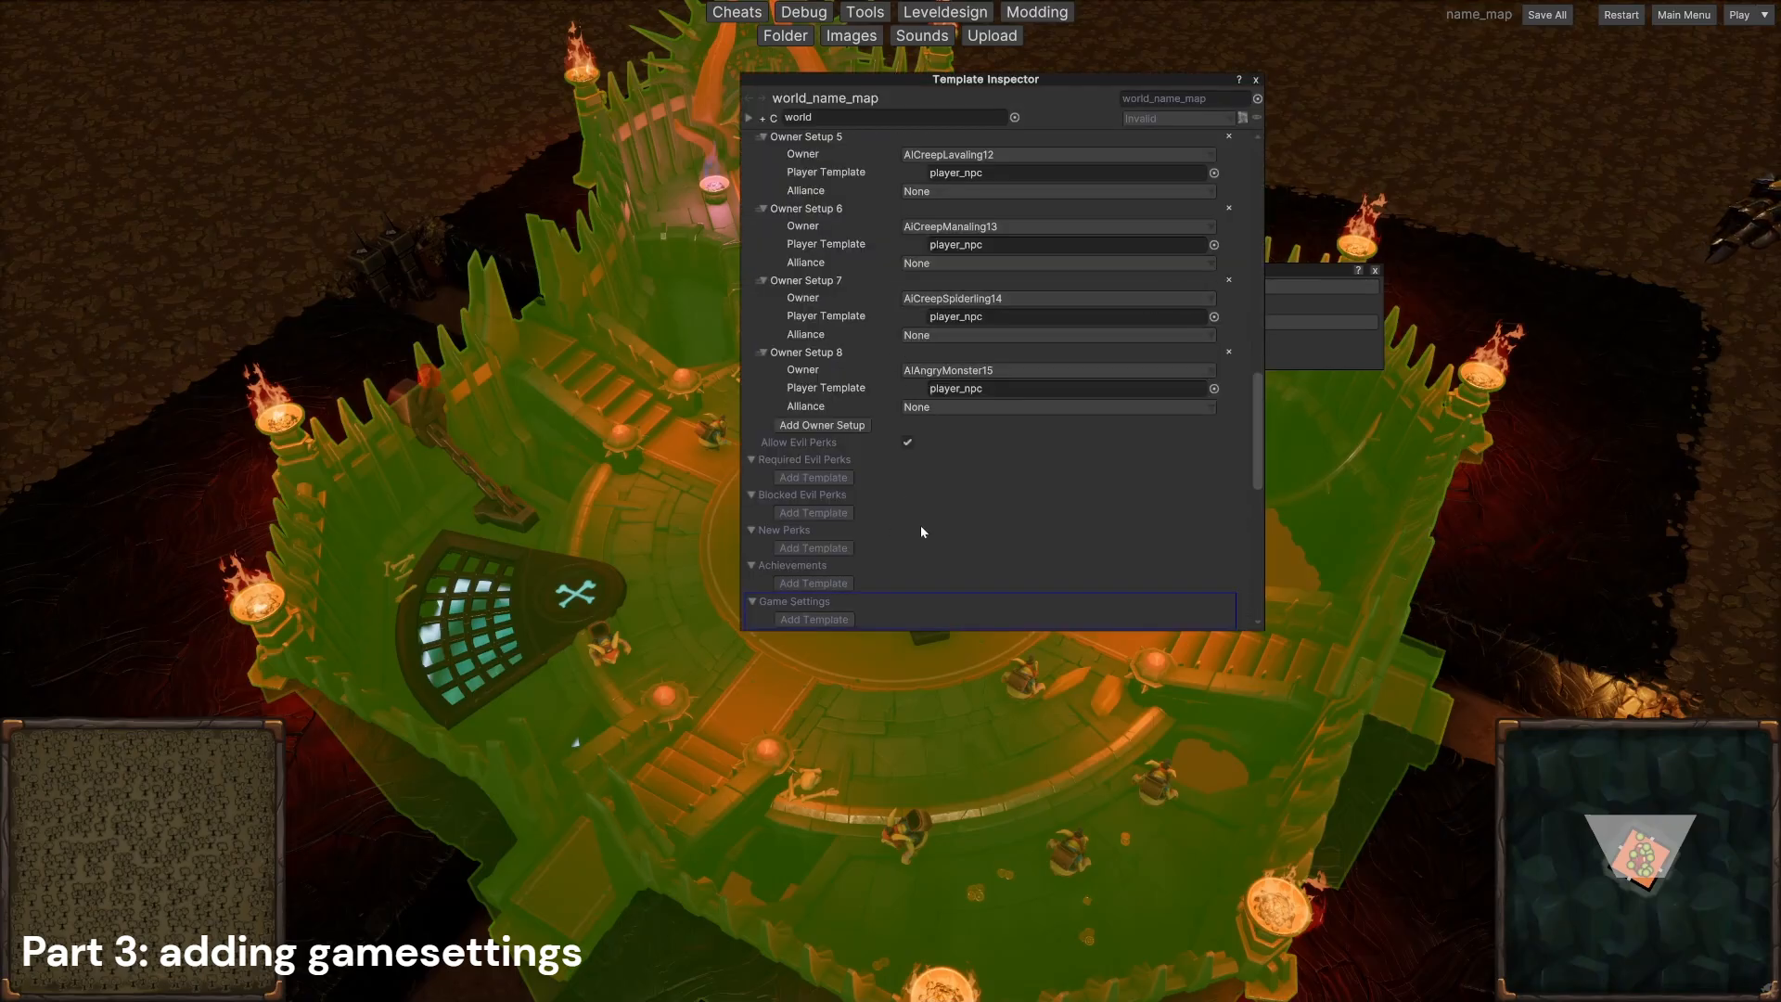
scroll(923, 532, "down", 1)
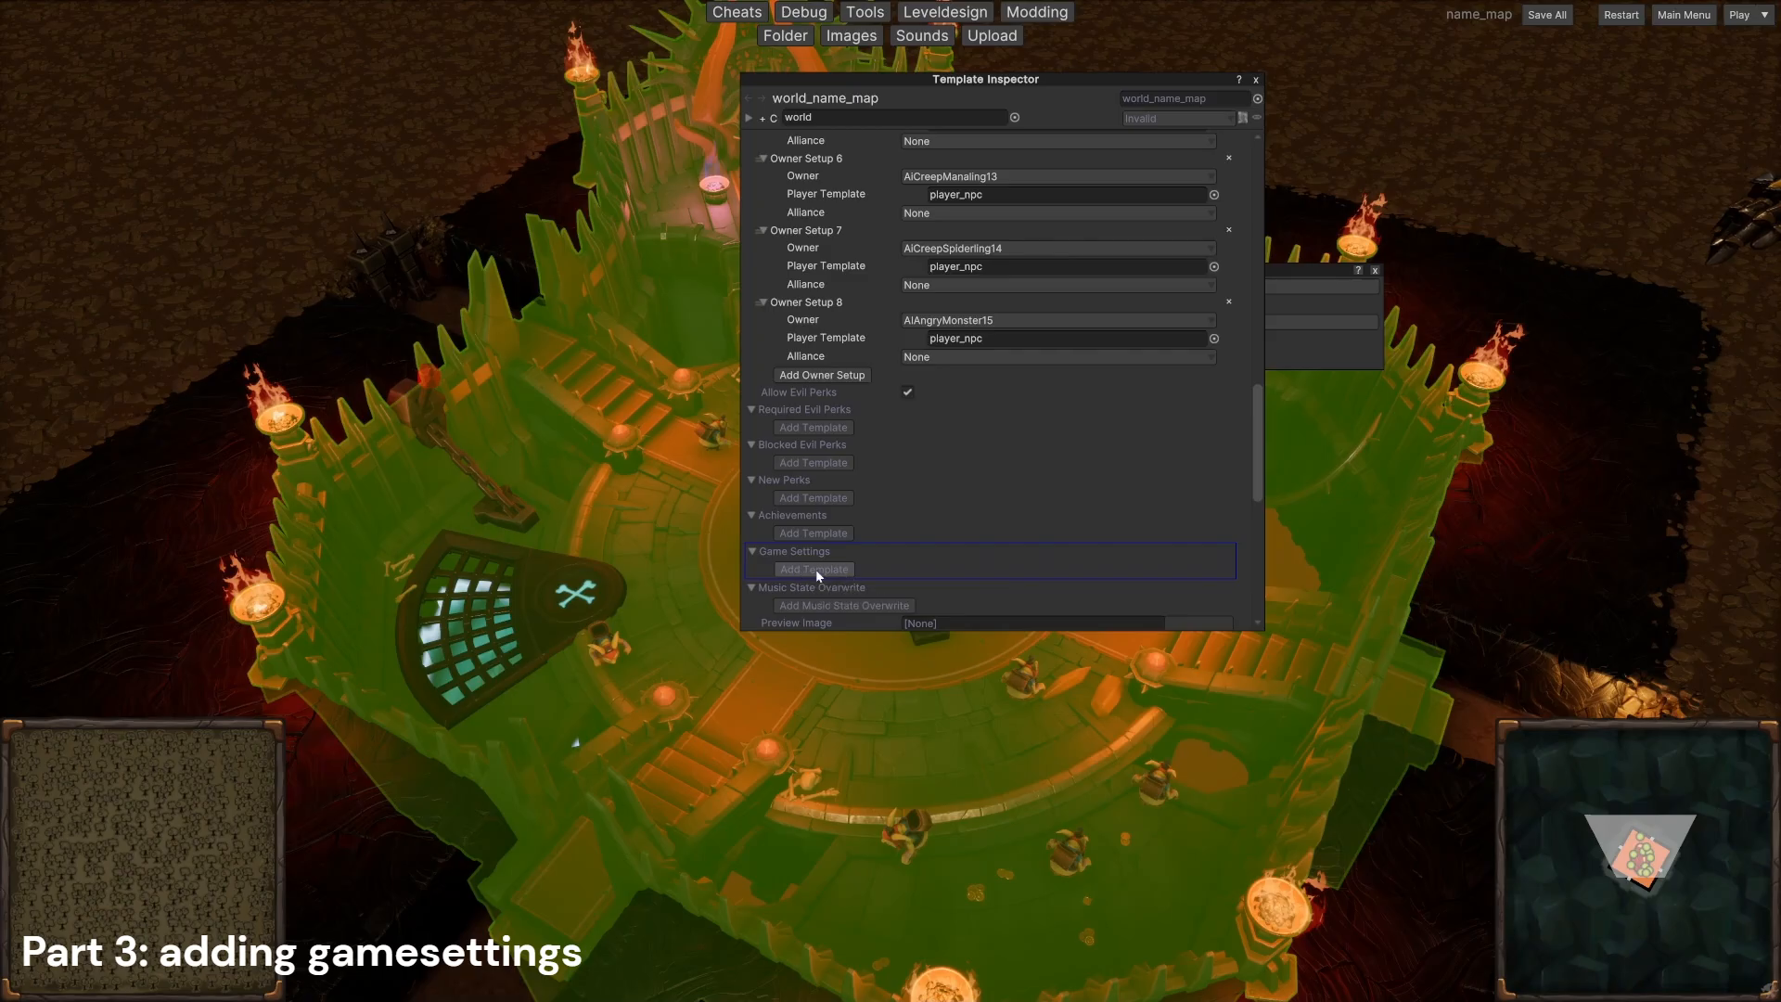
left_click(817, 569)
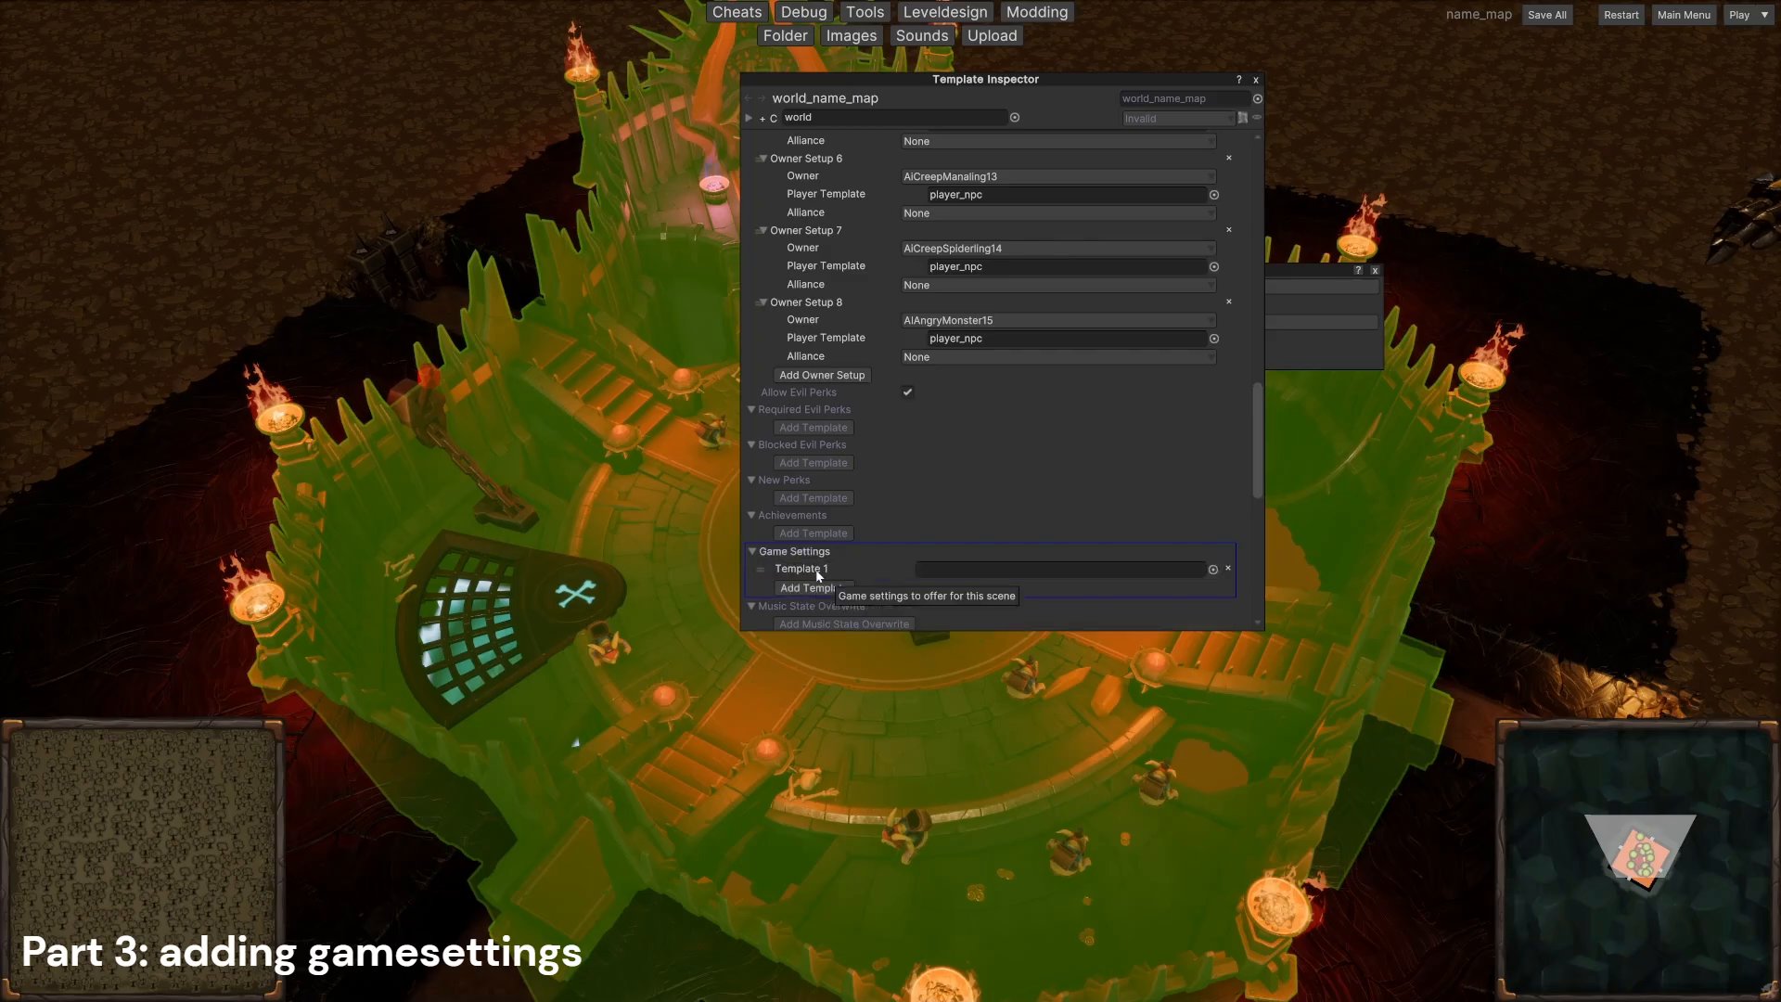
left_click(1212, 569)
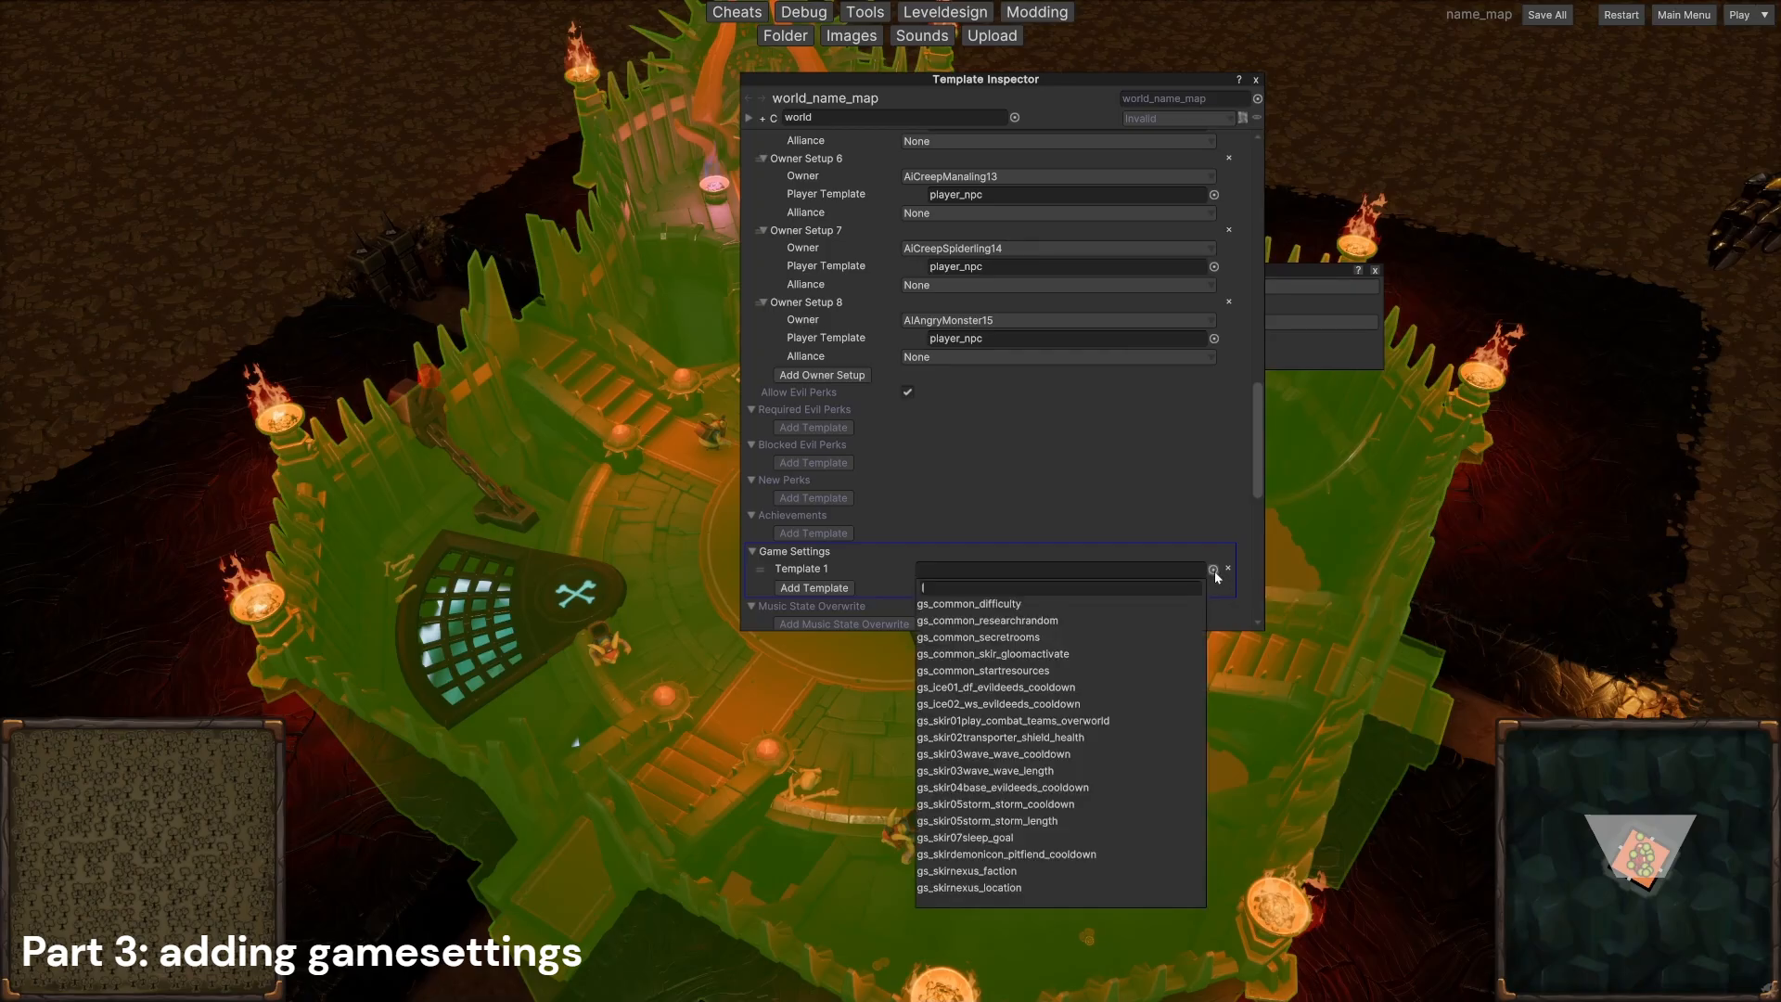
left_click(1040, 605)
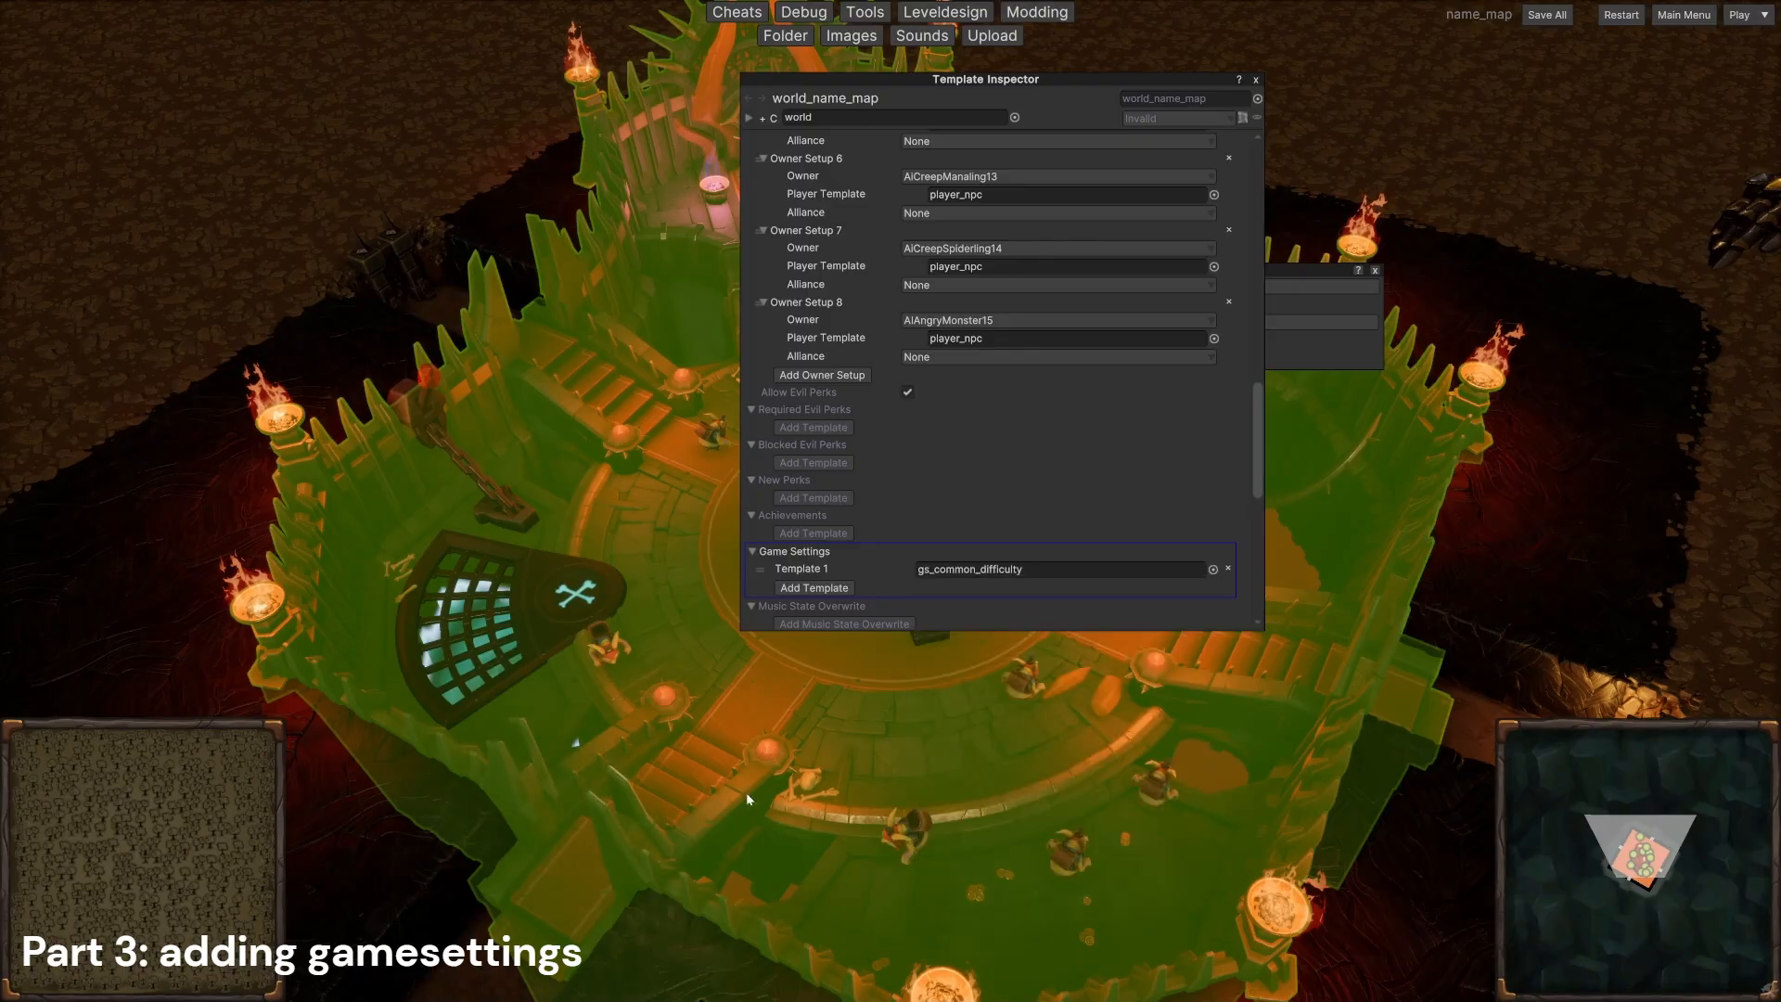
Step: Add gs_common_startresources and gs_common_skir_gloomactivate as further game settings templates and save everything
left_click(814, 588)
left_click(1020, 588)
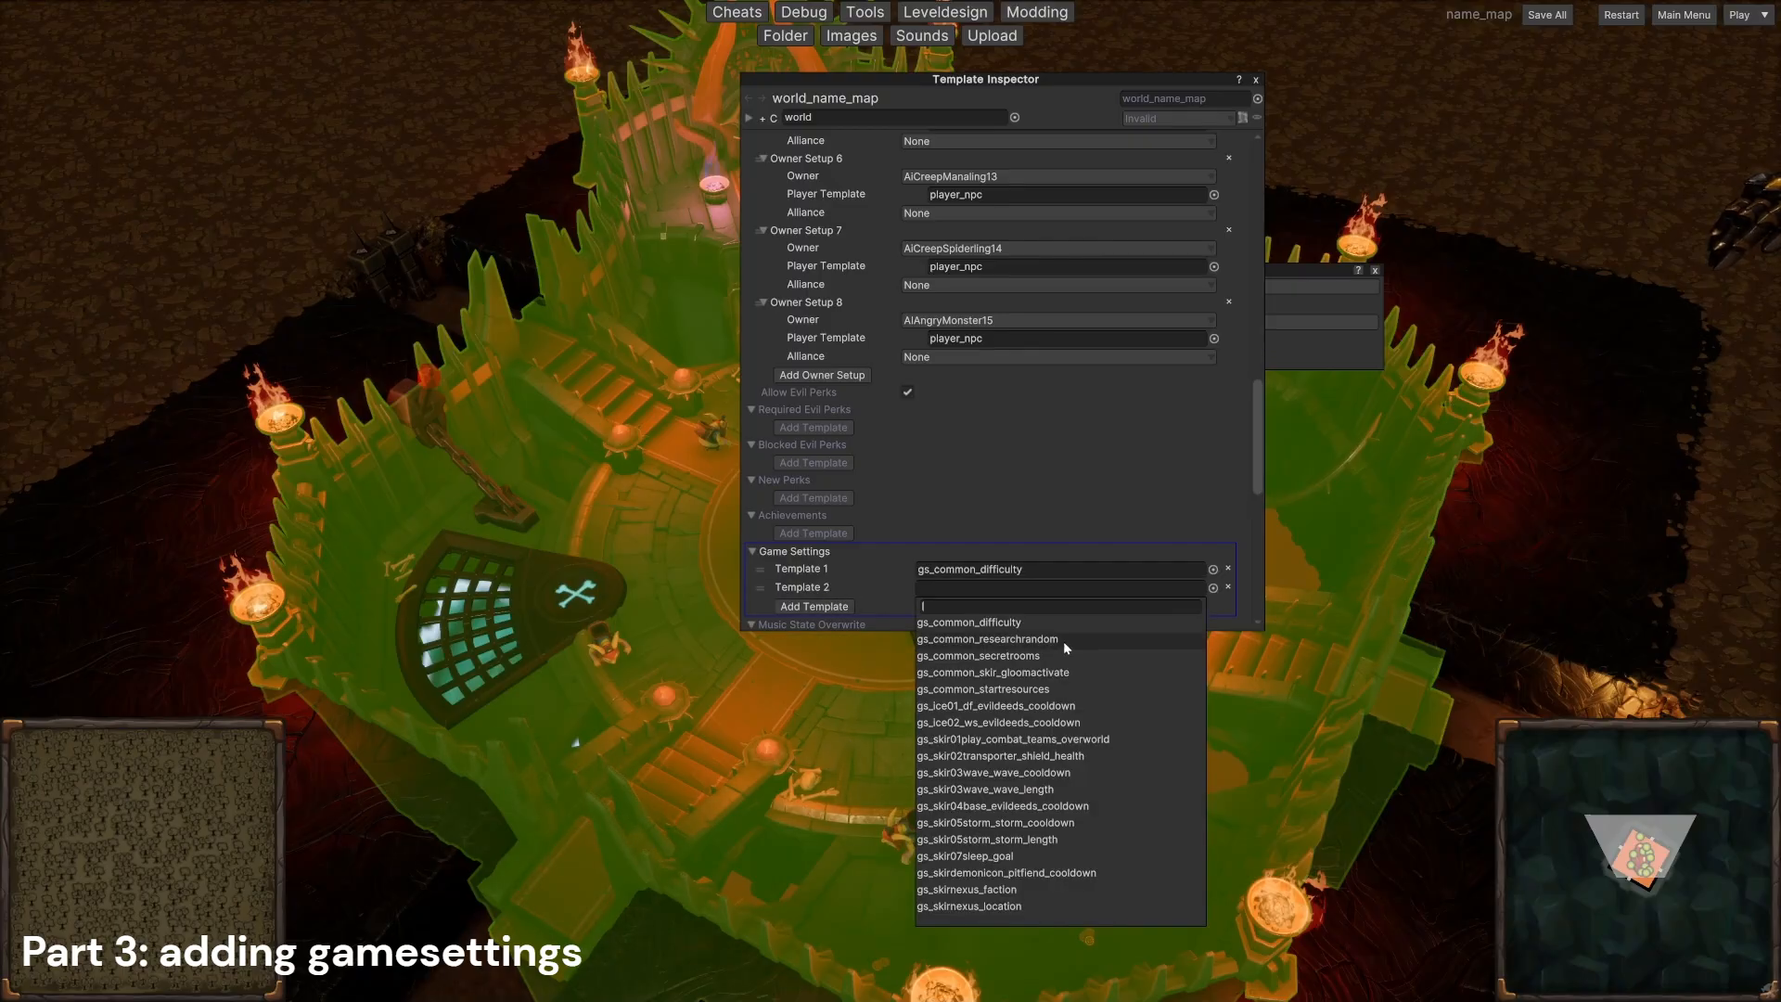
left_click(1029, 689)
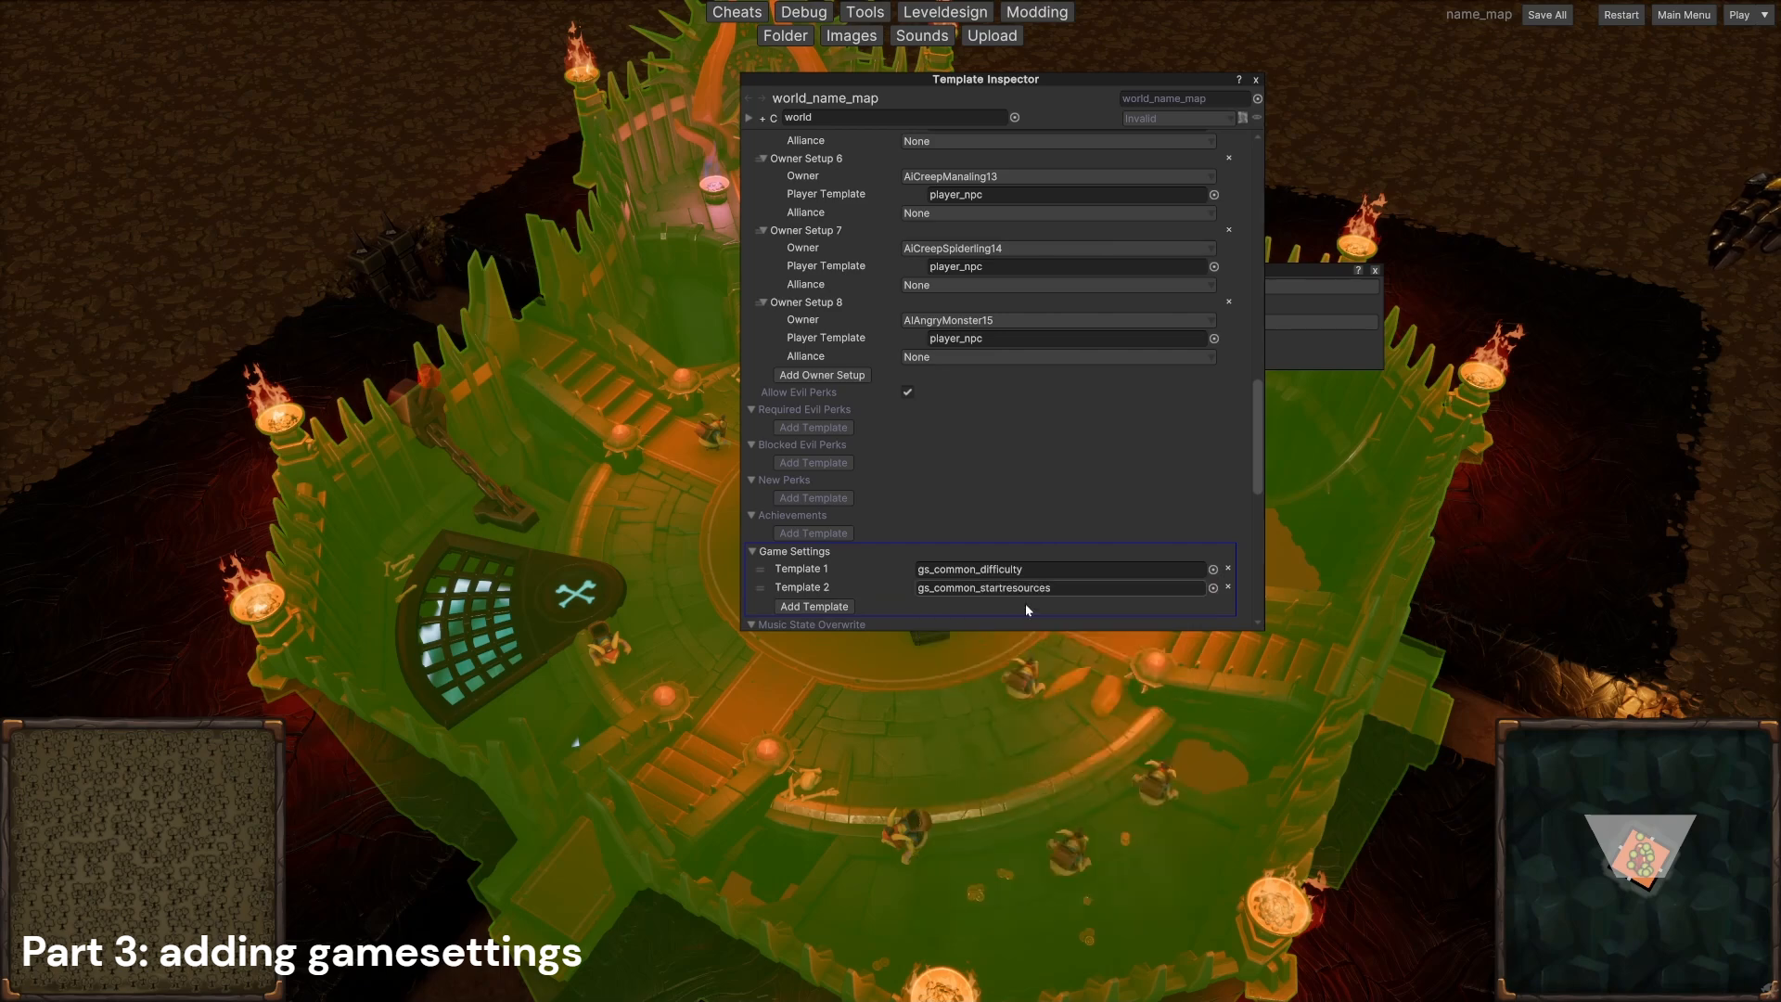
left_click(814, 605)
left_click(1067, 600)
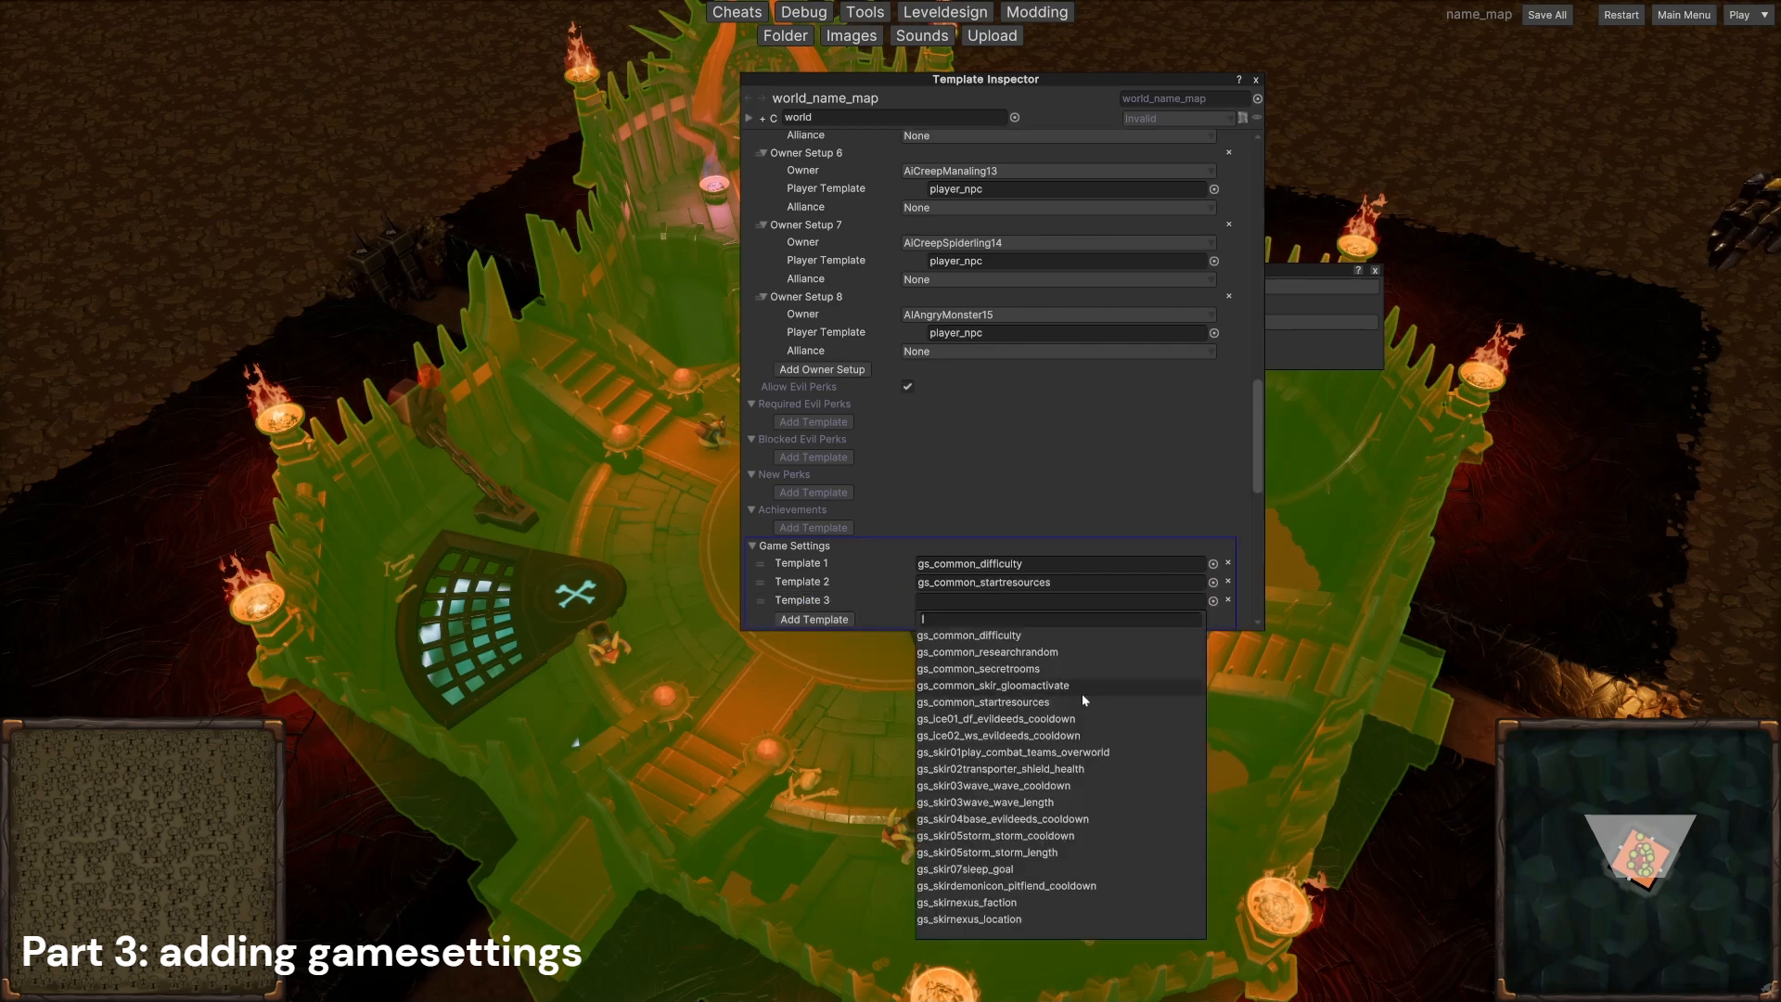
left_click(1067, 686)
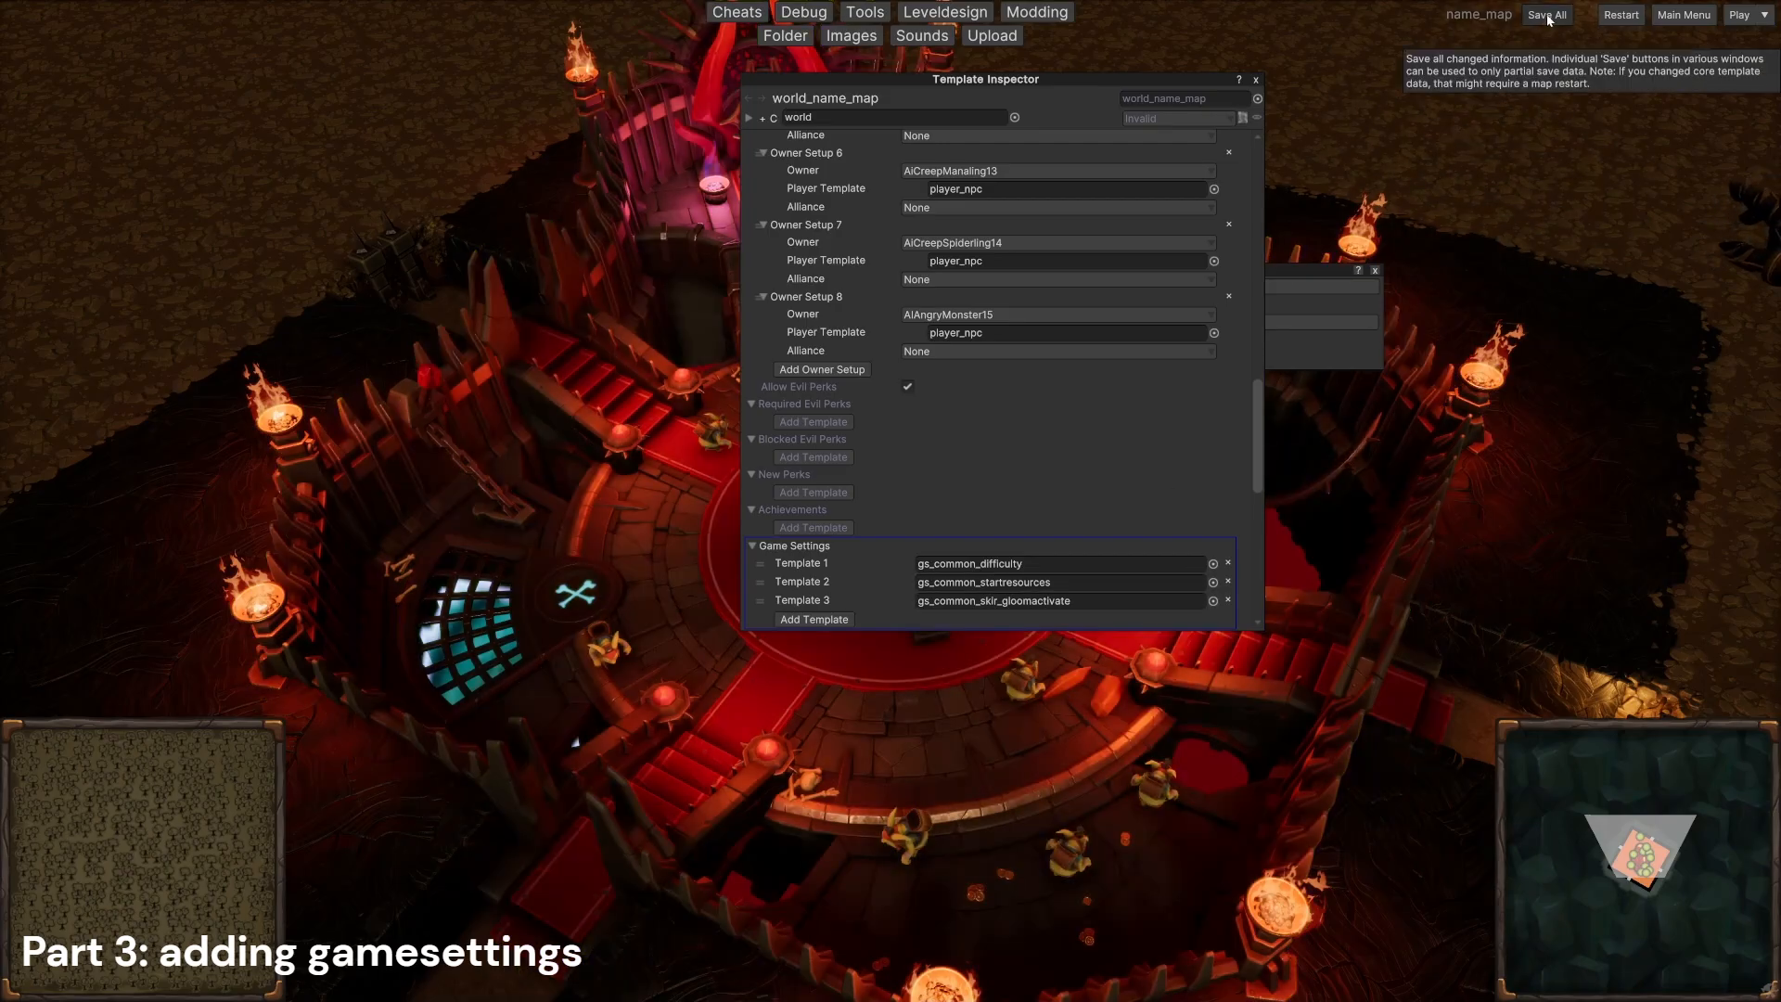
left_click(1546, 16)
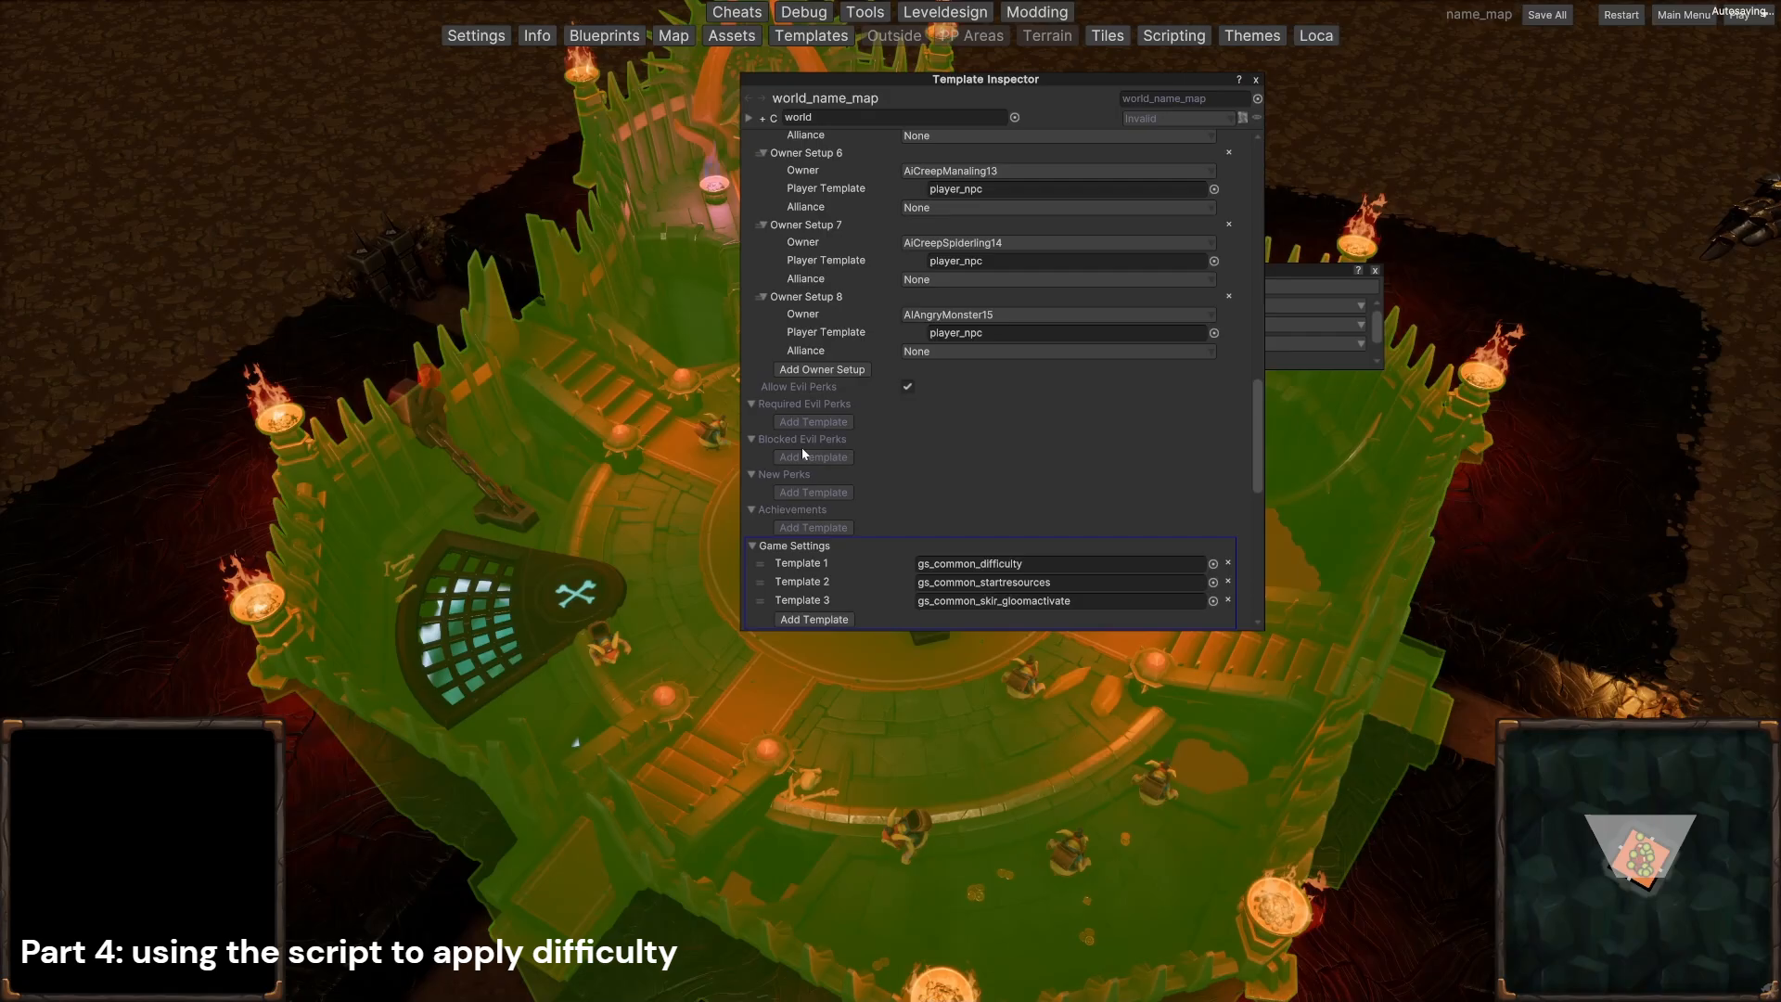
Step: Close the template inspector and the game settings window
mouse_move(803, 449)
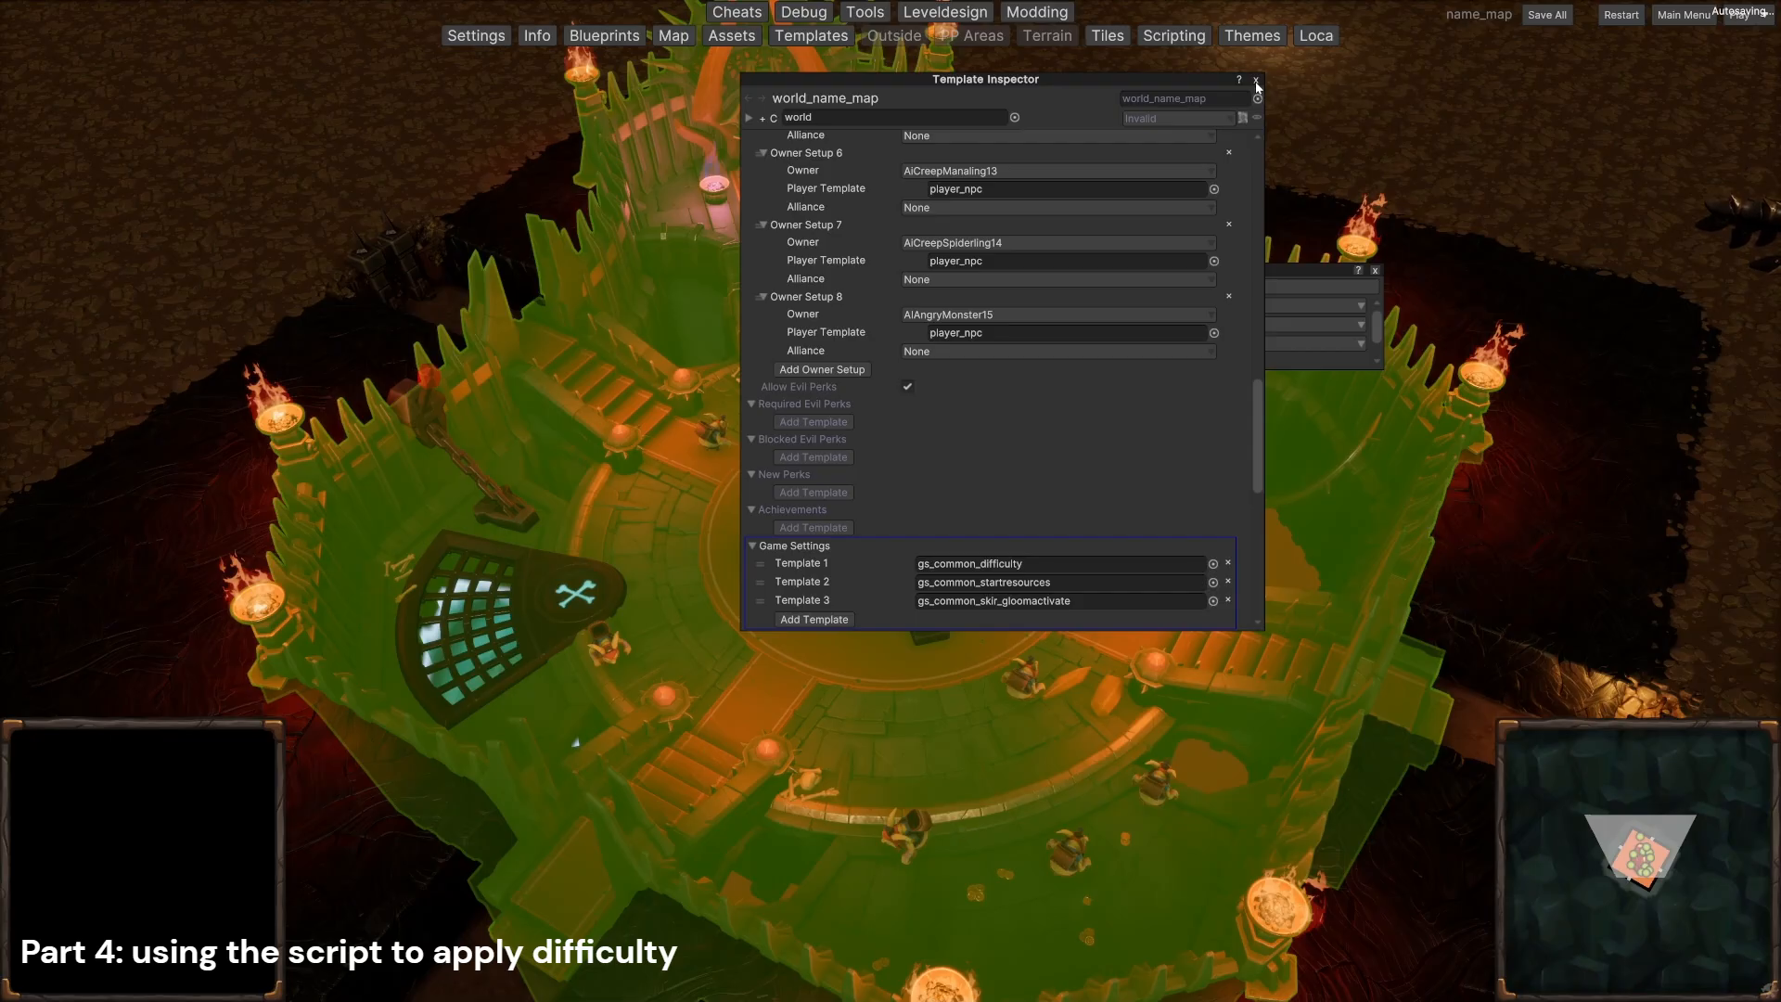
left_click(1256, 80)
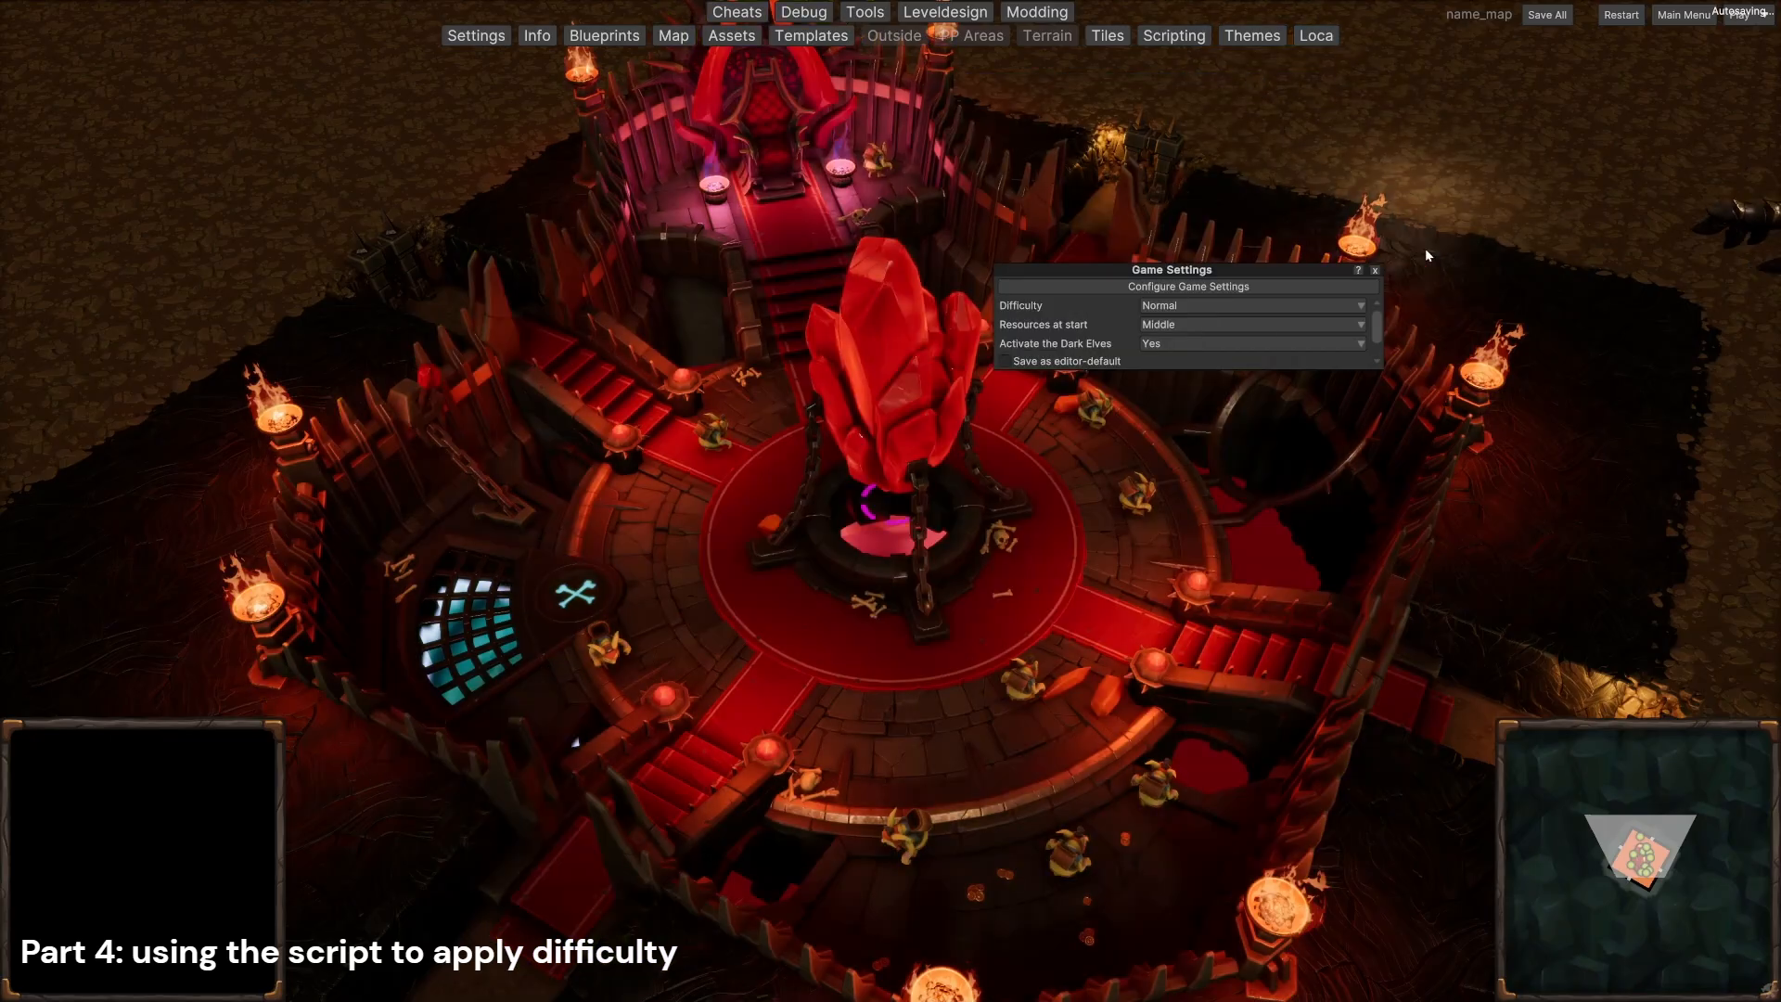
left_click(1375, 270)
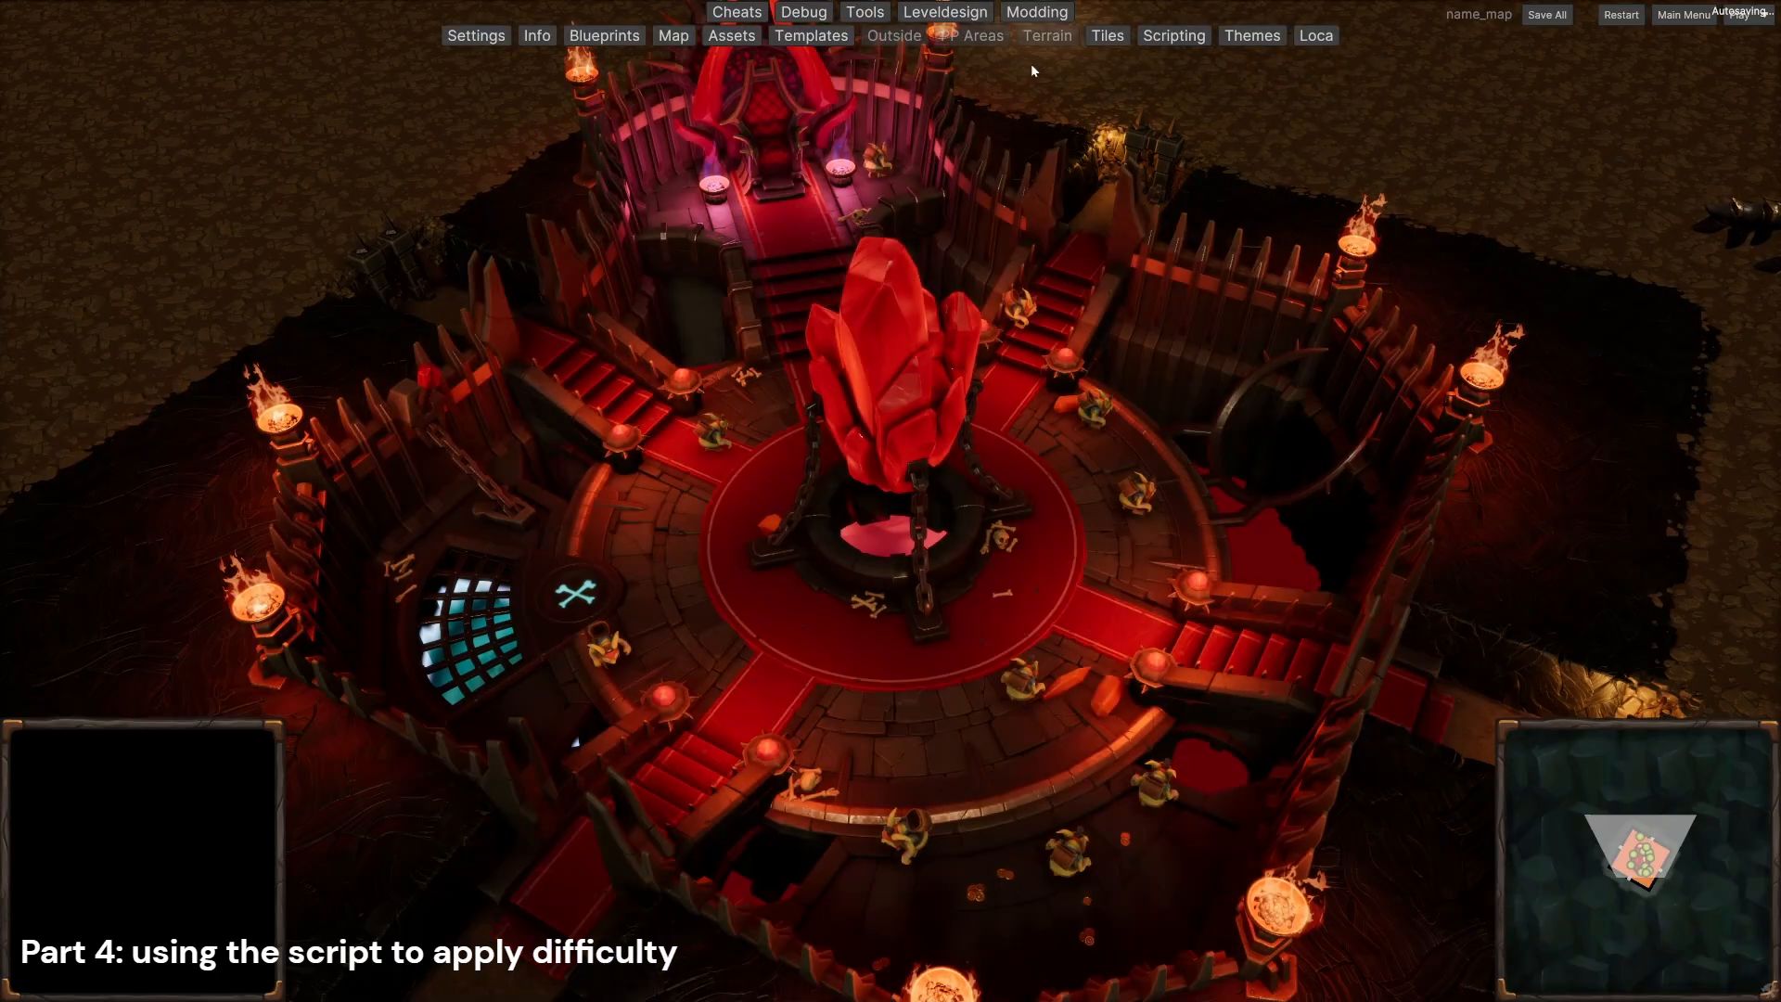
Step: Open the script editor and add four Int global variables
left_click(1175, 36)
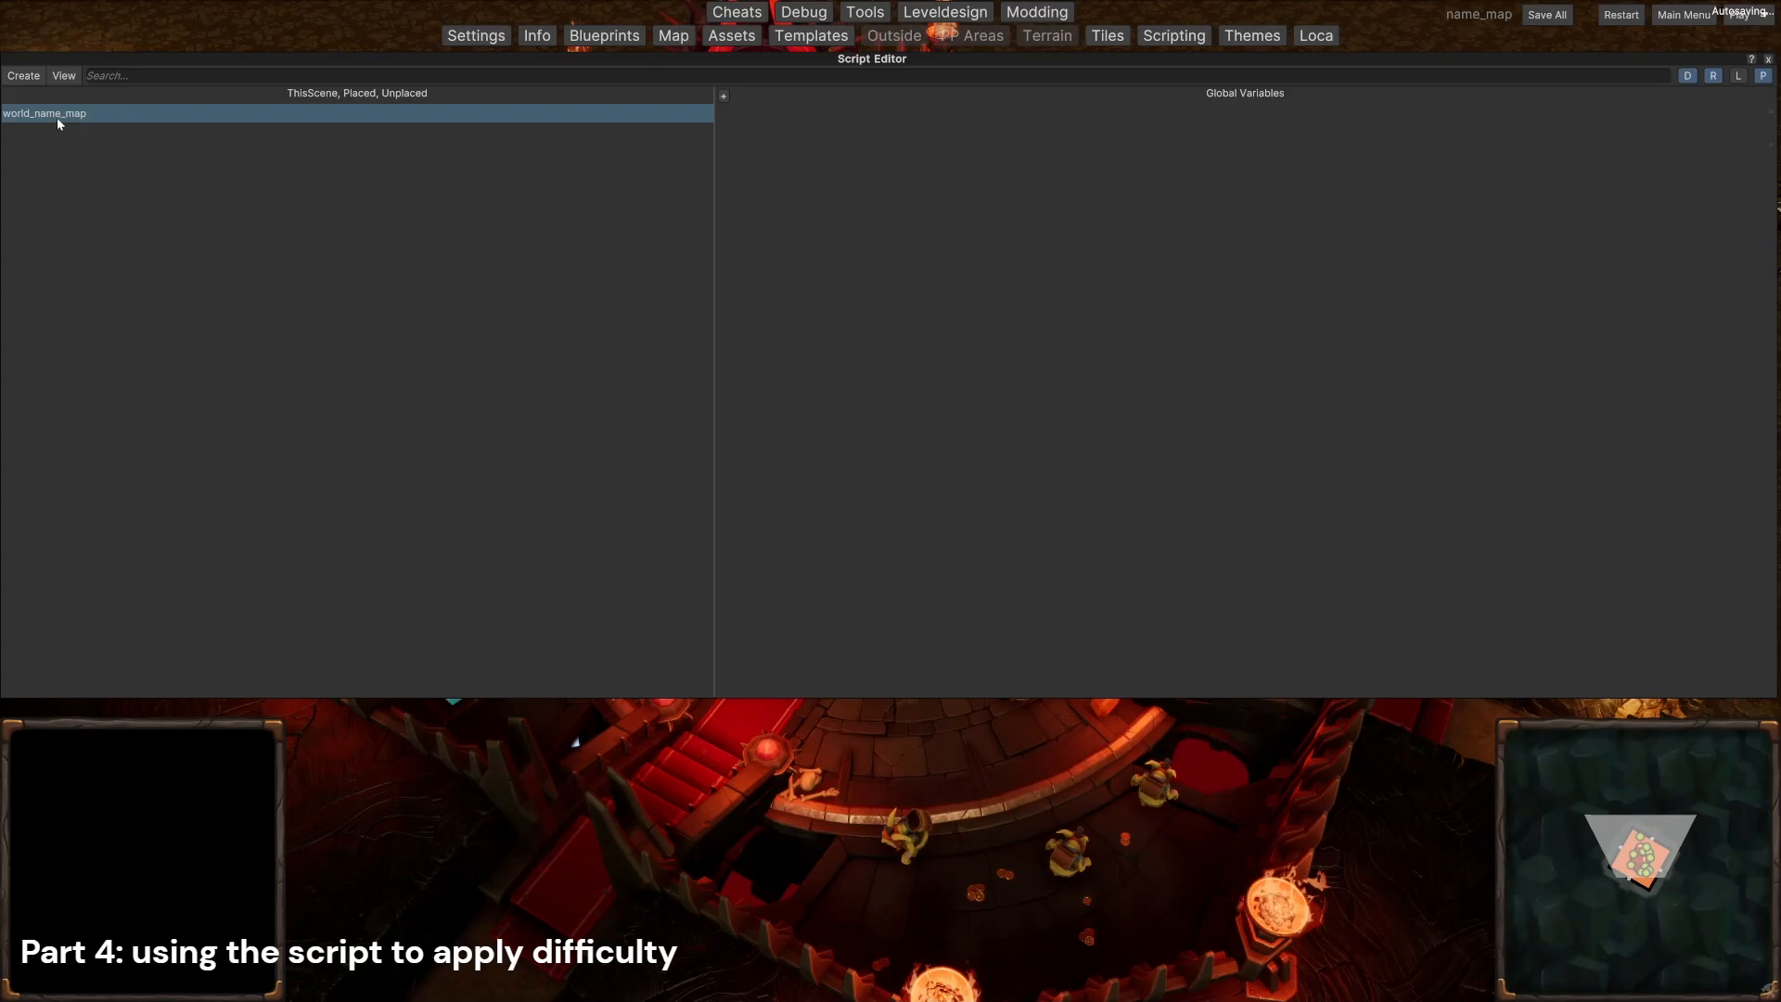
left_click(723, 96)
left_click(724, 96)
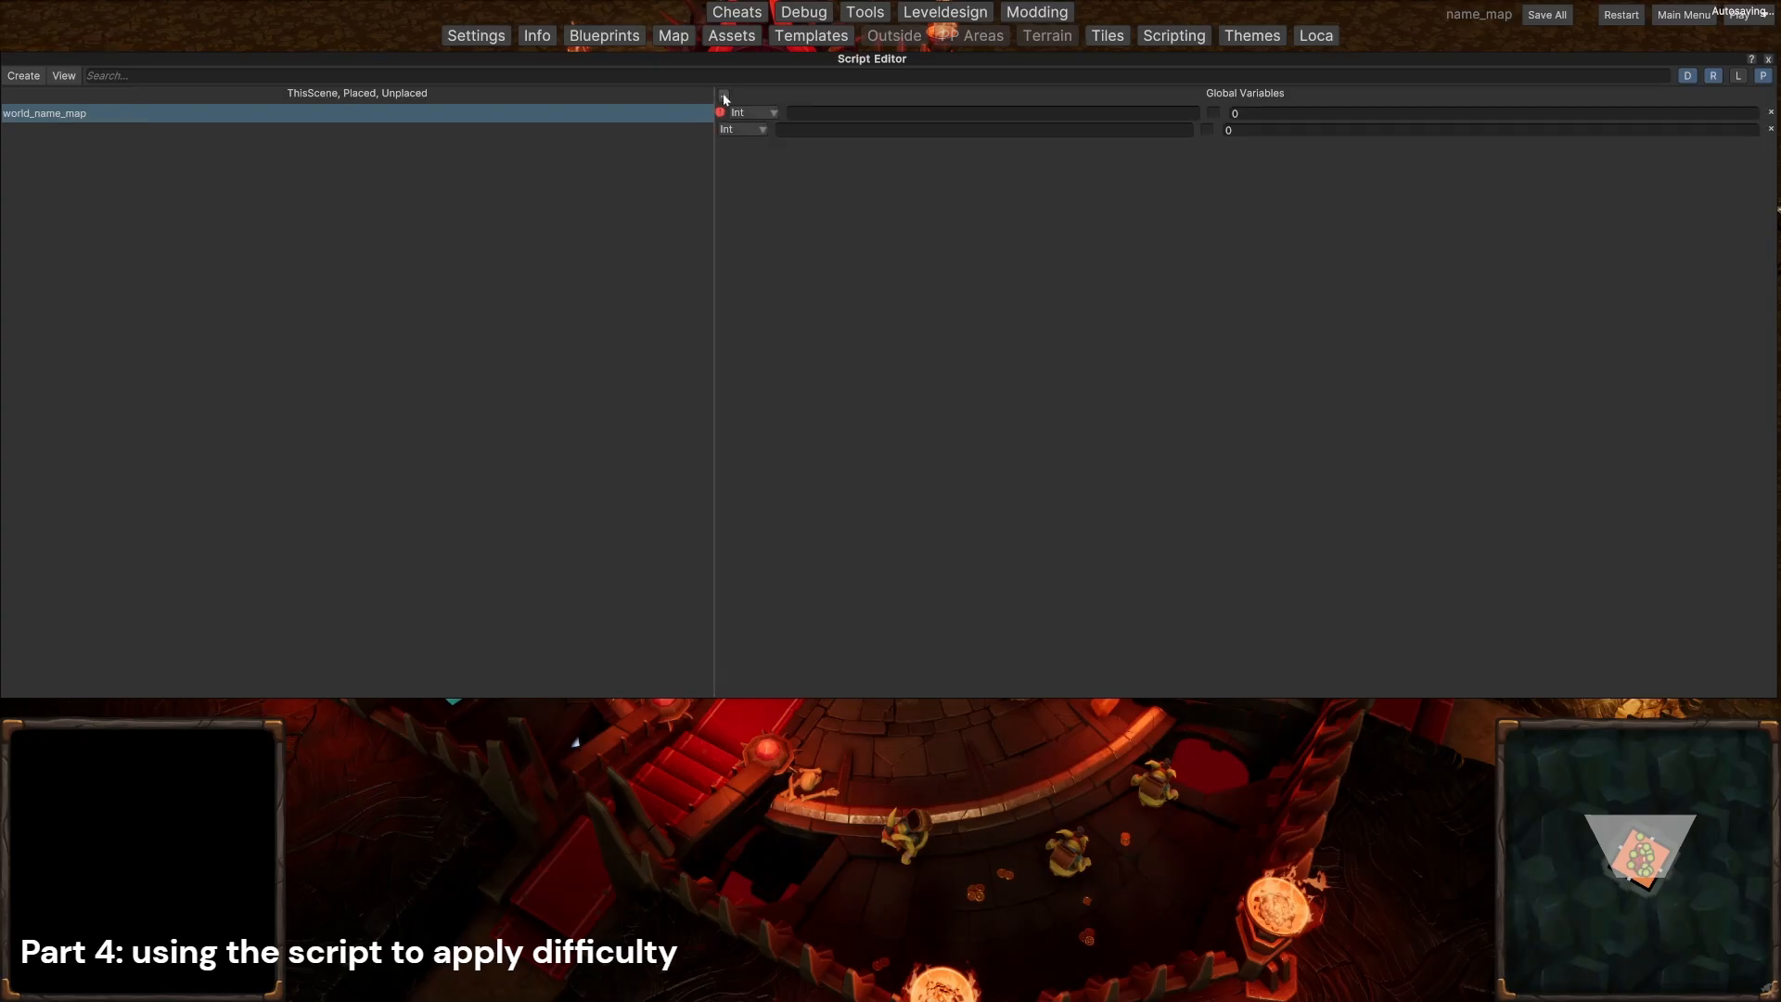
left_click(723, 96)
left_click(724, 96)
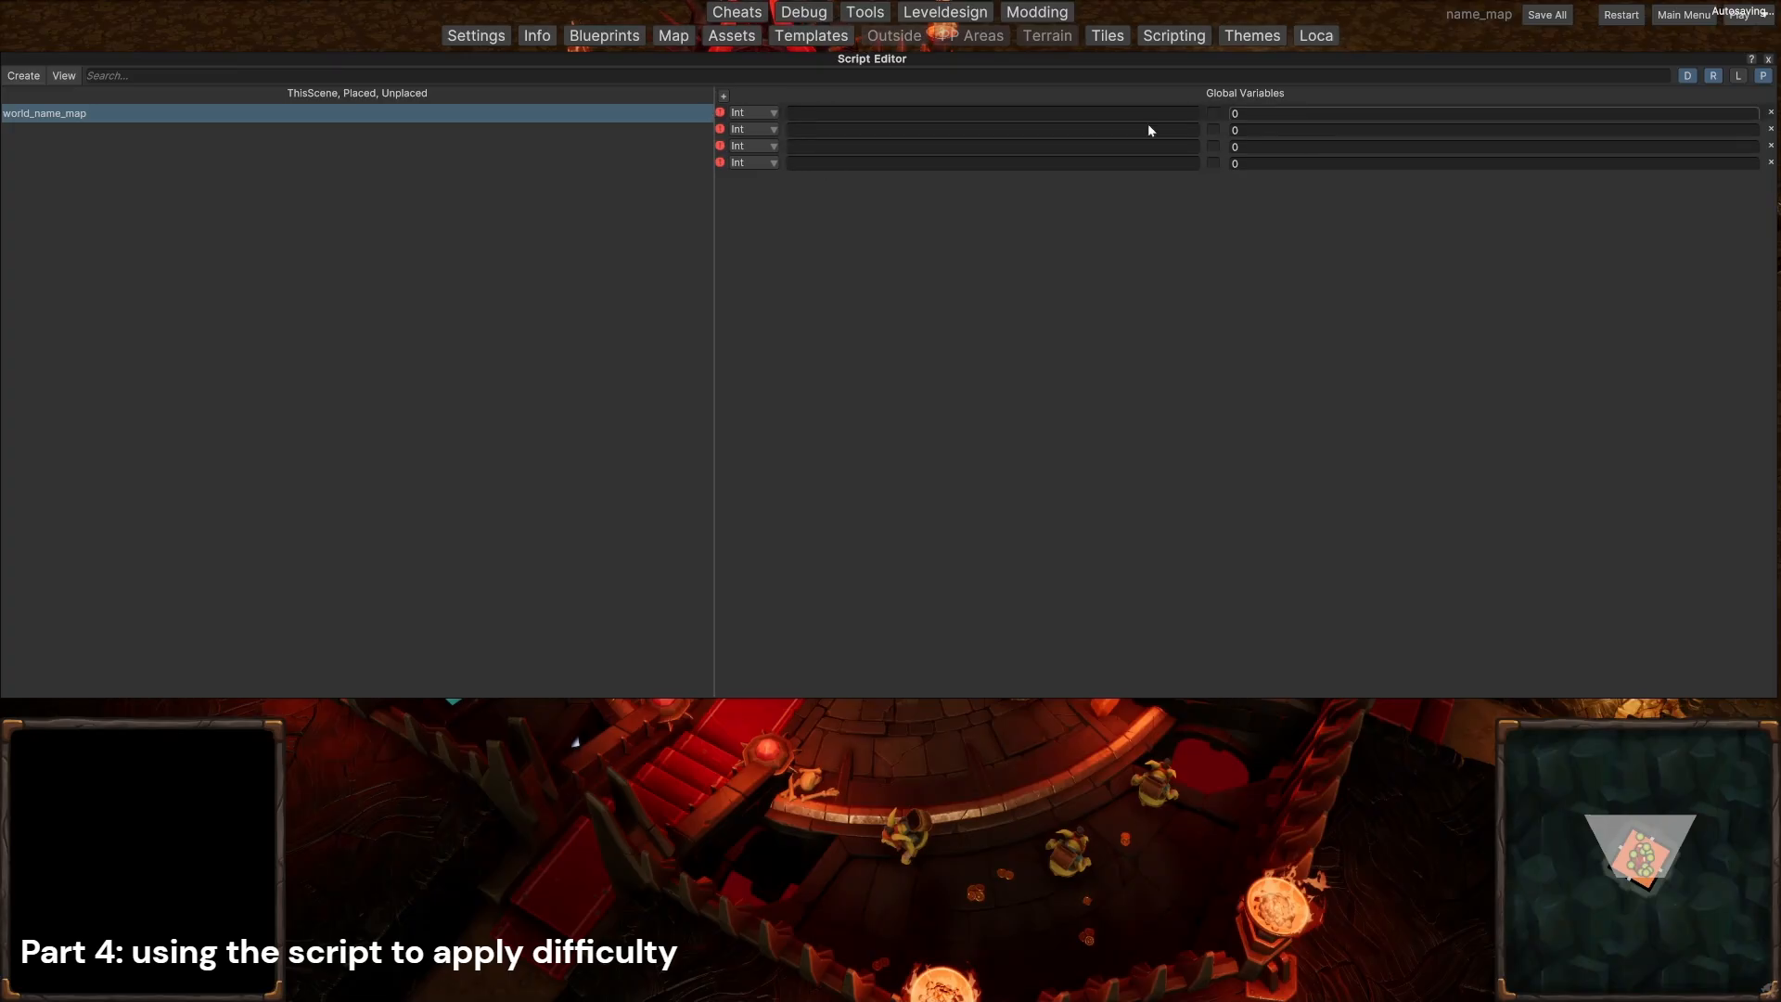
Step: Keep the first global variable as type Int and name it hero_level_timer_EASY
left_click(759, 113)
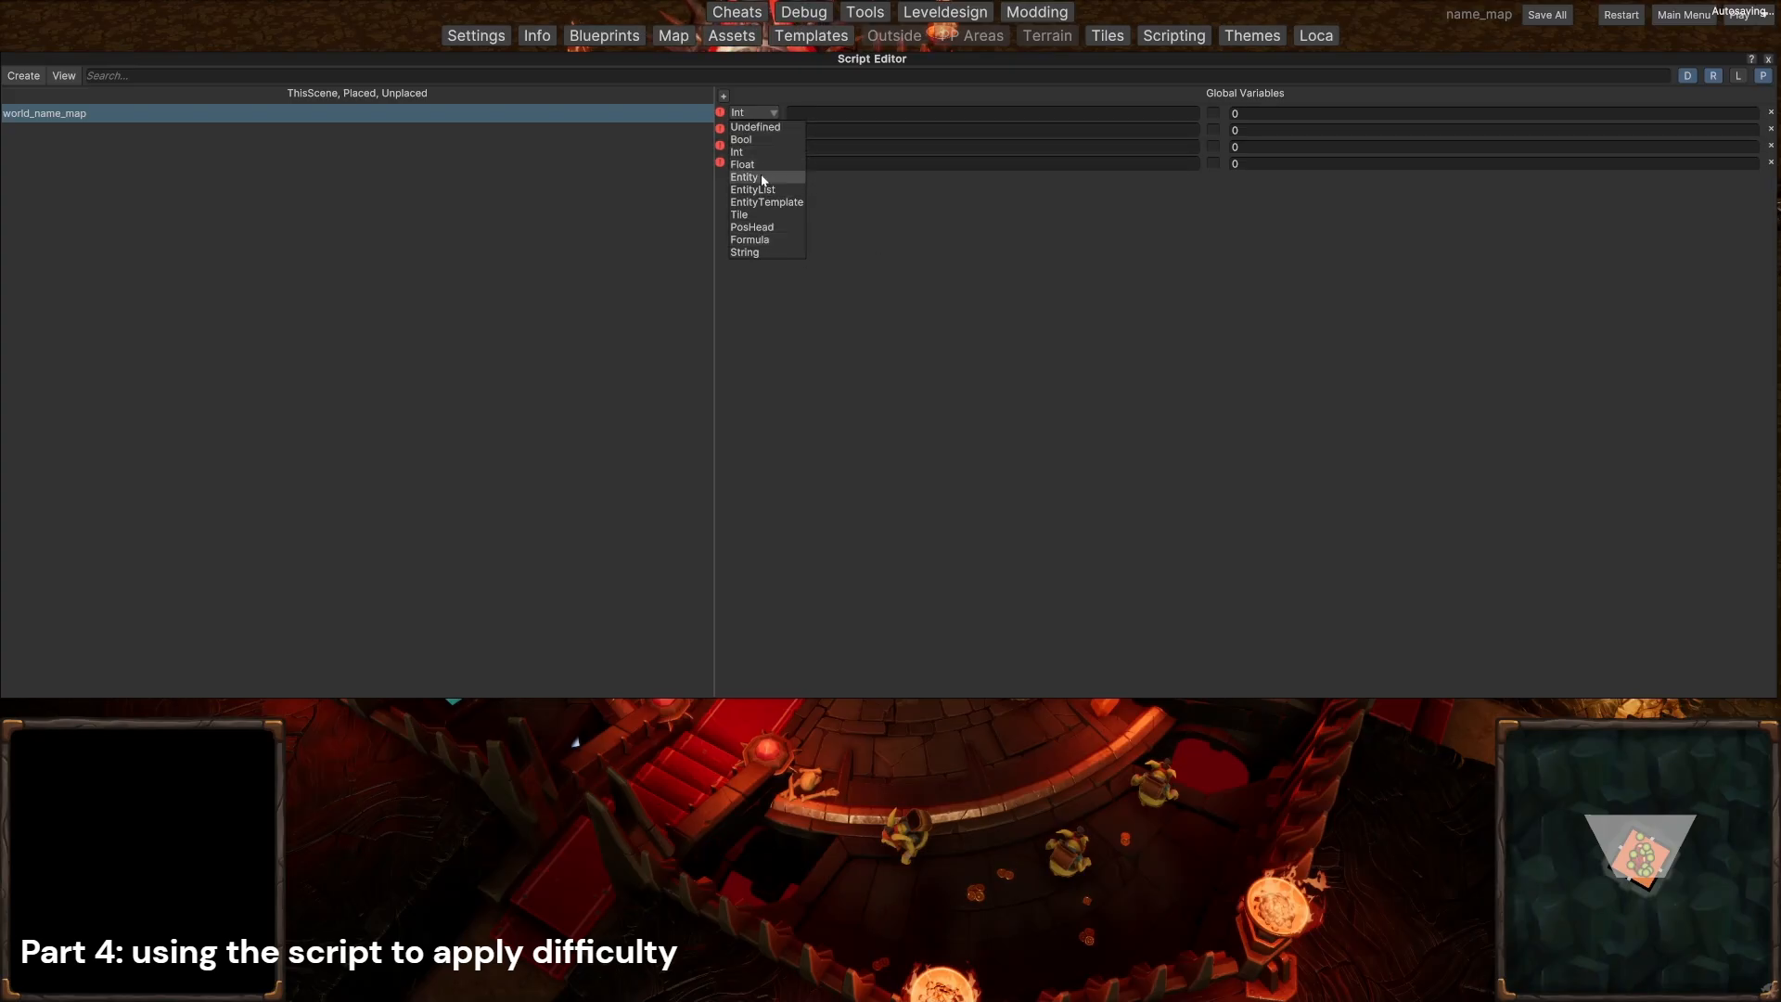
left_click(755, 149)
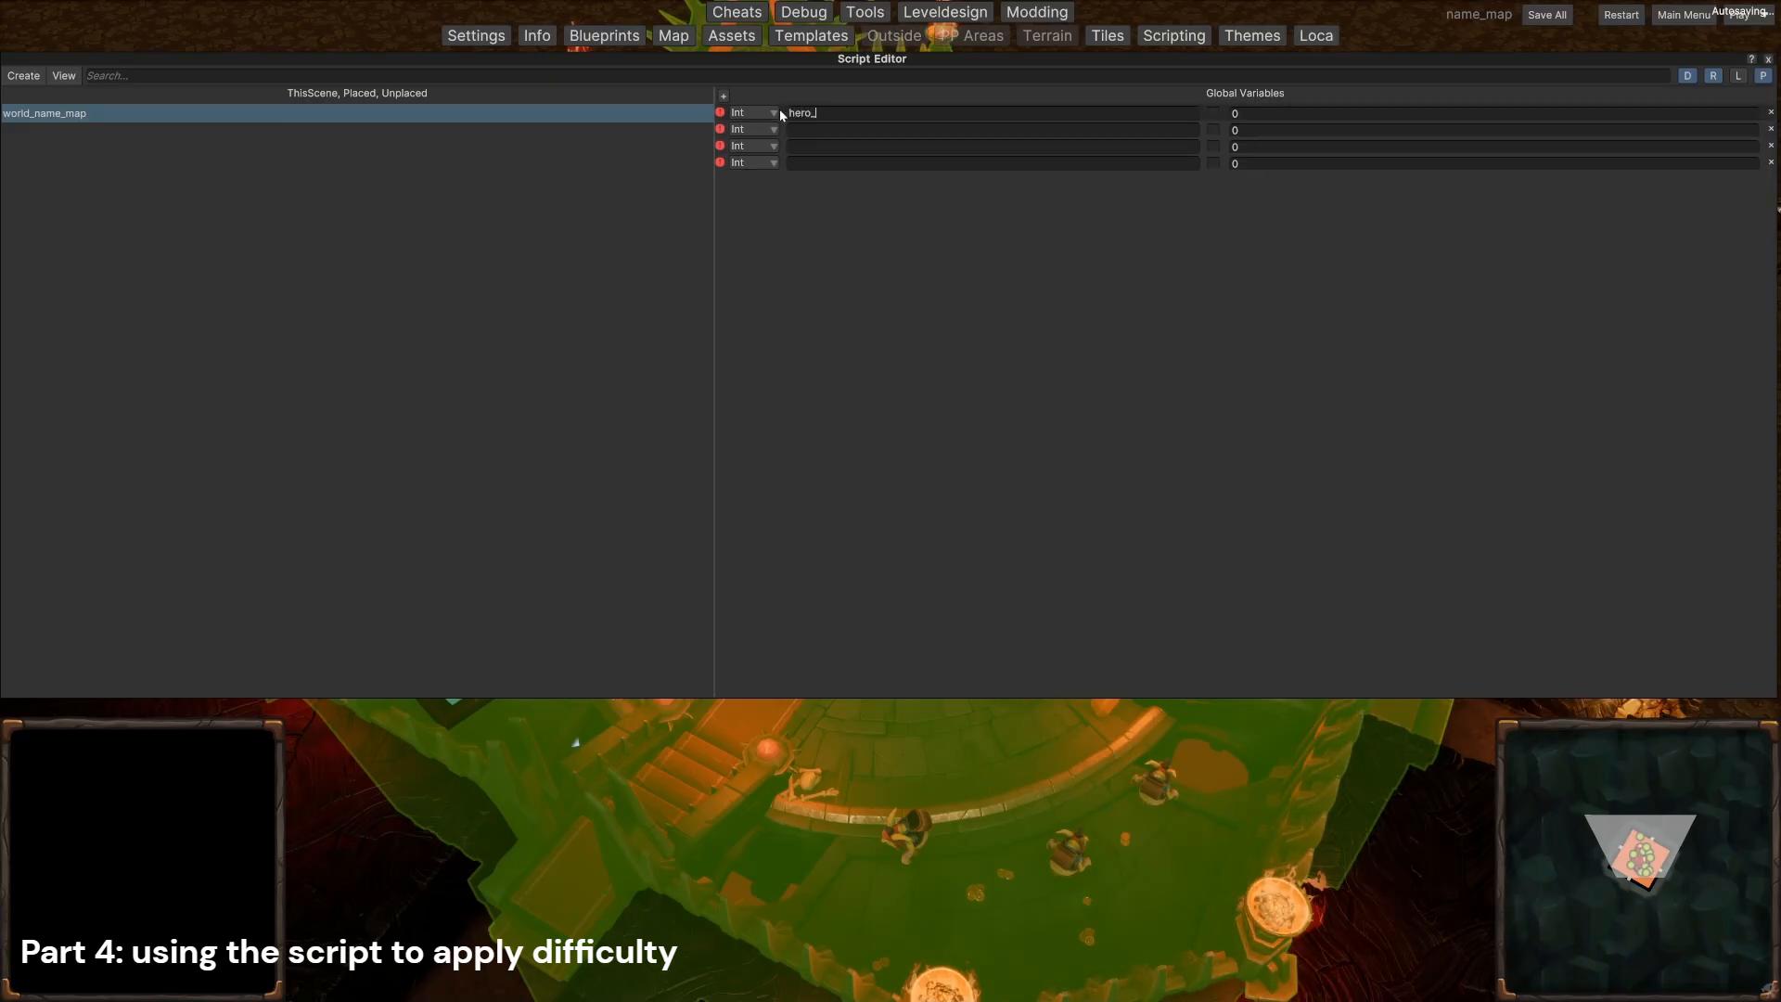
type("hero_level_timerEAS")
key("BackSpace")
key("BackSpace")
key("BackSpace")
type("_EASY")
Step: Name the remaining three global variables hero_level_timer_NORMAL, hero_level_timer and hero_level_timer_ULTRA
left_click(803, 129)
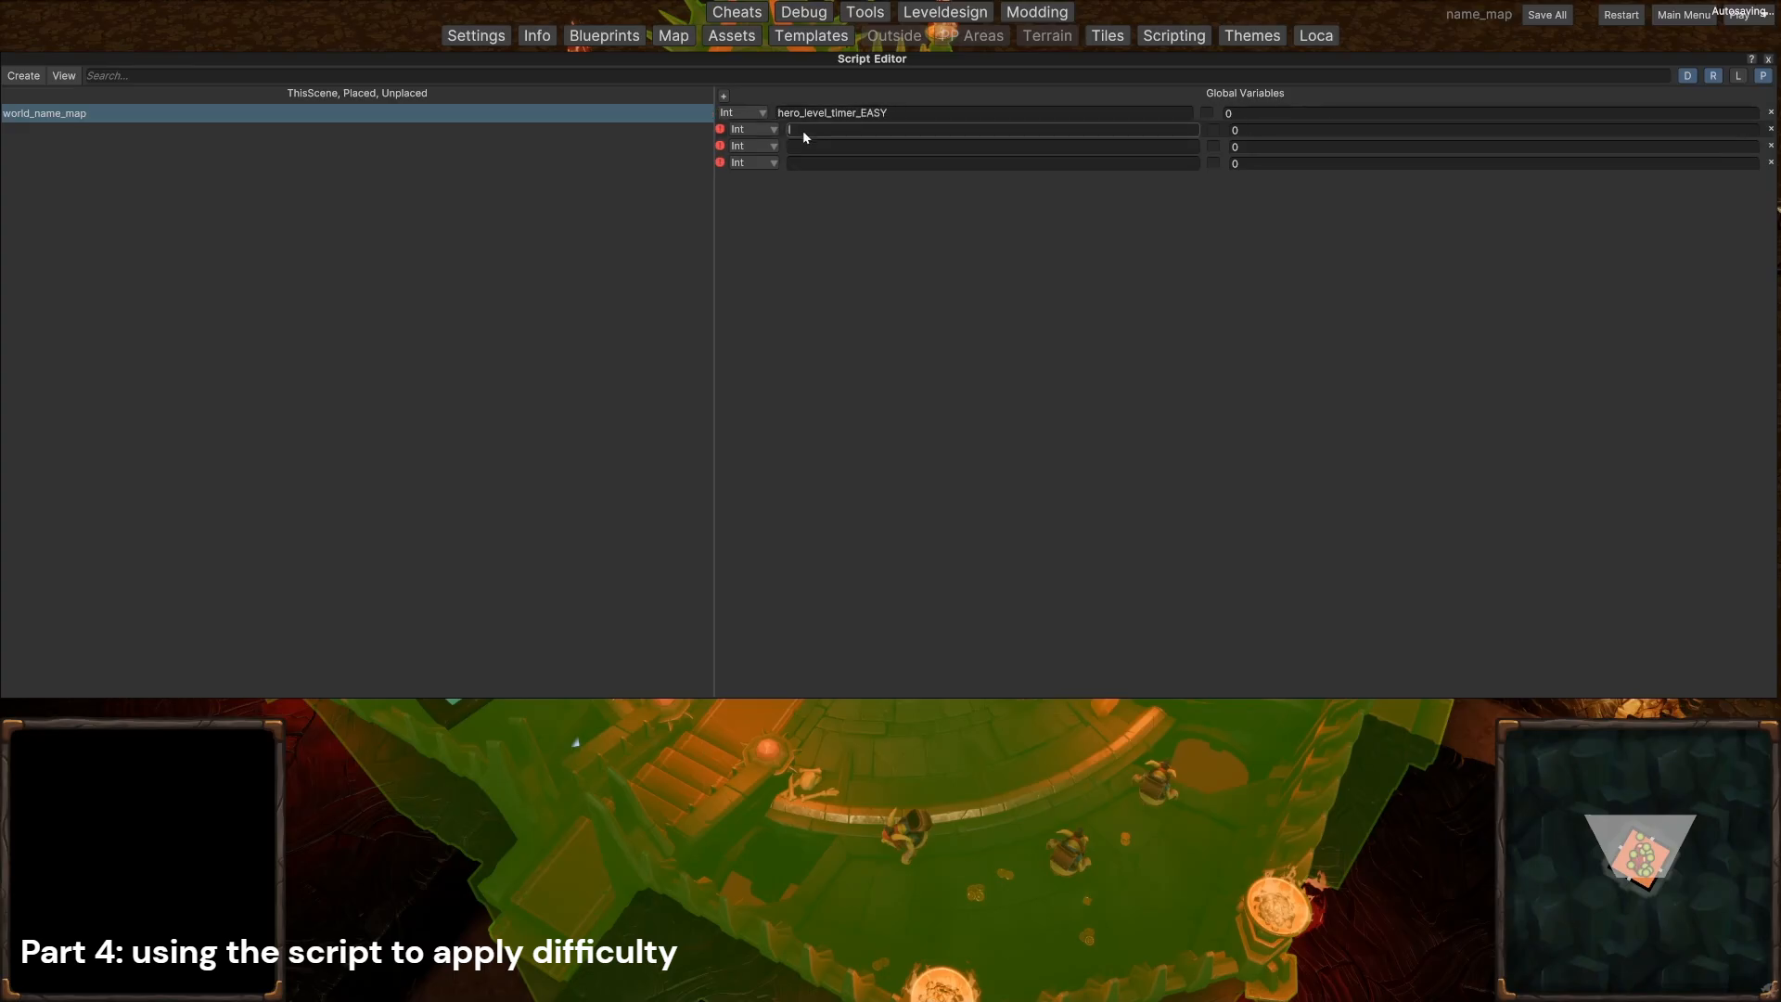
type("hero_level_timer_NORMAL")
left_click(834, 148)
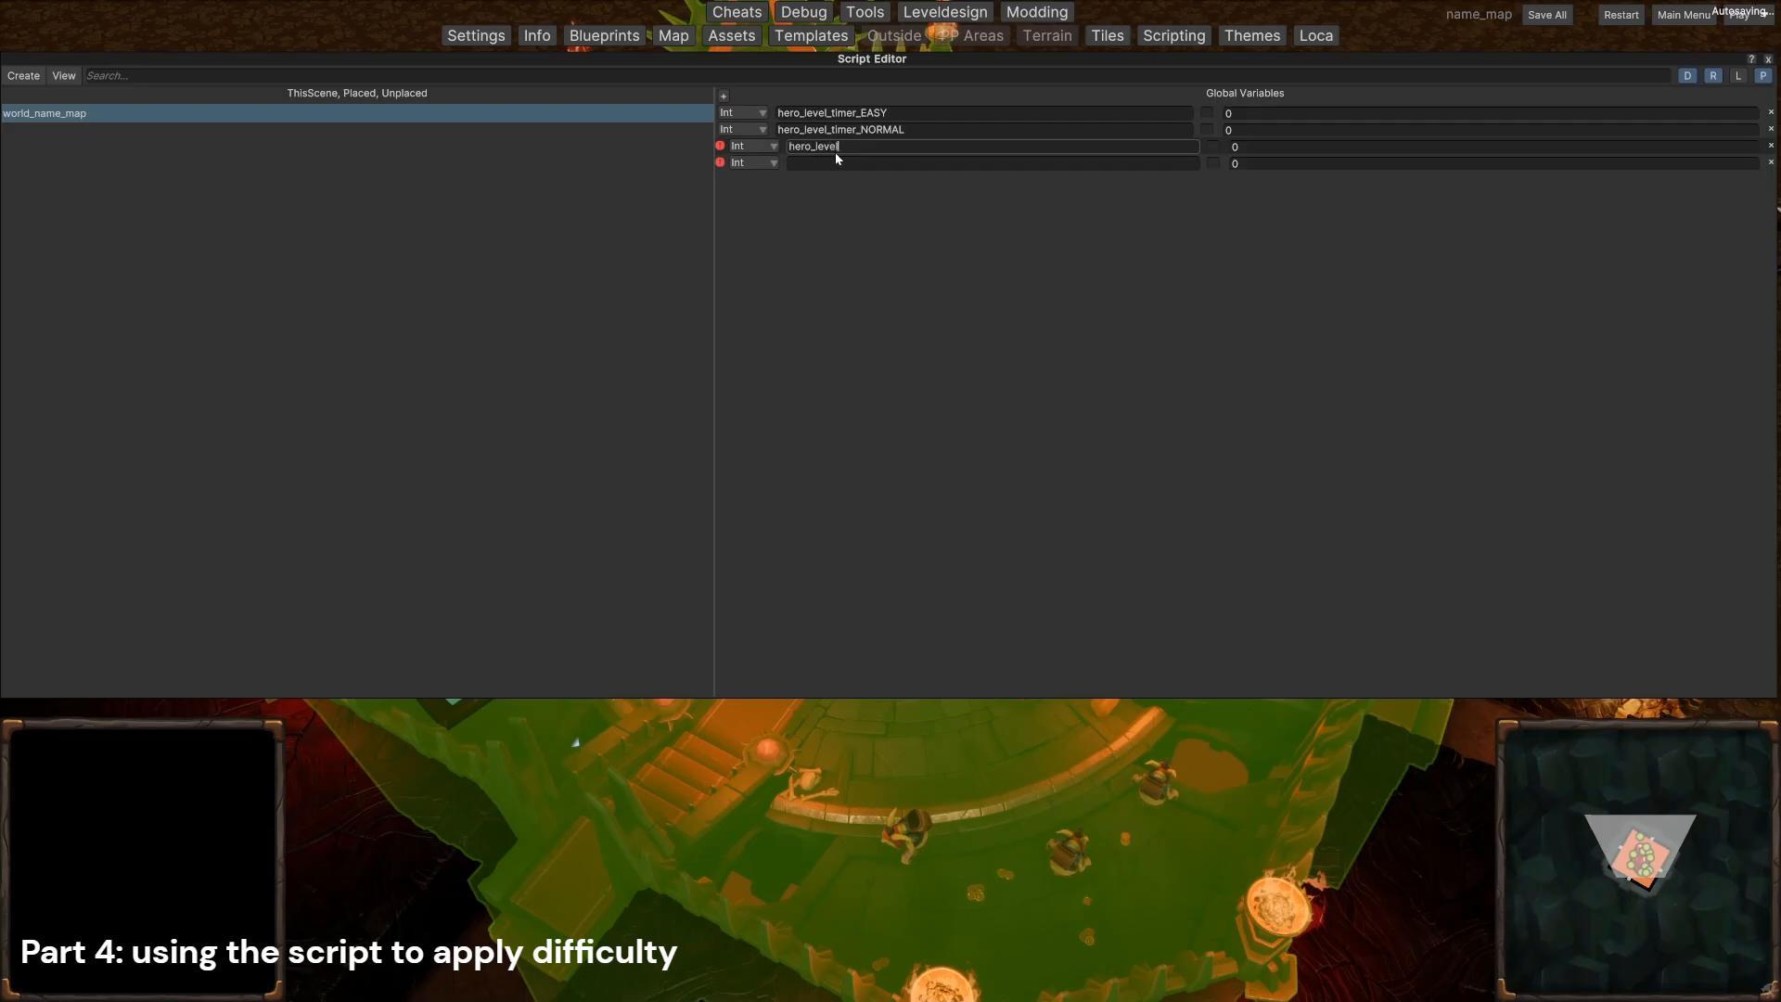
type("hero_level_timer")
left_click(866, 159)
type("hero_")
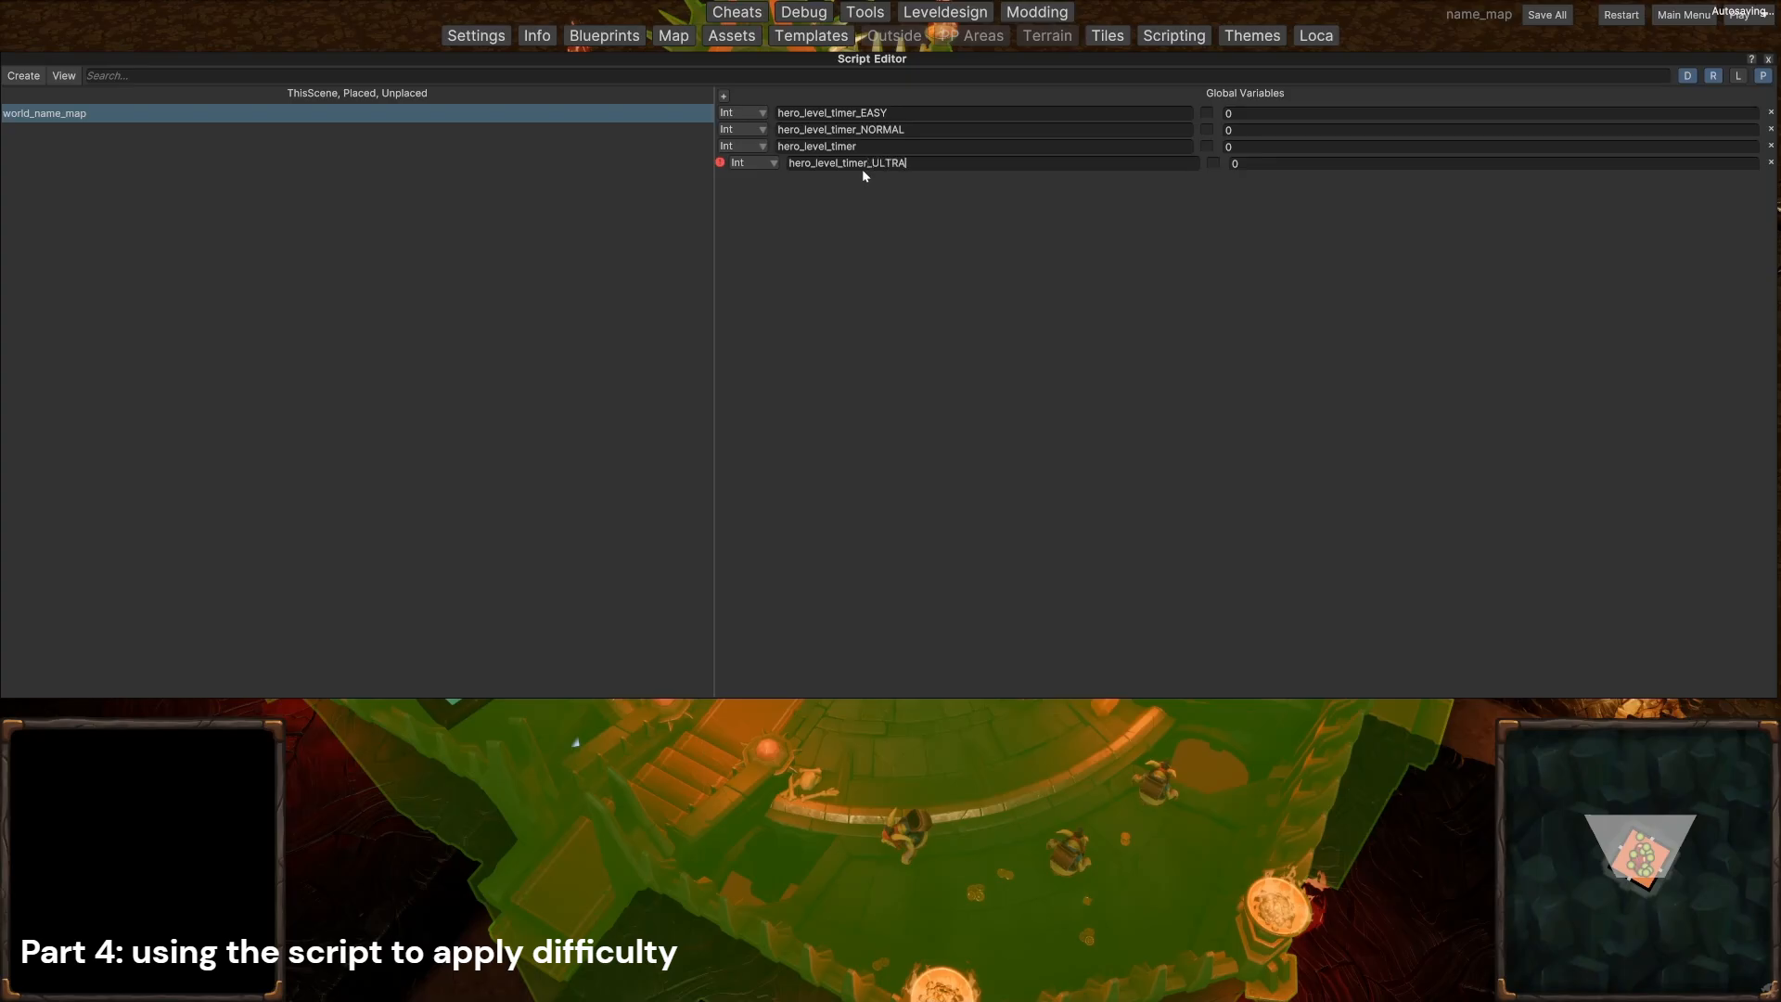
left_click(830, 460)
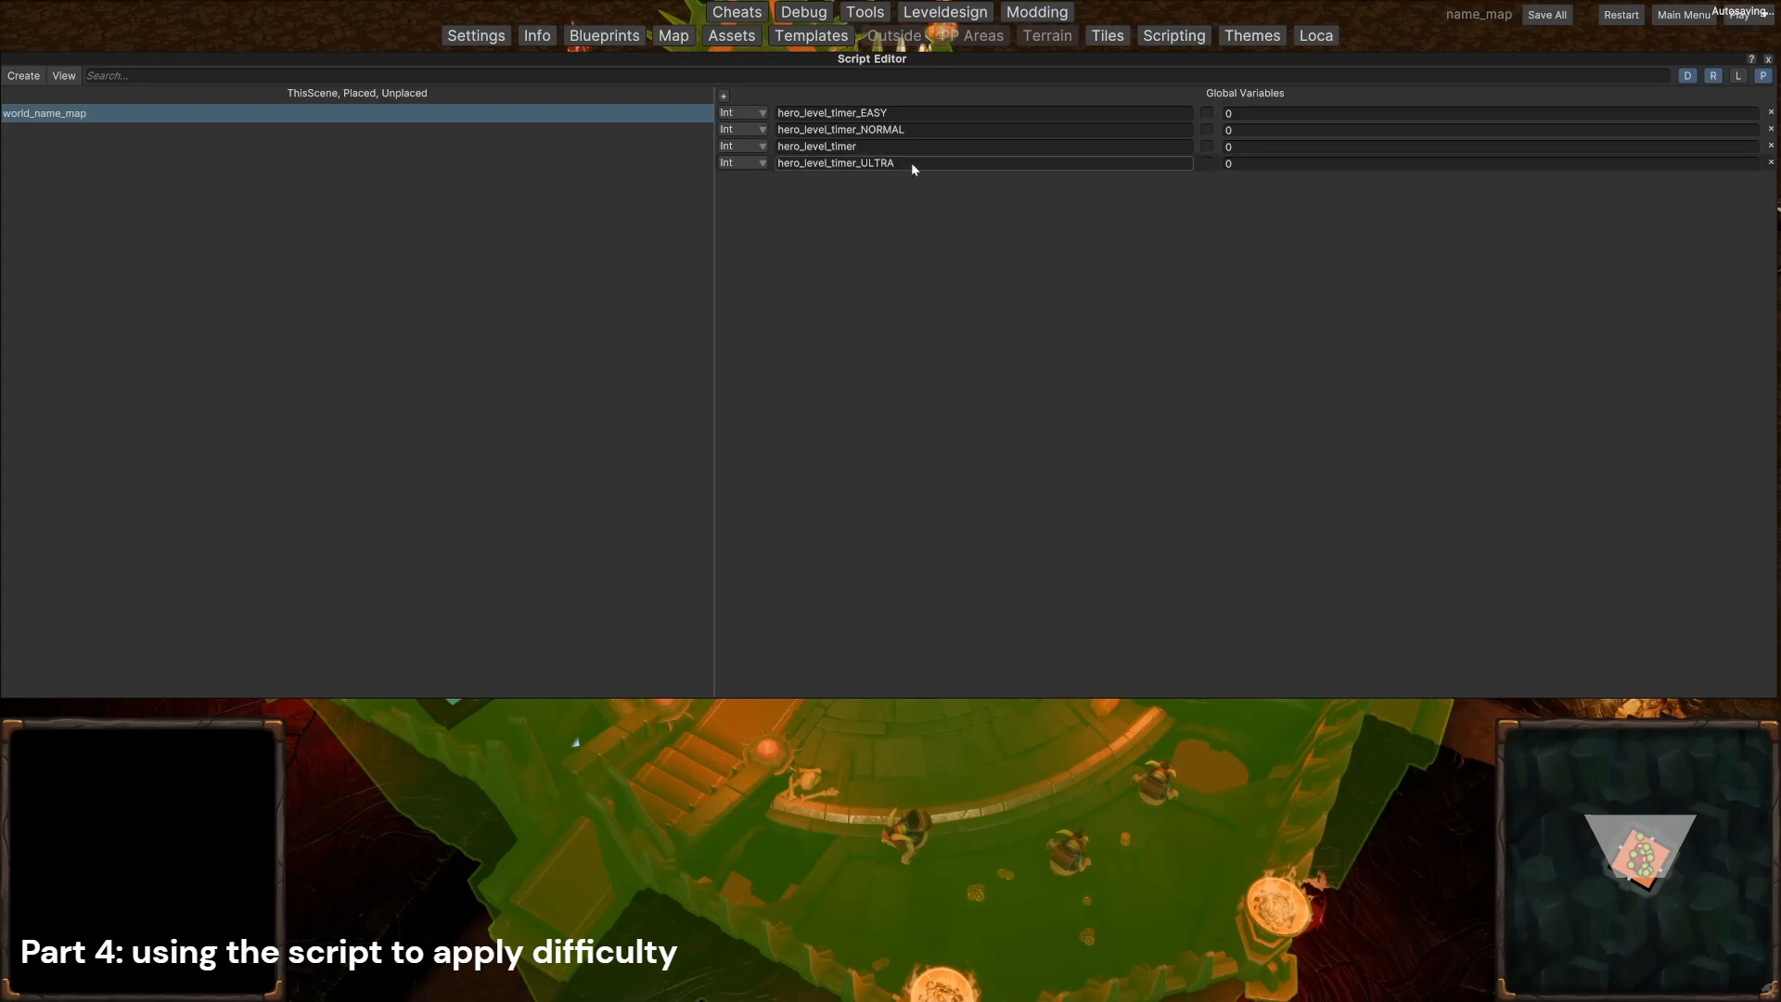
Step: Set the value of hero_level_timer_EASY to 300
left_click(1238, 112)
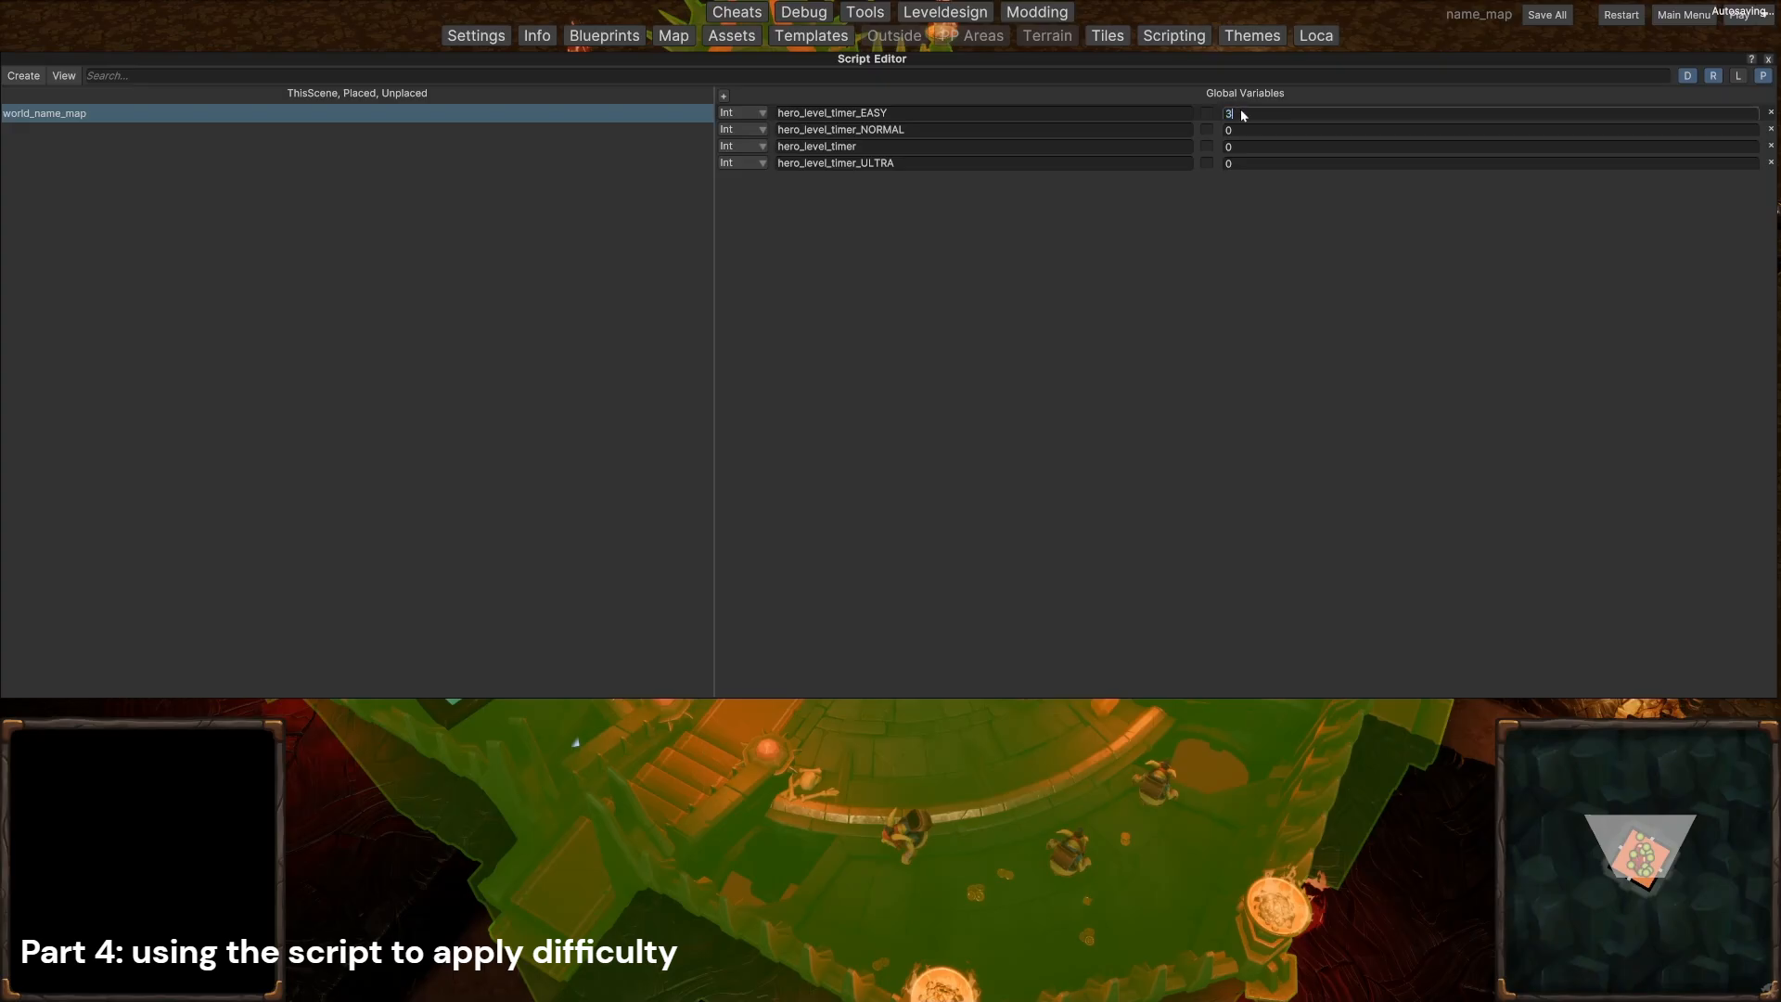
type("300")
key("Return")
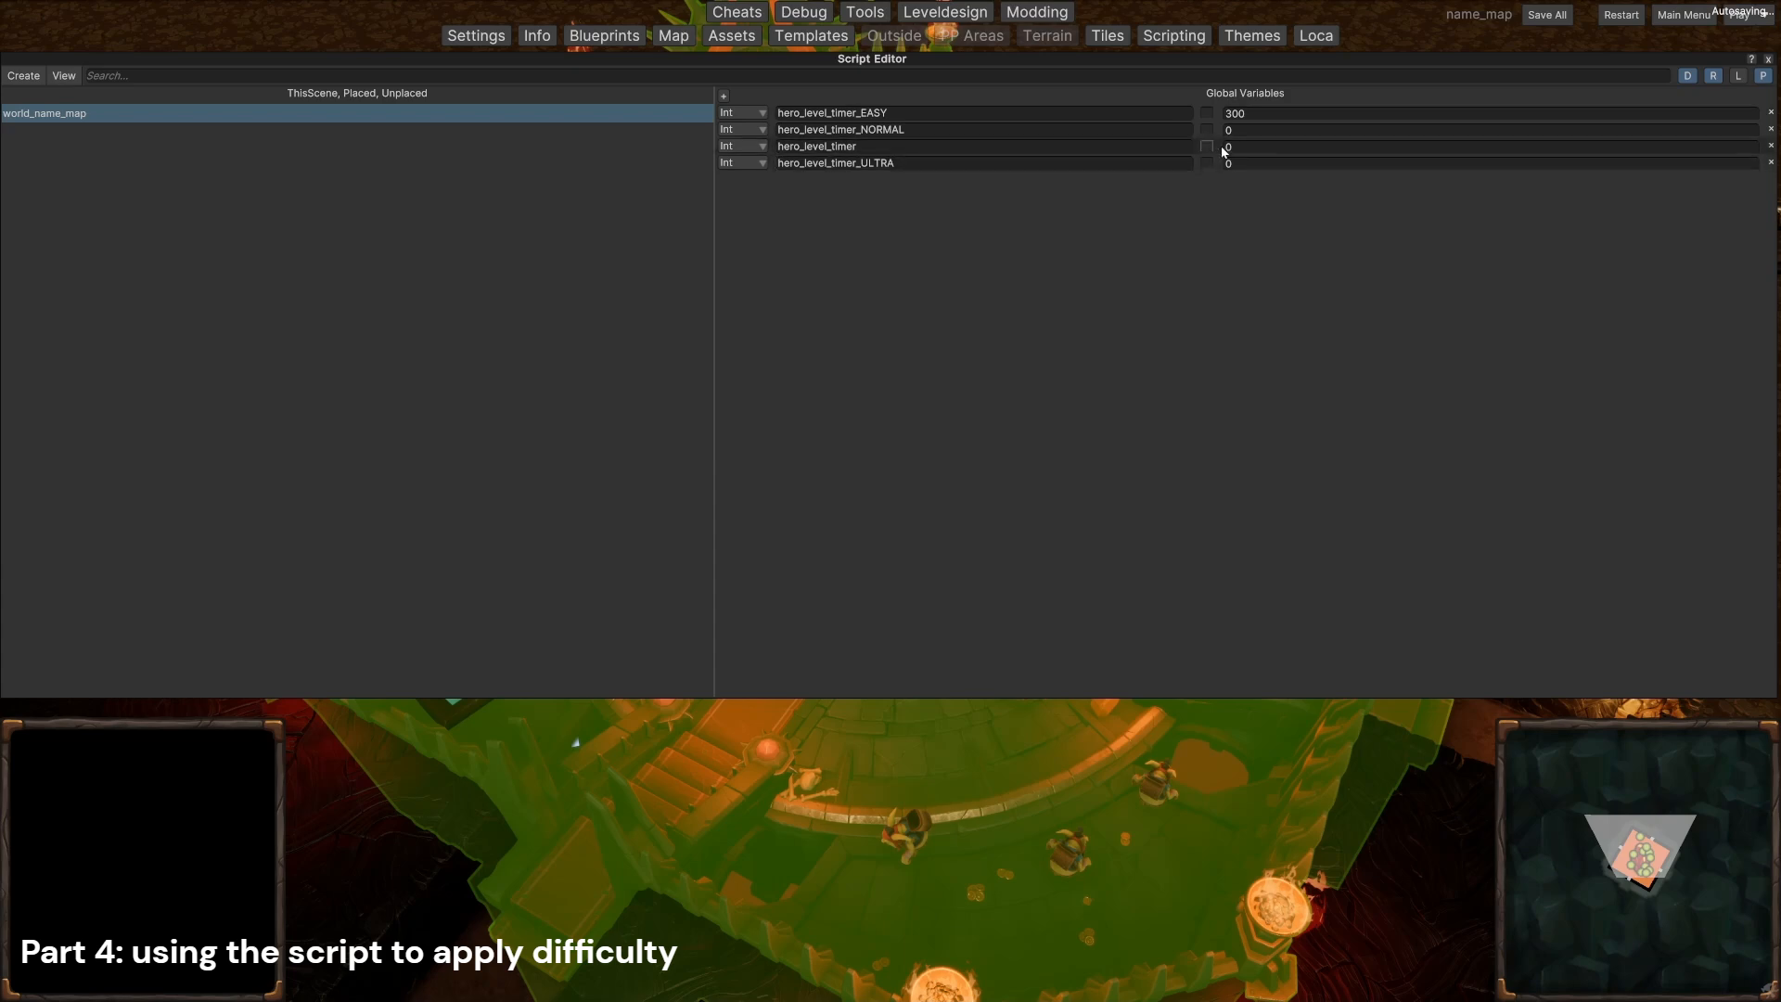
left_click(1254, 131)
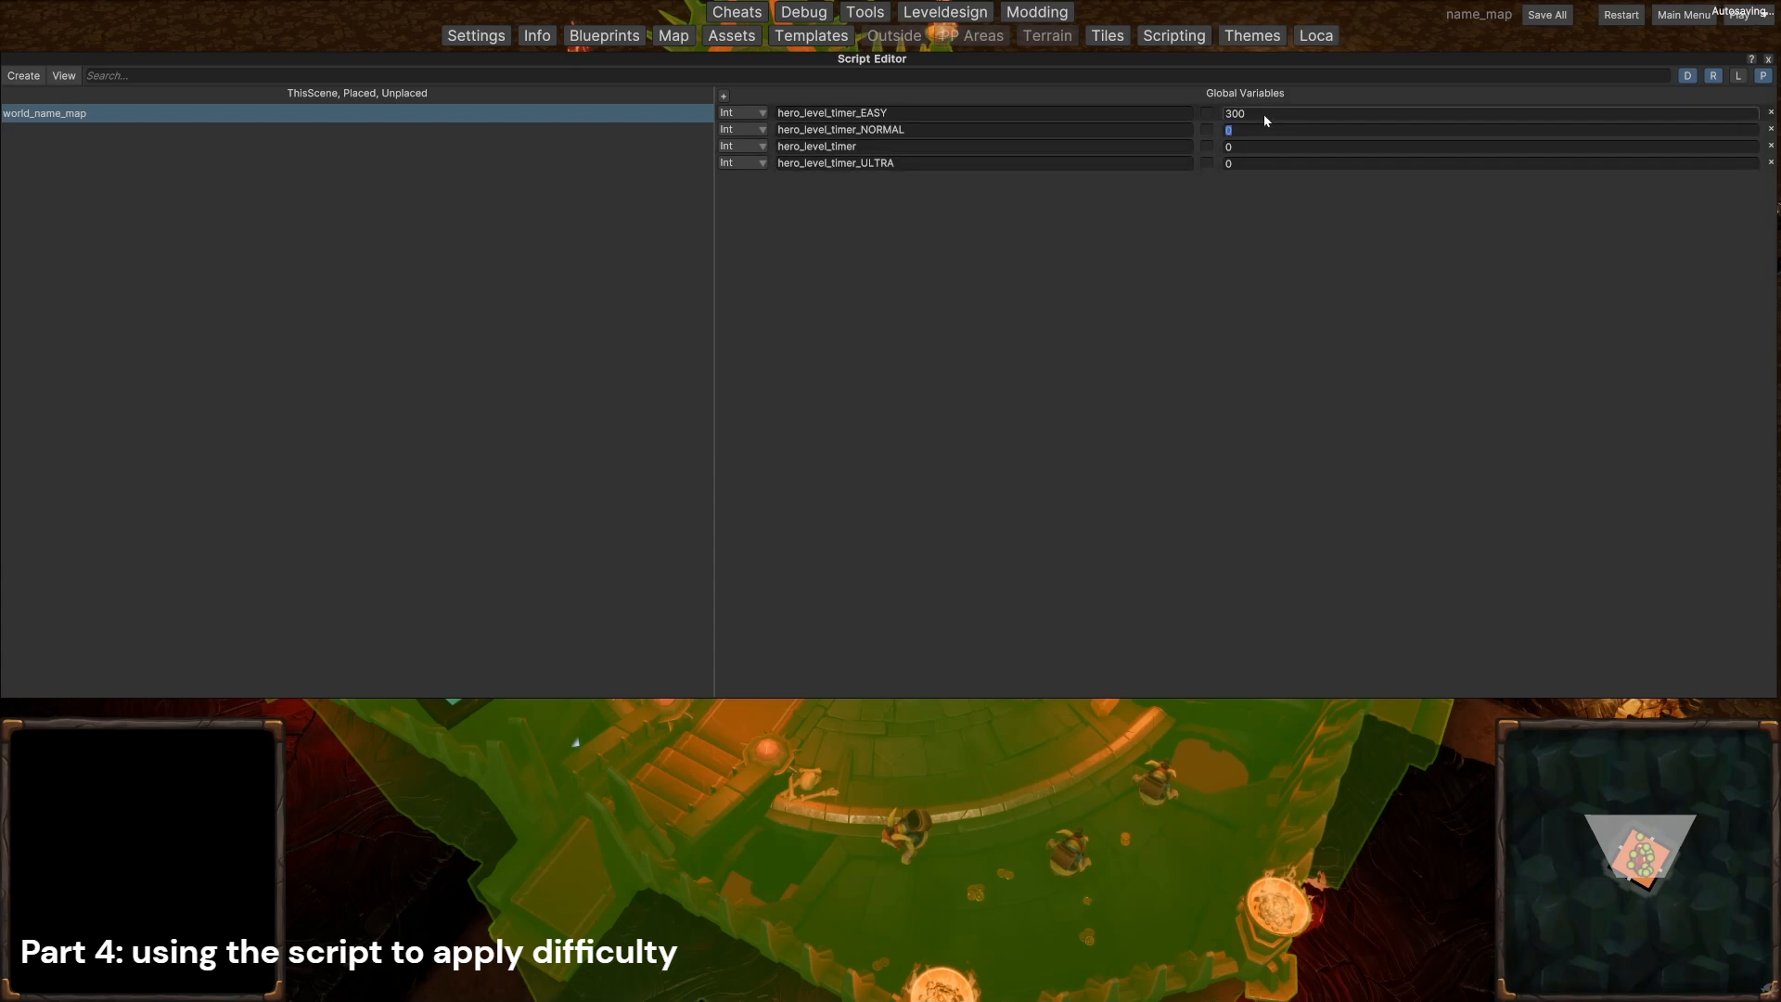
left_click(1256, 118)
Step: Set the value of hero_level_timer_ULTRA to 120
left_click(1246, 163)
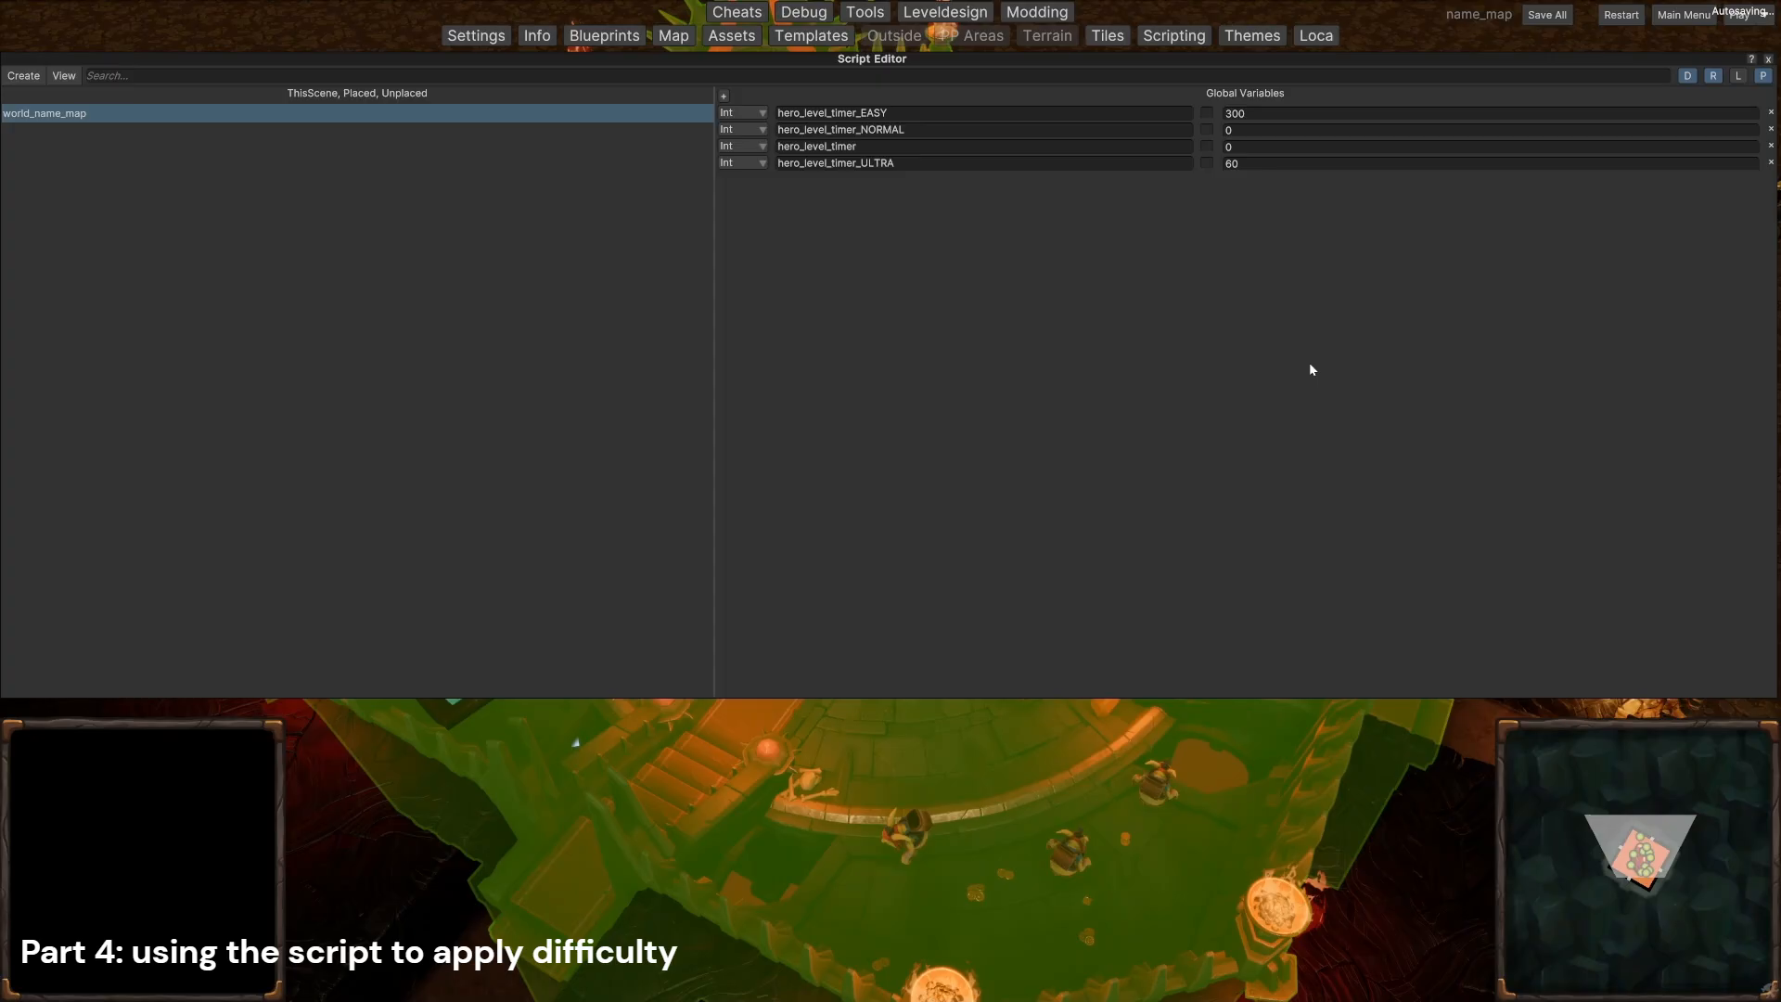
left_click(1231, 166)
type("12")
Step: Set the value of the hero_level_timer global variable to 140
left_click(1277, 145)
left_click(1345, 114)
left_click(1376, 143)
type("140")
key("Return")
Step: Set the value of hero_level_timer_NORMAL to 180 and save everything
left_click(1248, 130)
type("180")
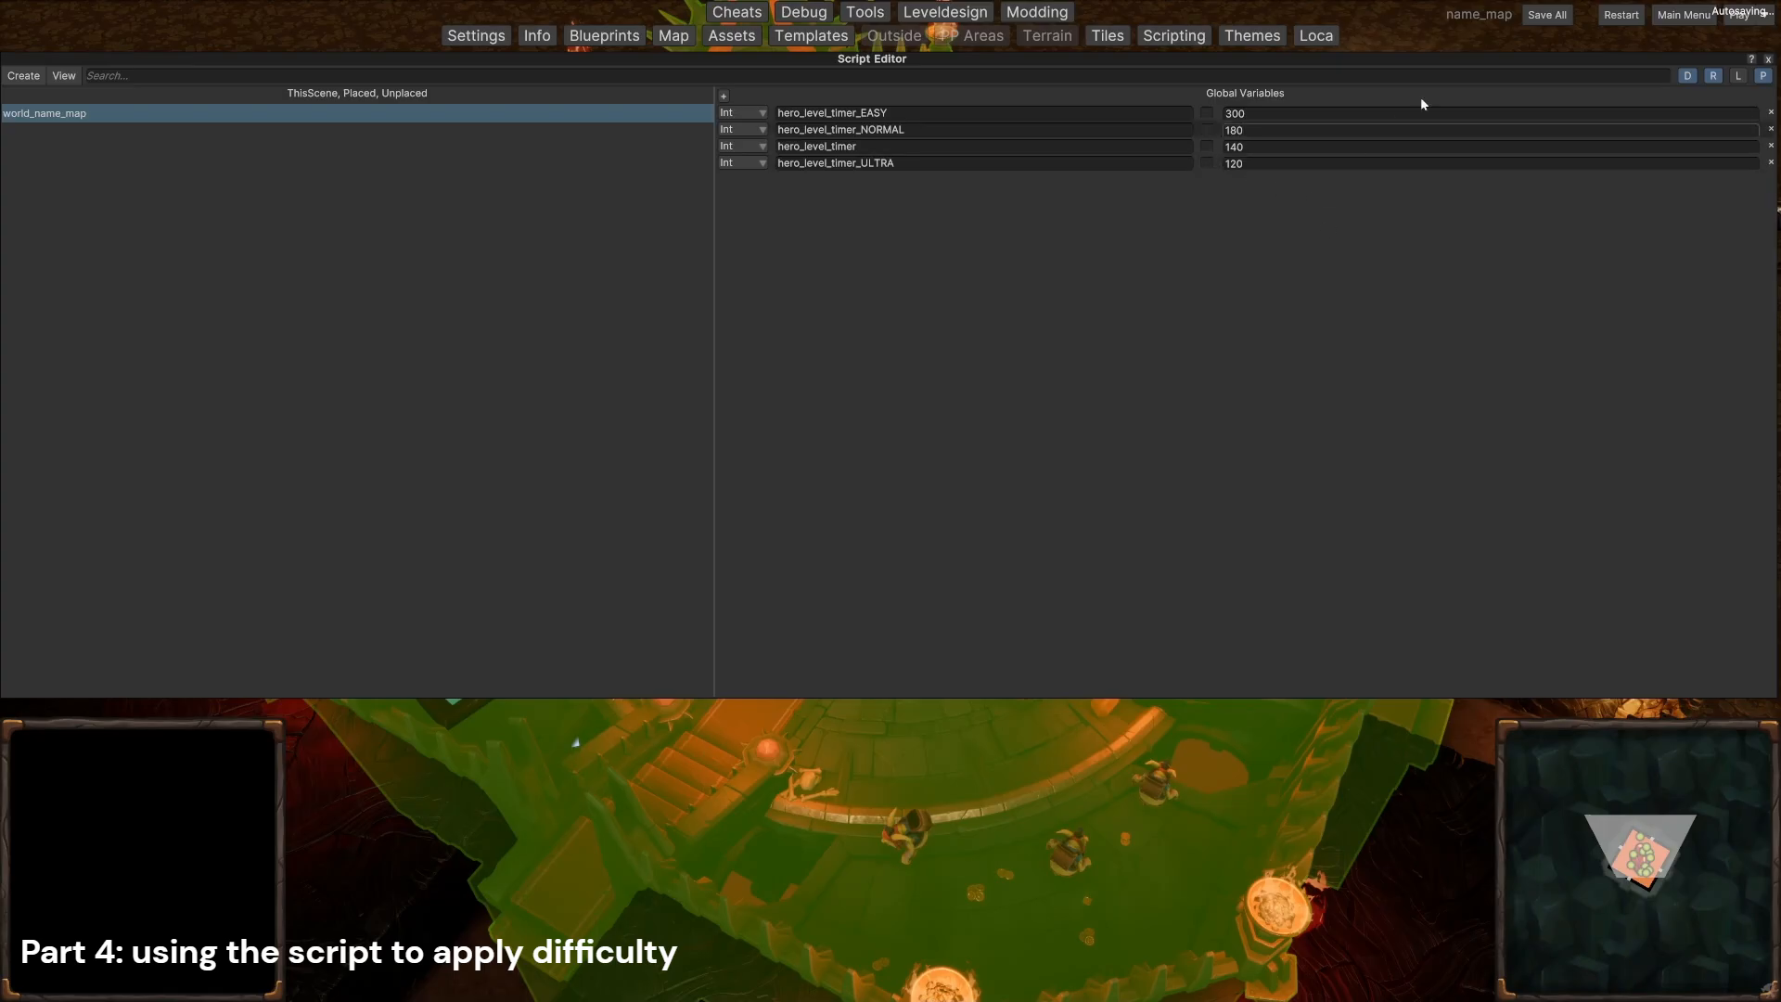
left_click(1547, 14)
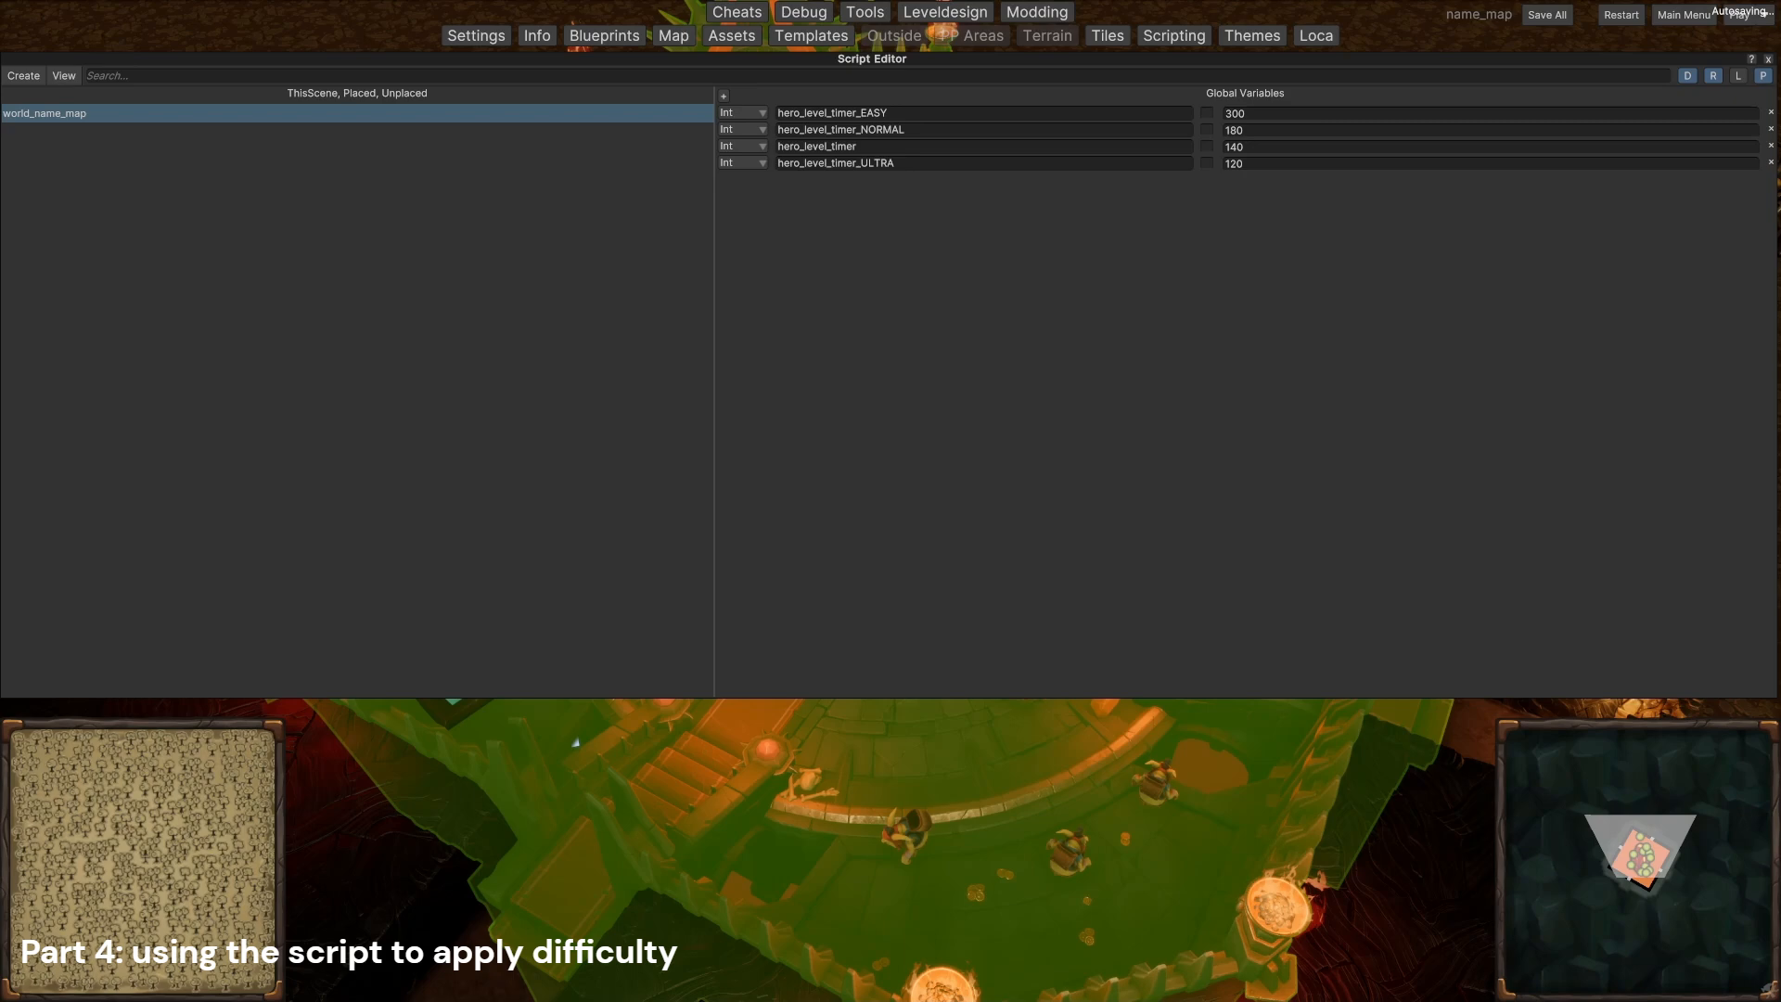
Step: Create a new script named script_name_map_intro
left_click(20, 76)
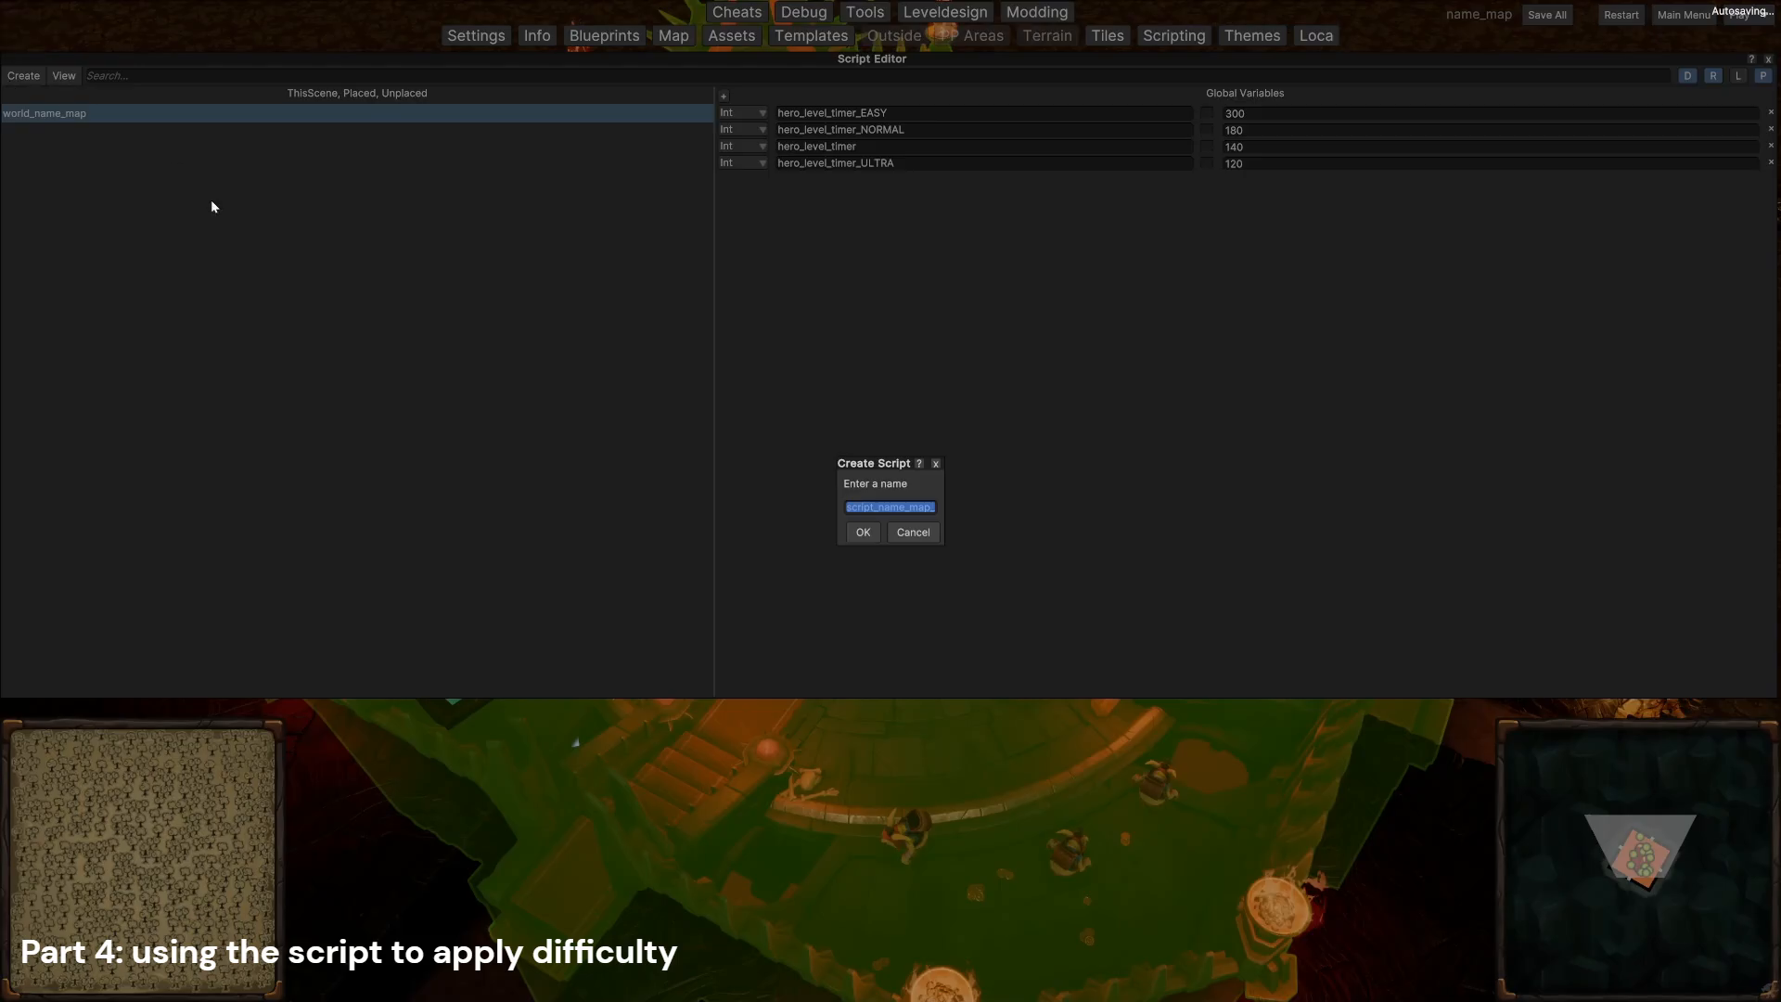
key("Right")
type("intro")
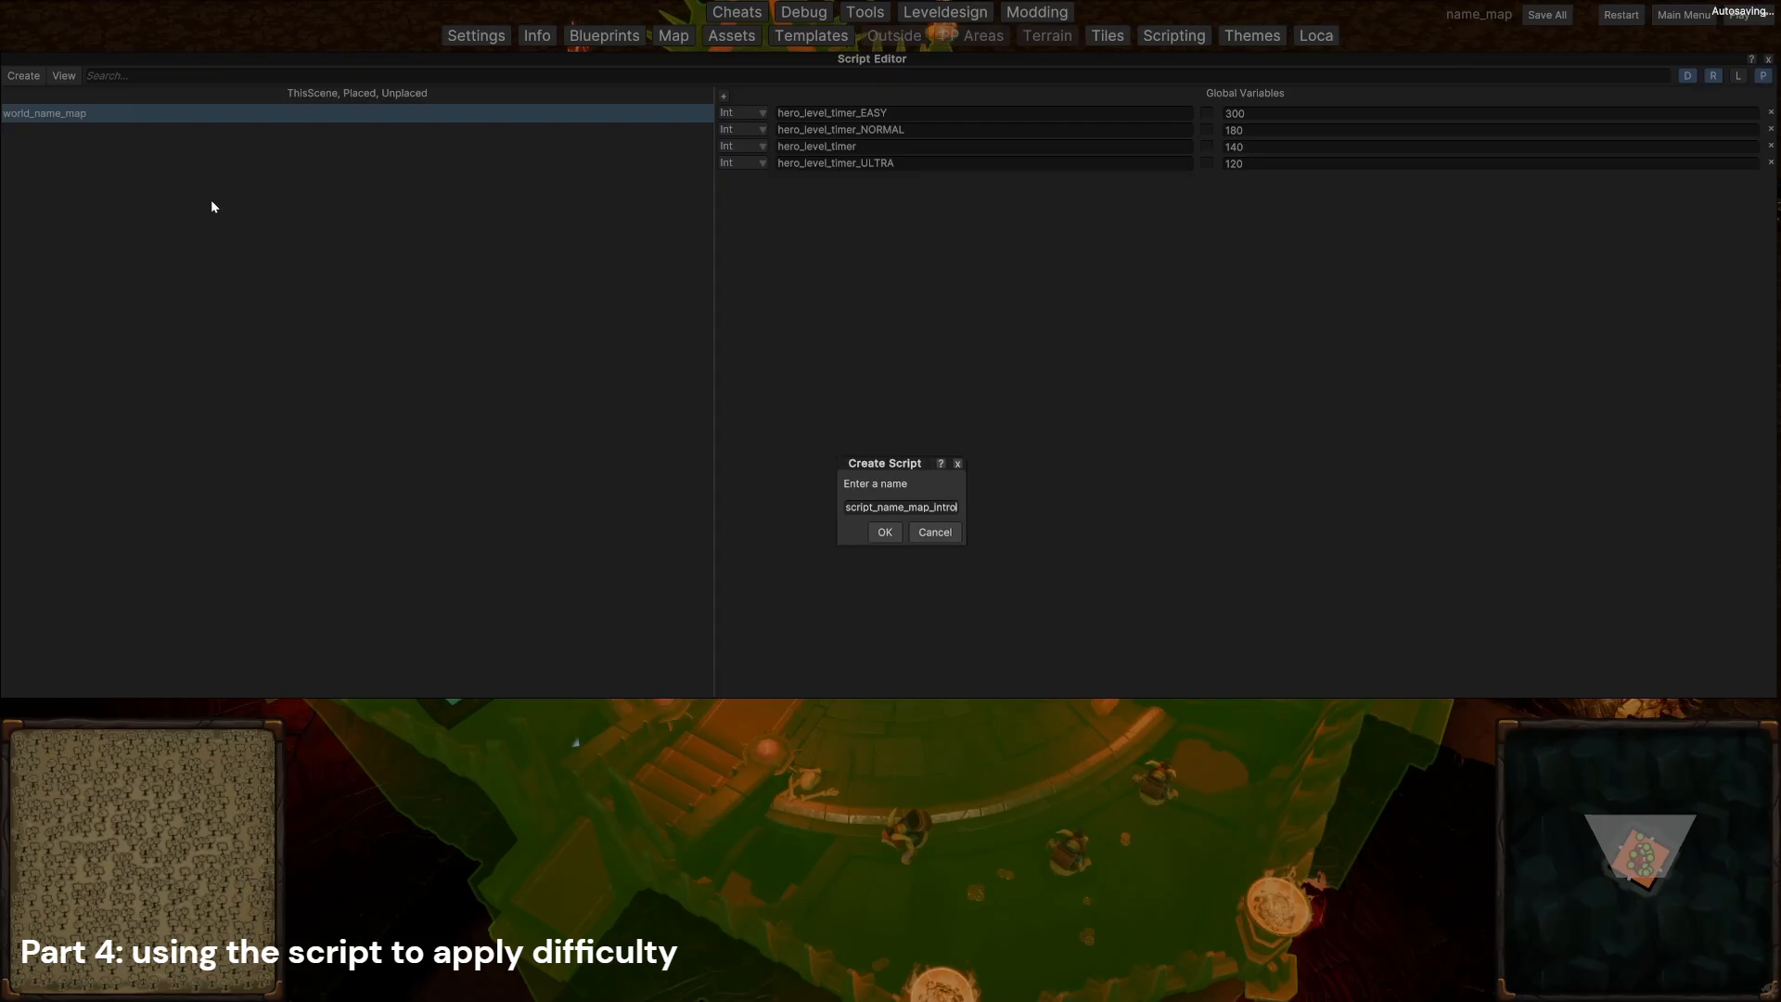
left_click(885, 532)
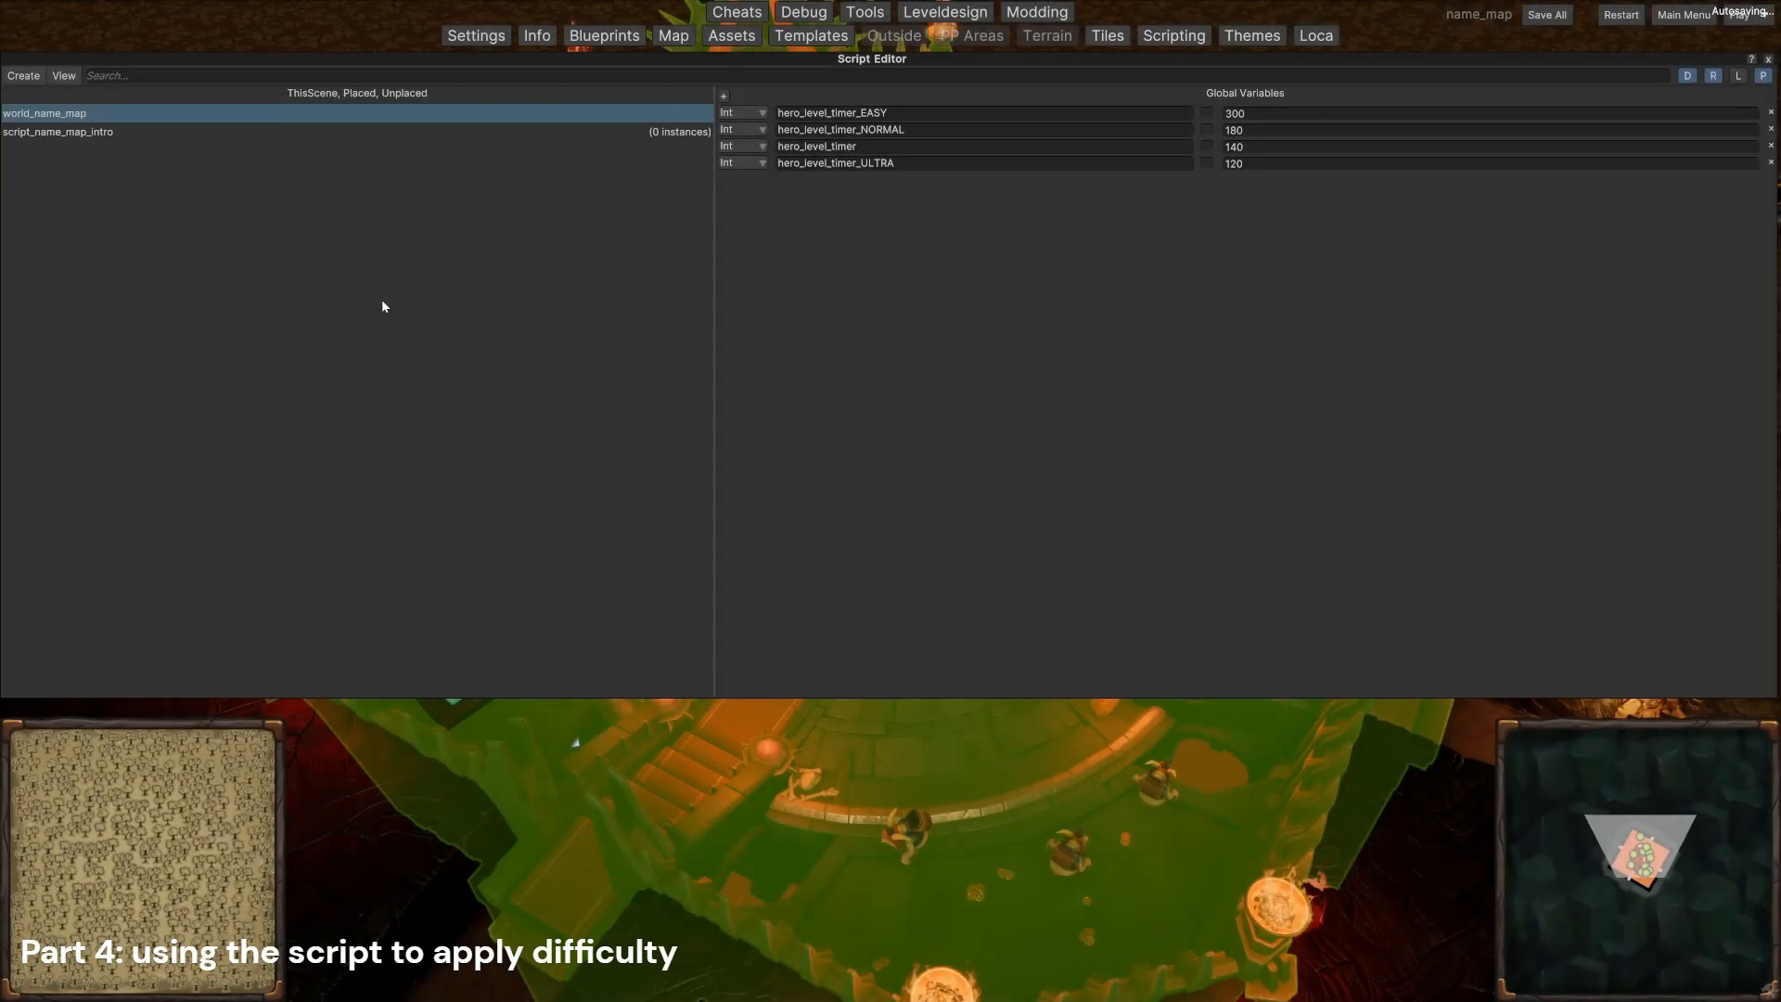
Step: Create a second script named script_name_map_intro_cleanup
left_click(33, 81)
key("Right")
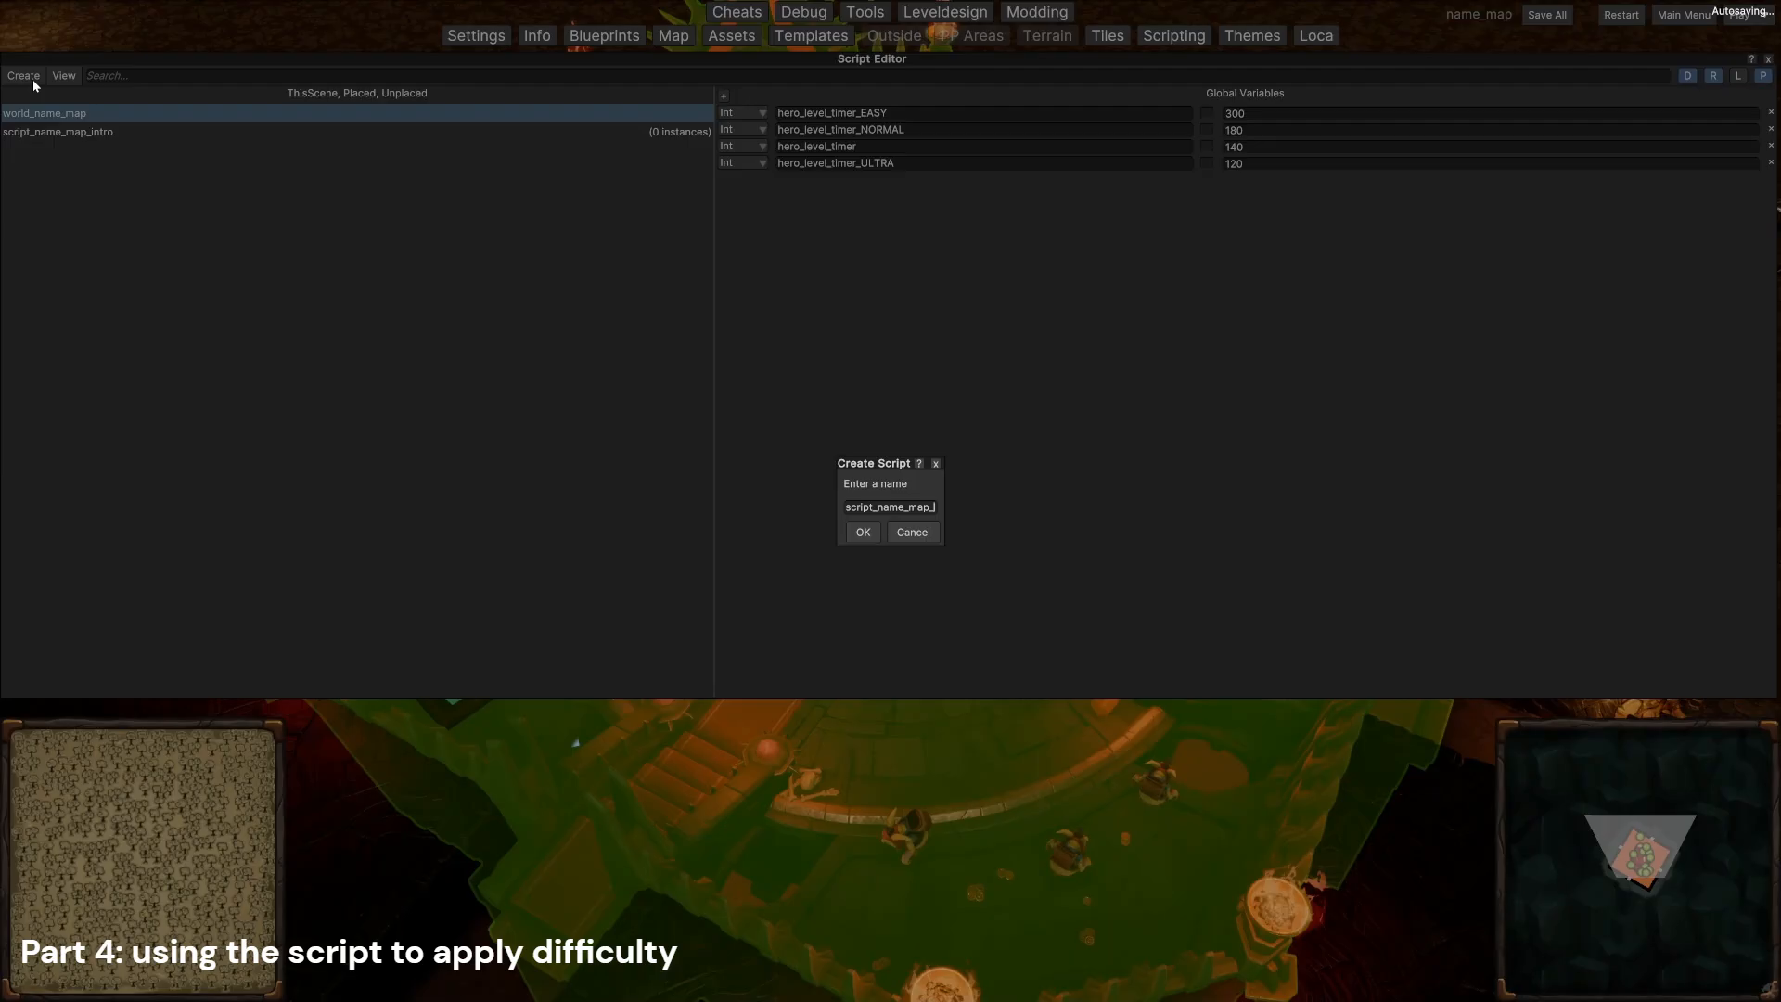
type("intro_")
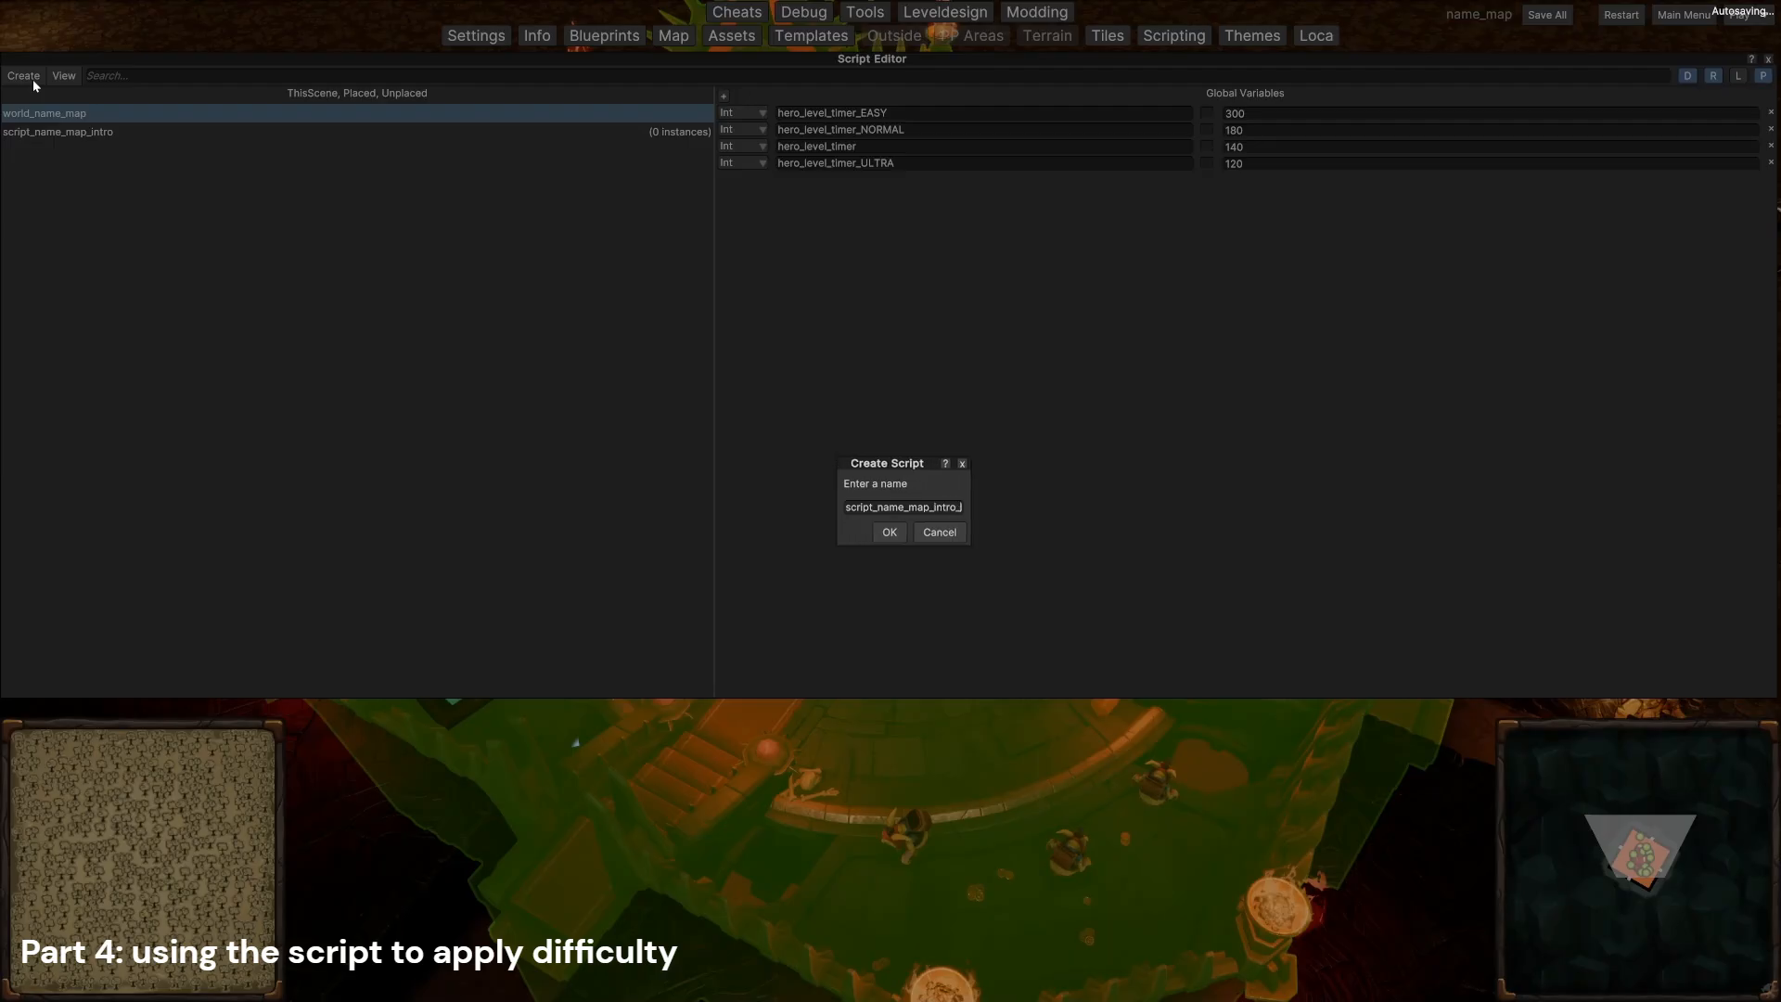
type("cleanup")
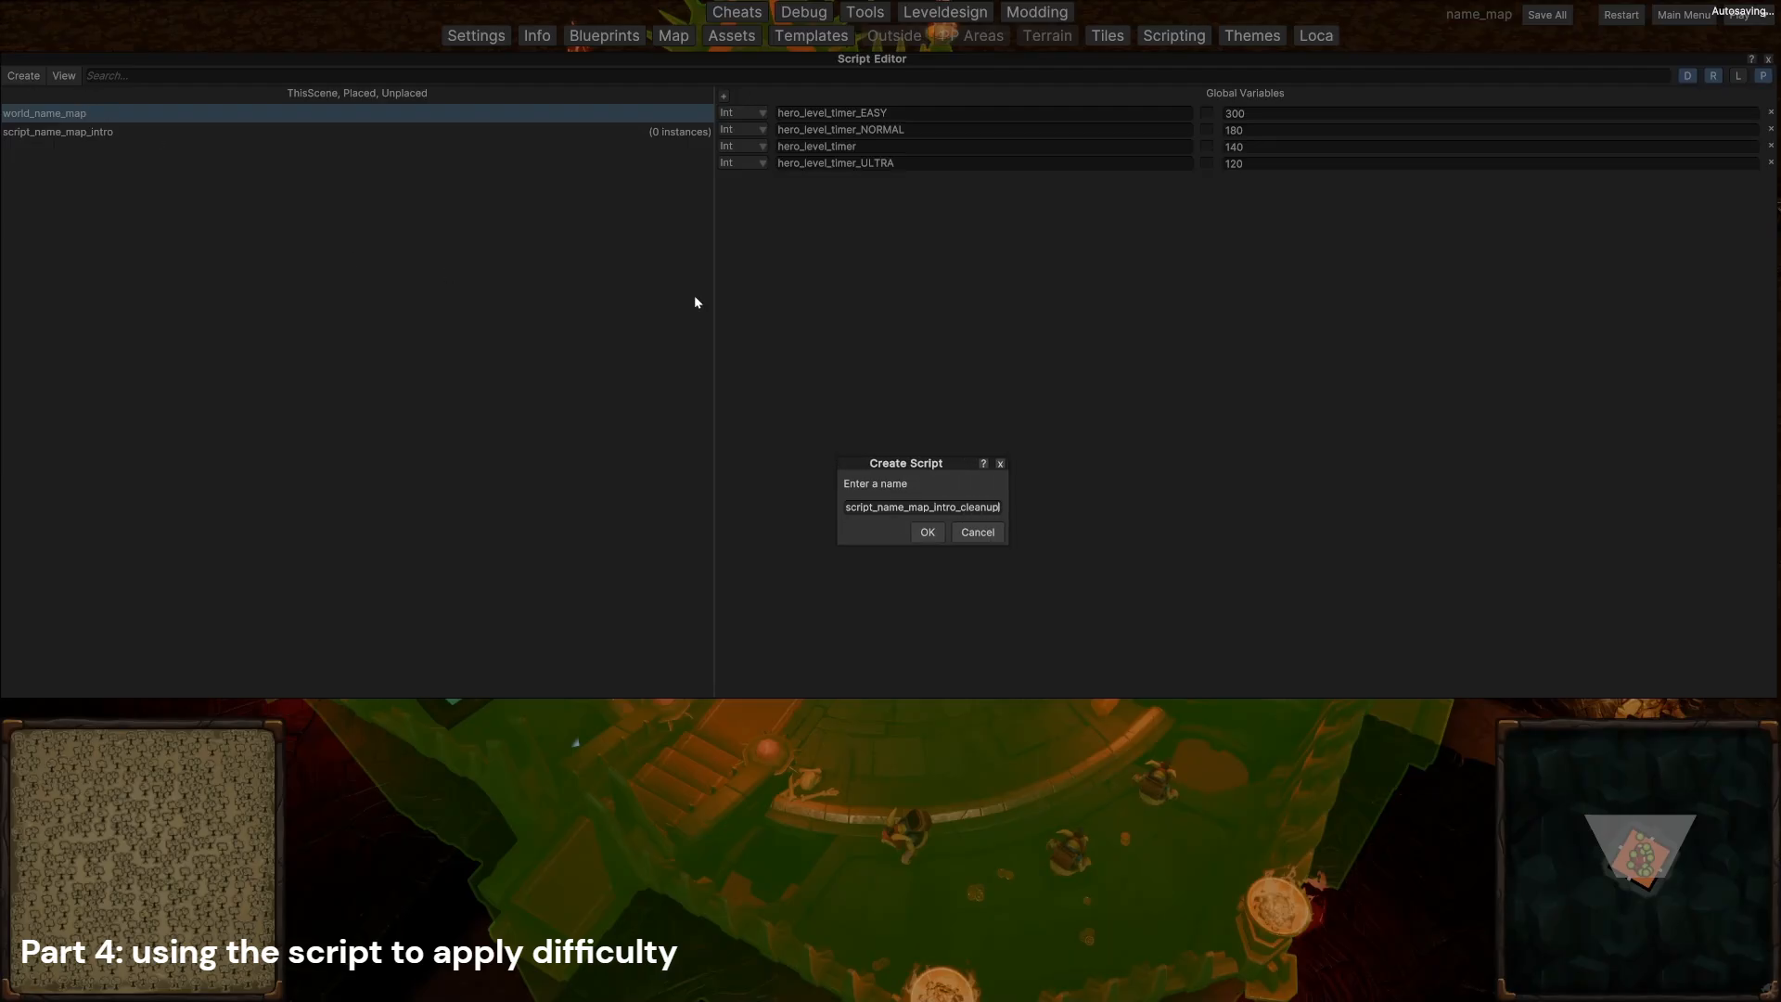
left_click(927, 531)
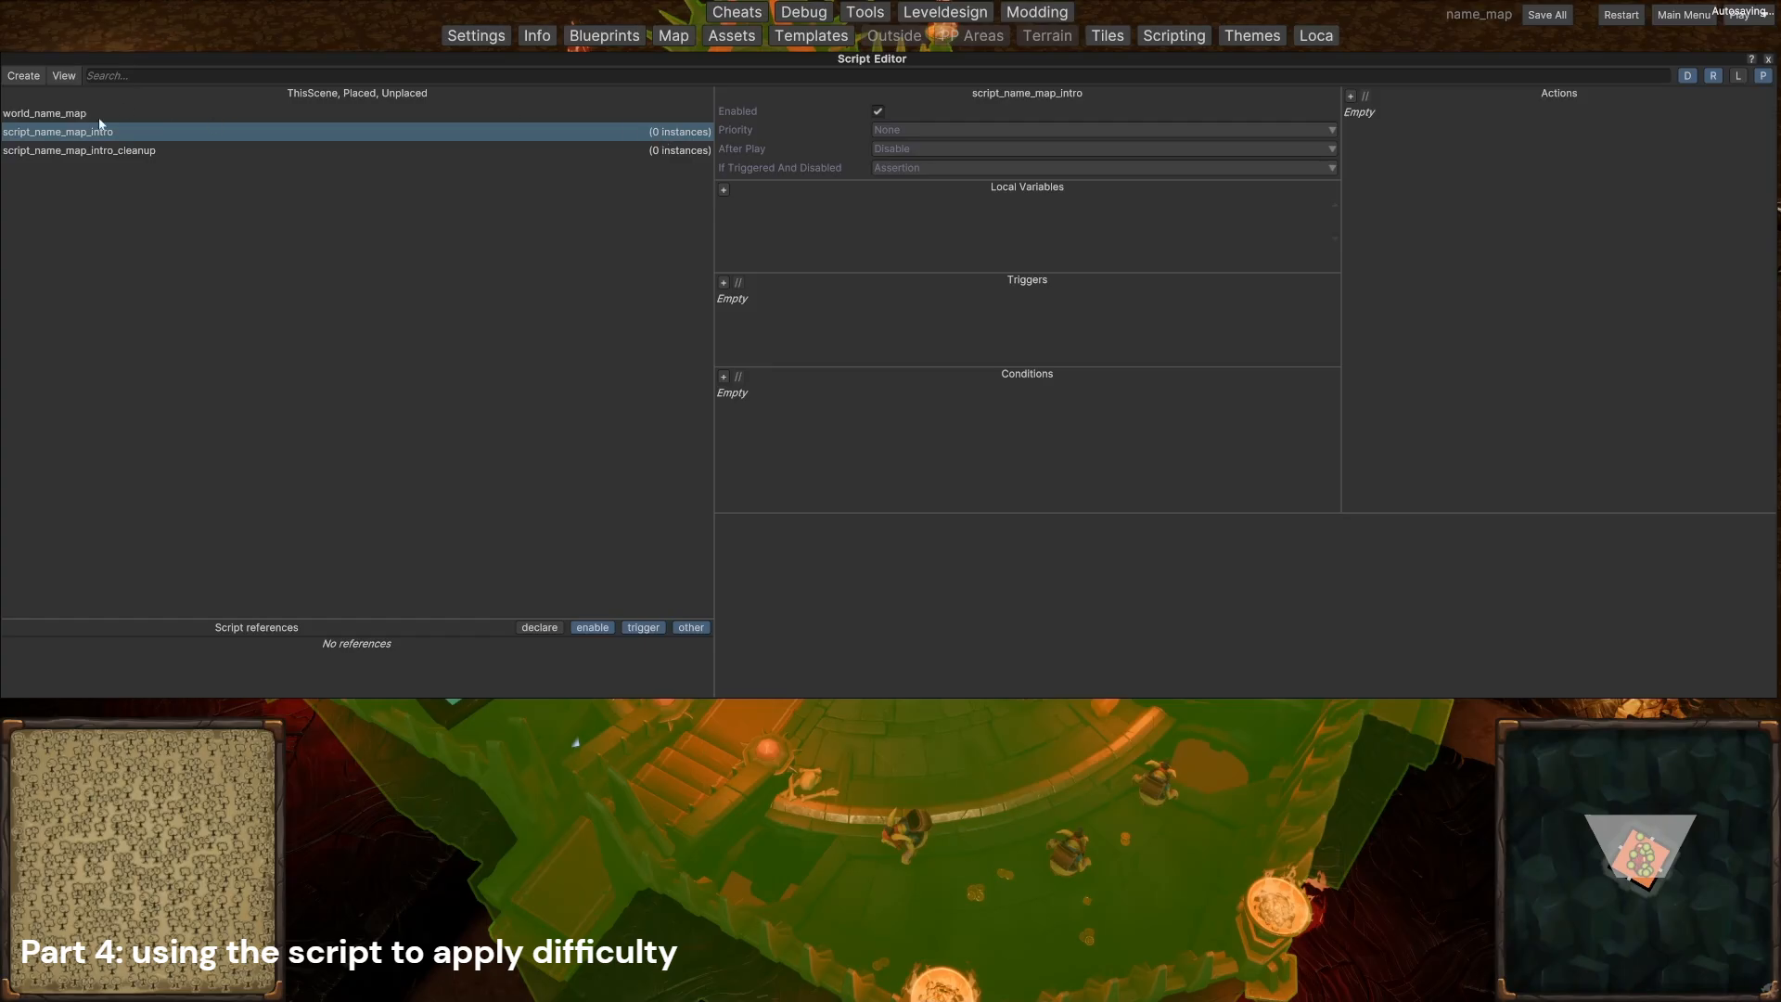
Step: Add script_name_map_intro and script_name_map_intro_cleanup to the current scene
right_click(75, 135)
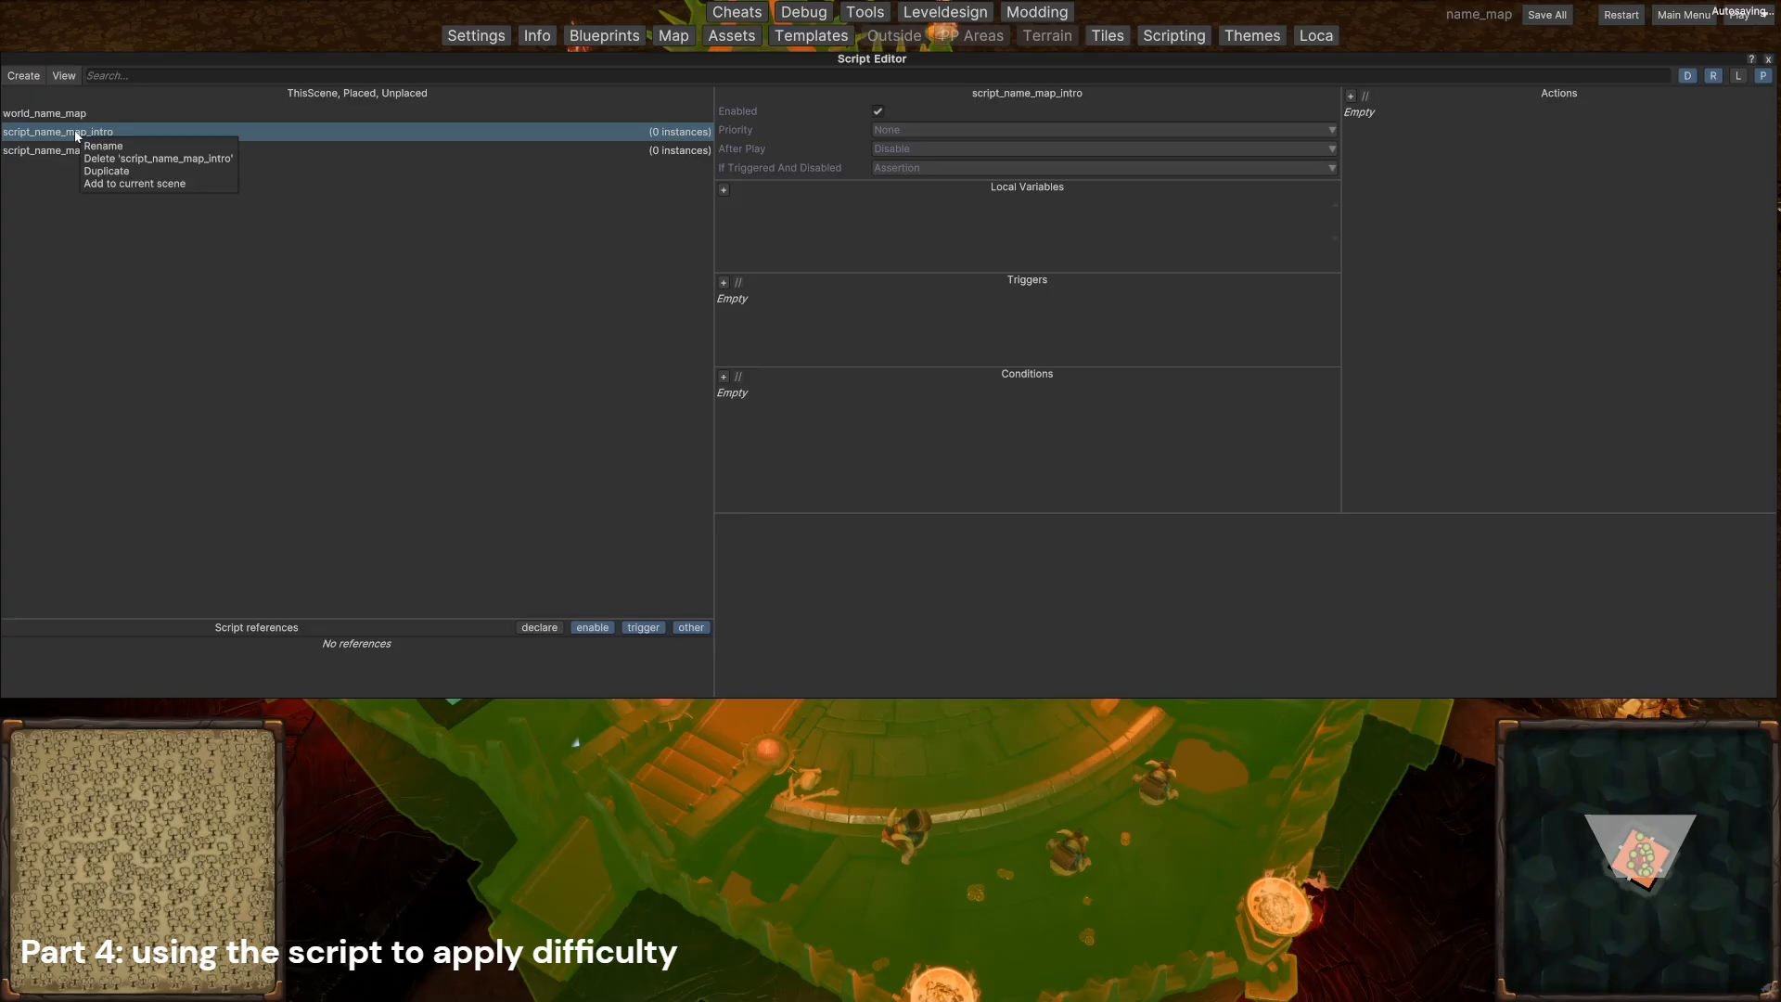
left_click(153, 184)
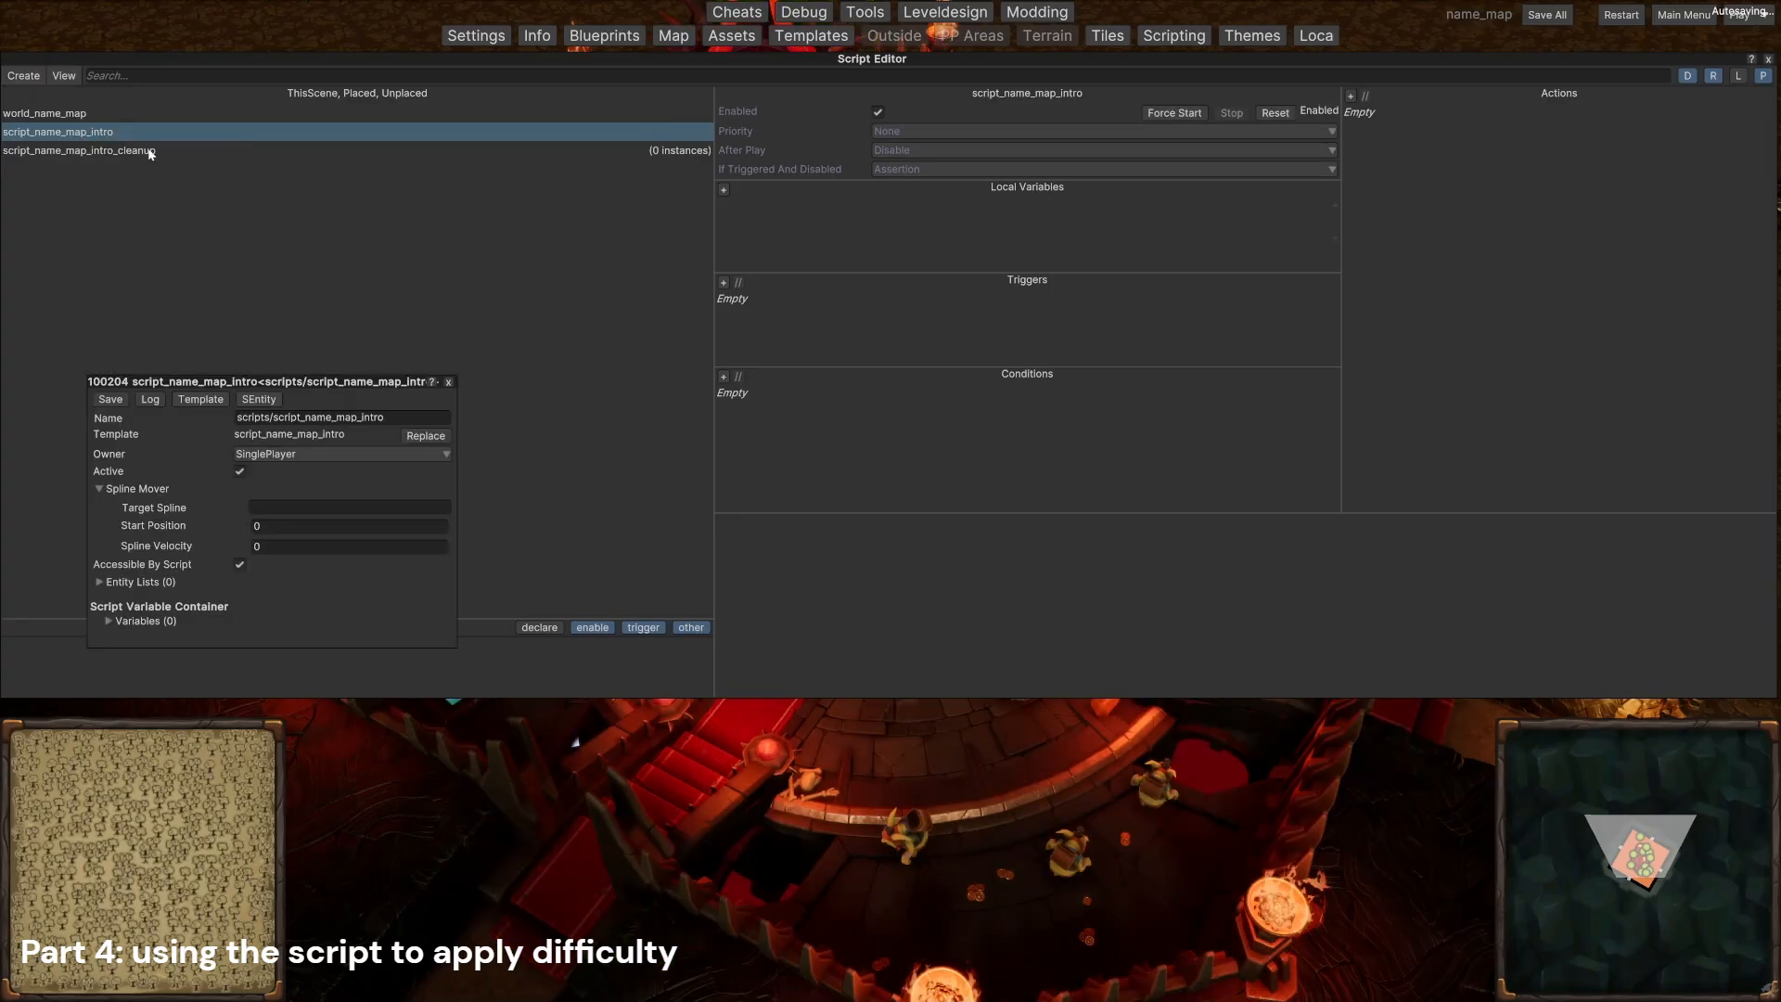
left_click(152, 151)
right_click(152, 153)
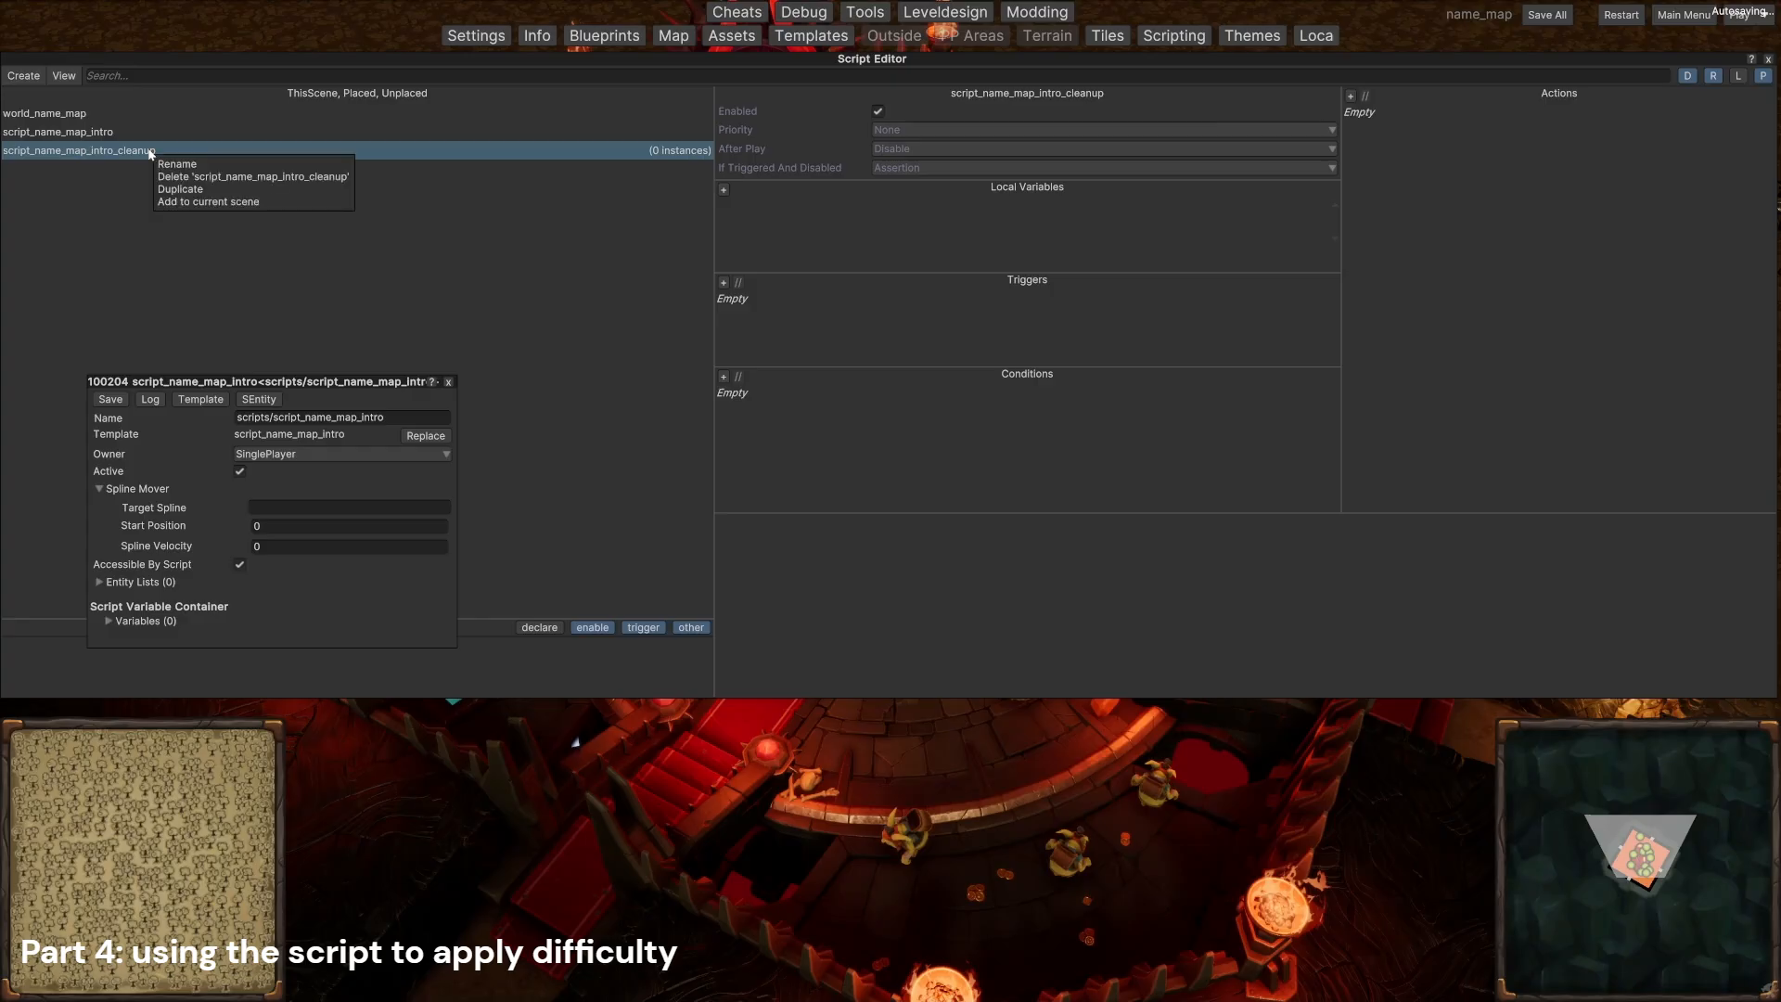
left_click(202, 179)
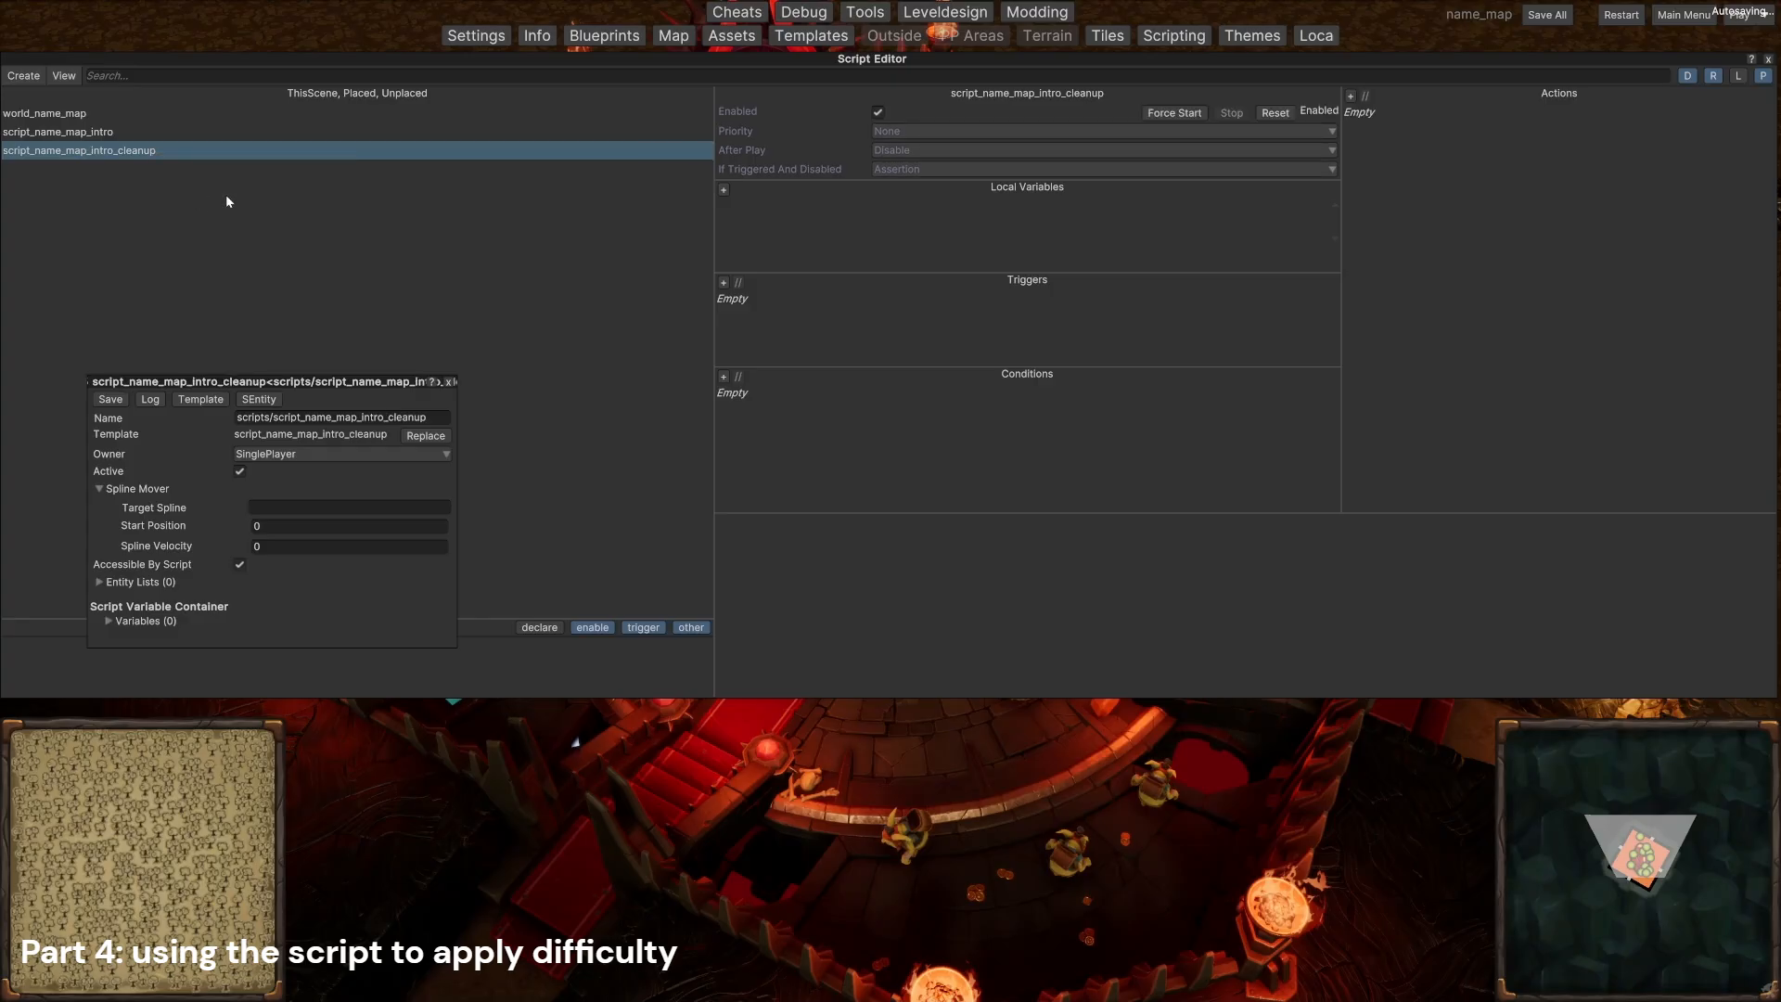
Step: Add a OnceAfter trigger to script_name_map_intro and set the script's priority to Primary
left_click(102, 134)
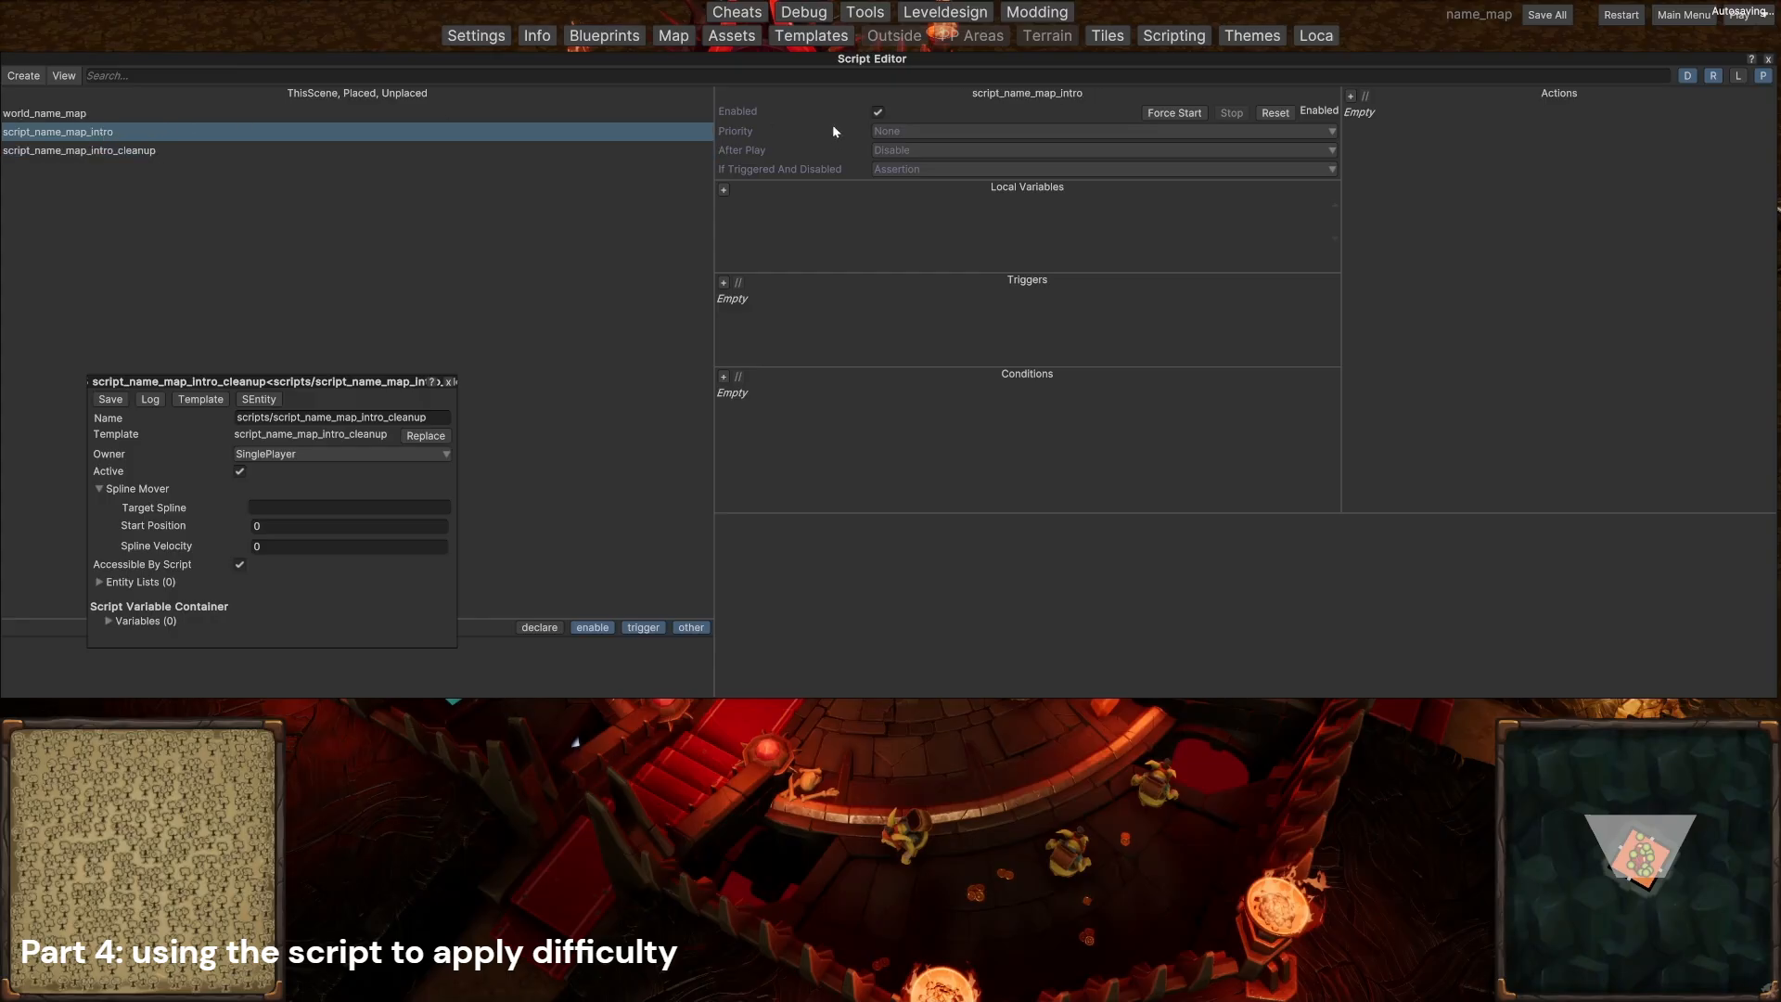
left_click(723, 283)
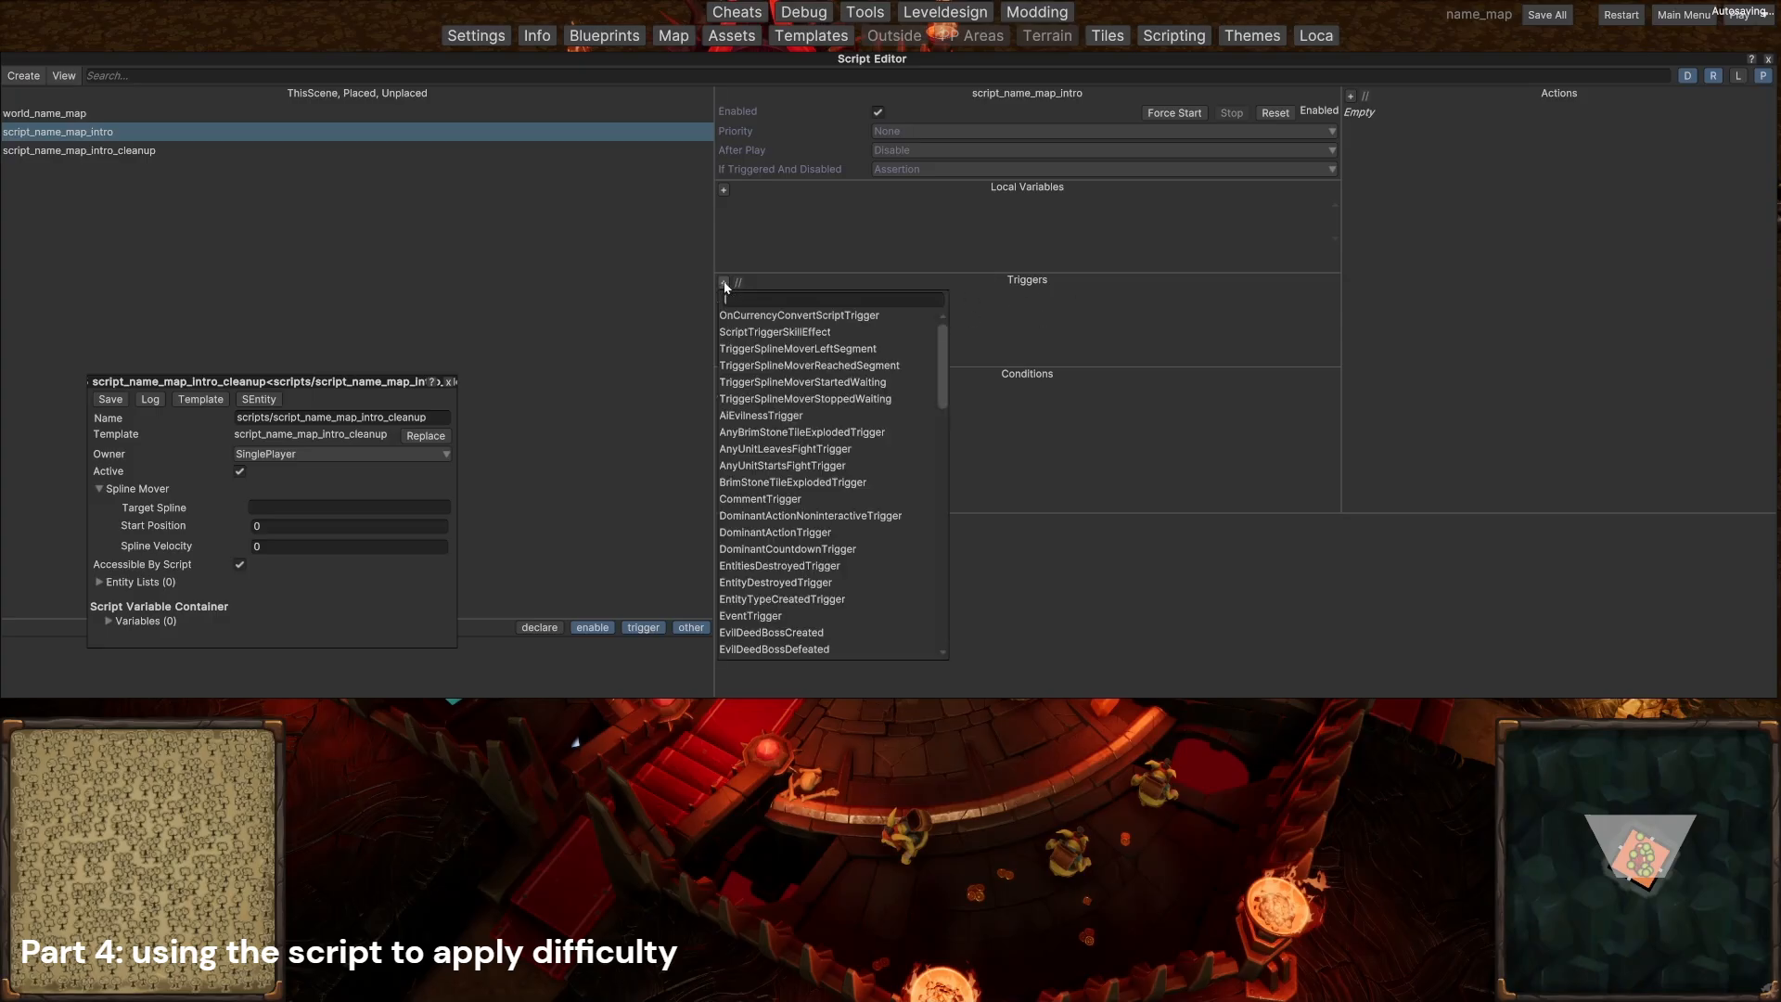
type("once")
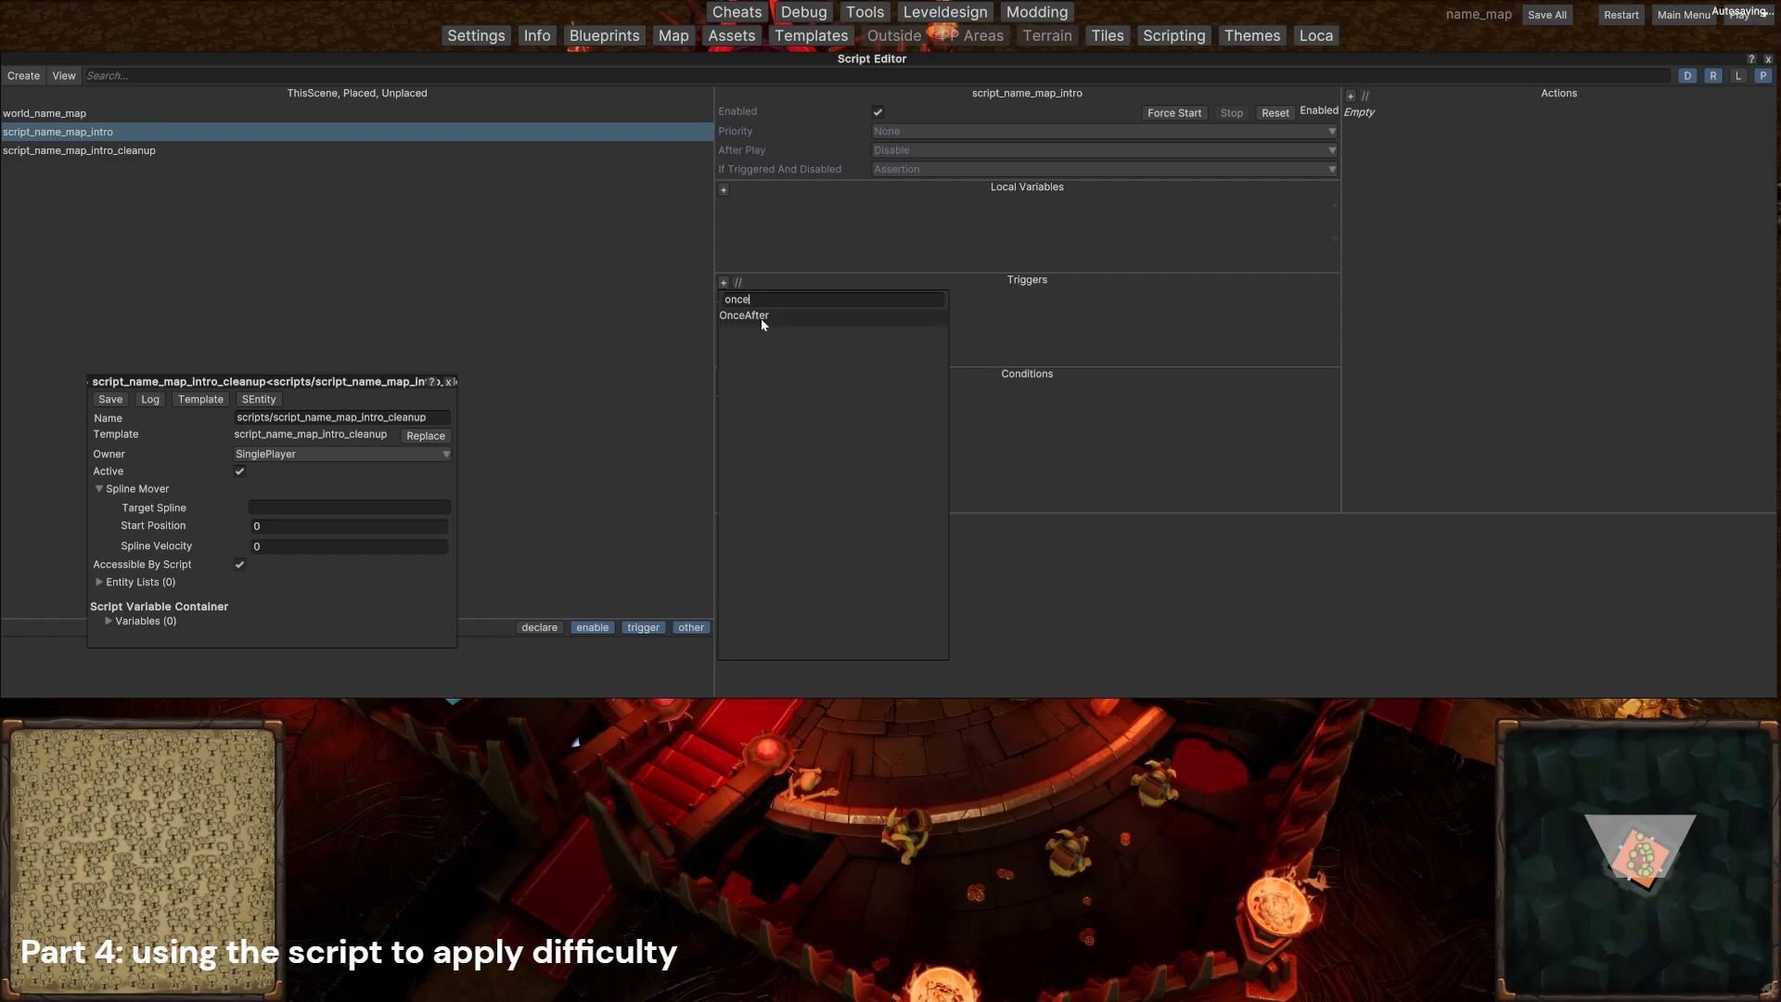
left_click(755, 316)
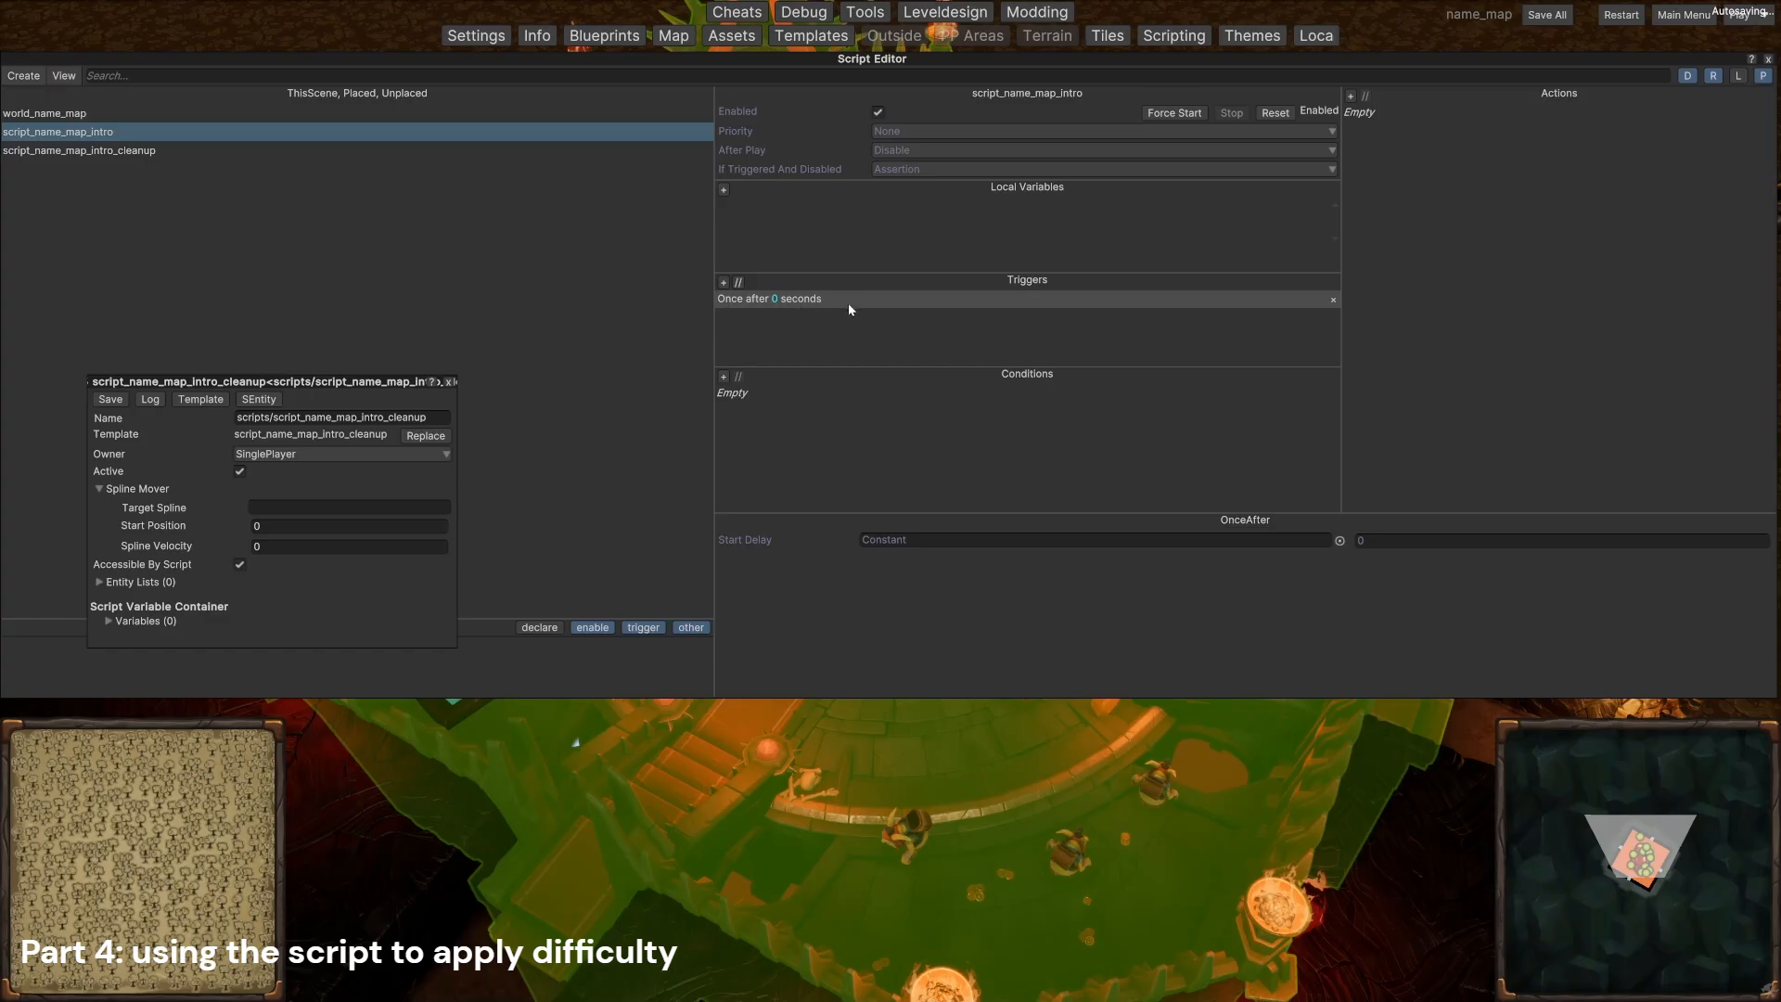
left_click(911, 132)
left_click(917, 184)
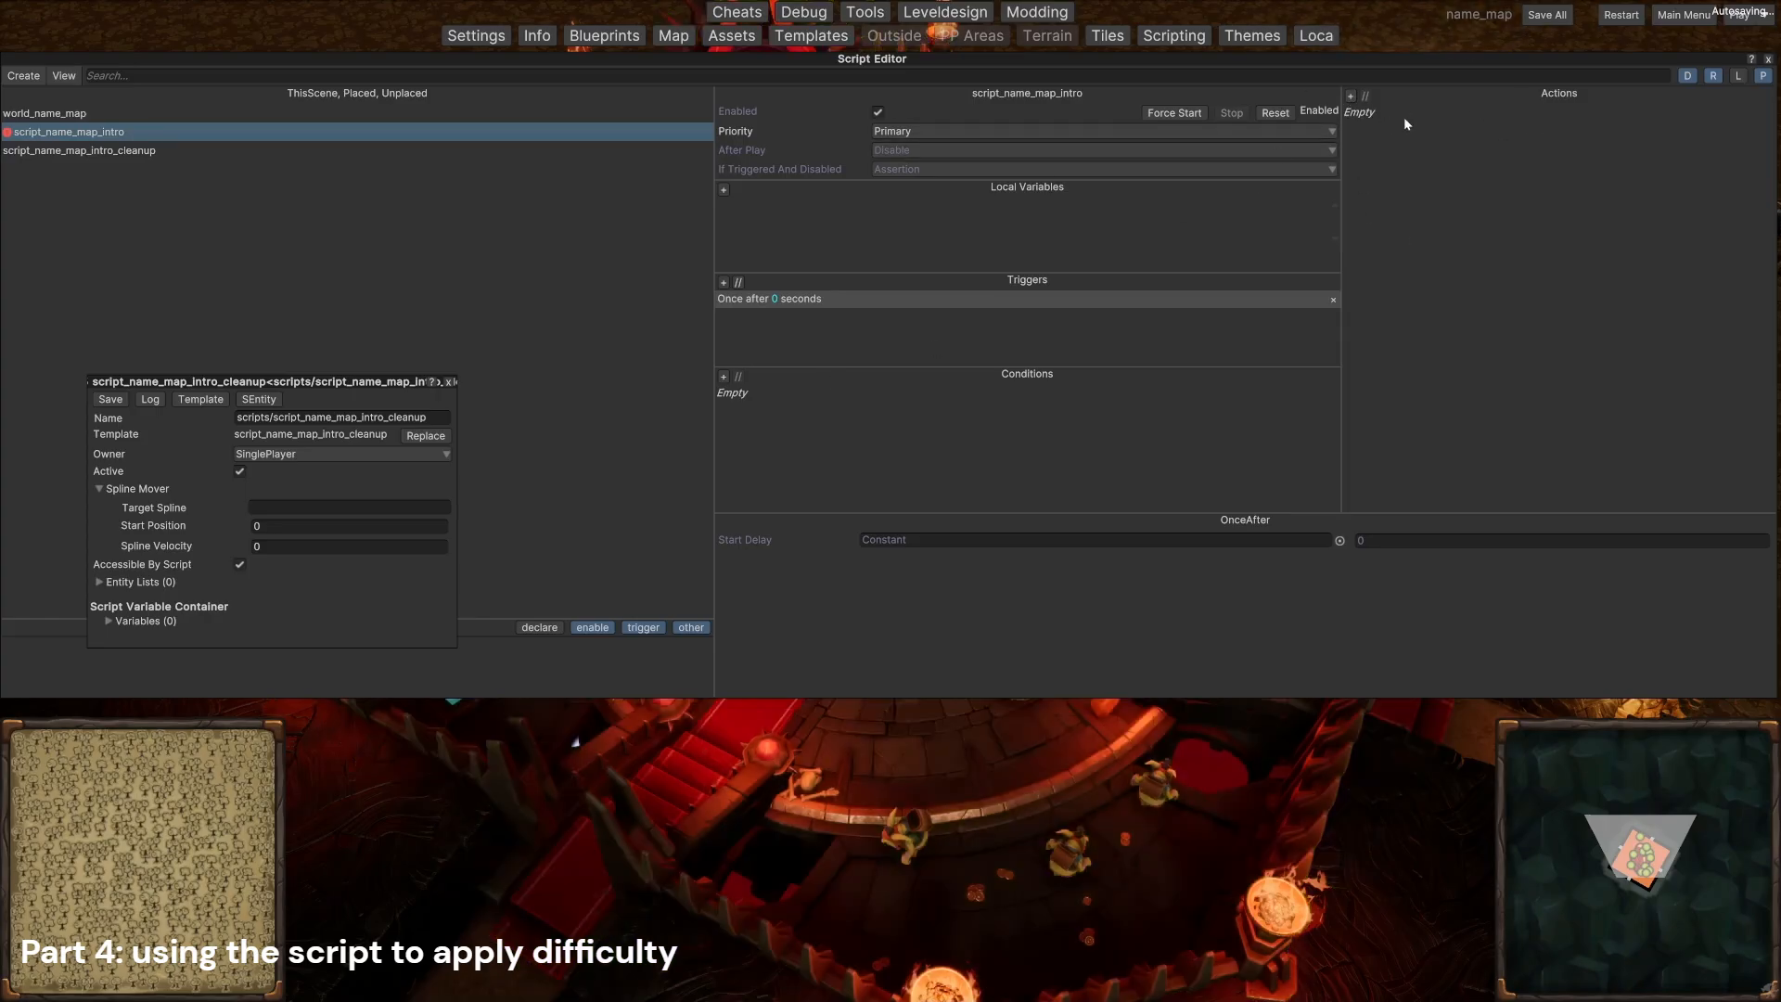
Step: Add a StartCinematics action to the intro script with placed/scripts/script_name_map_intro_cleanup as its cleanup script
left_click(1351, 96)
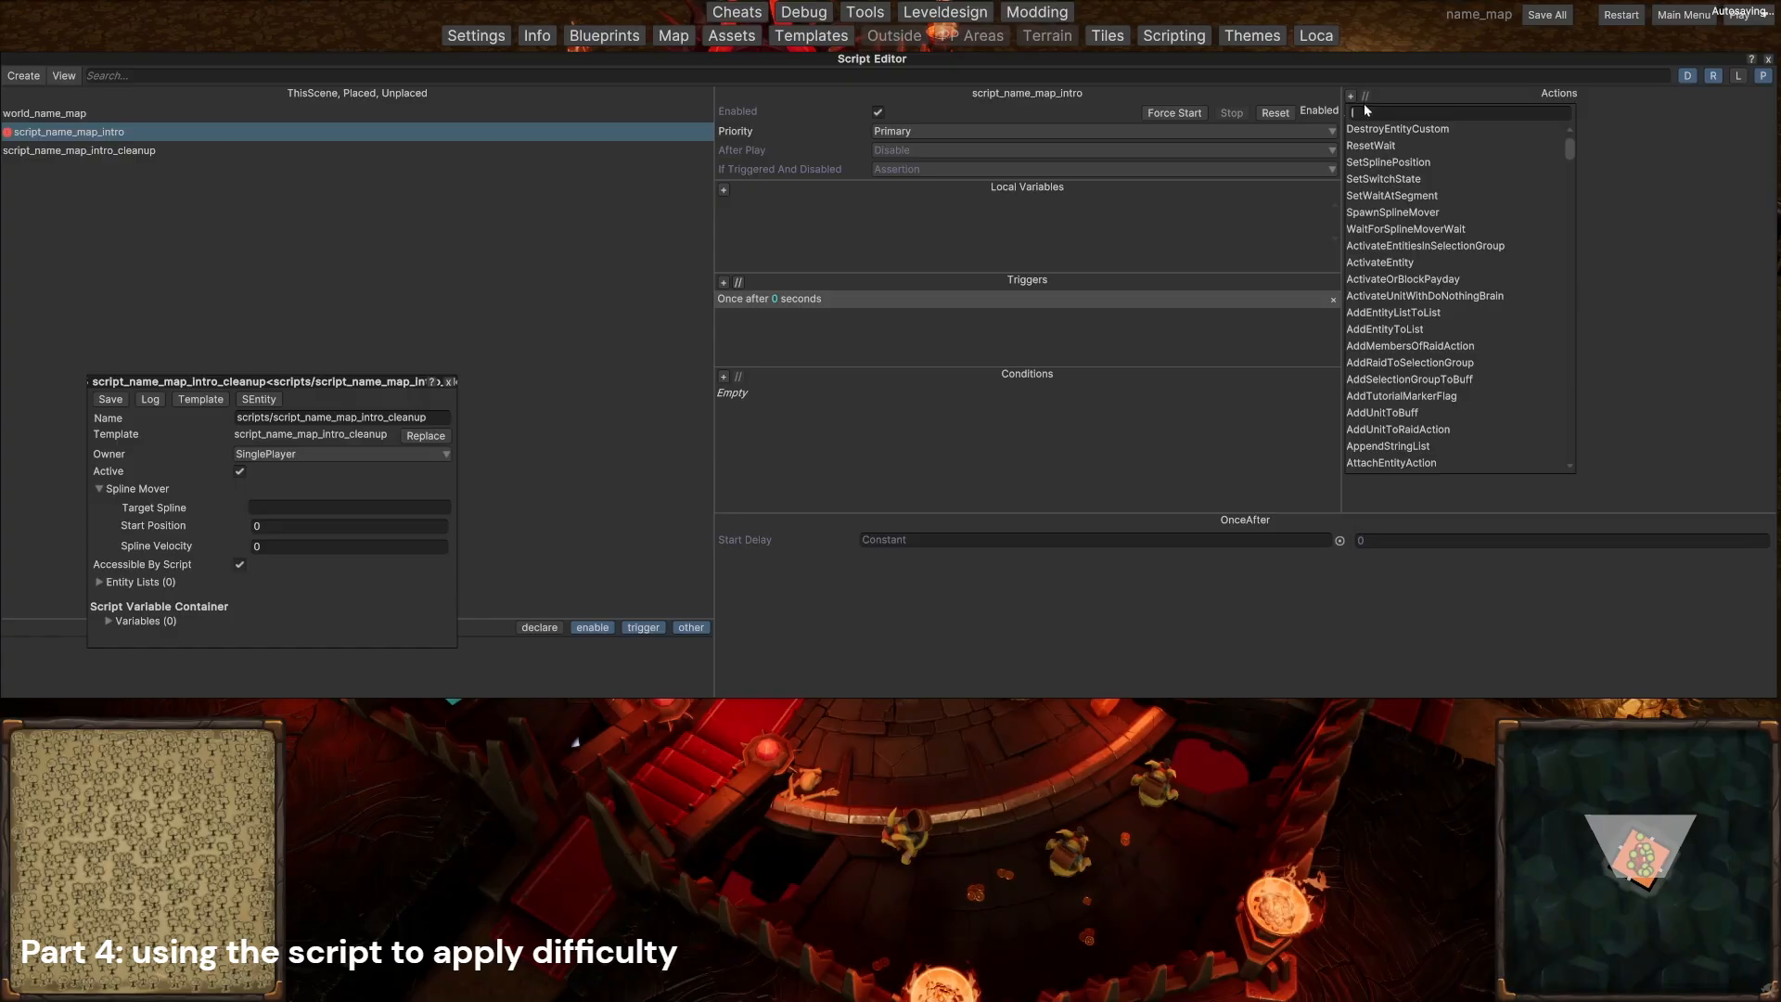
type("start")
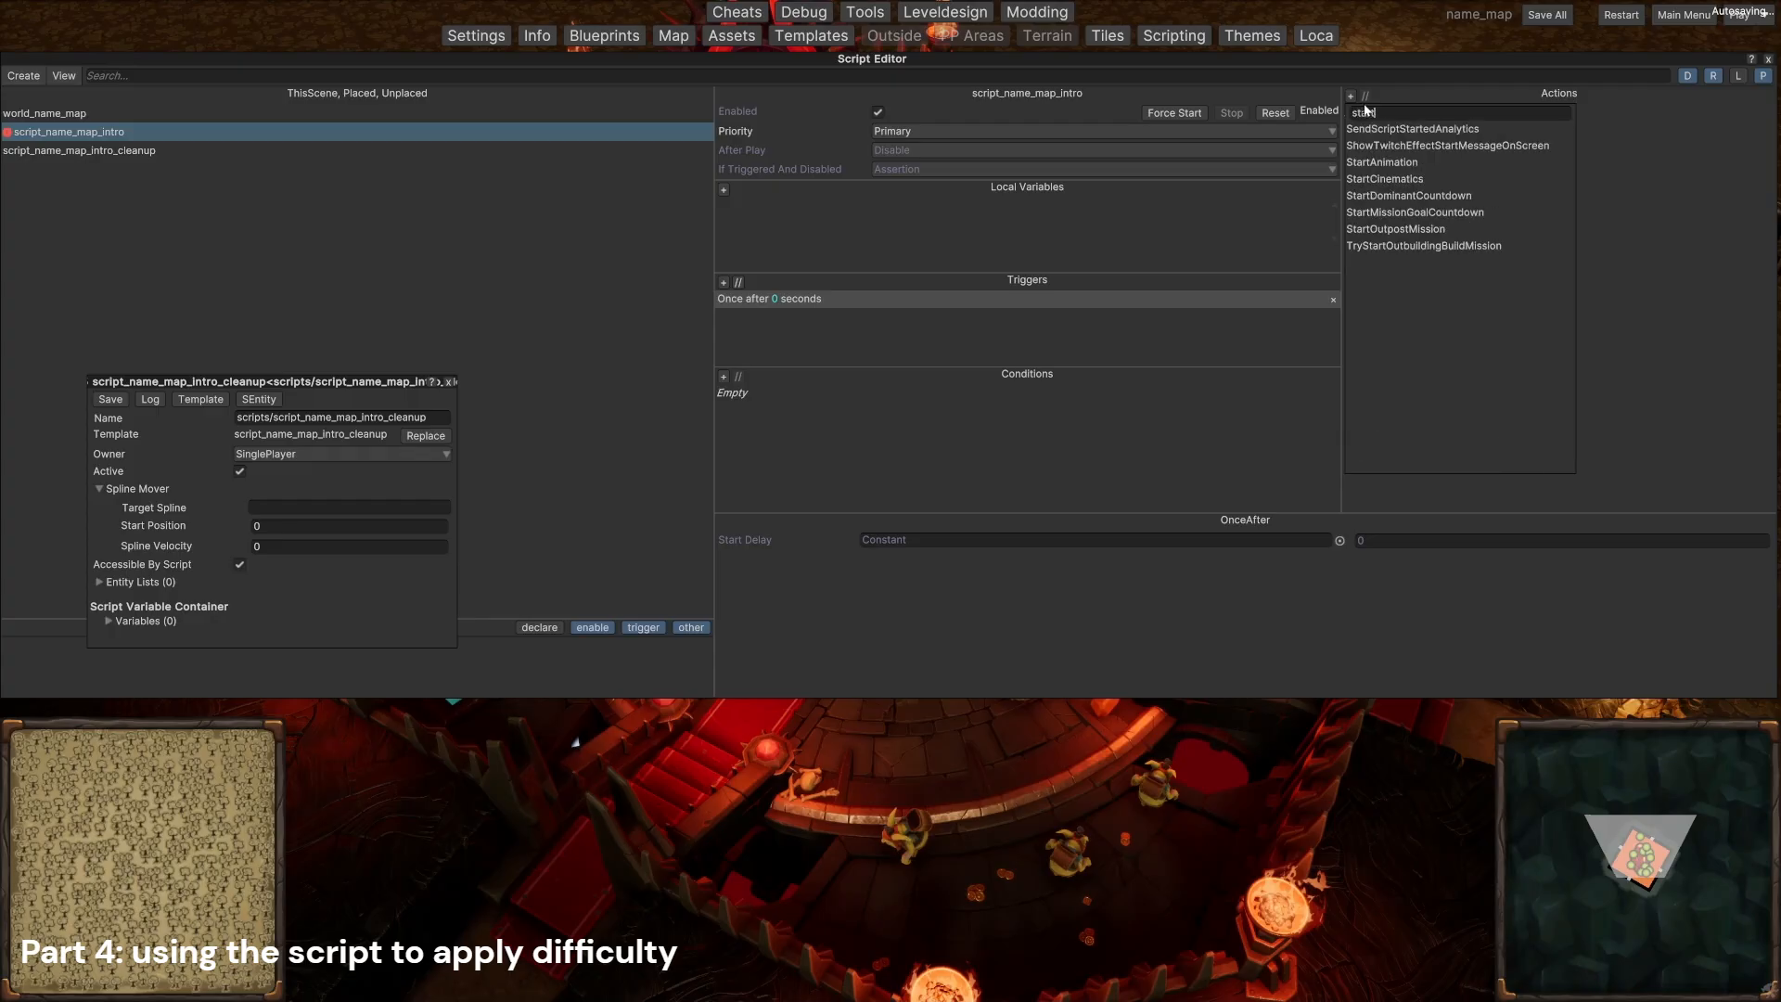
left_click(1396, 178)
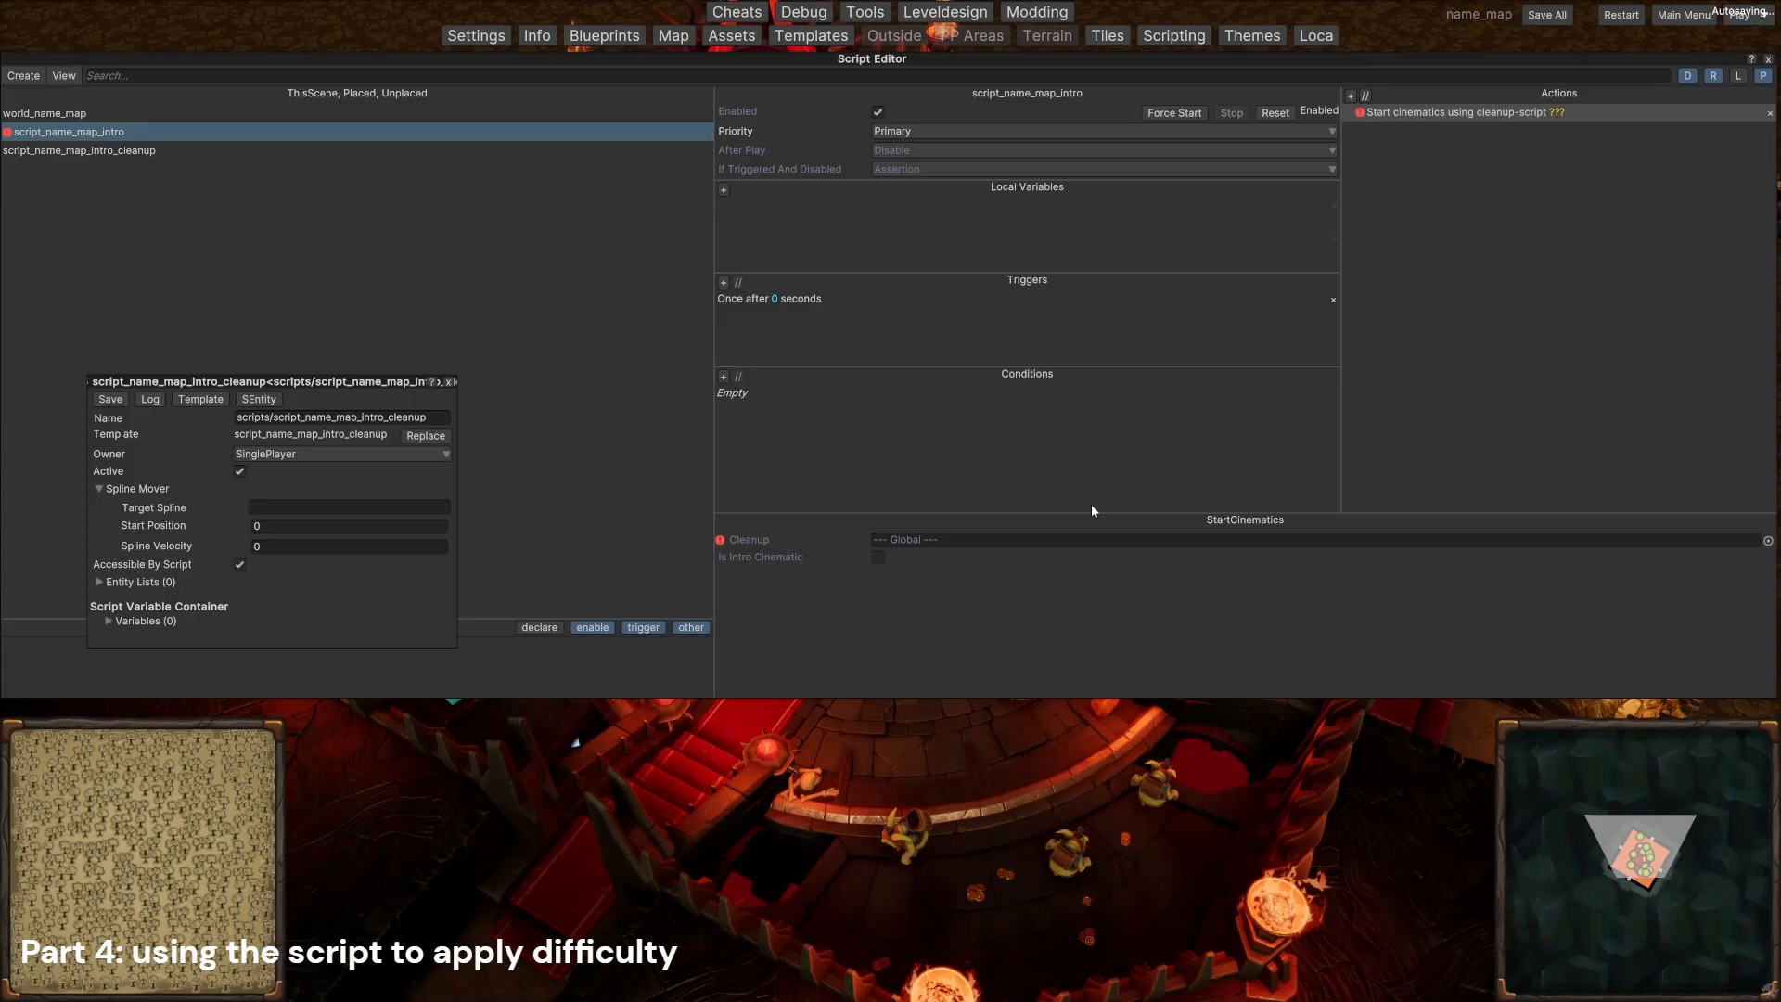
left_click(1767, 541)
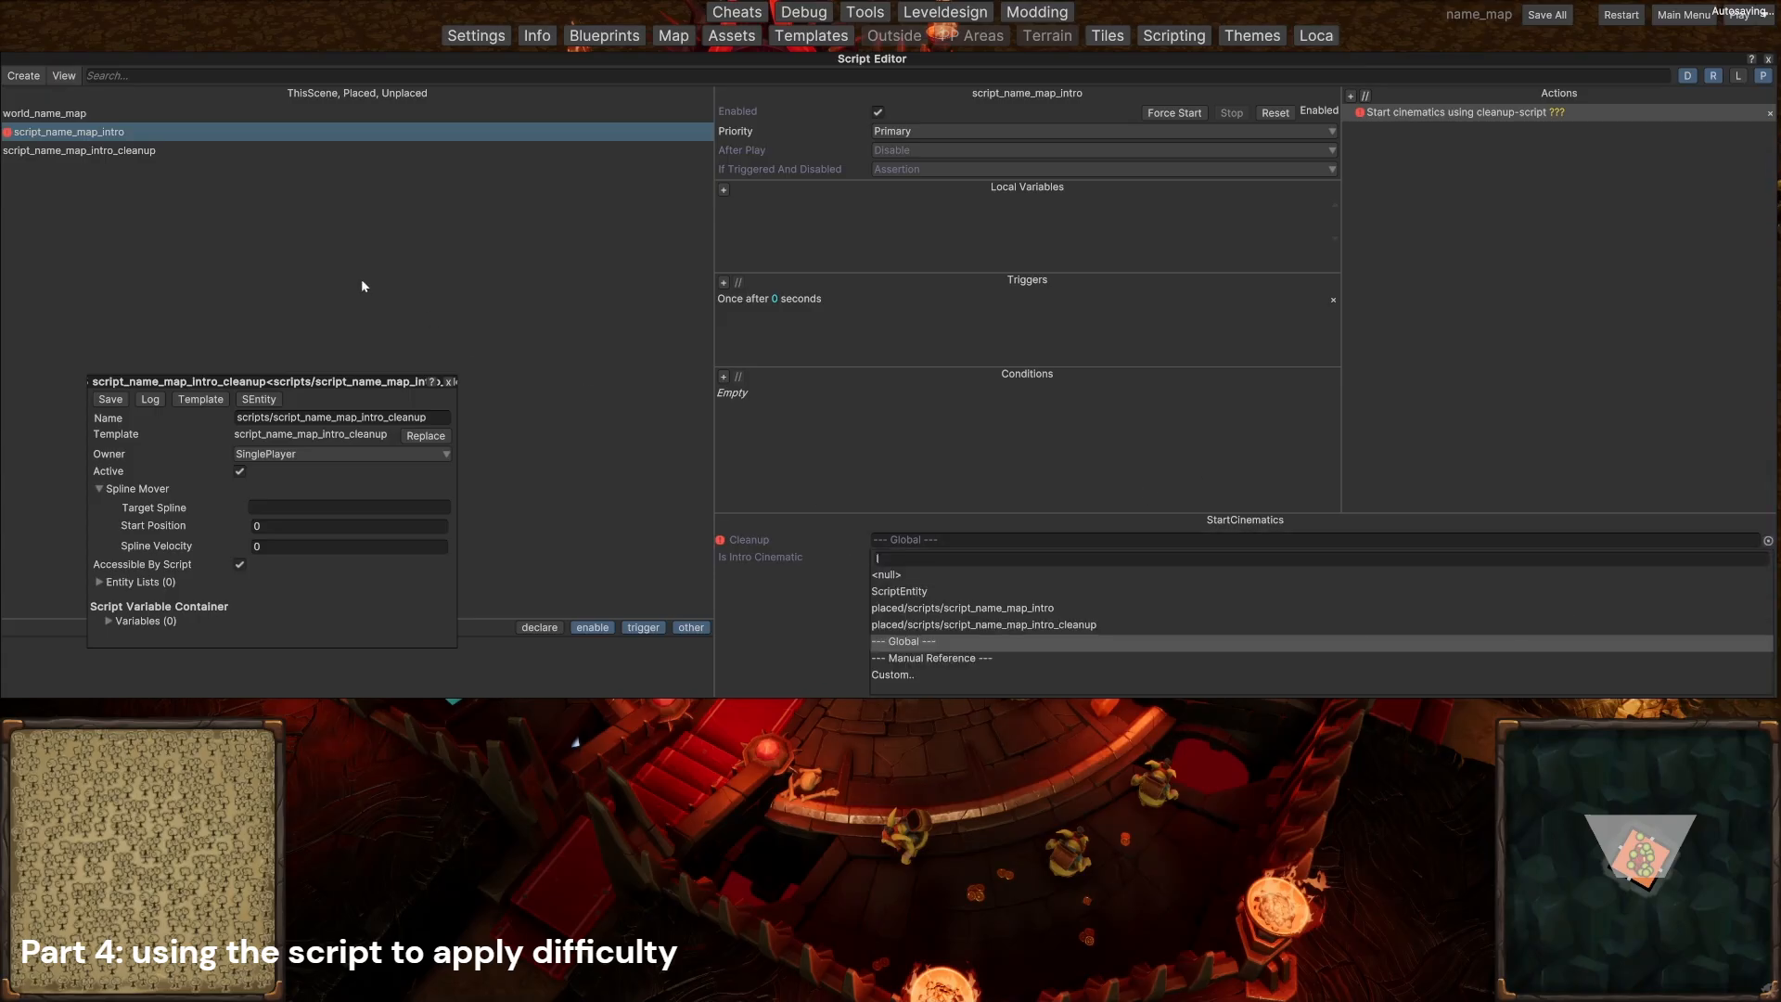
left_click(1011, 625)
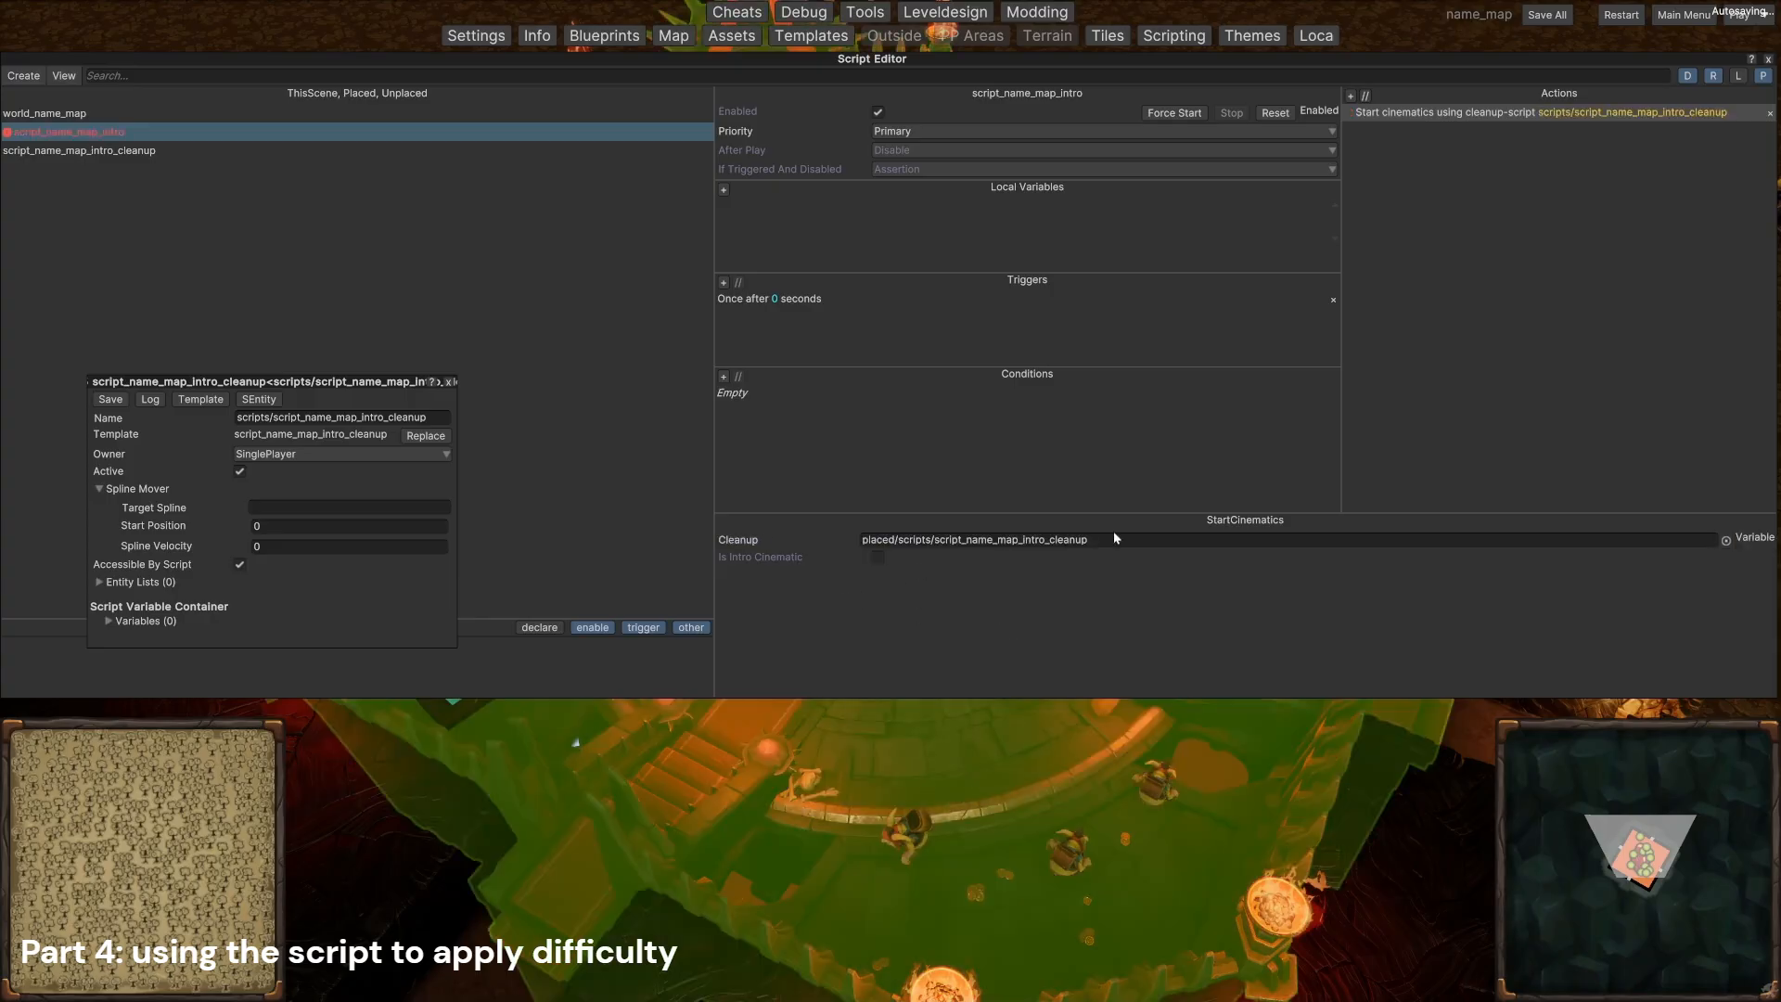
Step: Add a MoveCameraToDungeonheart action to script_name_map_intro and set its duration to 0
left_click(1351, 95)
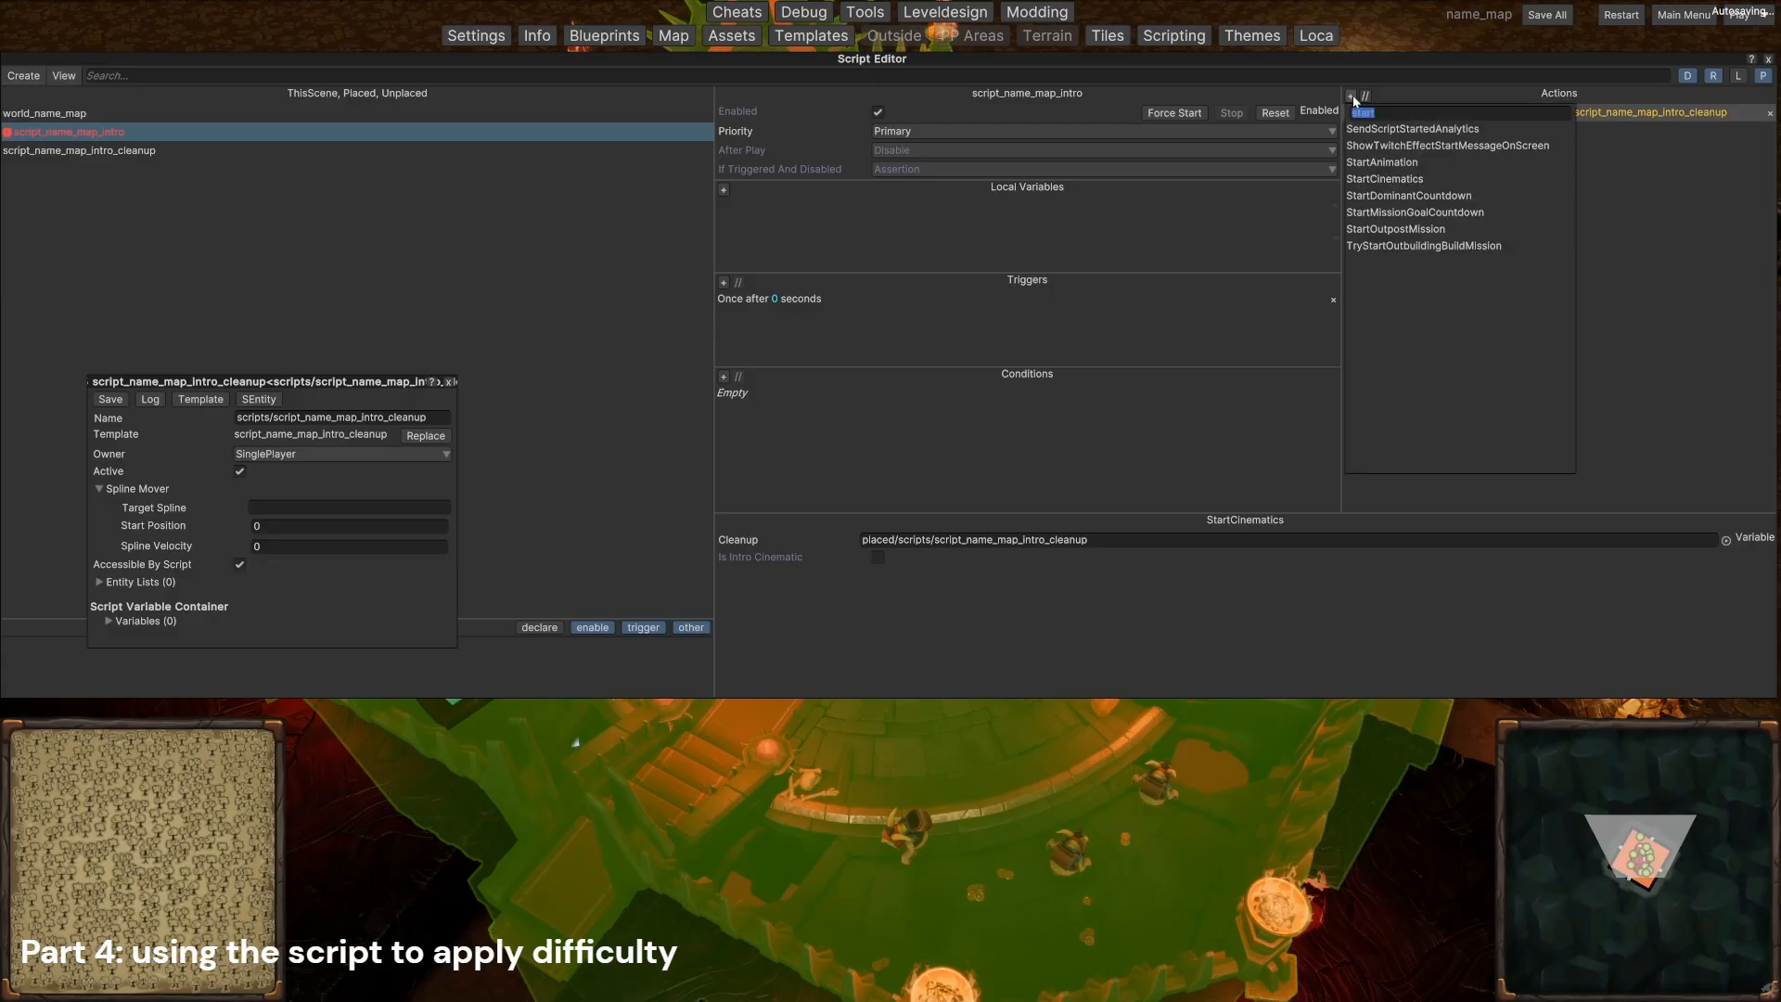
type("move")
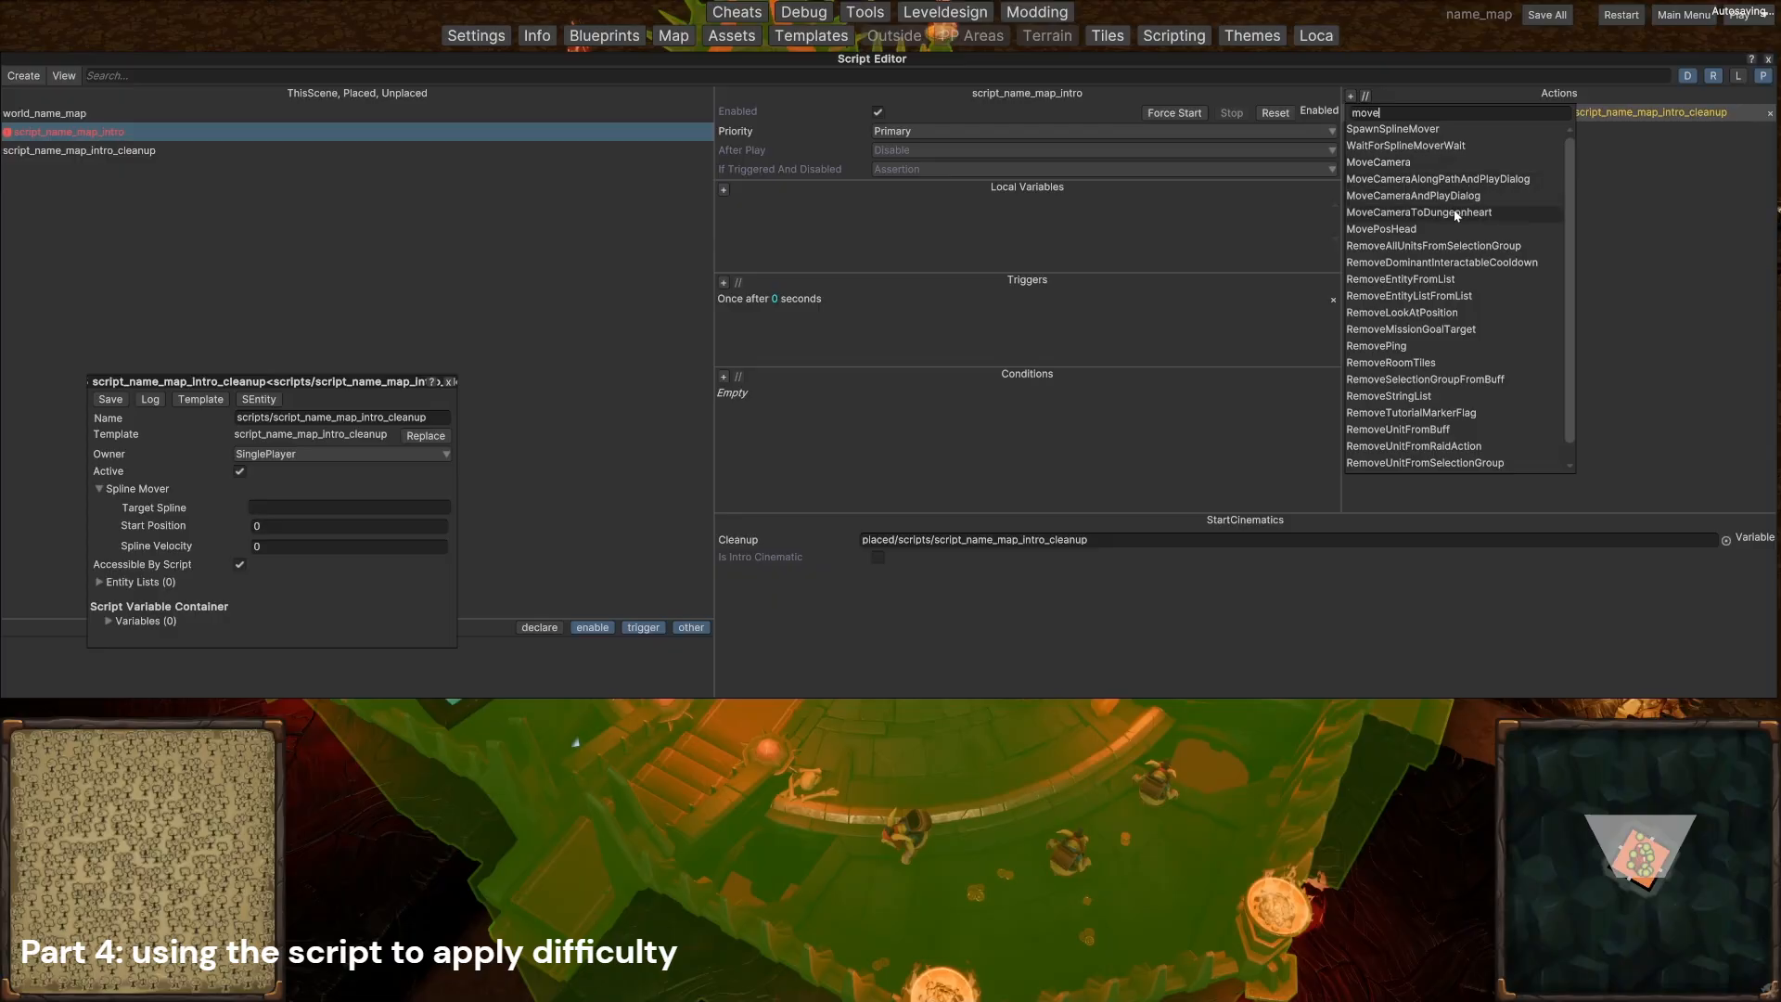
left_click(1400, 216)
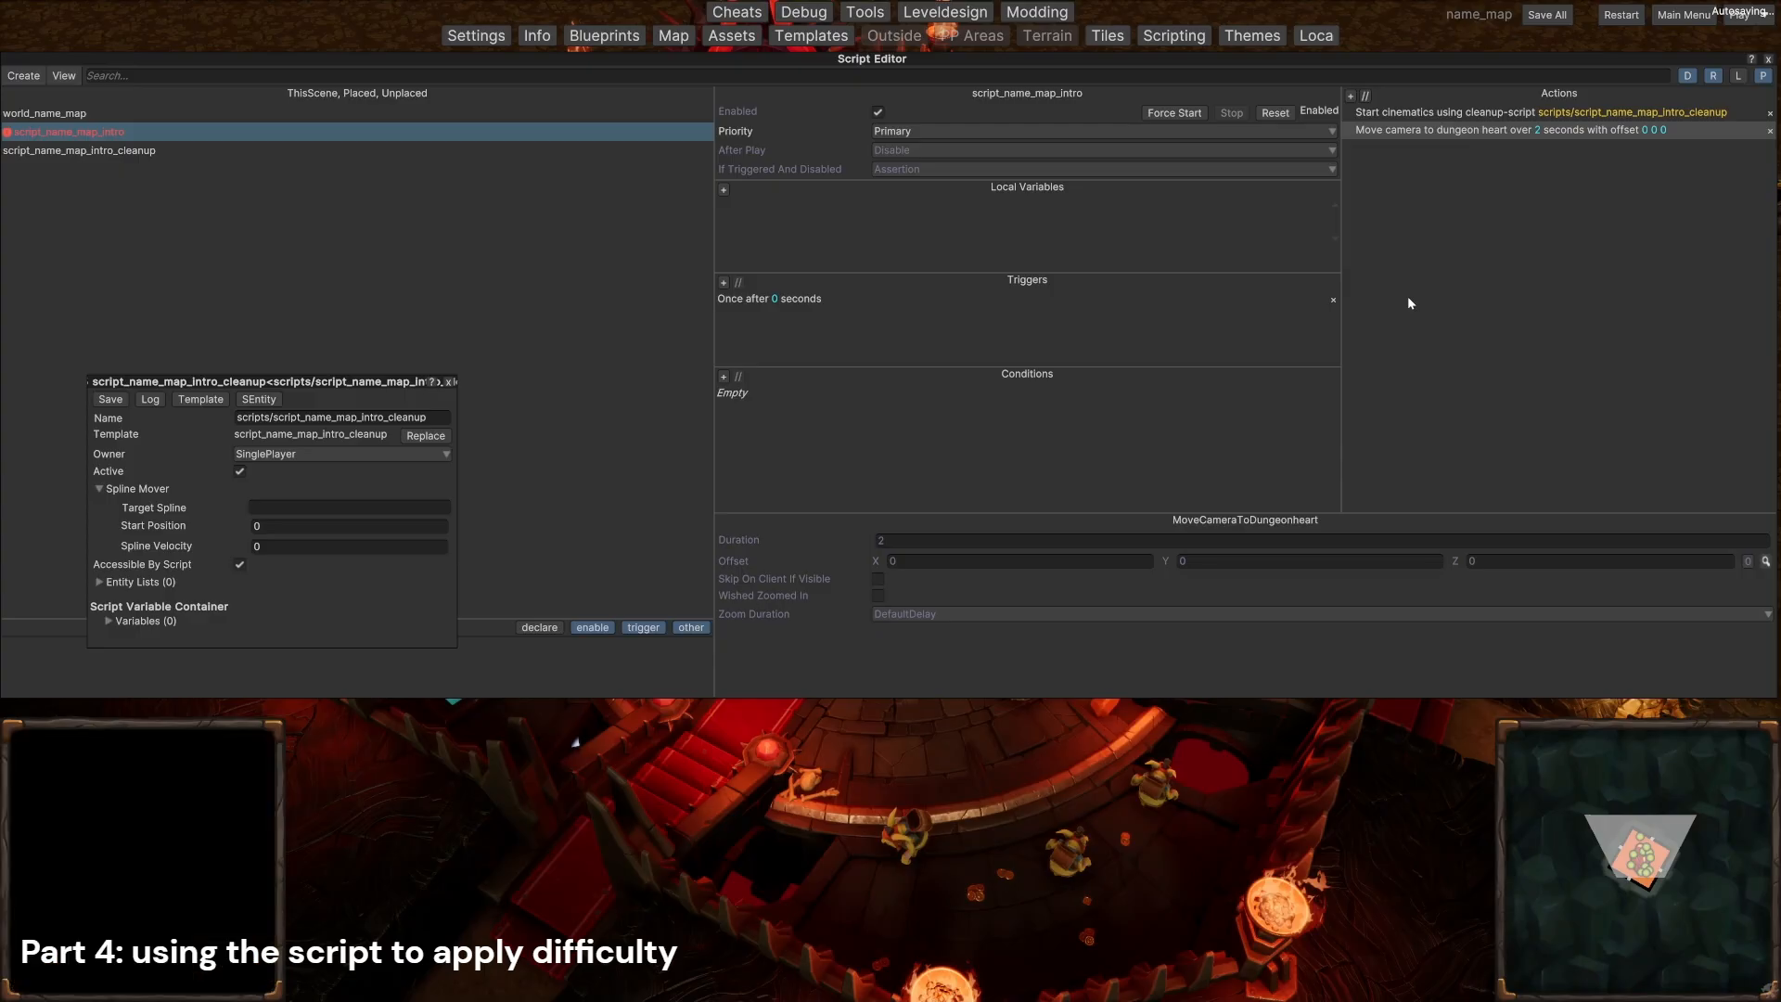
left_click(981, 540)
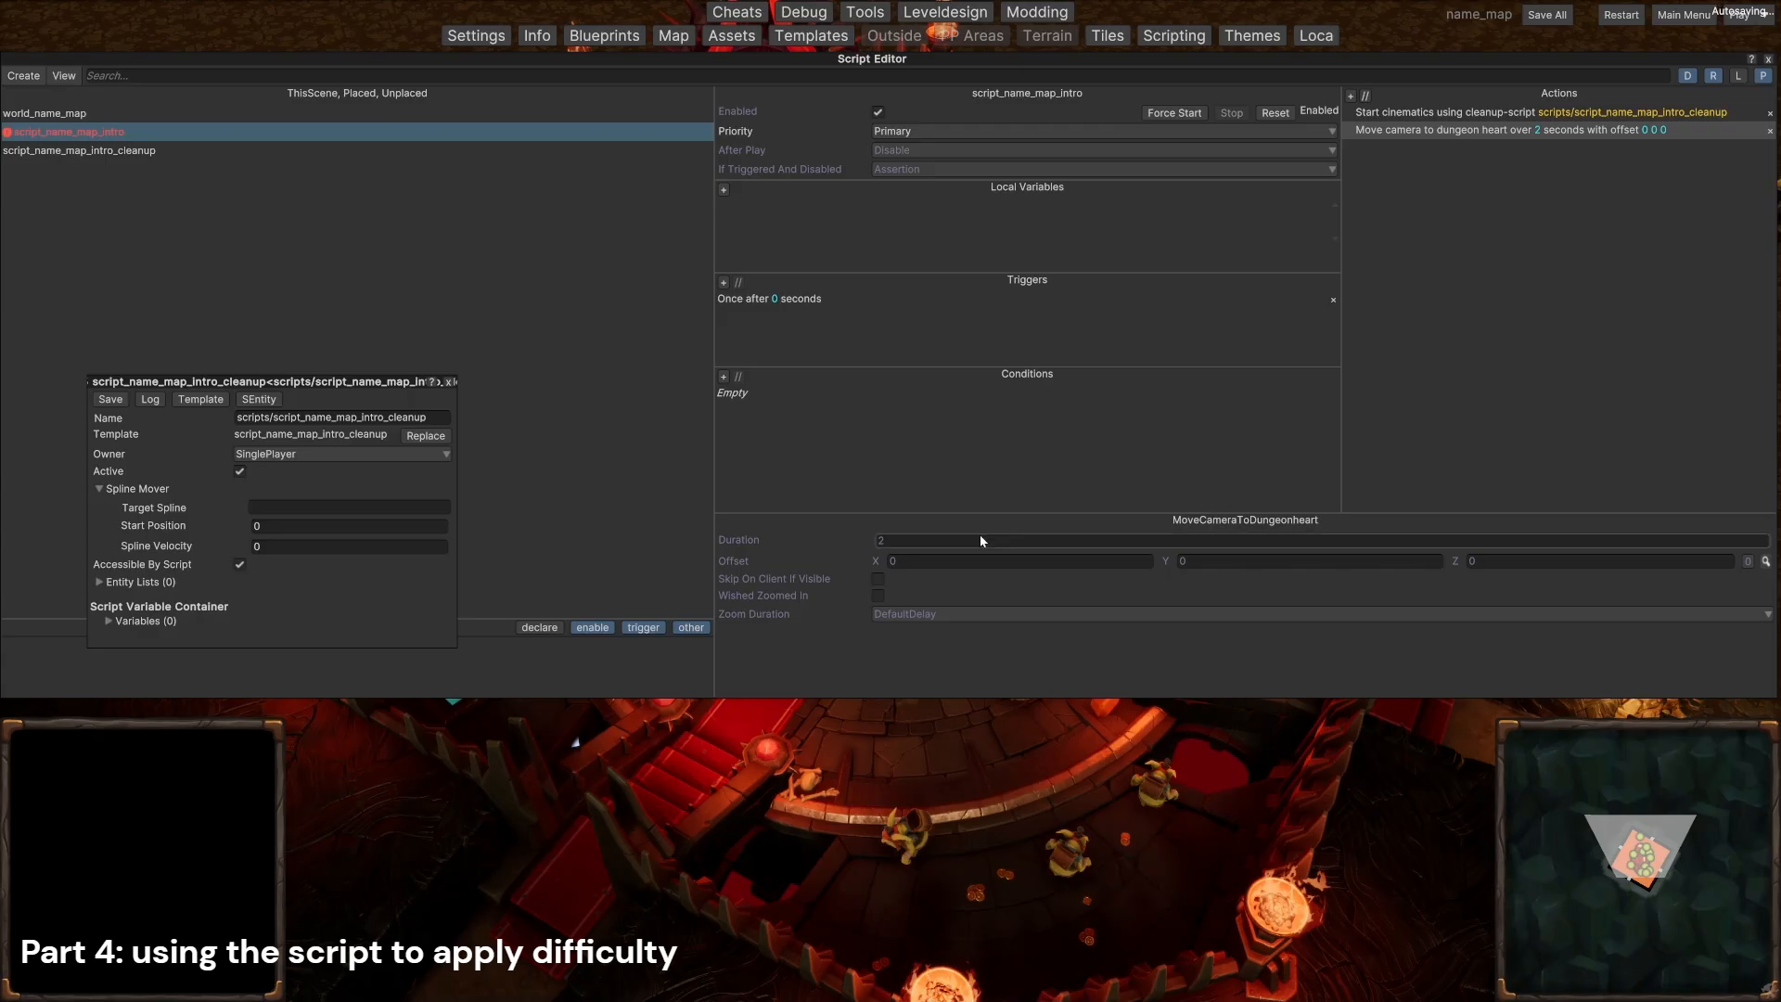
key("BackSpace")
type("0")
key("Return")
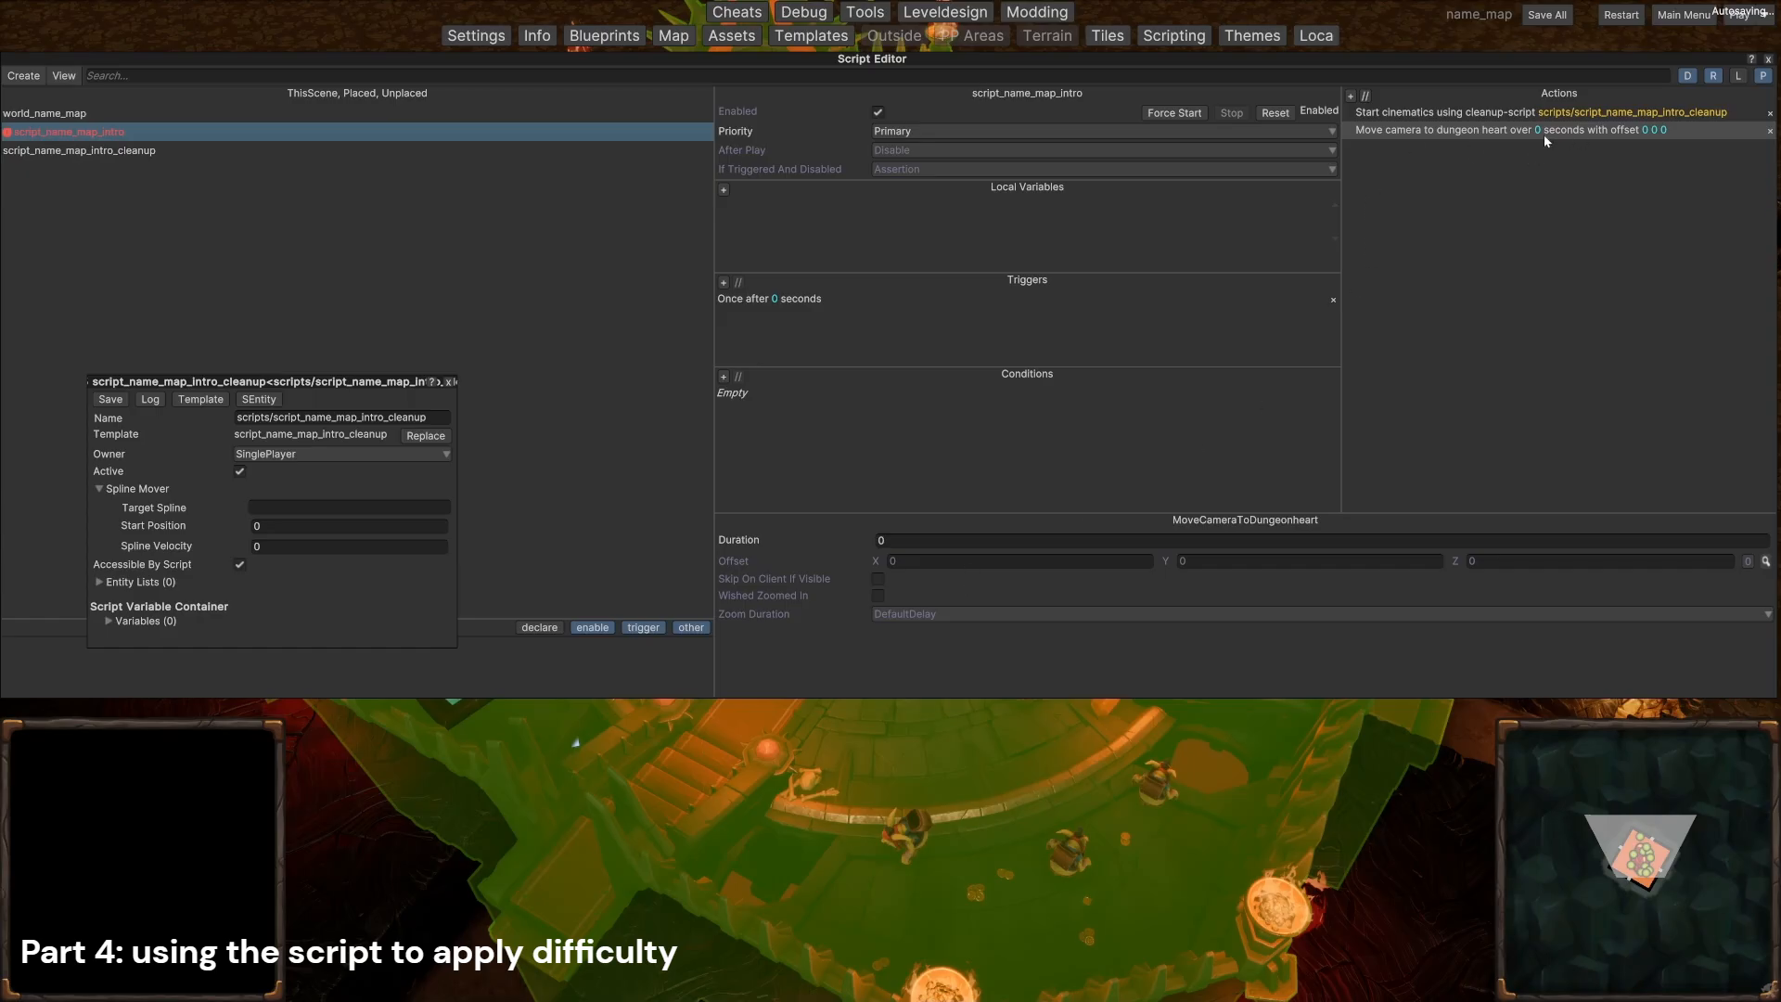
Step: Add a HideLoadingScreen action and a StopCinematics action to the end of script_name_map_intro
left_click(1350, 97)
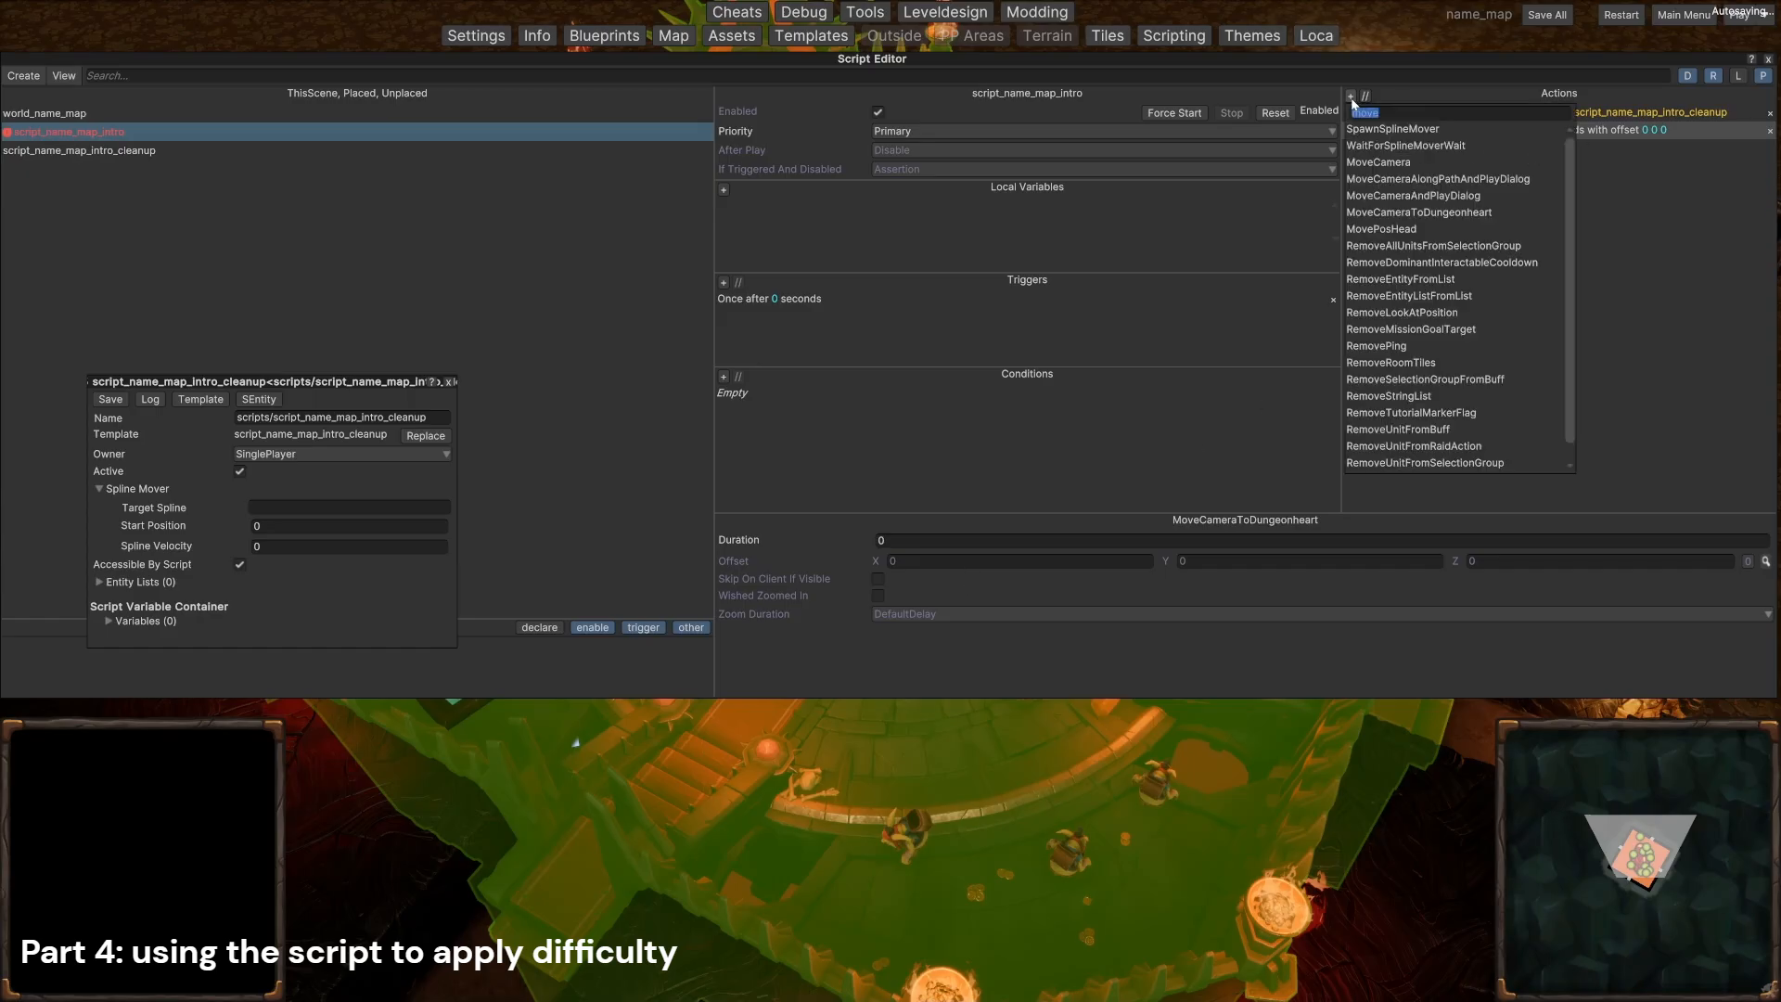
type("hide")
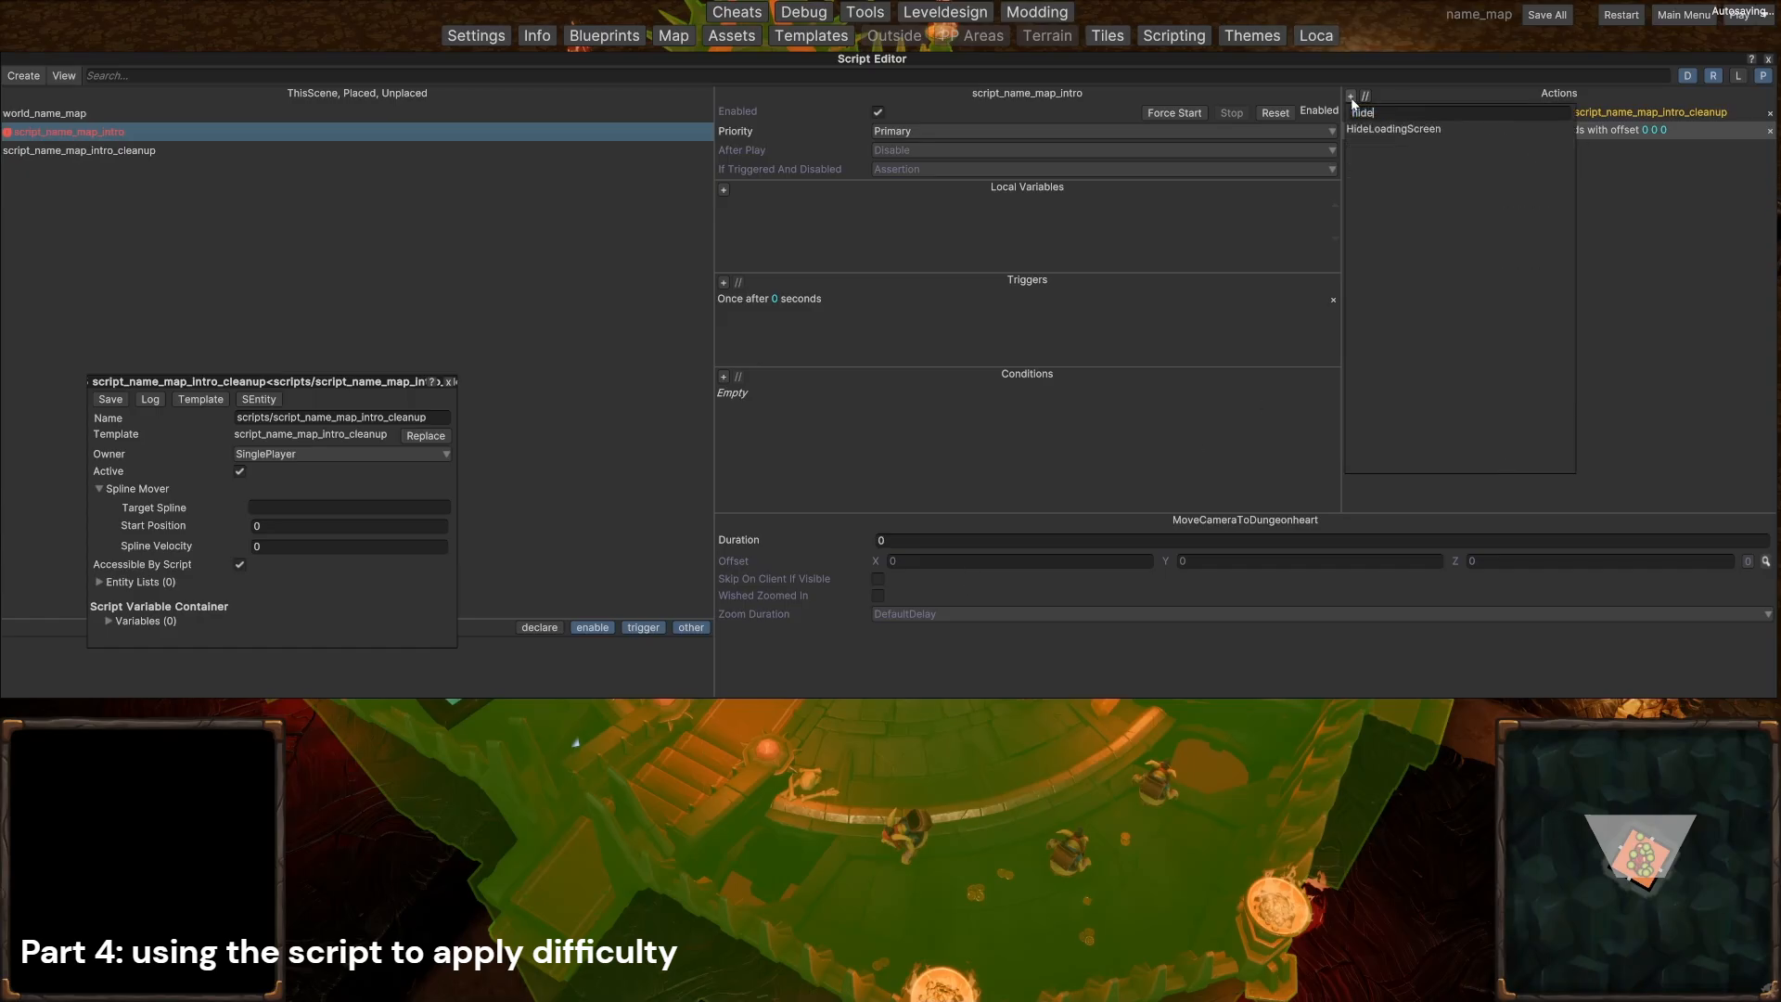
left_click(1416, 132)
left_click(1350, 96)
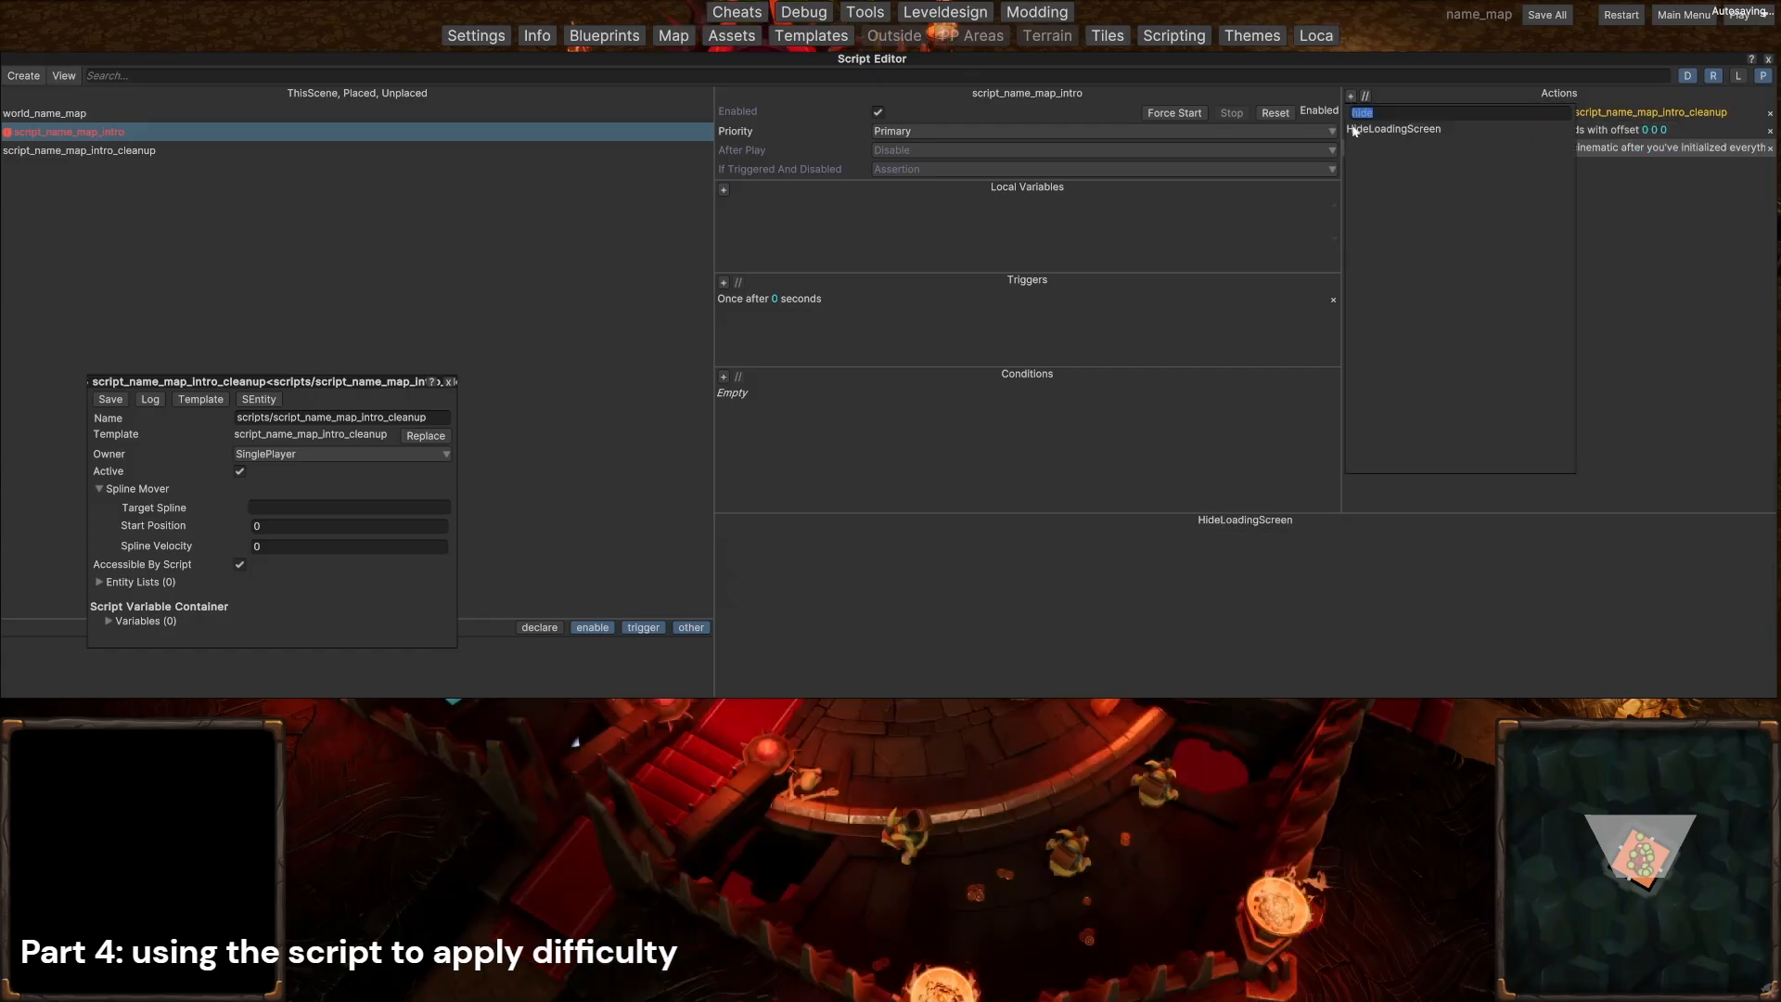
type("stop")
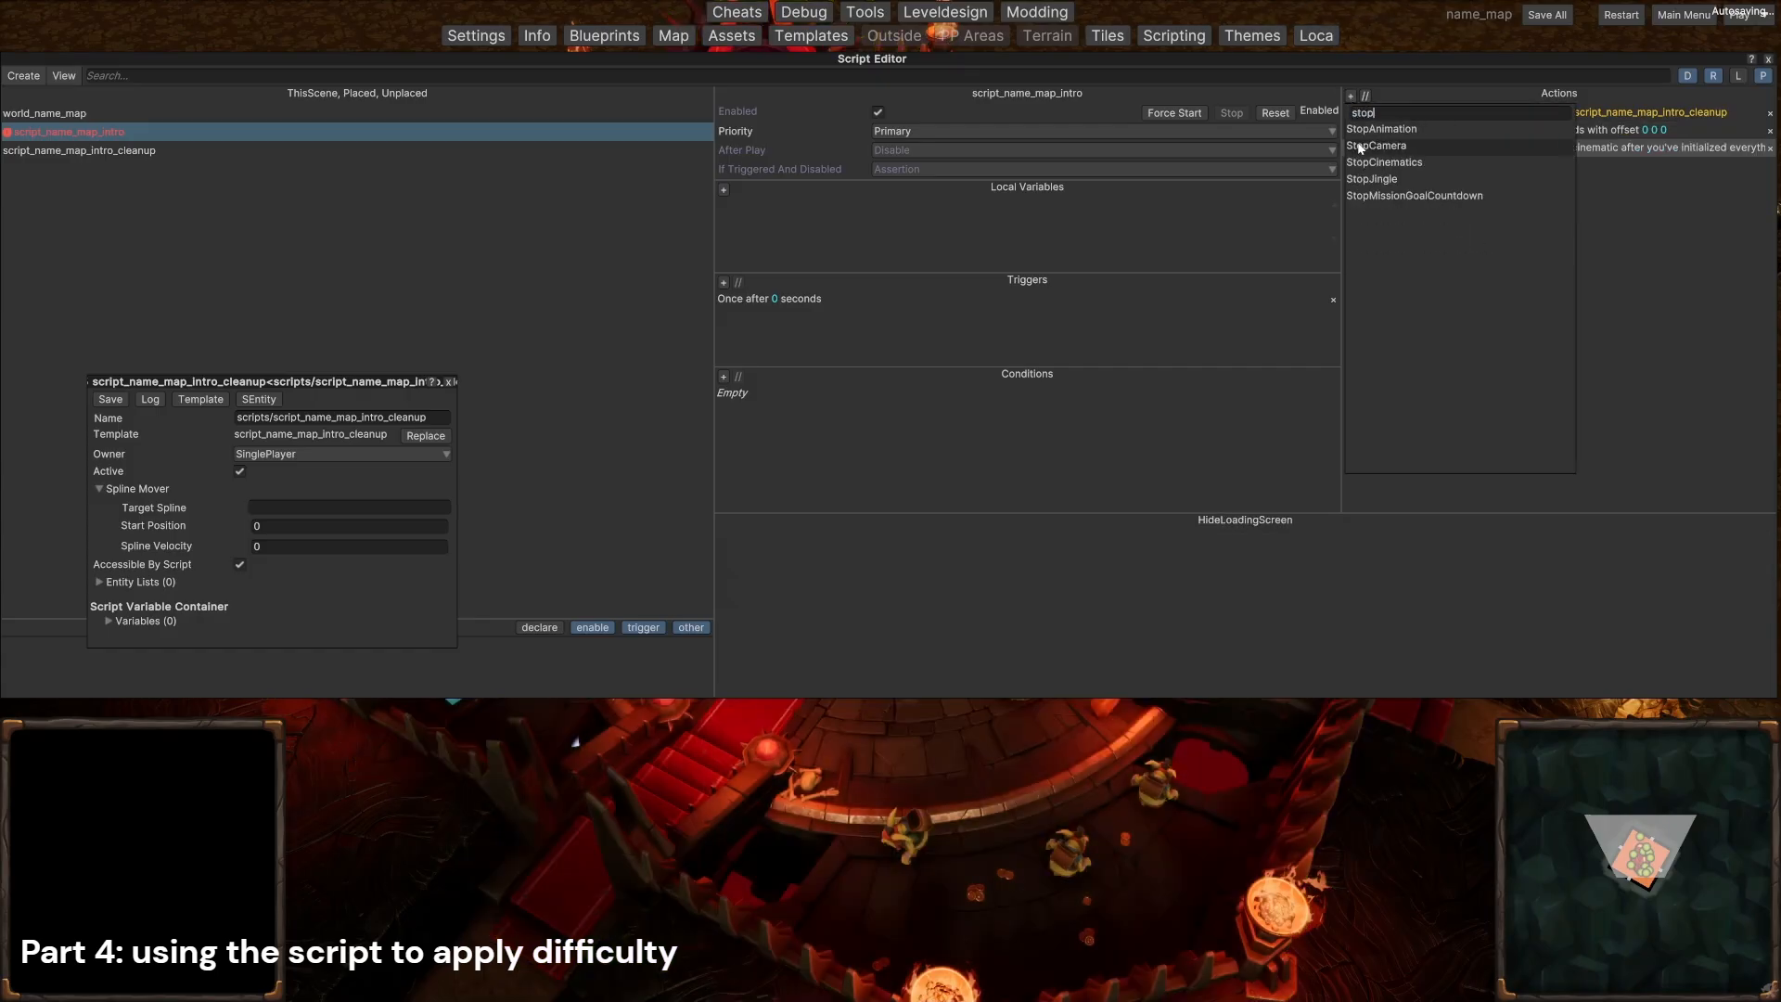
left_click(1382, 162)
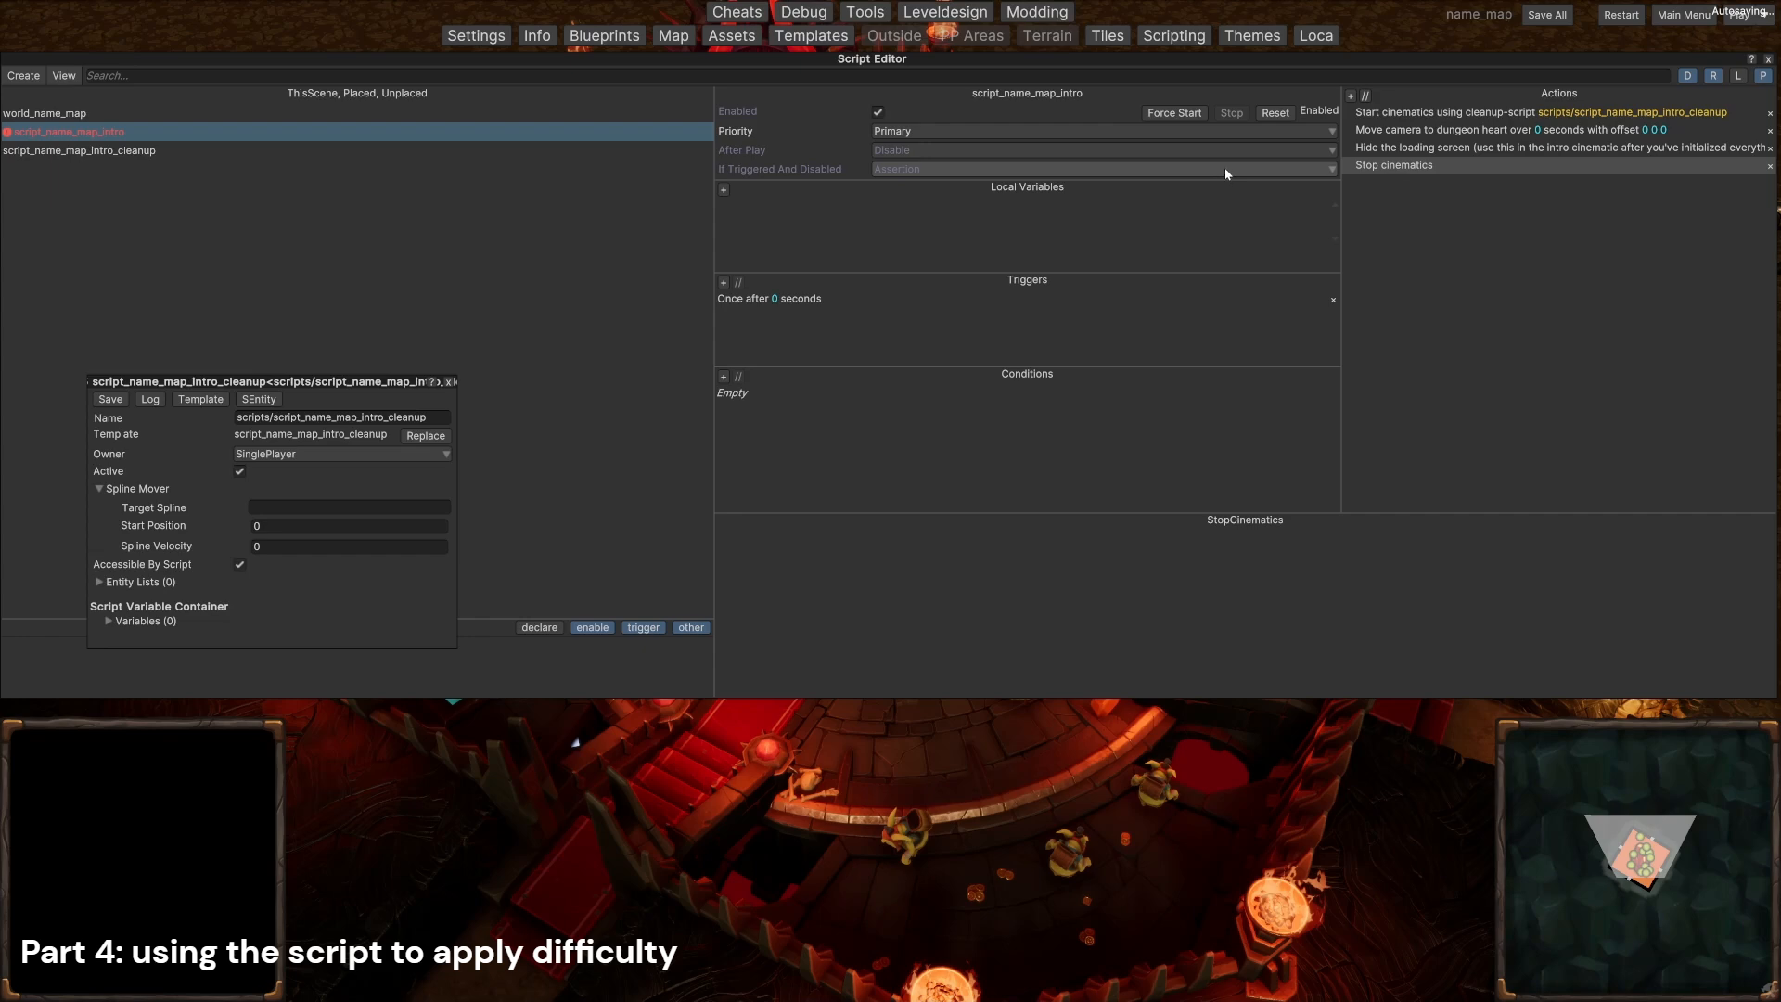
left_click(1426, 114)
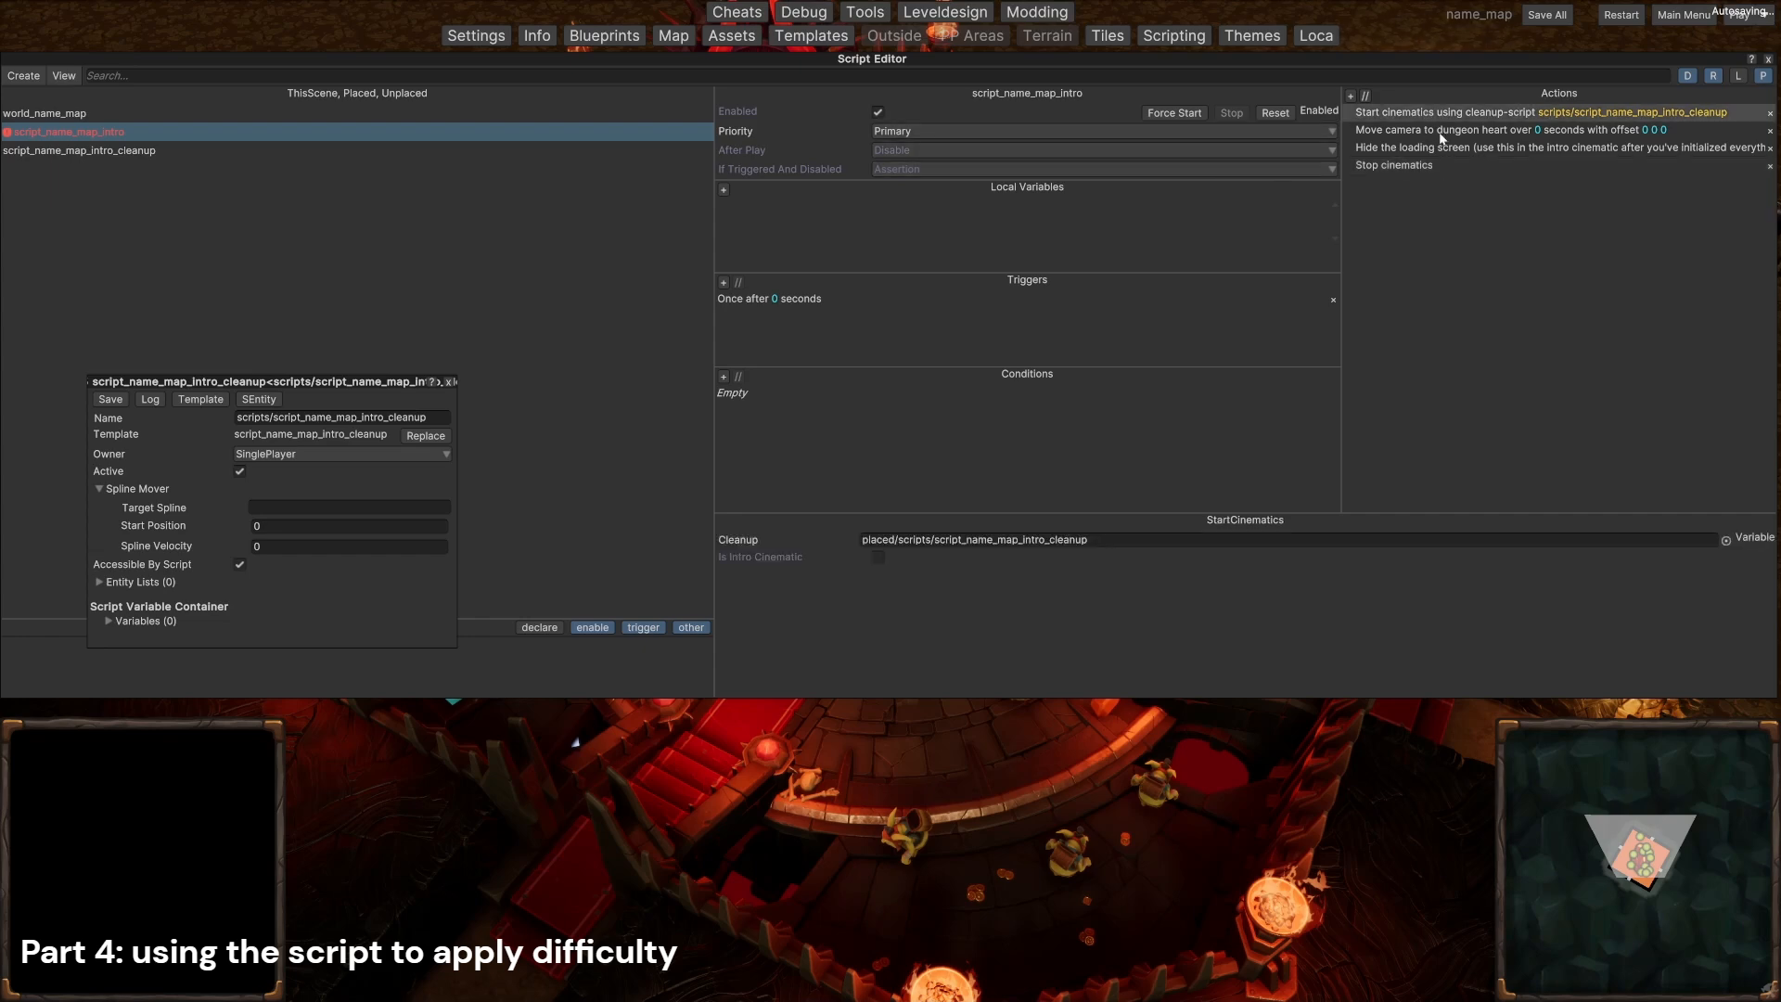
left_click(1410, 165)
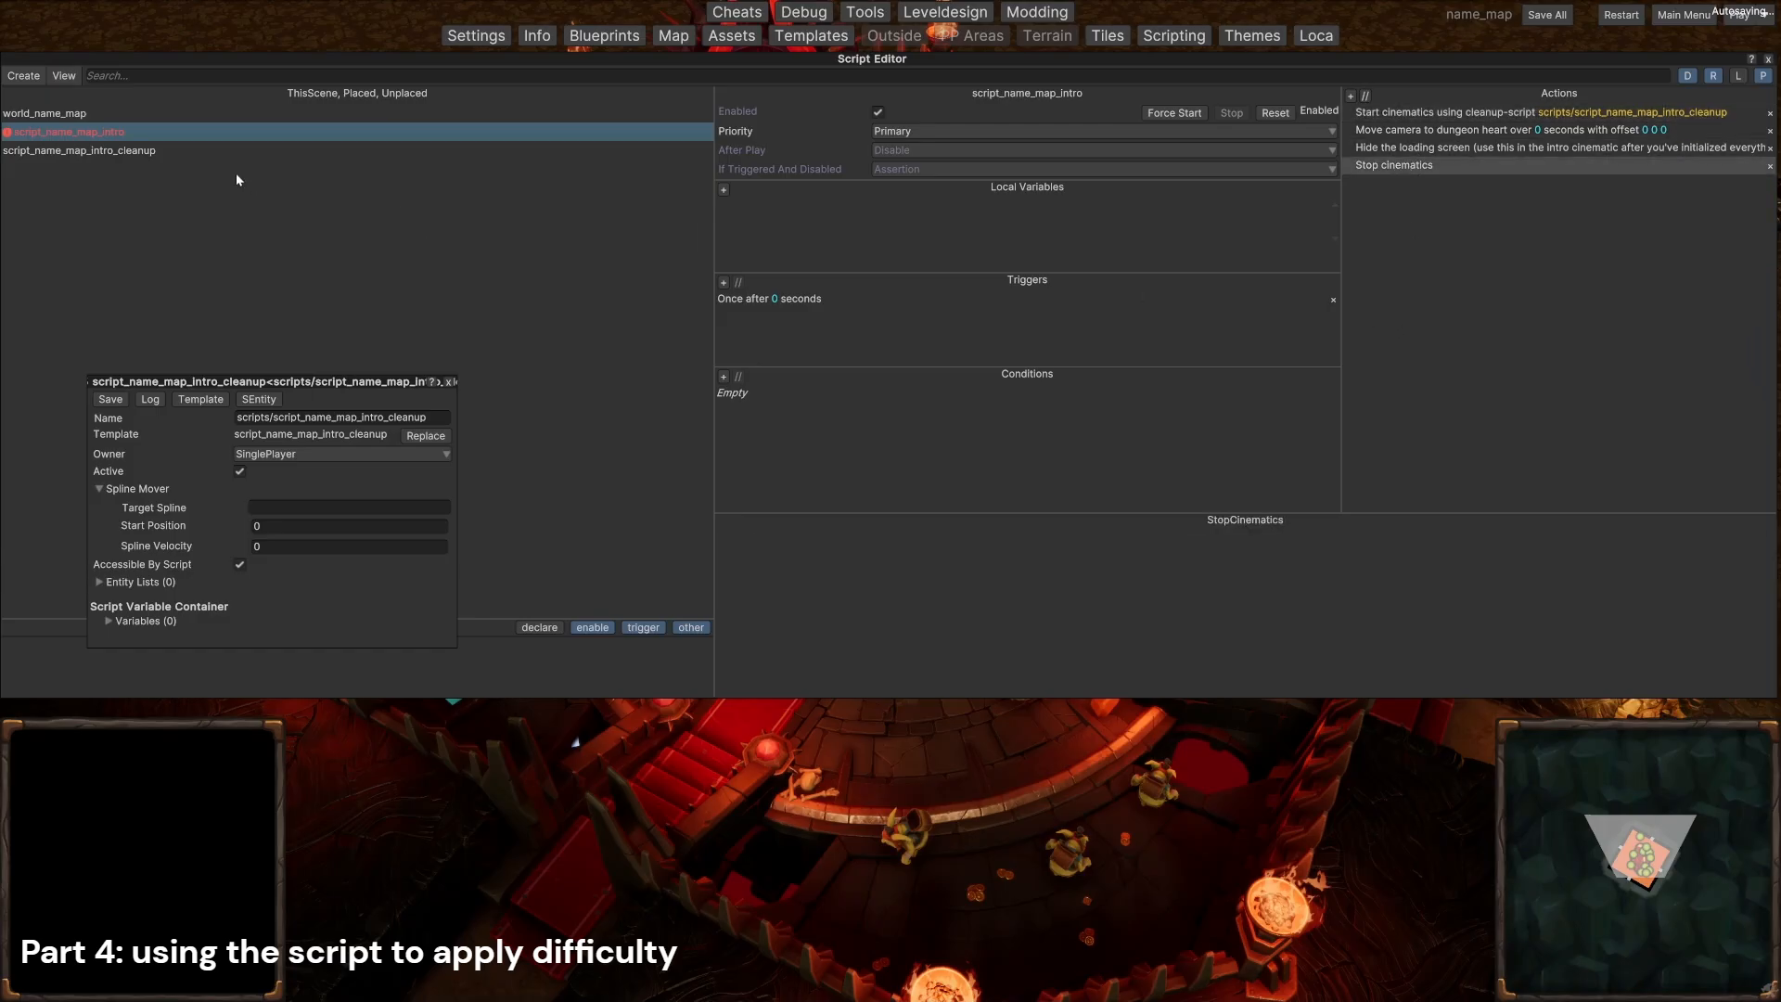
left_click(211, 152)
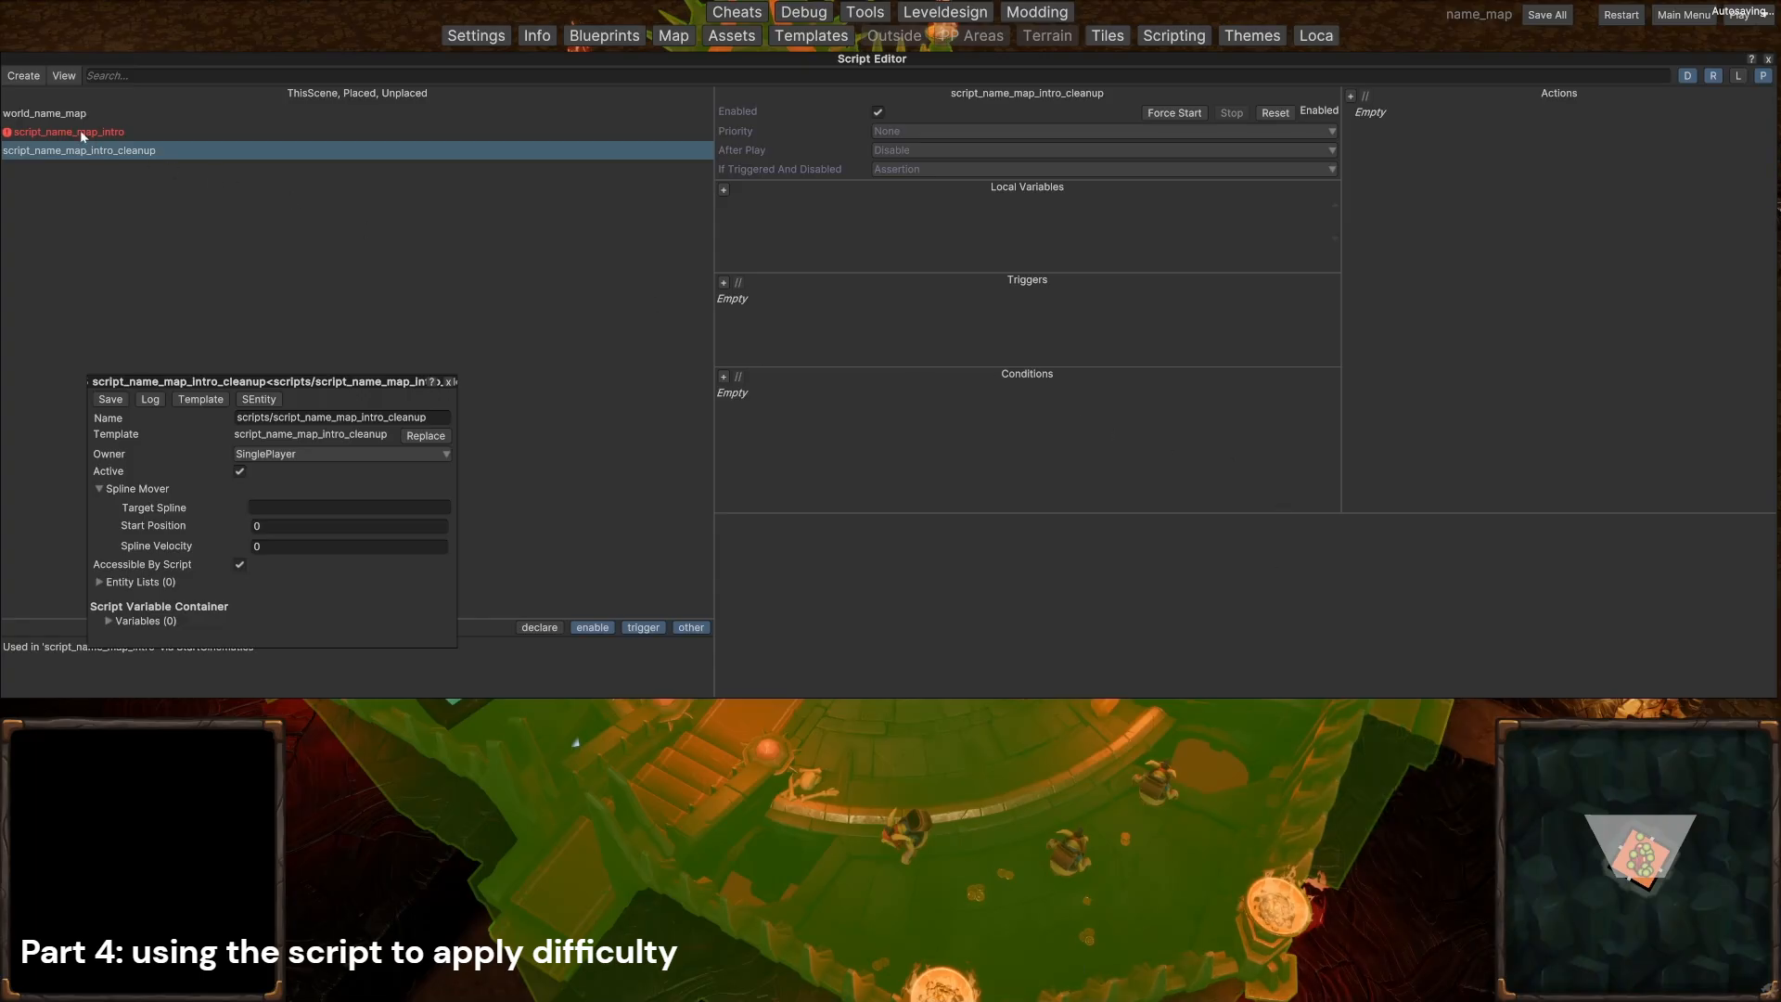
left_click(59, 115)
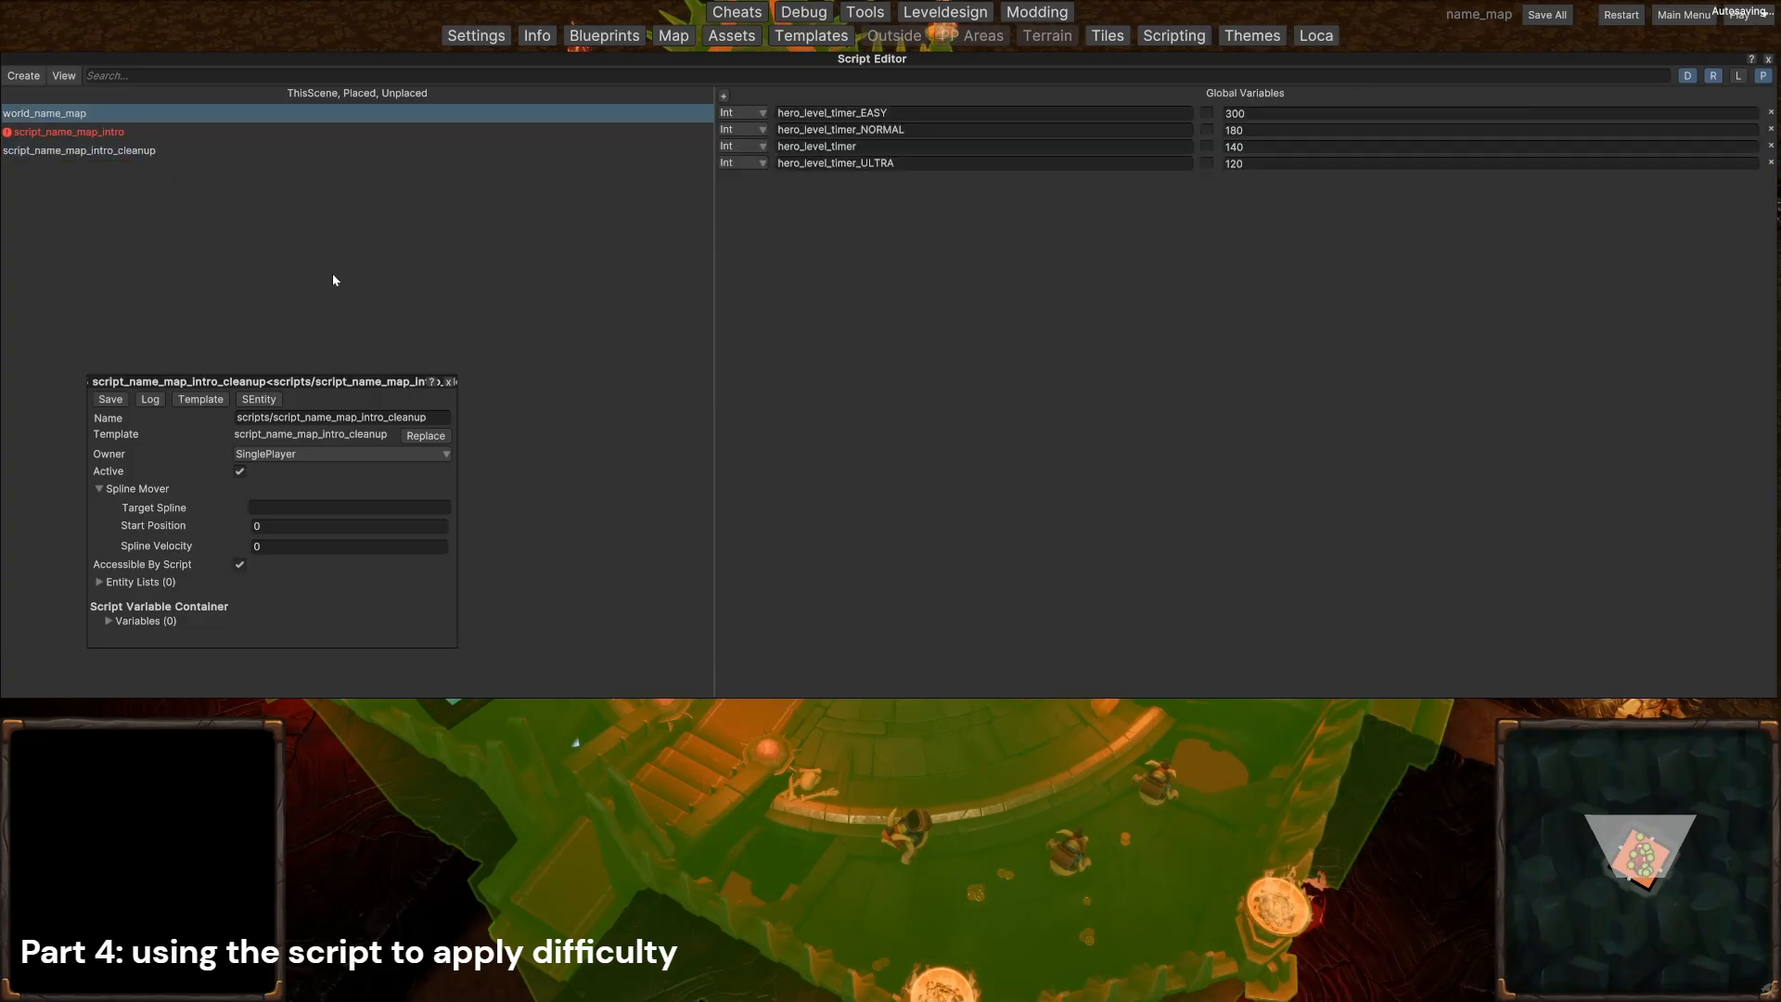
Step: Create a script named script_name_map_hero_level_timer and add it to the current scene
left_click(23, 77)
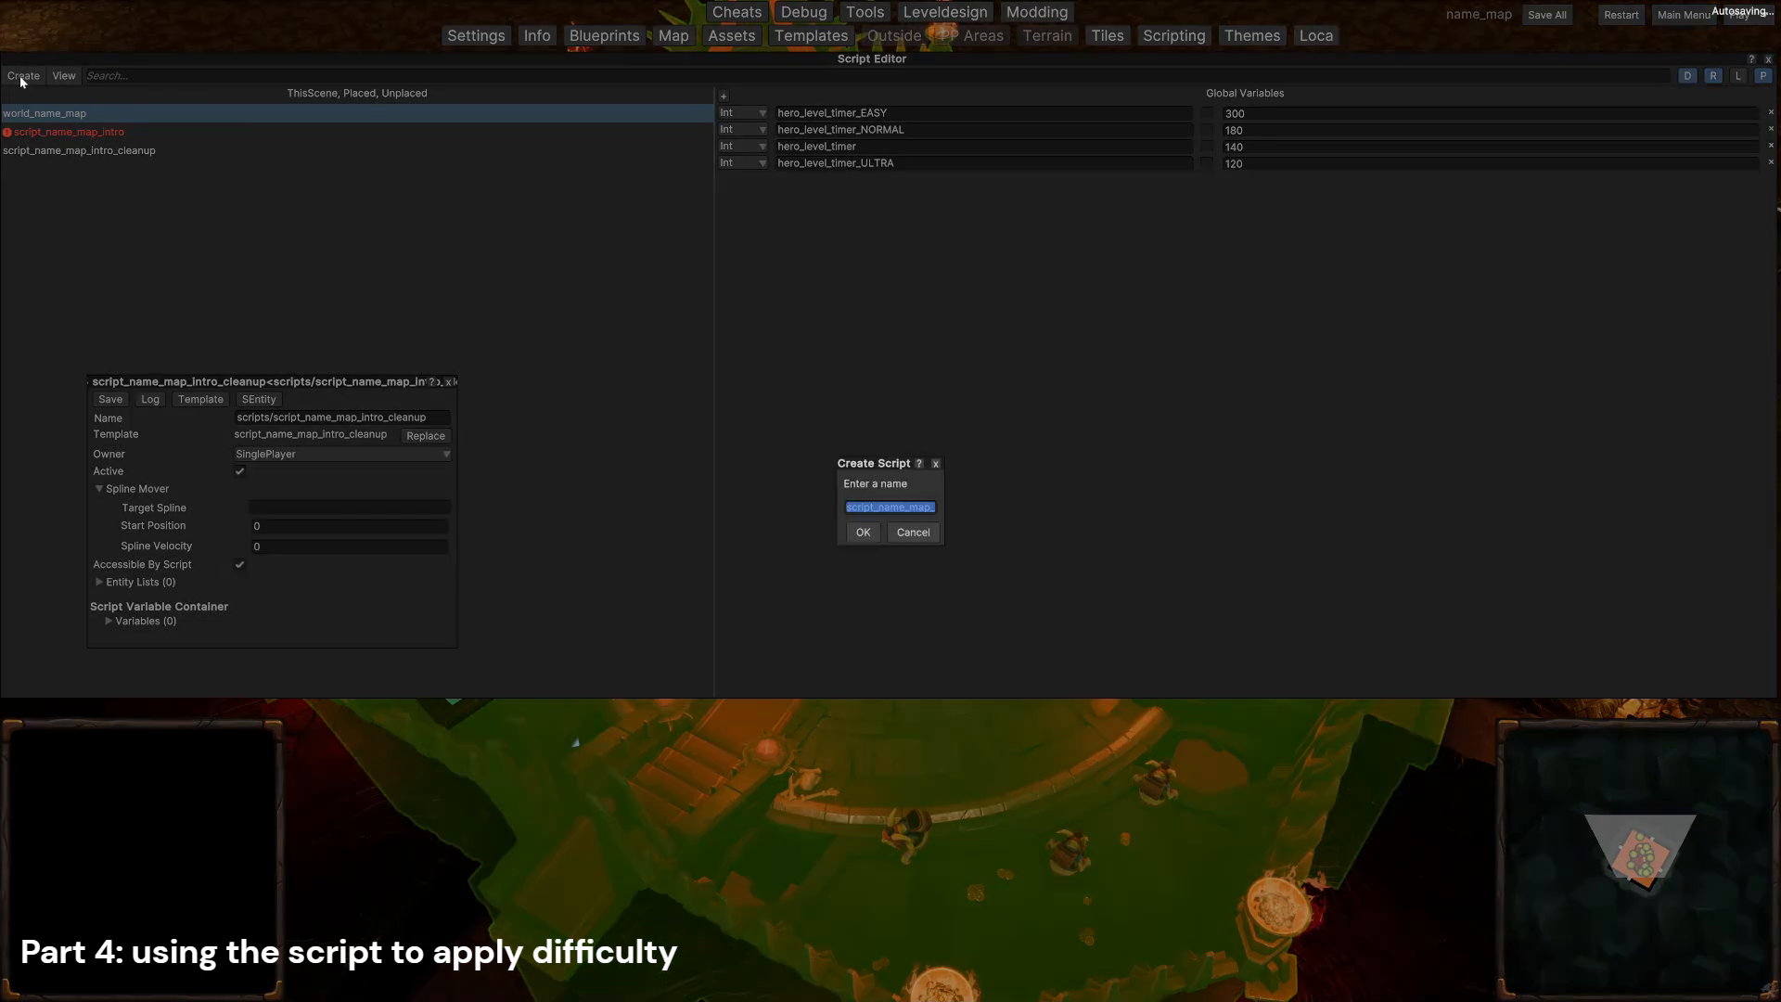
key("Right")
type("hero_level_timer")
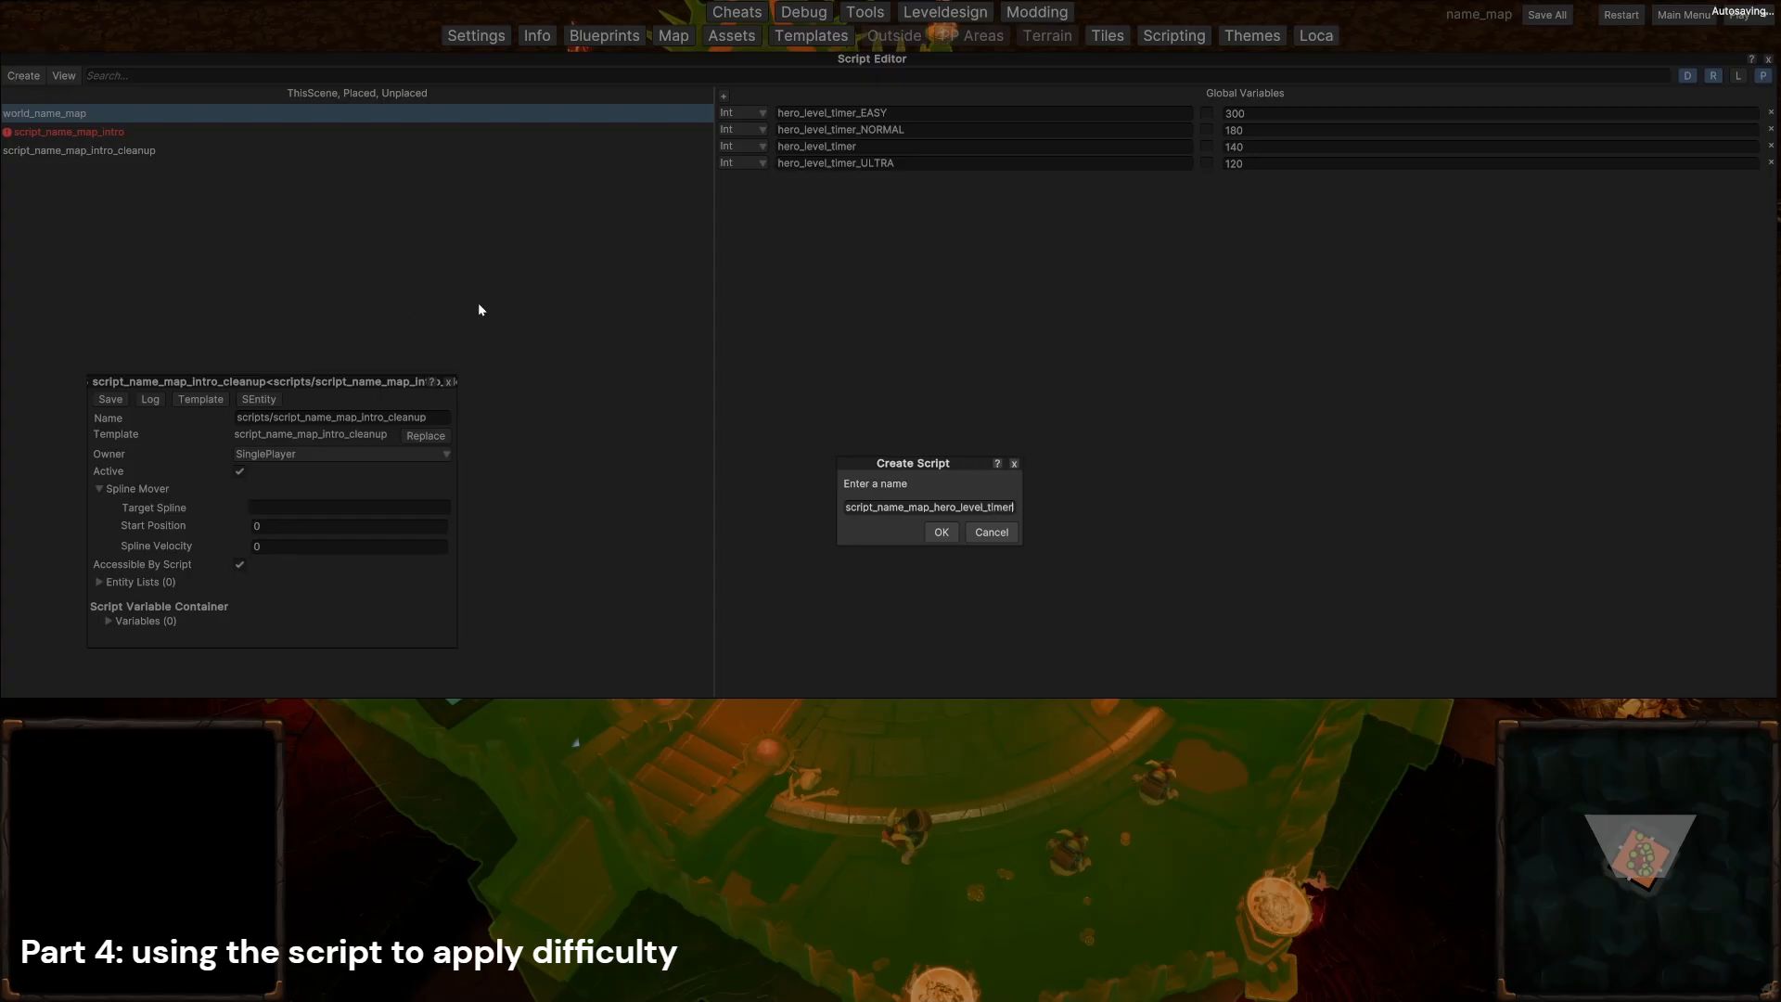
left_click(943, 534)
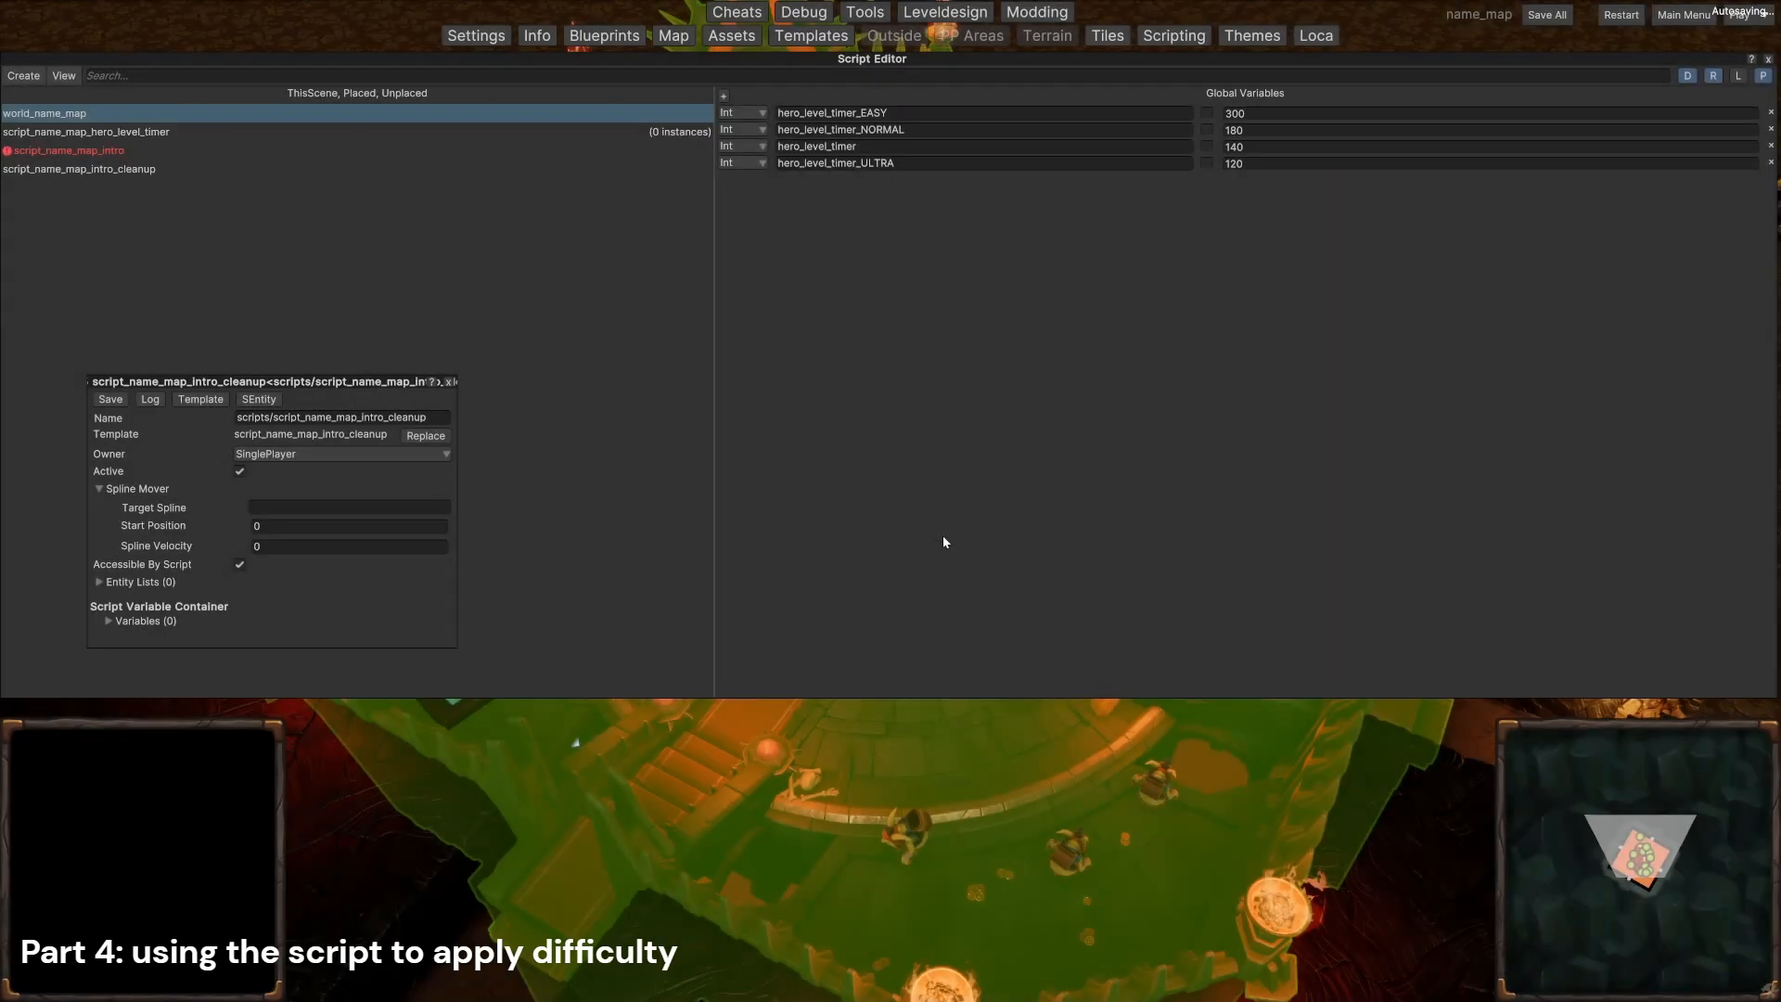
left_click(115, 135)
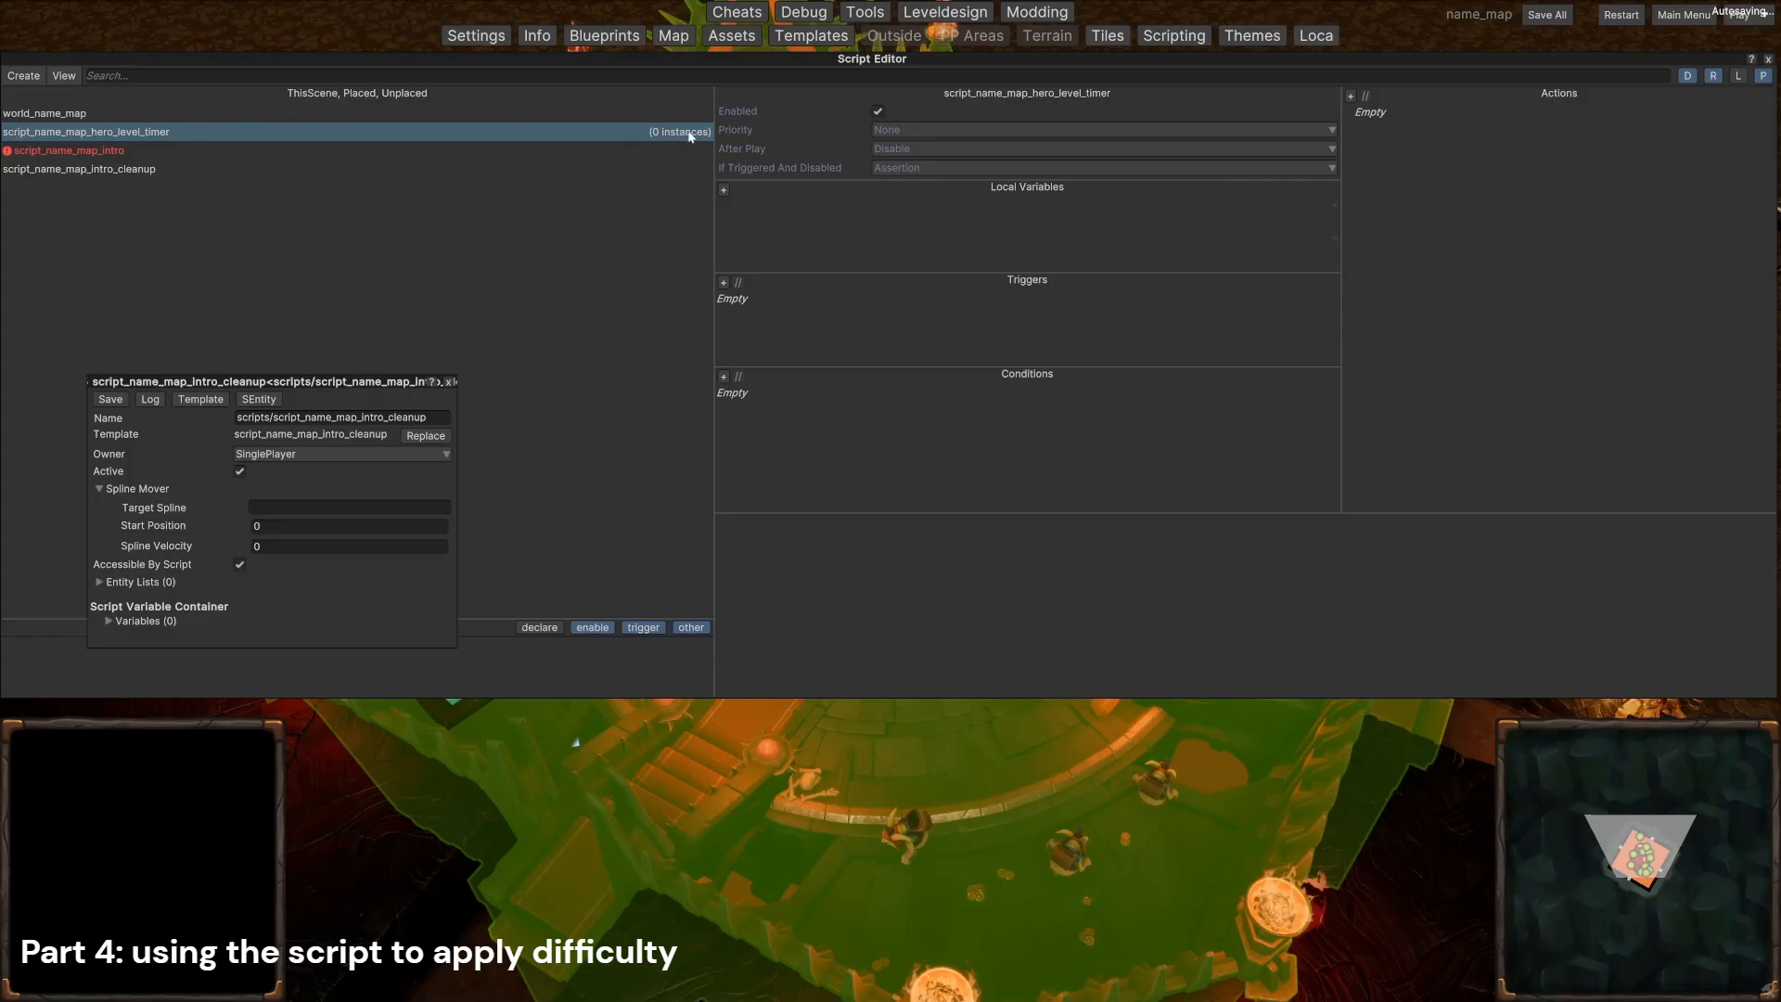
right_click(167, 131)
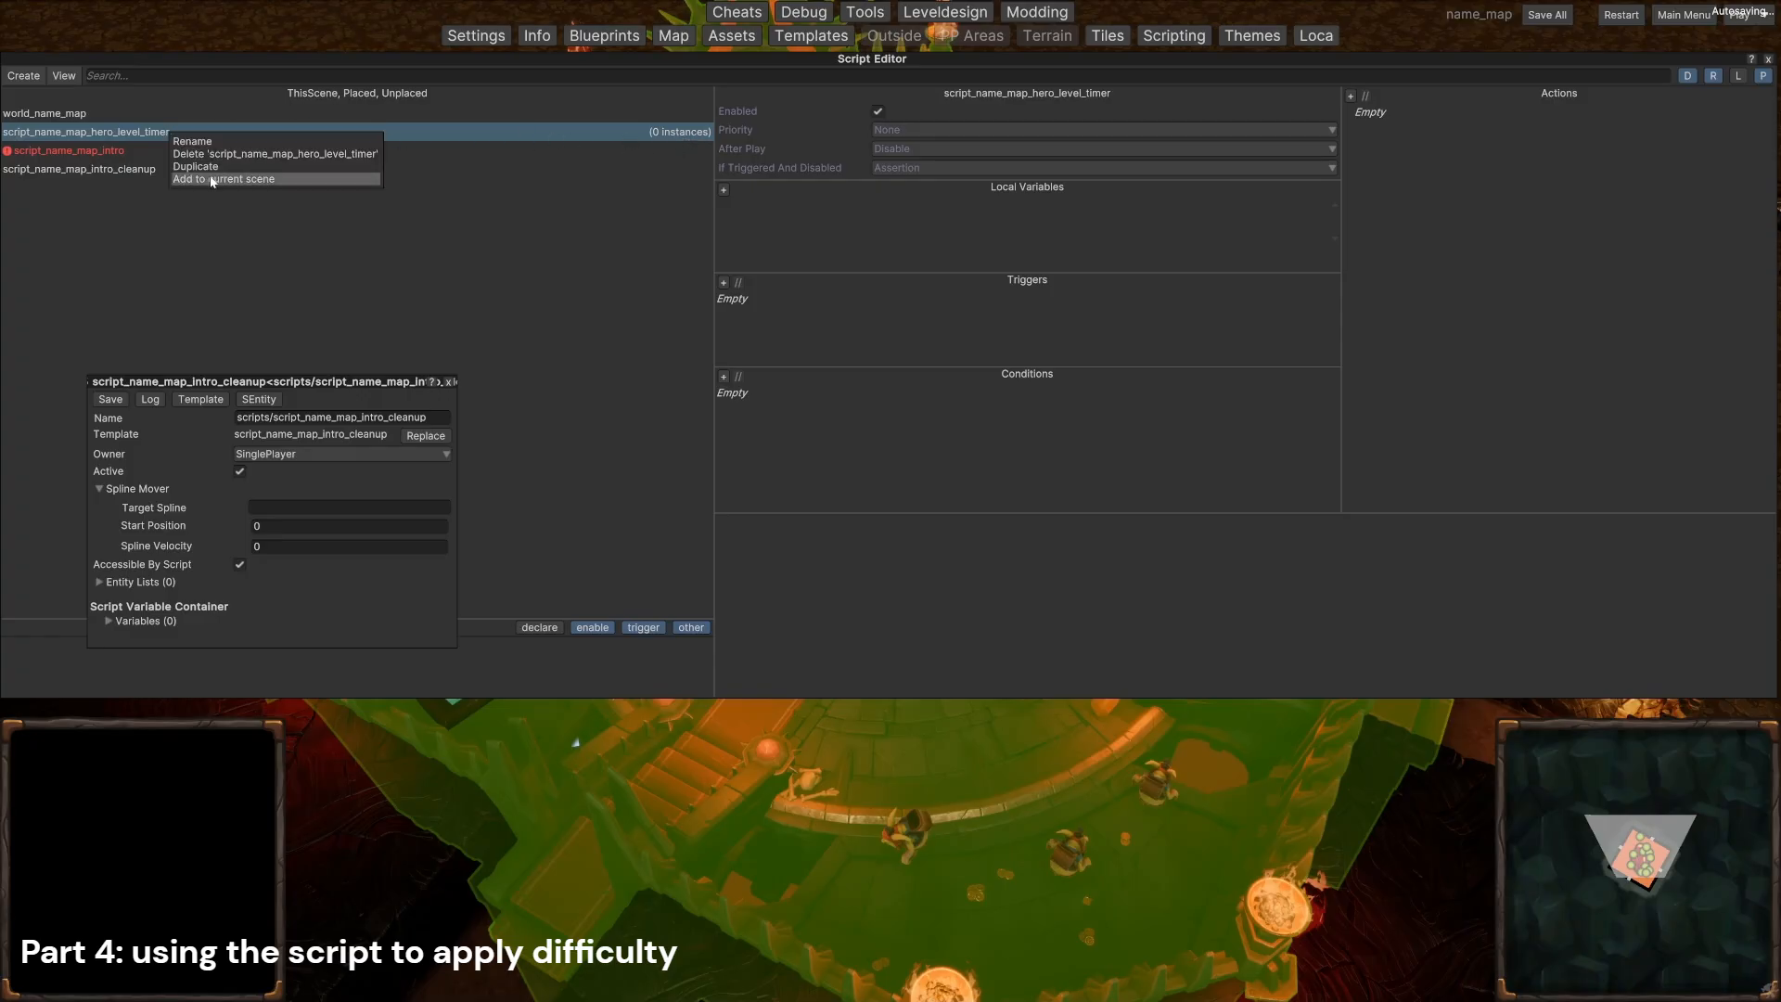
left_click(213, 179)
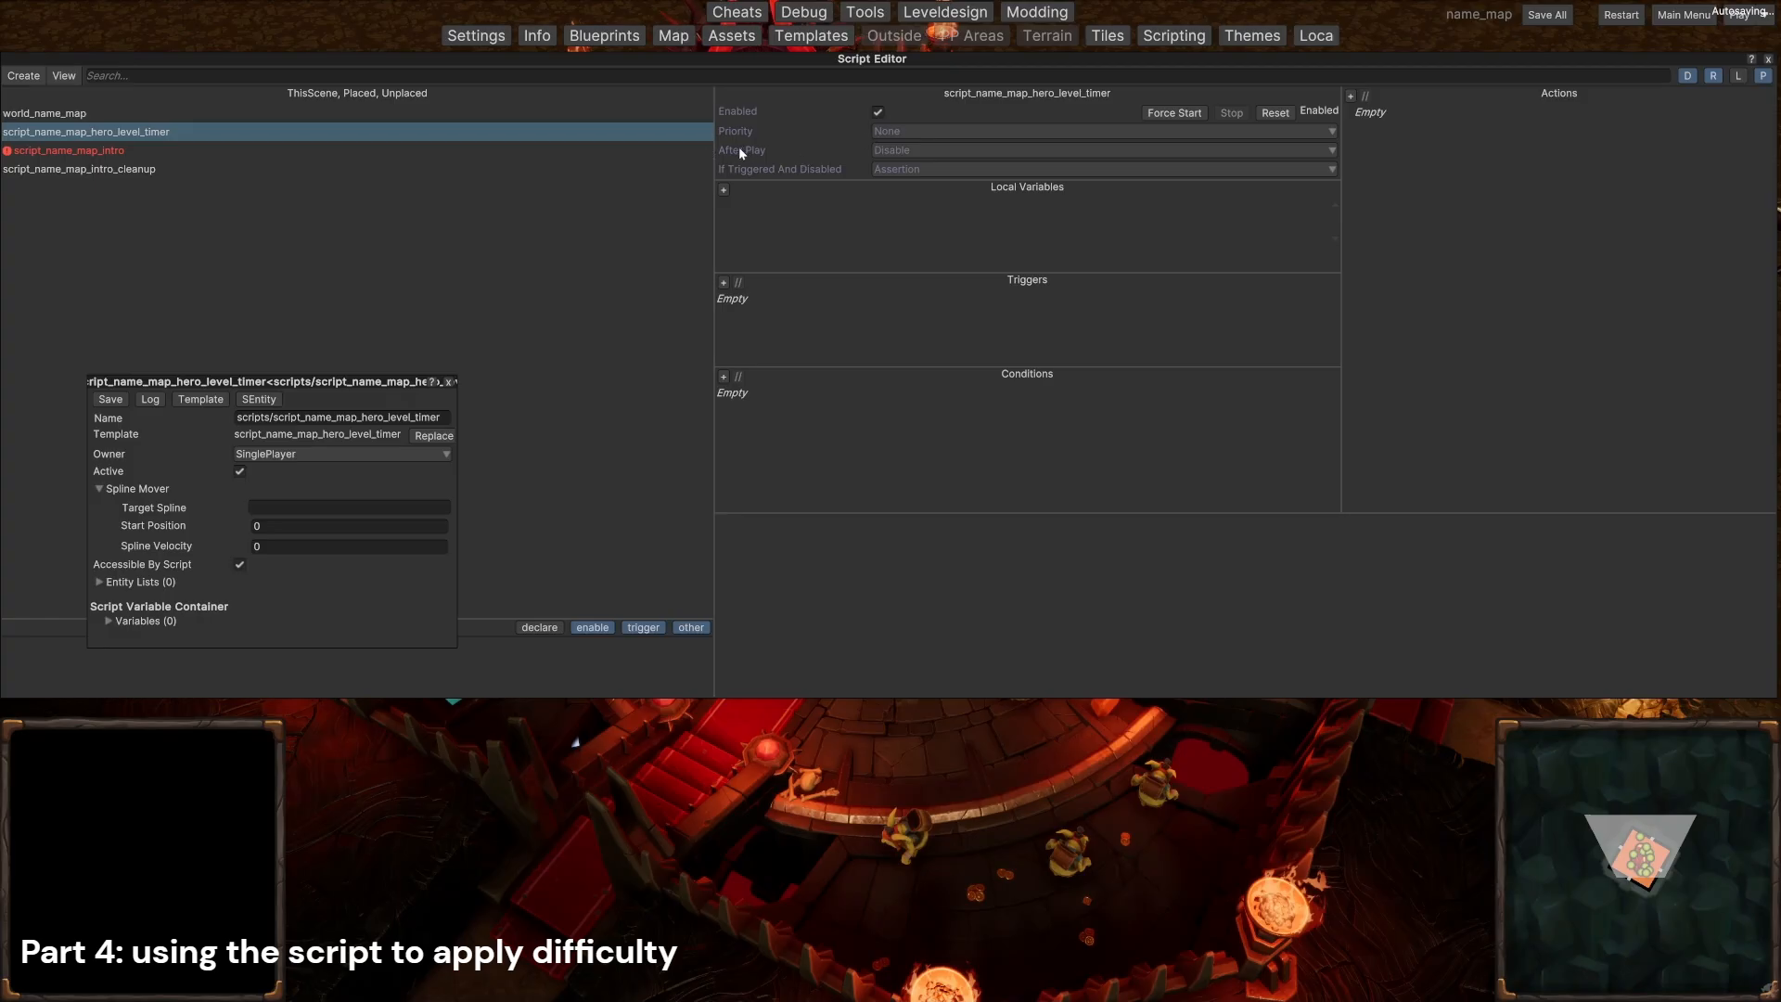
Step: Set After Play to Nothing for script_name_map_hero_level_timer and add a PeriodicTrigger with the global variable hero_level_timer as its duration
left_click(888, 150)
left_click(896, 197)
left_click(725, 283)
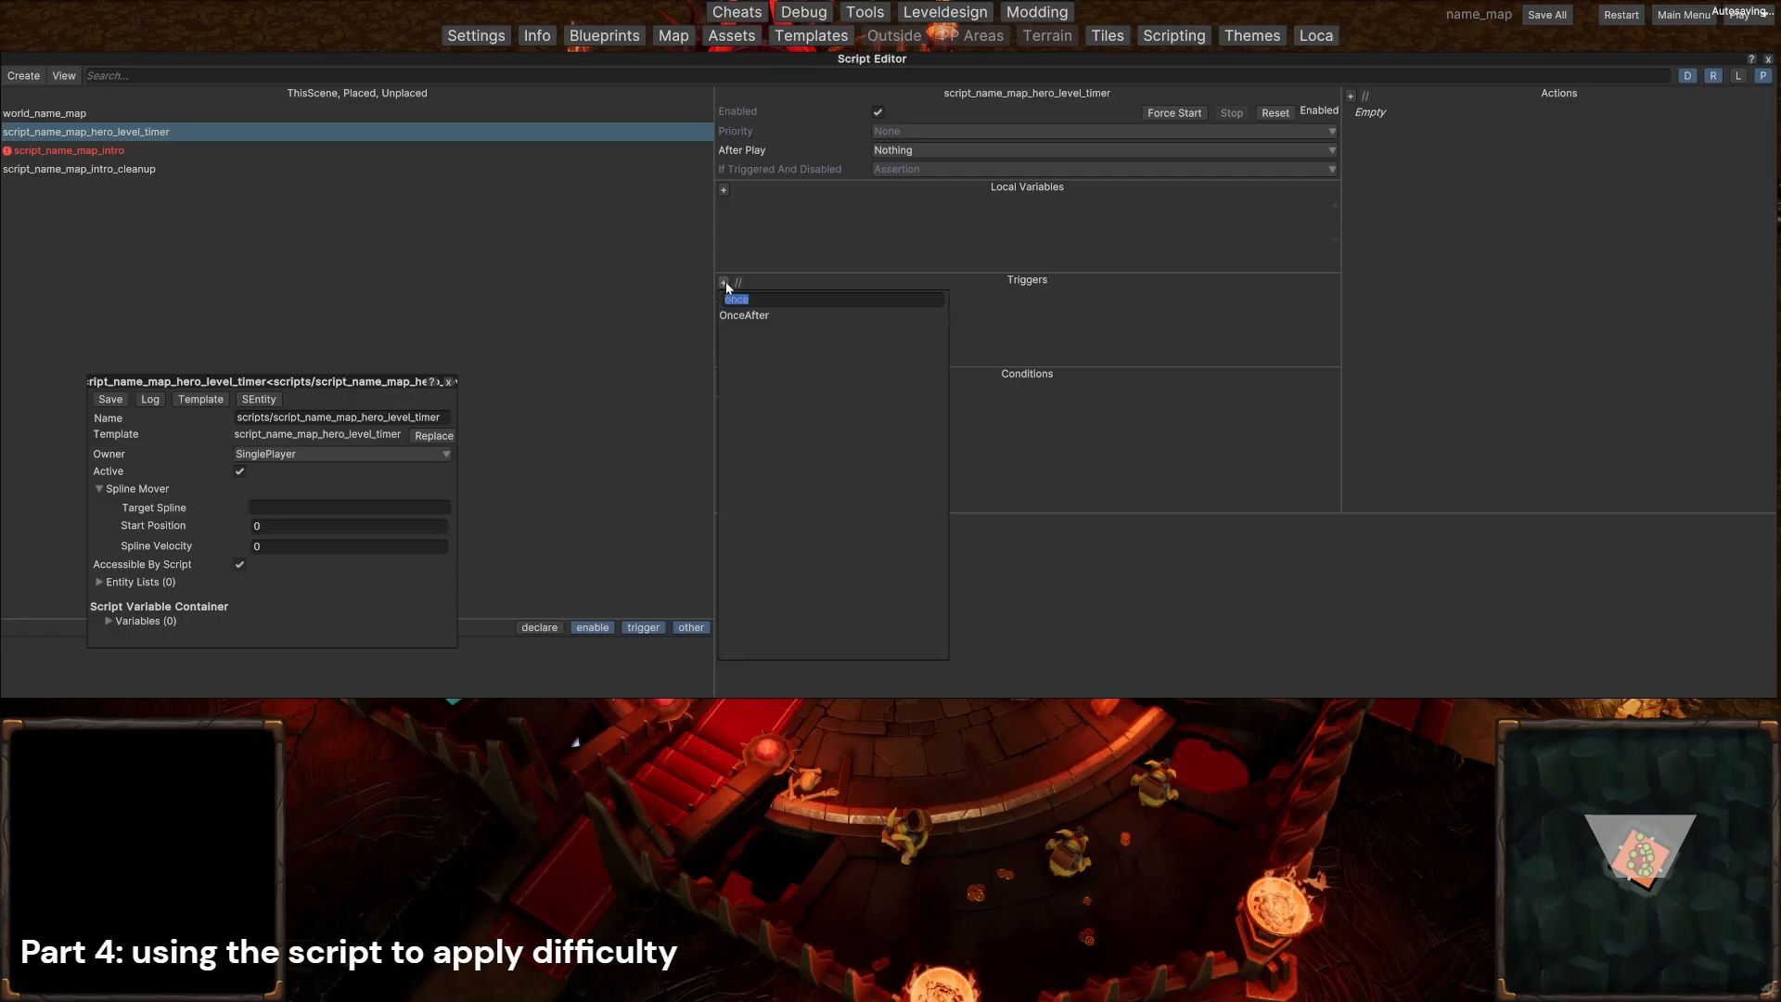
type("period")
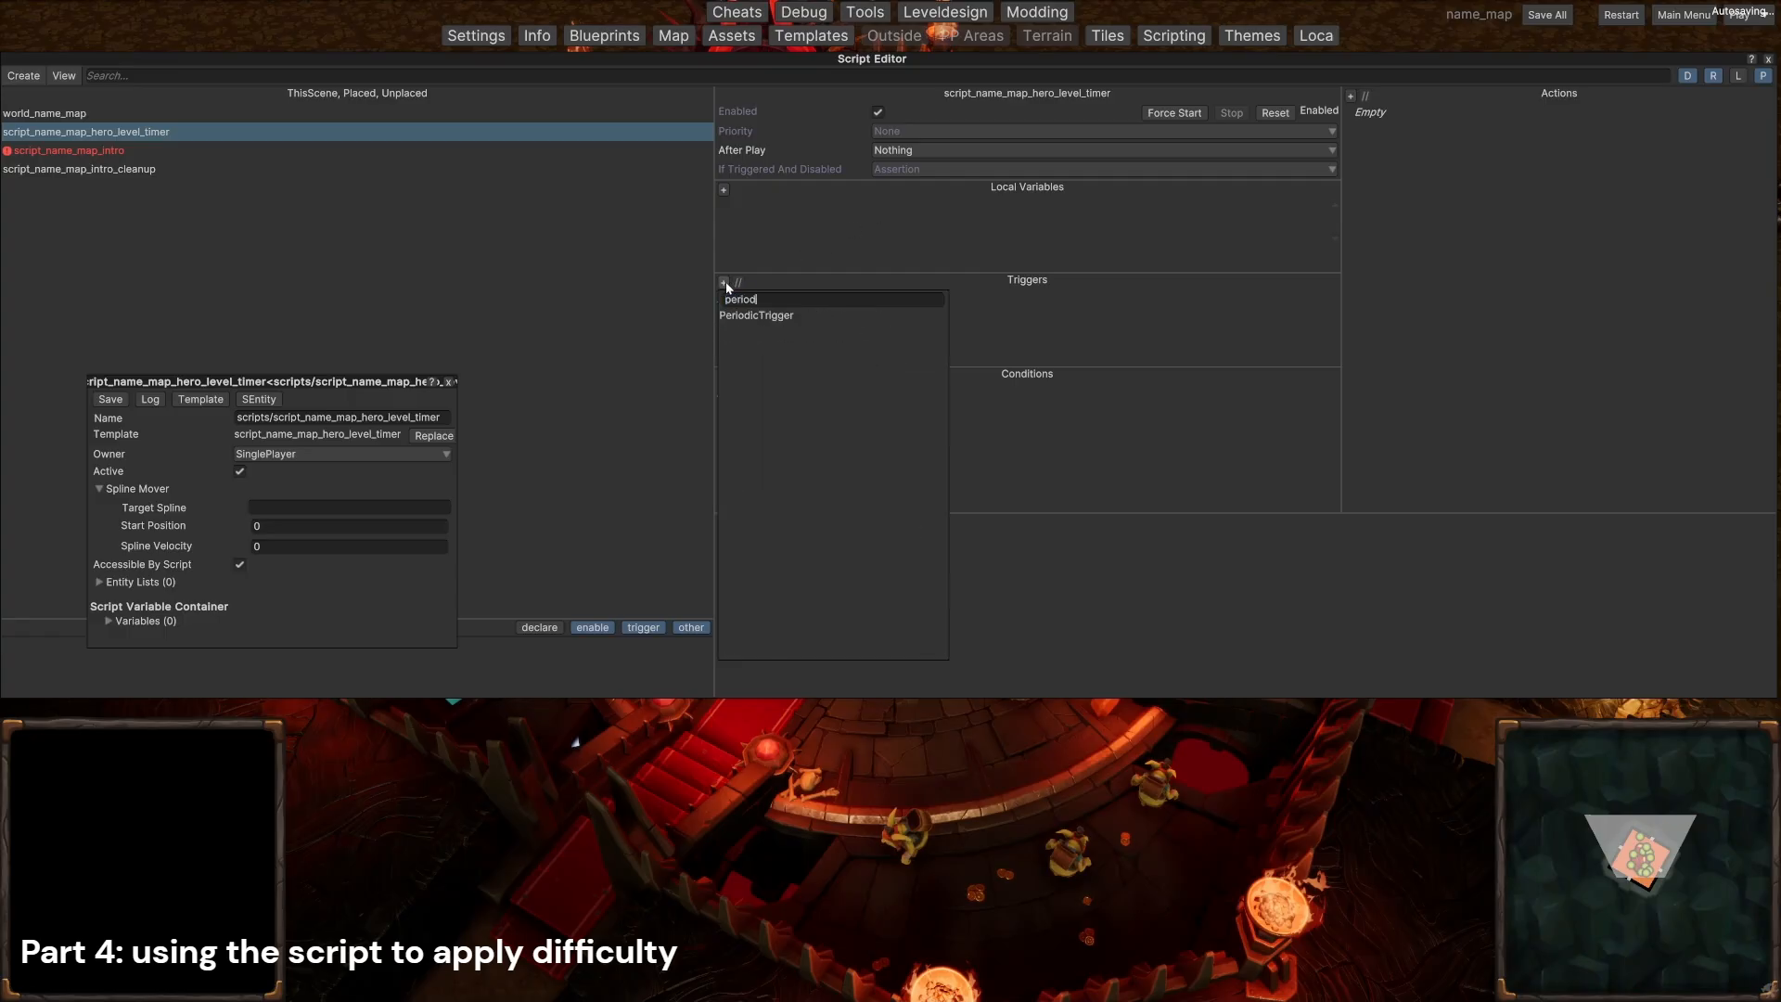
left_click(763, 316)
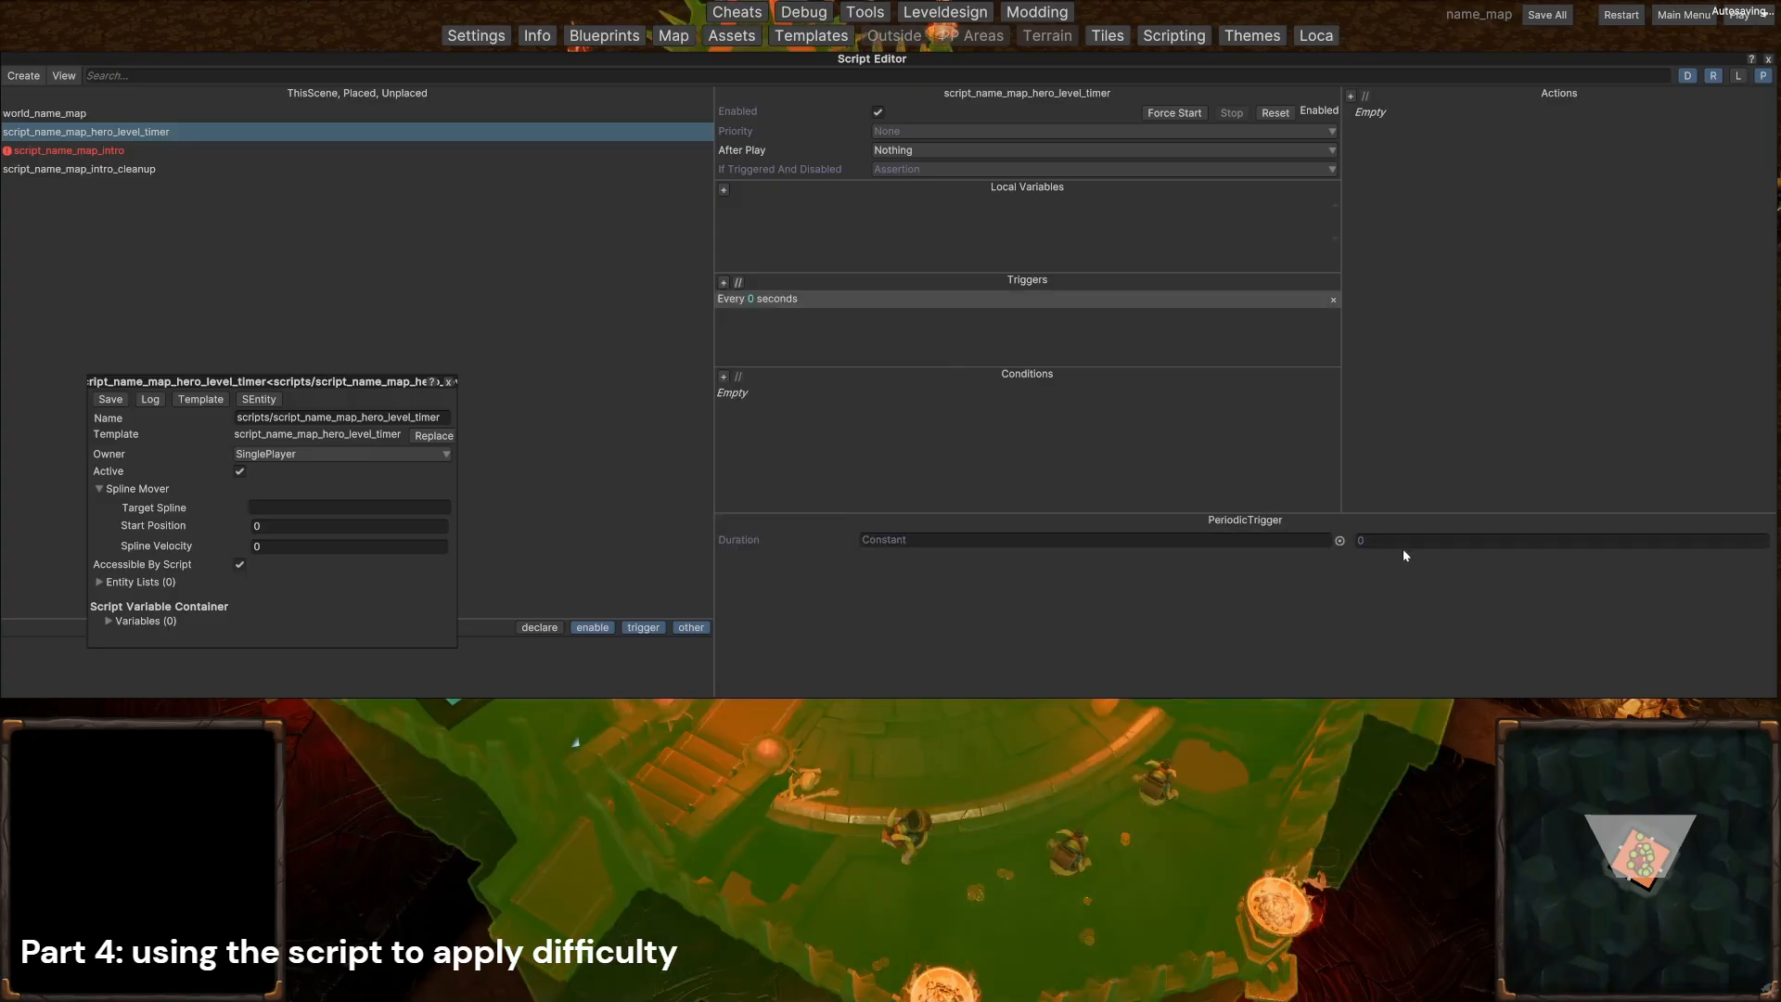
left_click(1371, 541)
left_click(1338, 541)
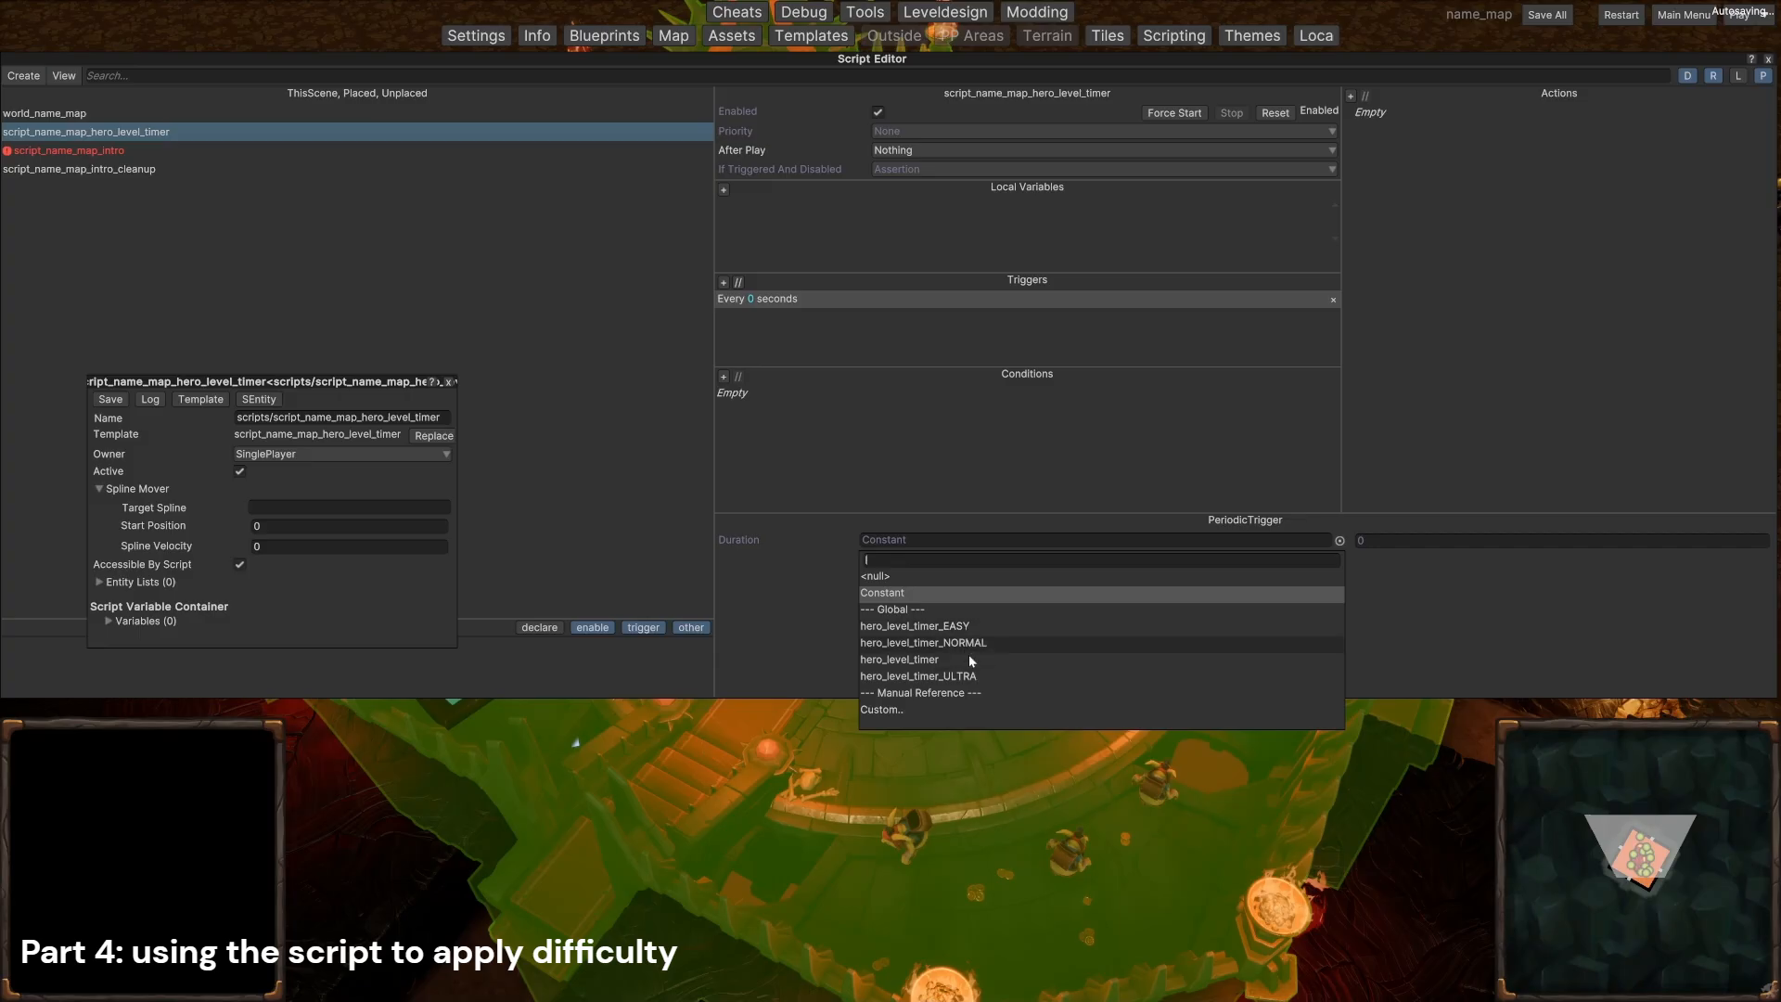
left_click(931, 658)
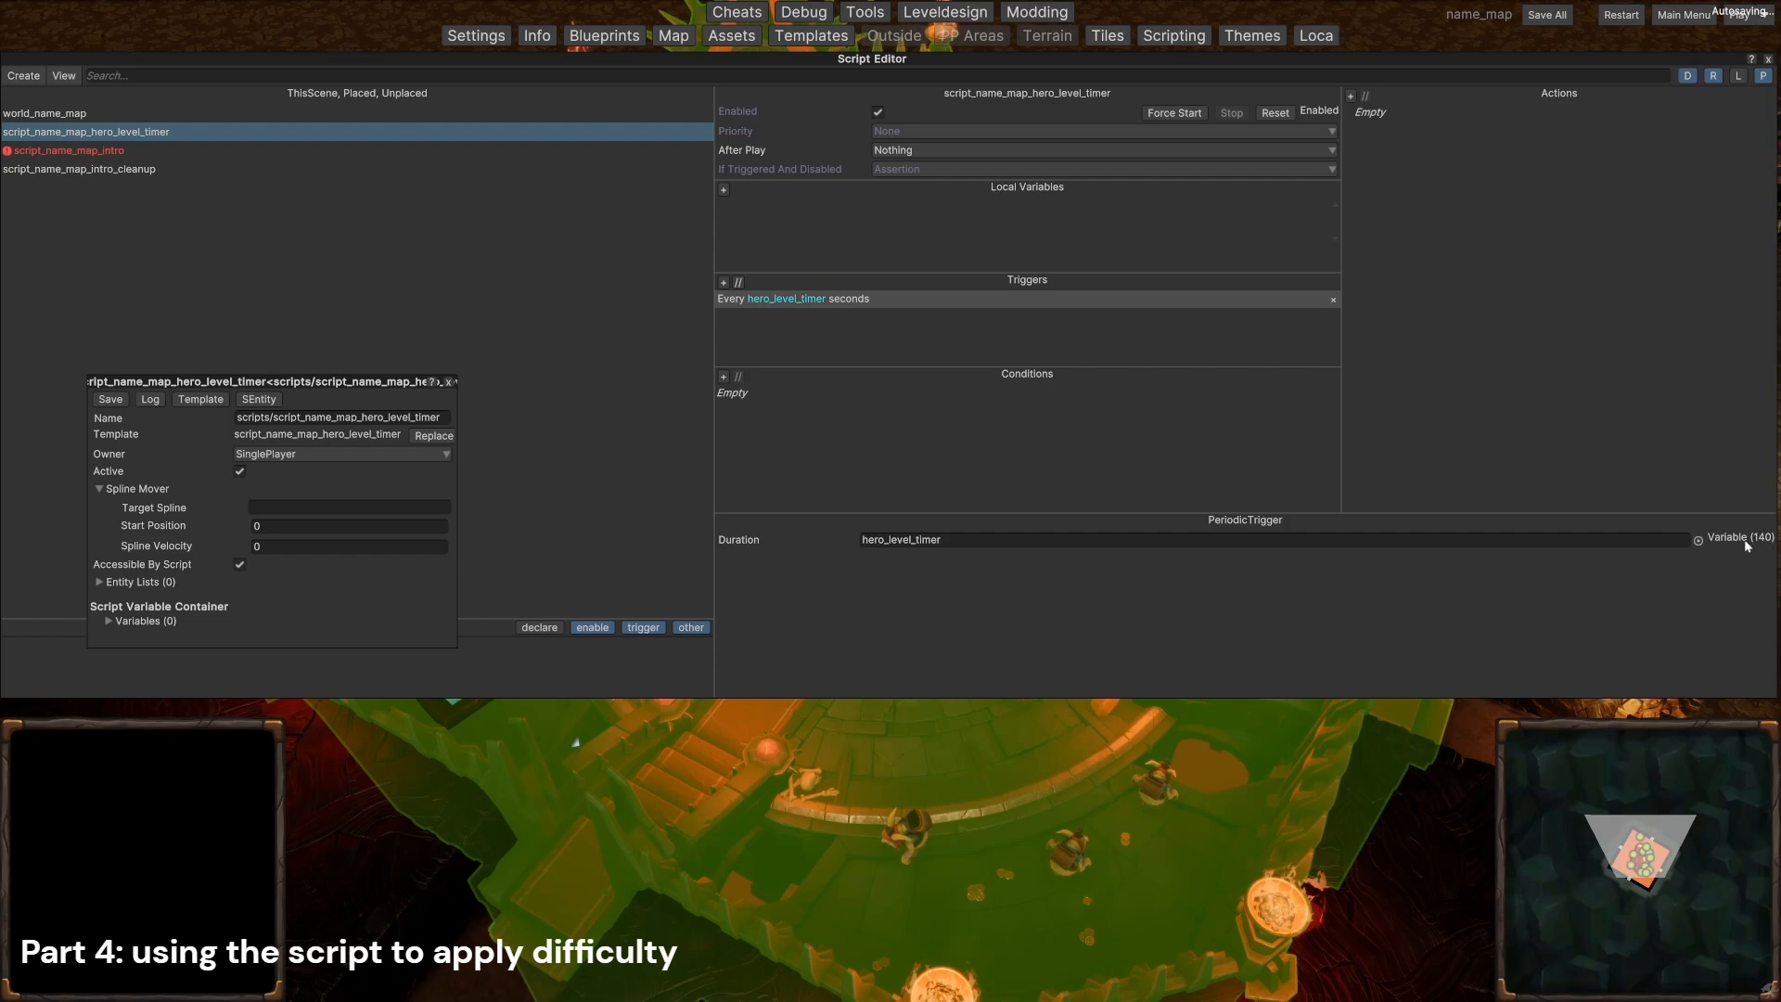
Step: Add a ChangeHeroLevel action to script_name_map_hero_level_timer with amount 1 and cap 35, then close the Script Editor
left_click(42, 111)
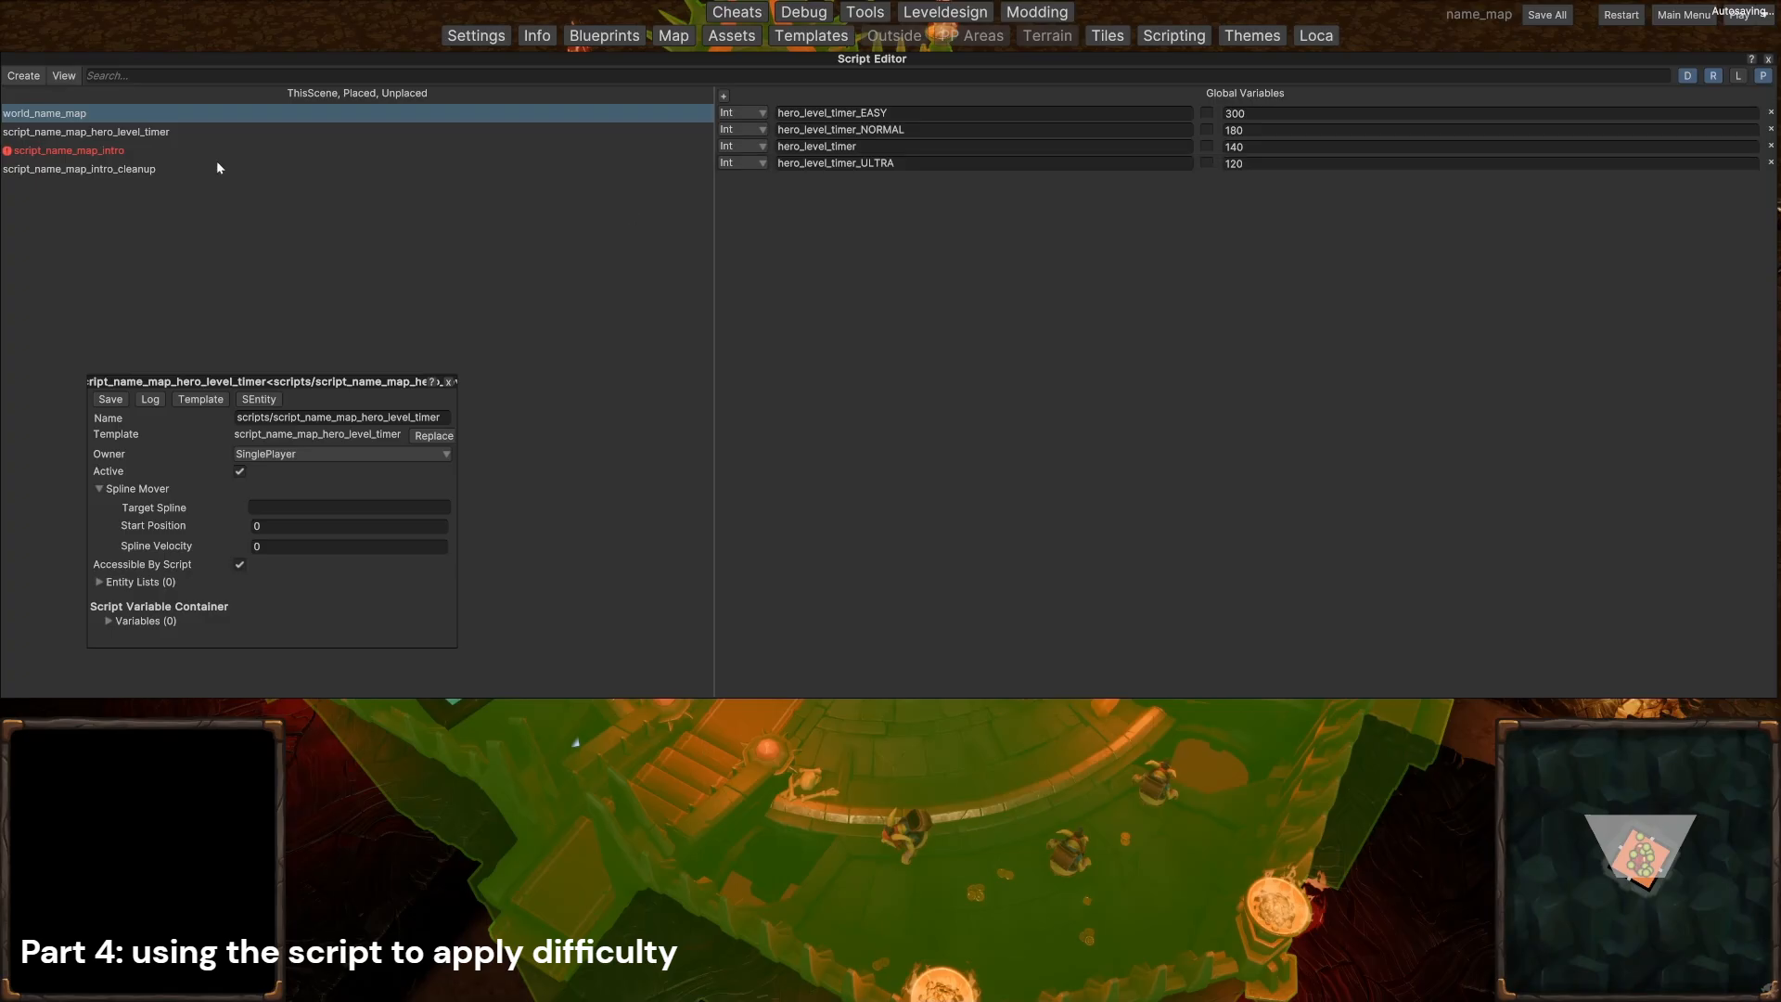
left_click(161, 133)
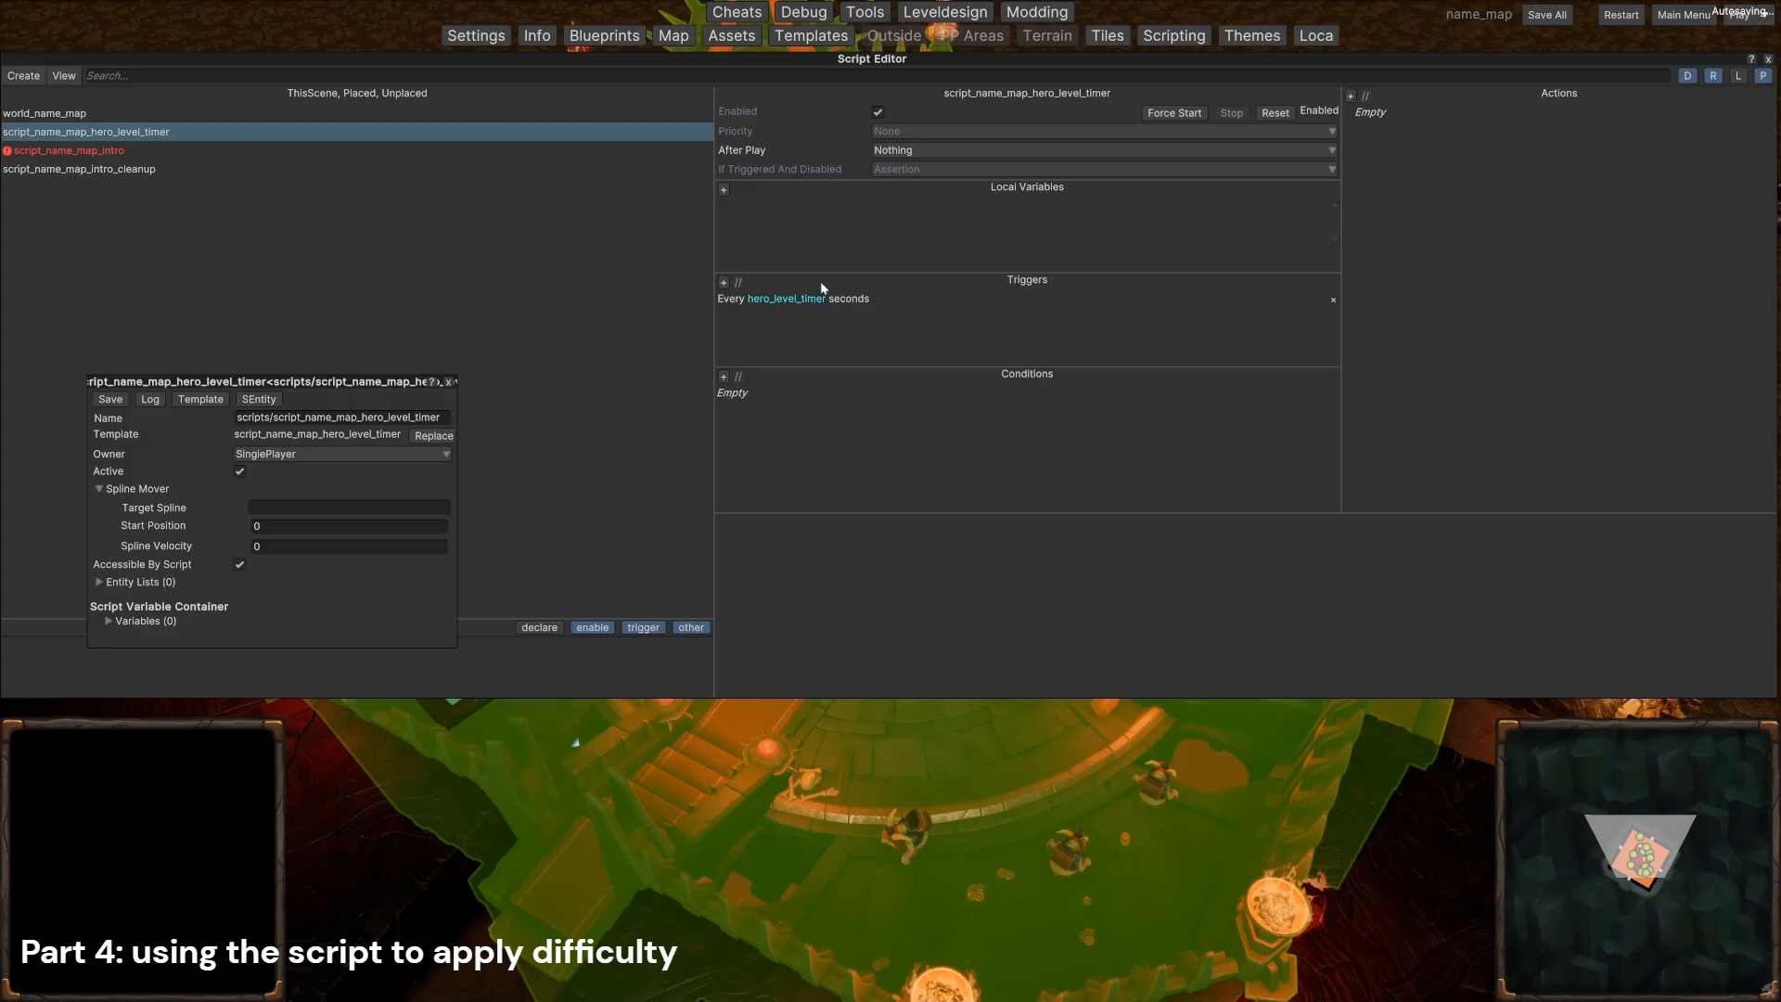
left_click(1350, 97)
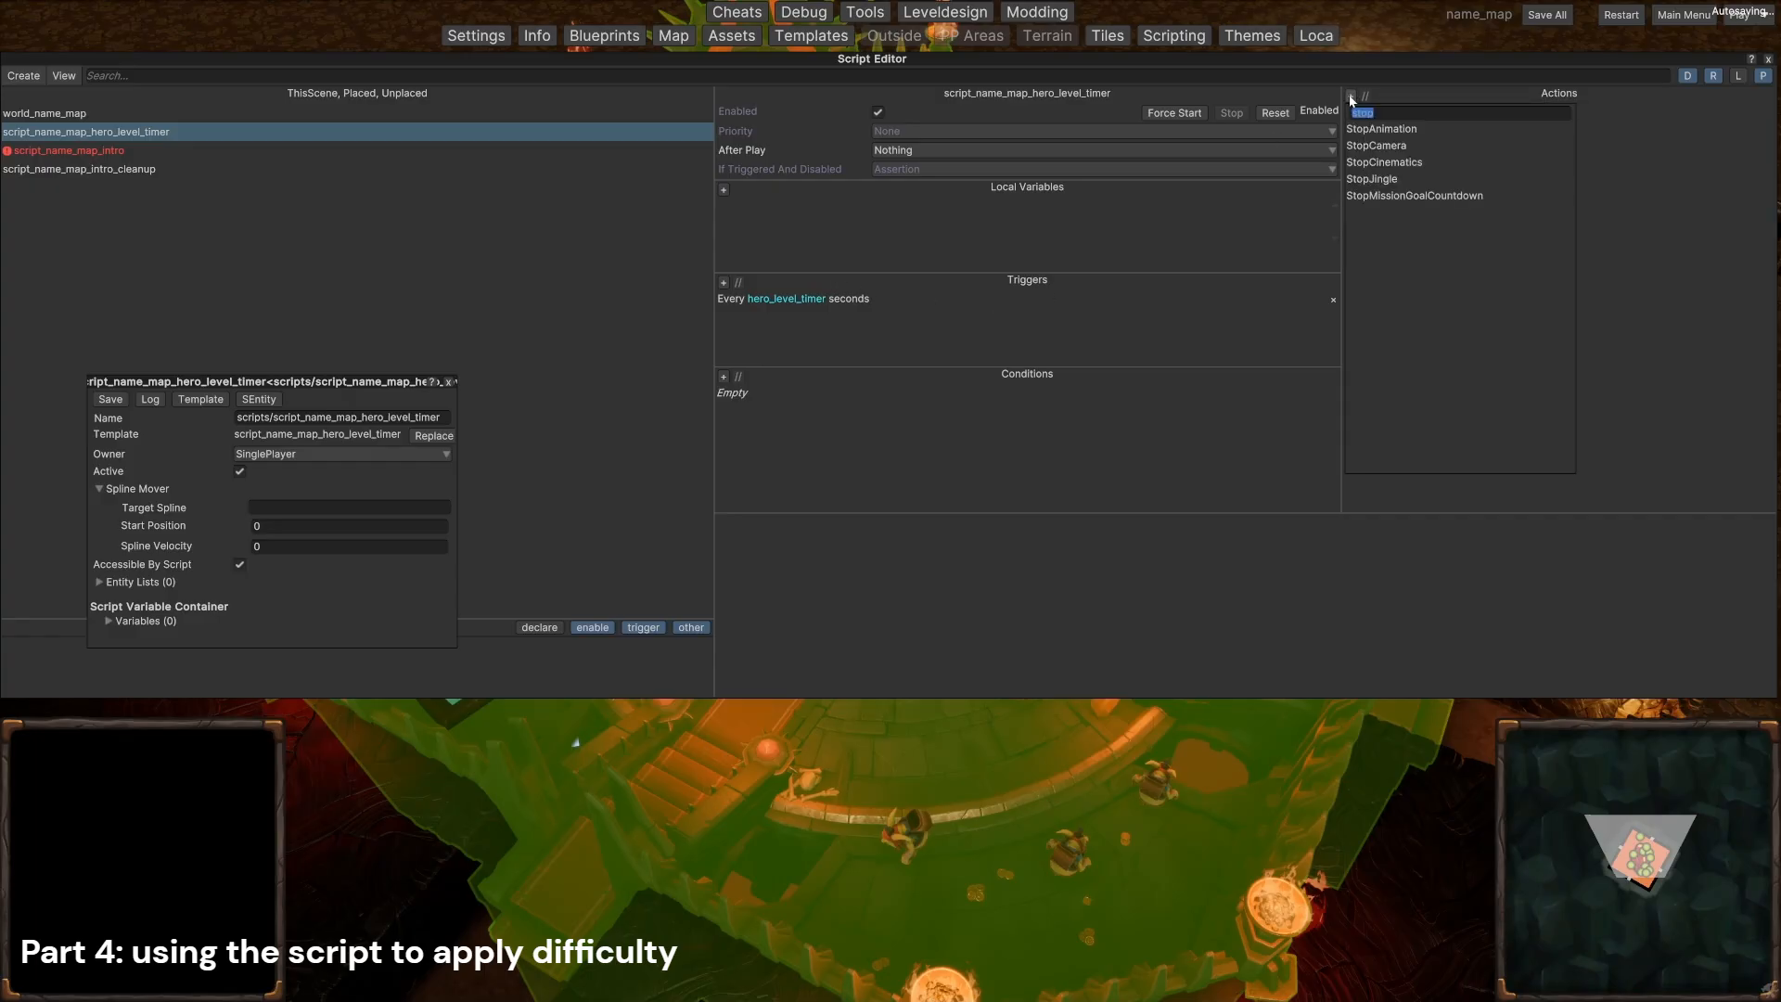
type("hero")
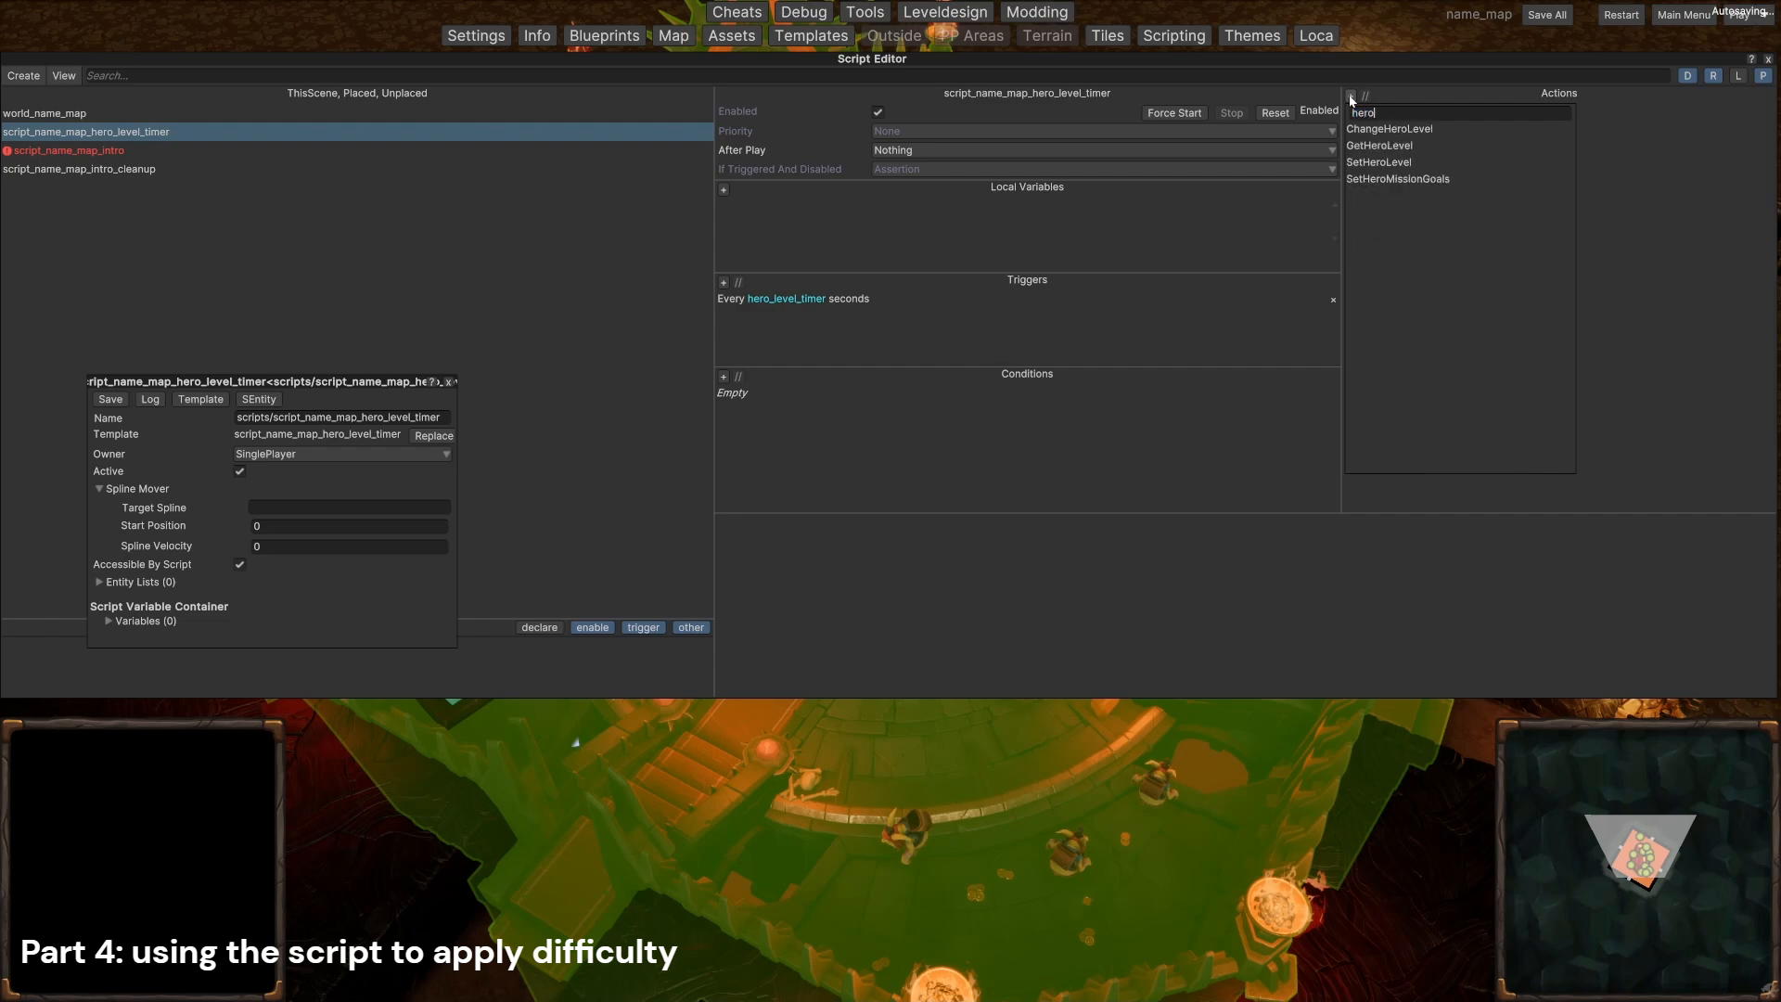
left_click(1405, 129)
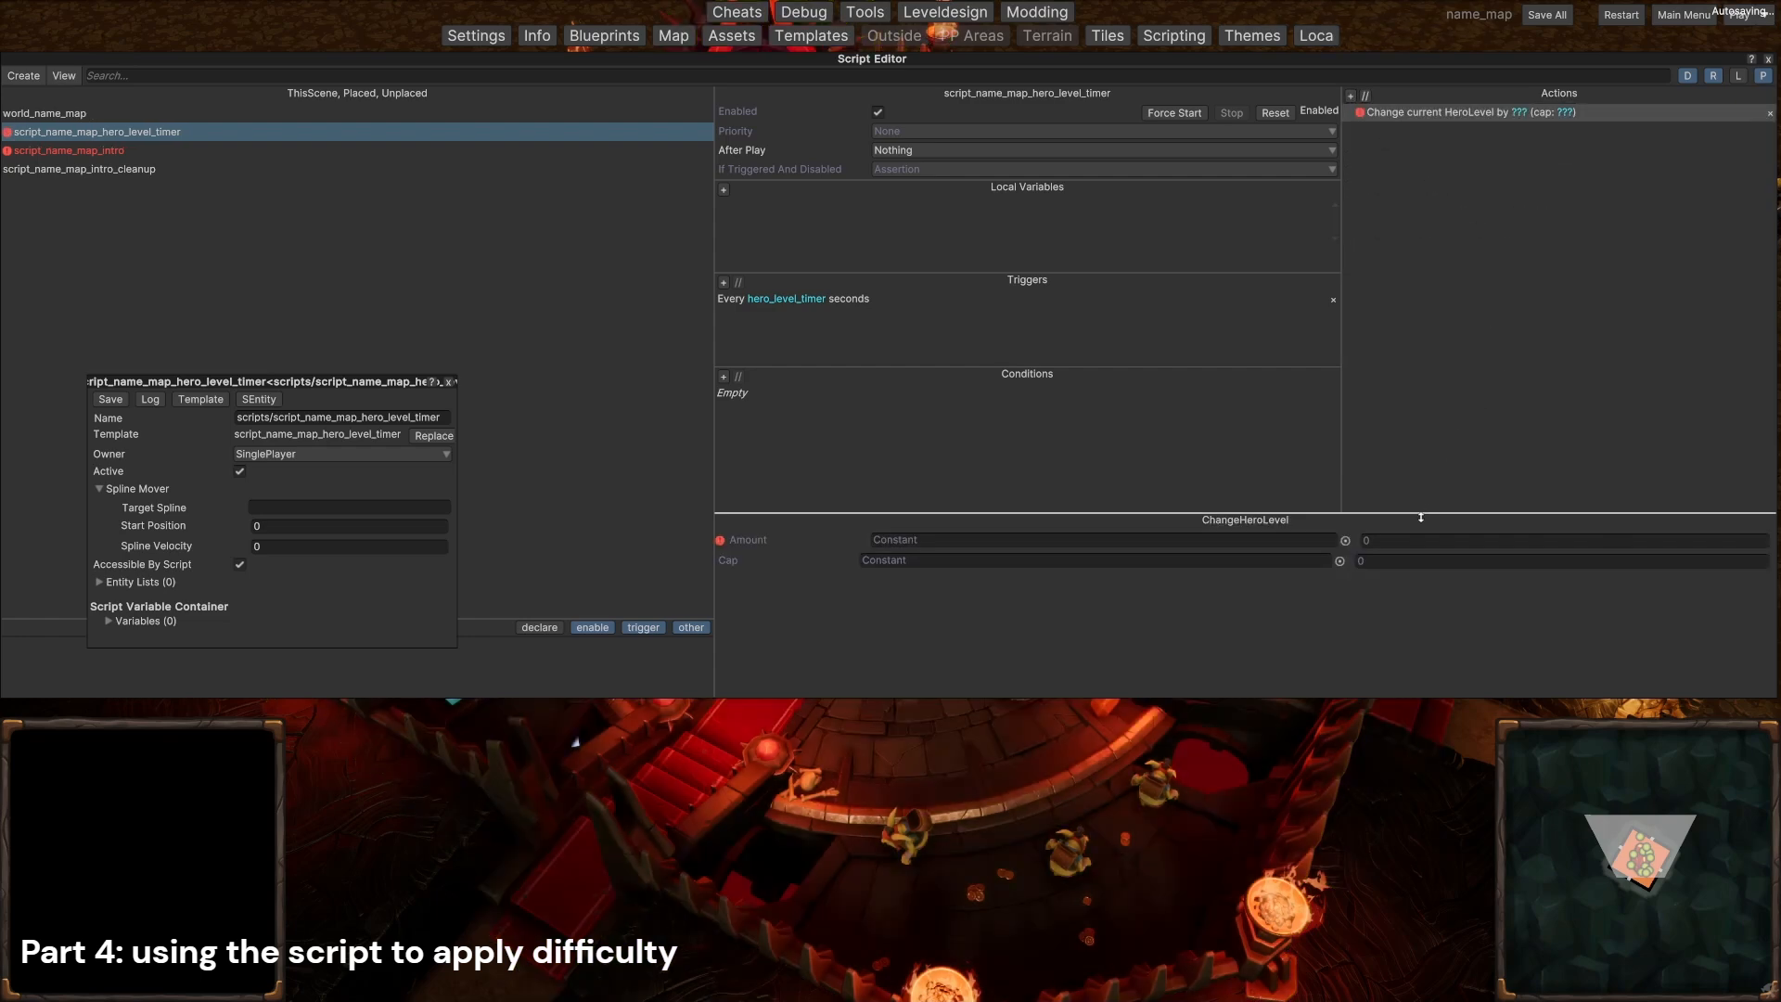
type("1")
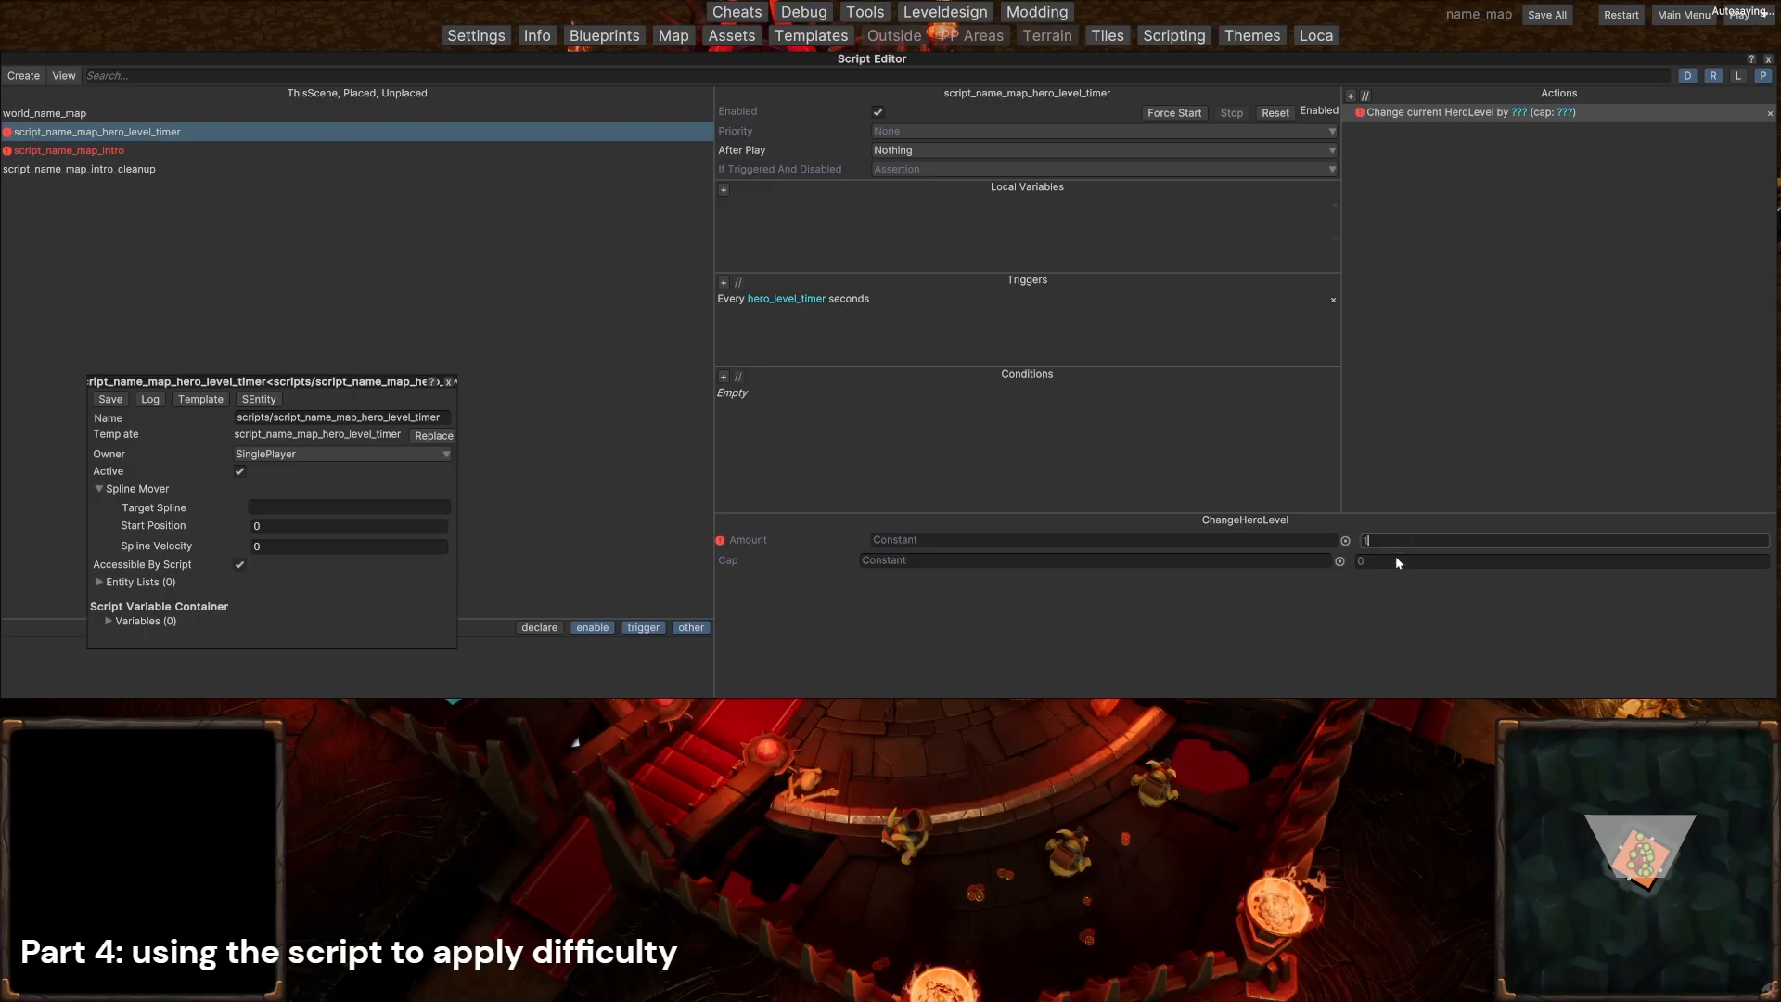
key("Return")
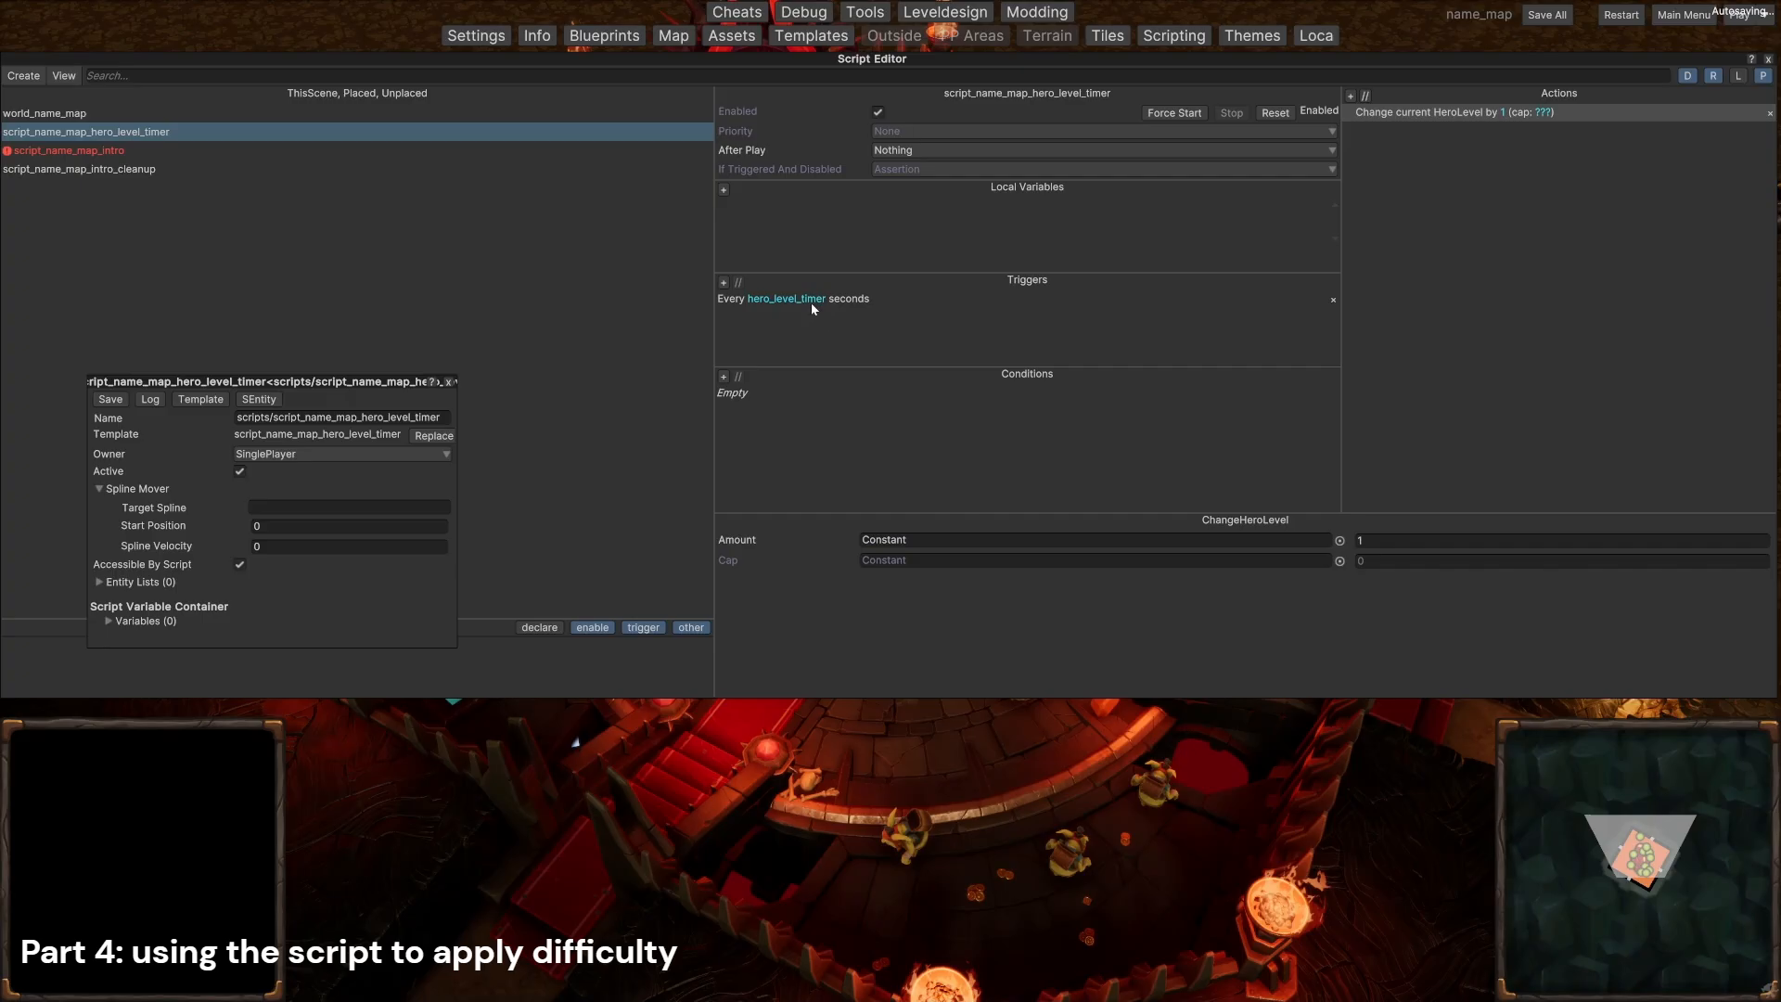
double_click(1397, 537)
double_click(1400, 561)
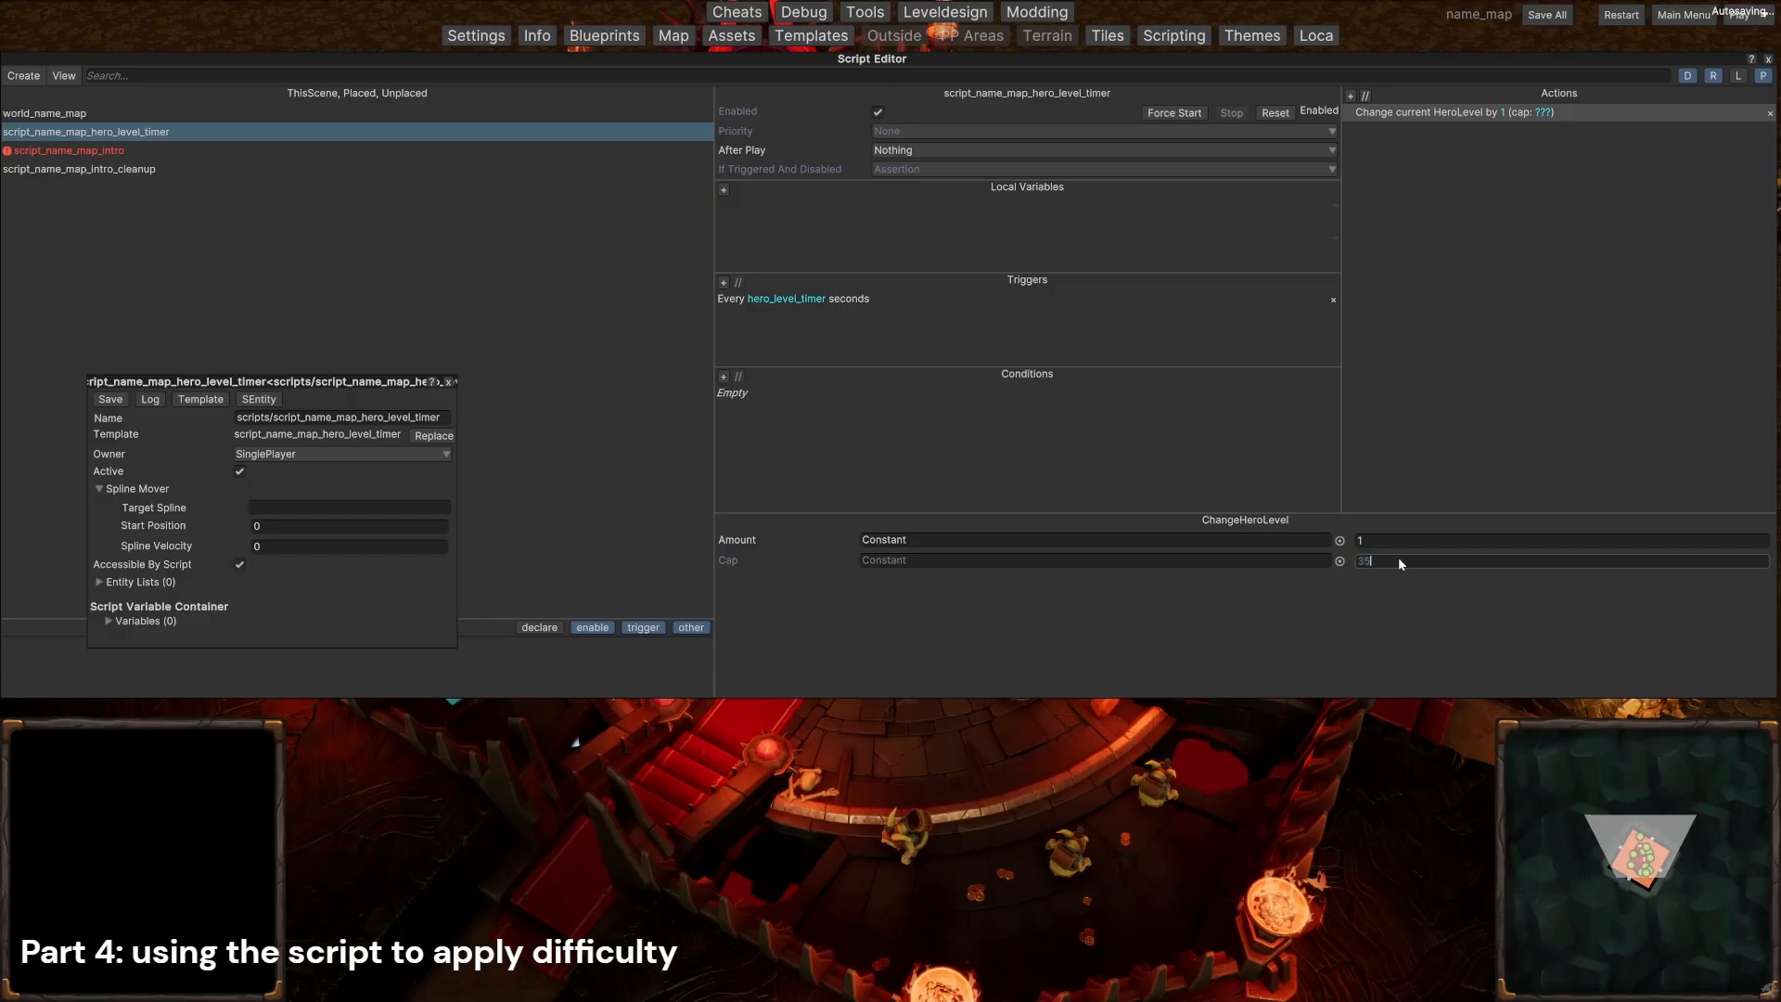
key("Return")
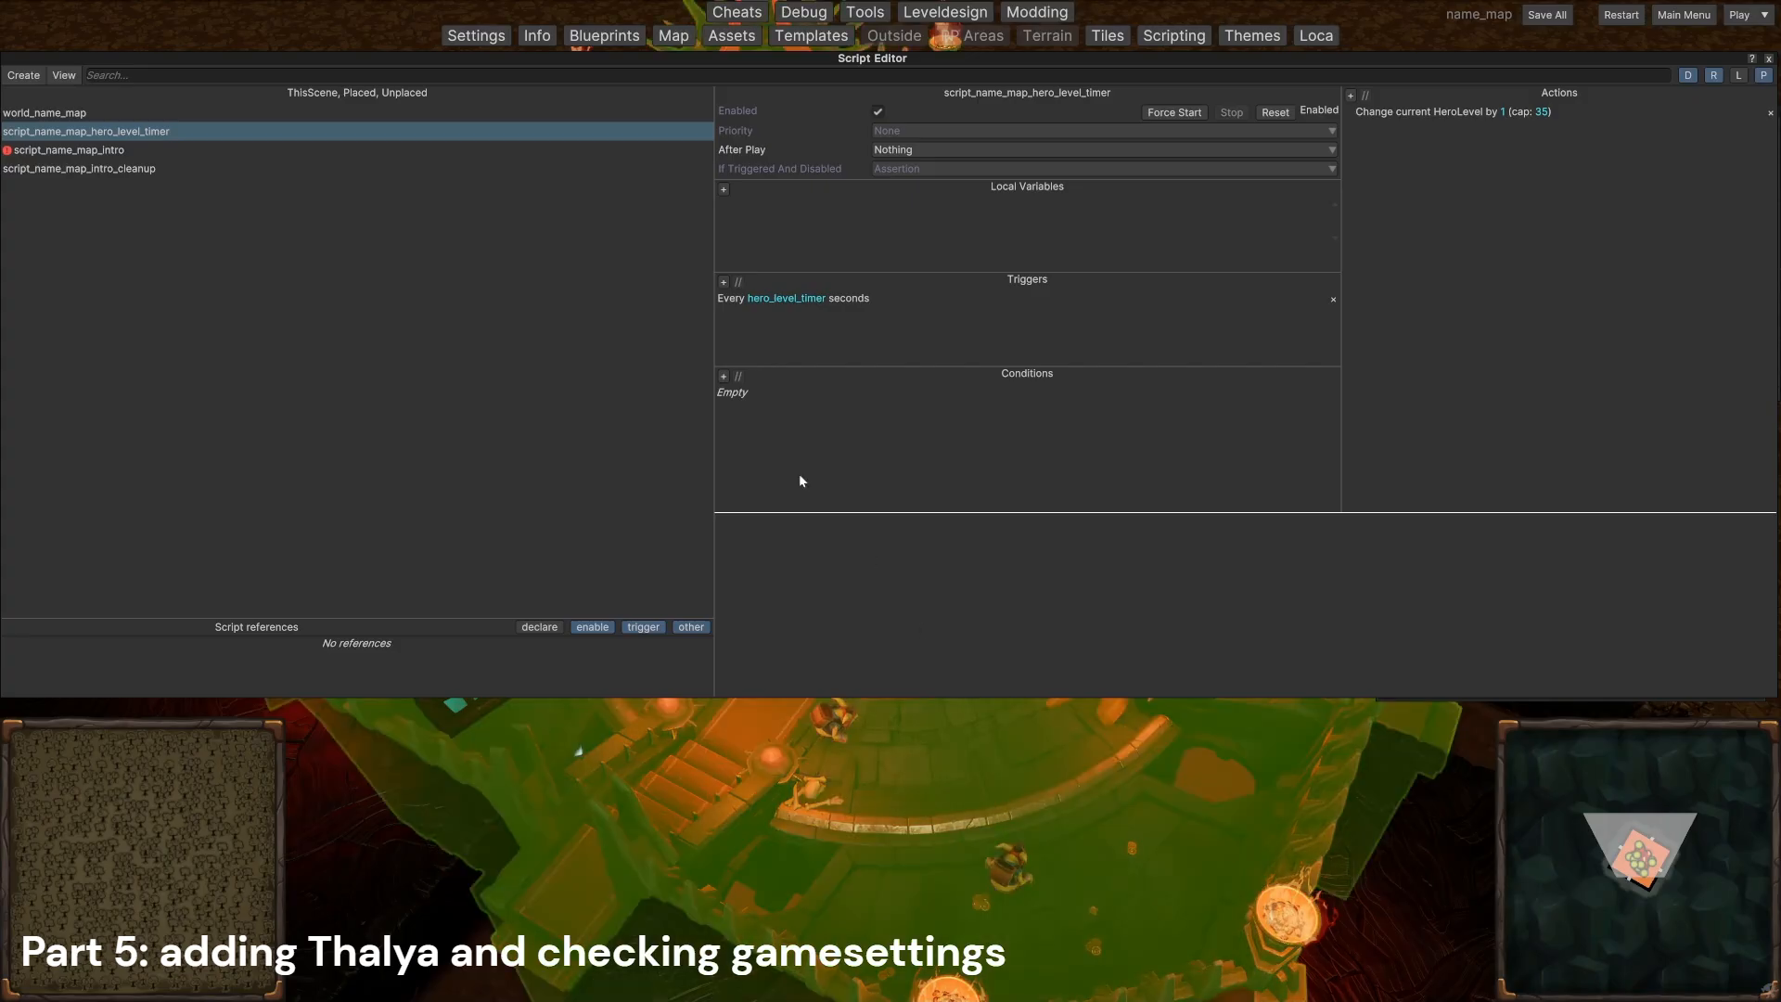
left_click(1767, 61)
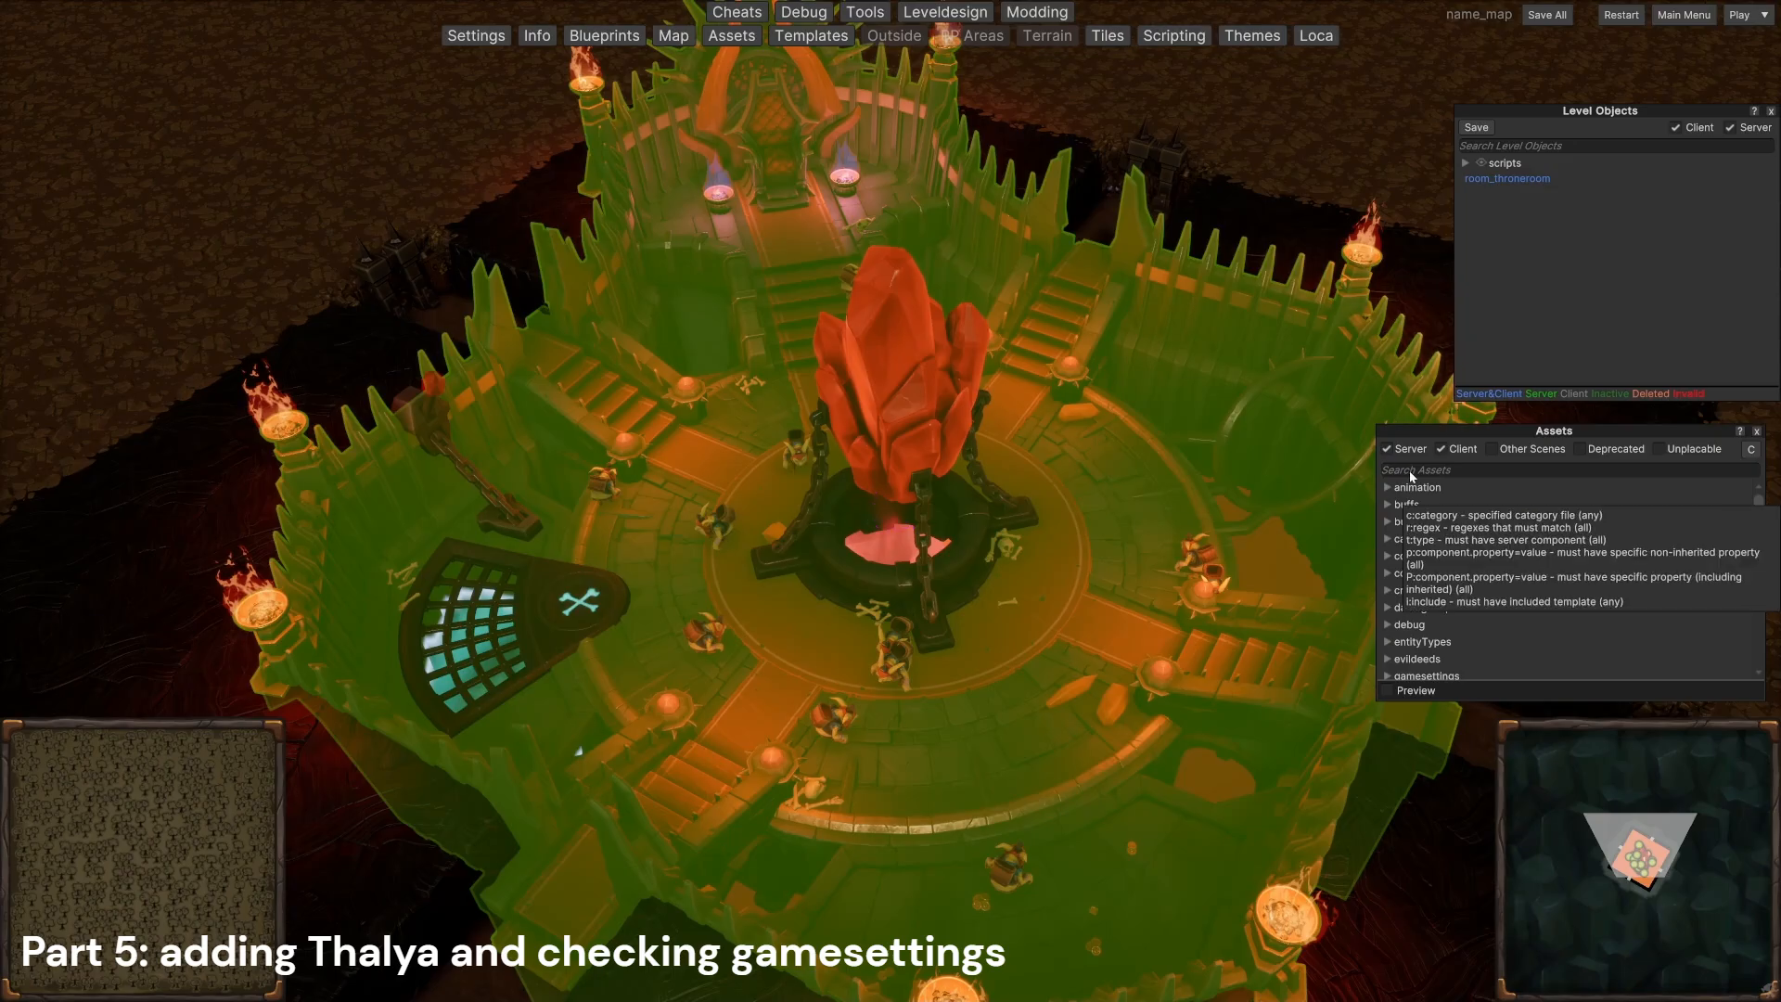
Step: Place the plot_protagonist_evil asset in the throne room, move it to about X 450.7, Z 443.6, and save the whole map
left_click(1412, 473)
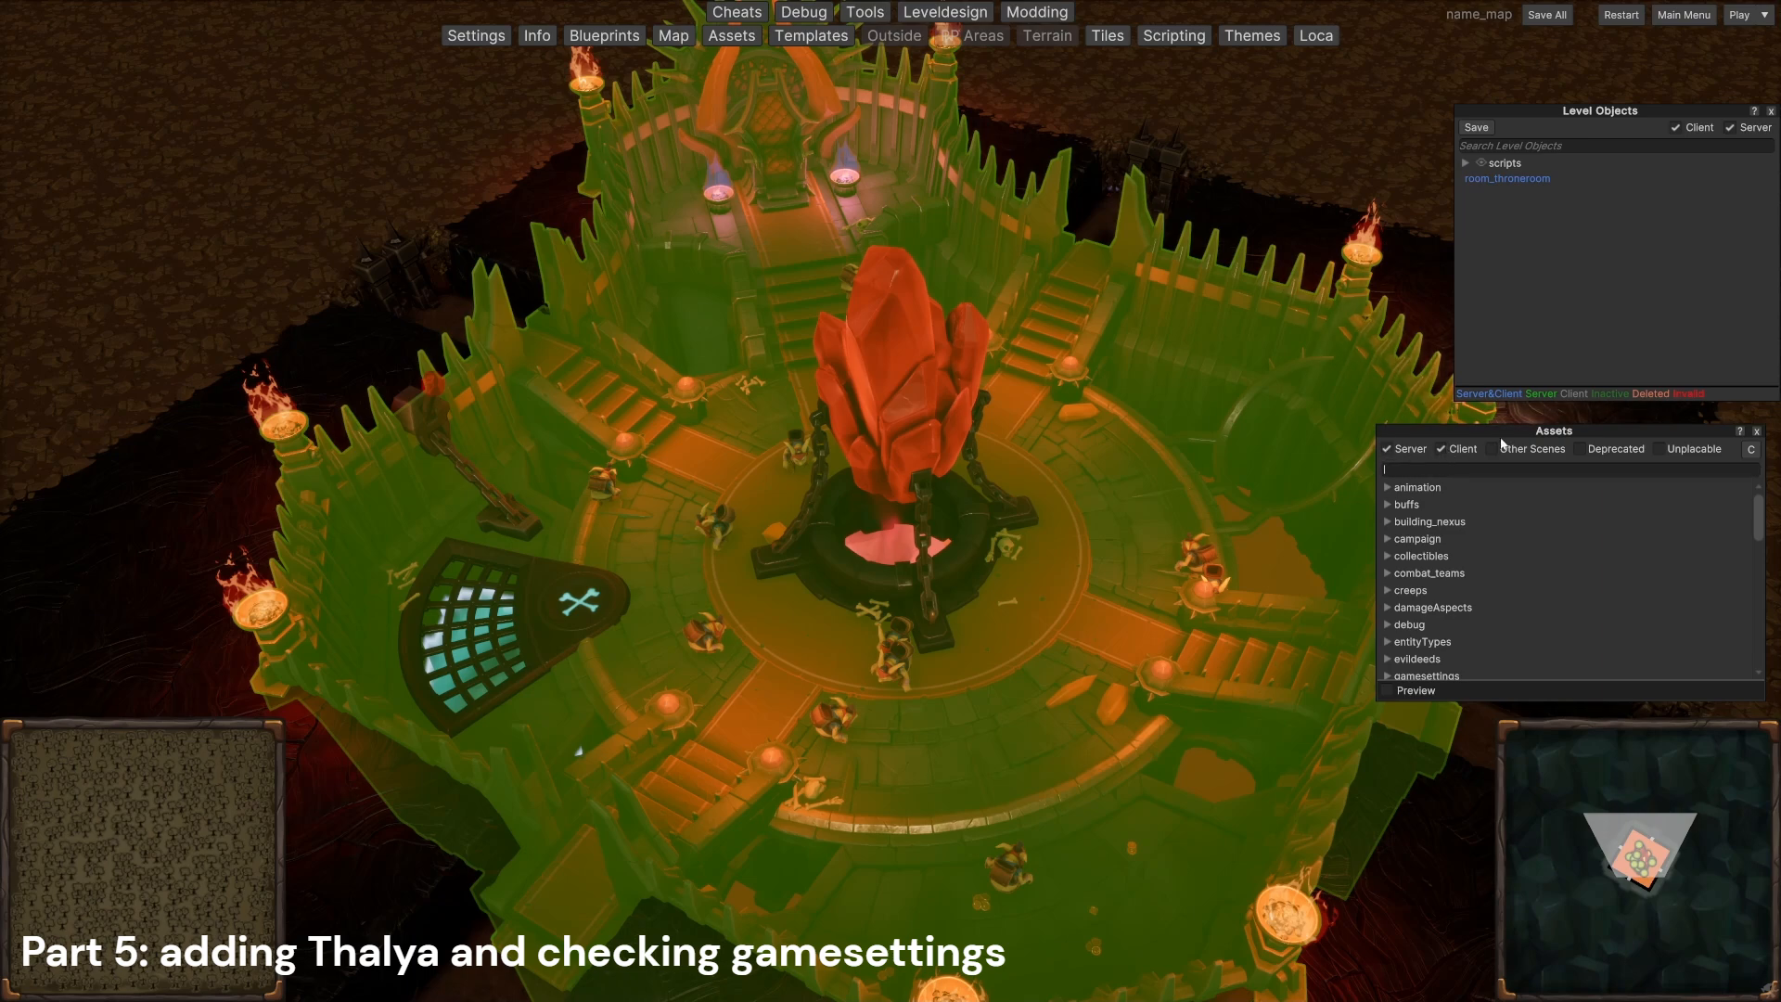
left_click(1559, 469)
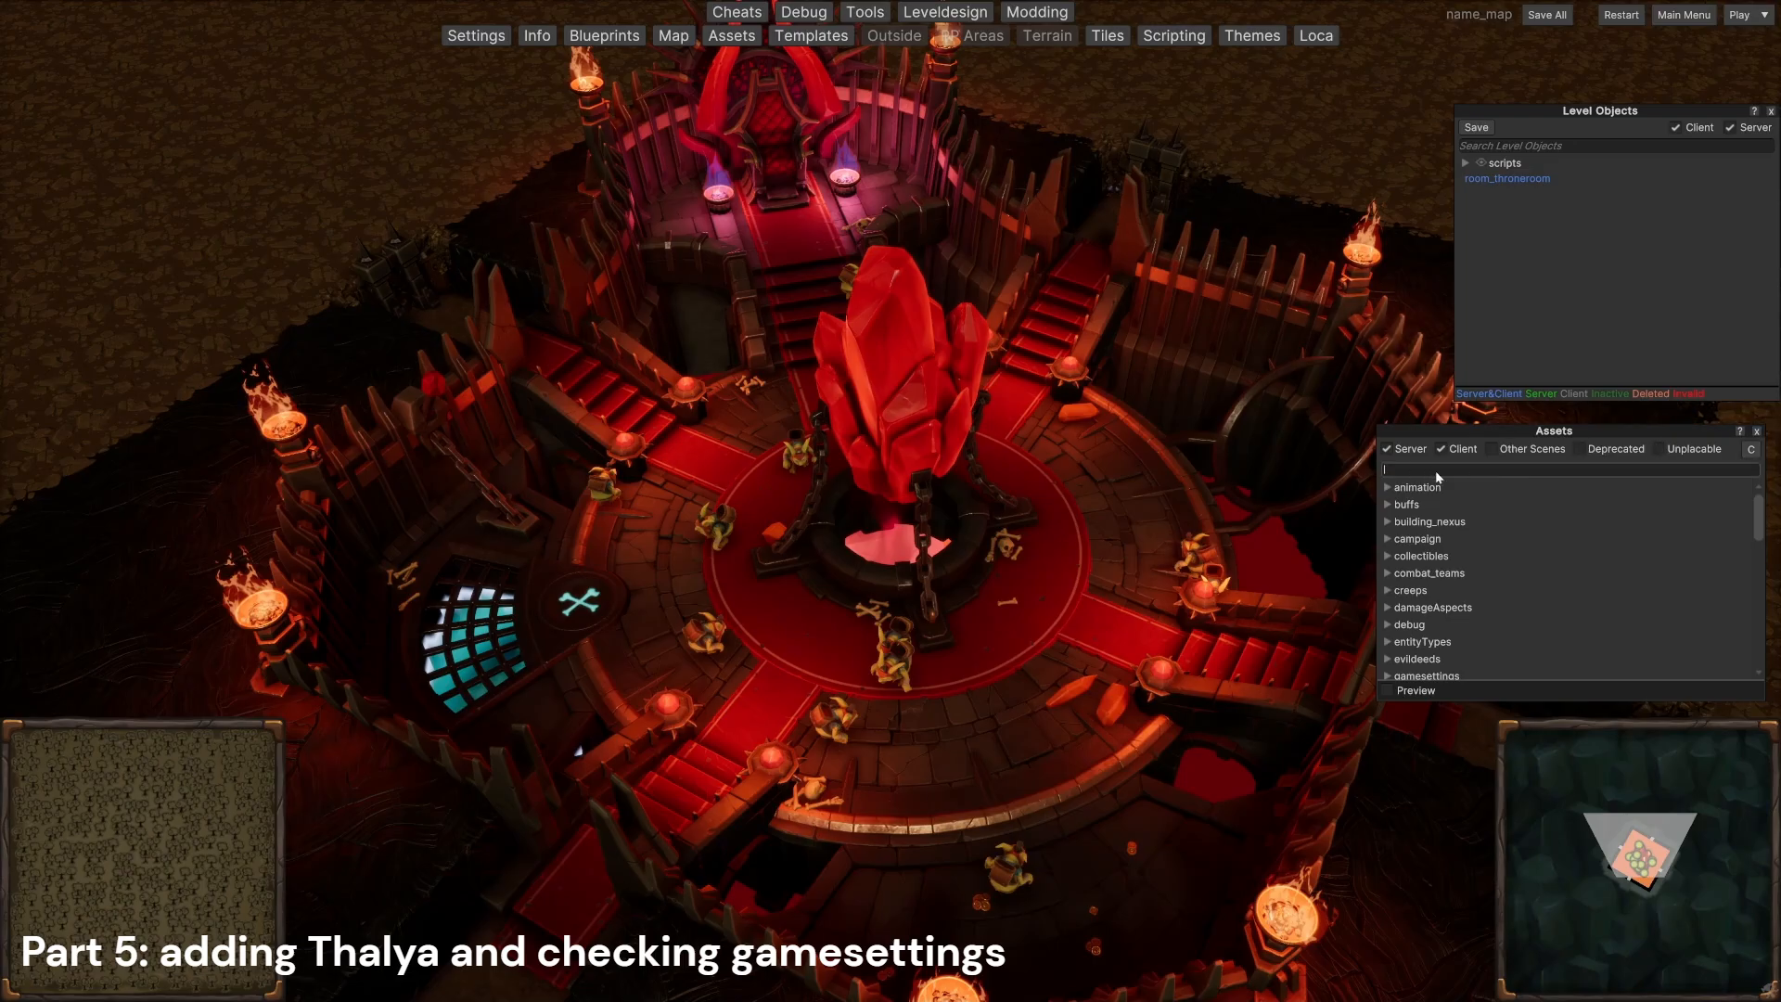
mouse_move(1414, 462)
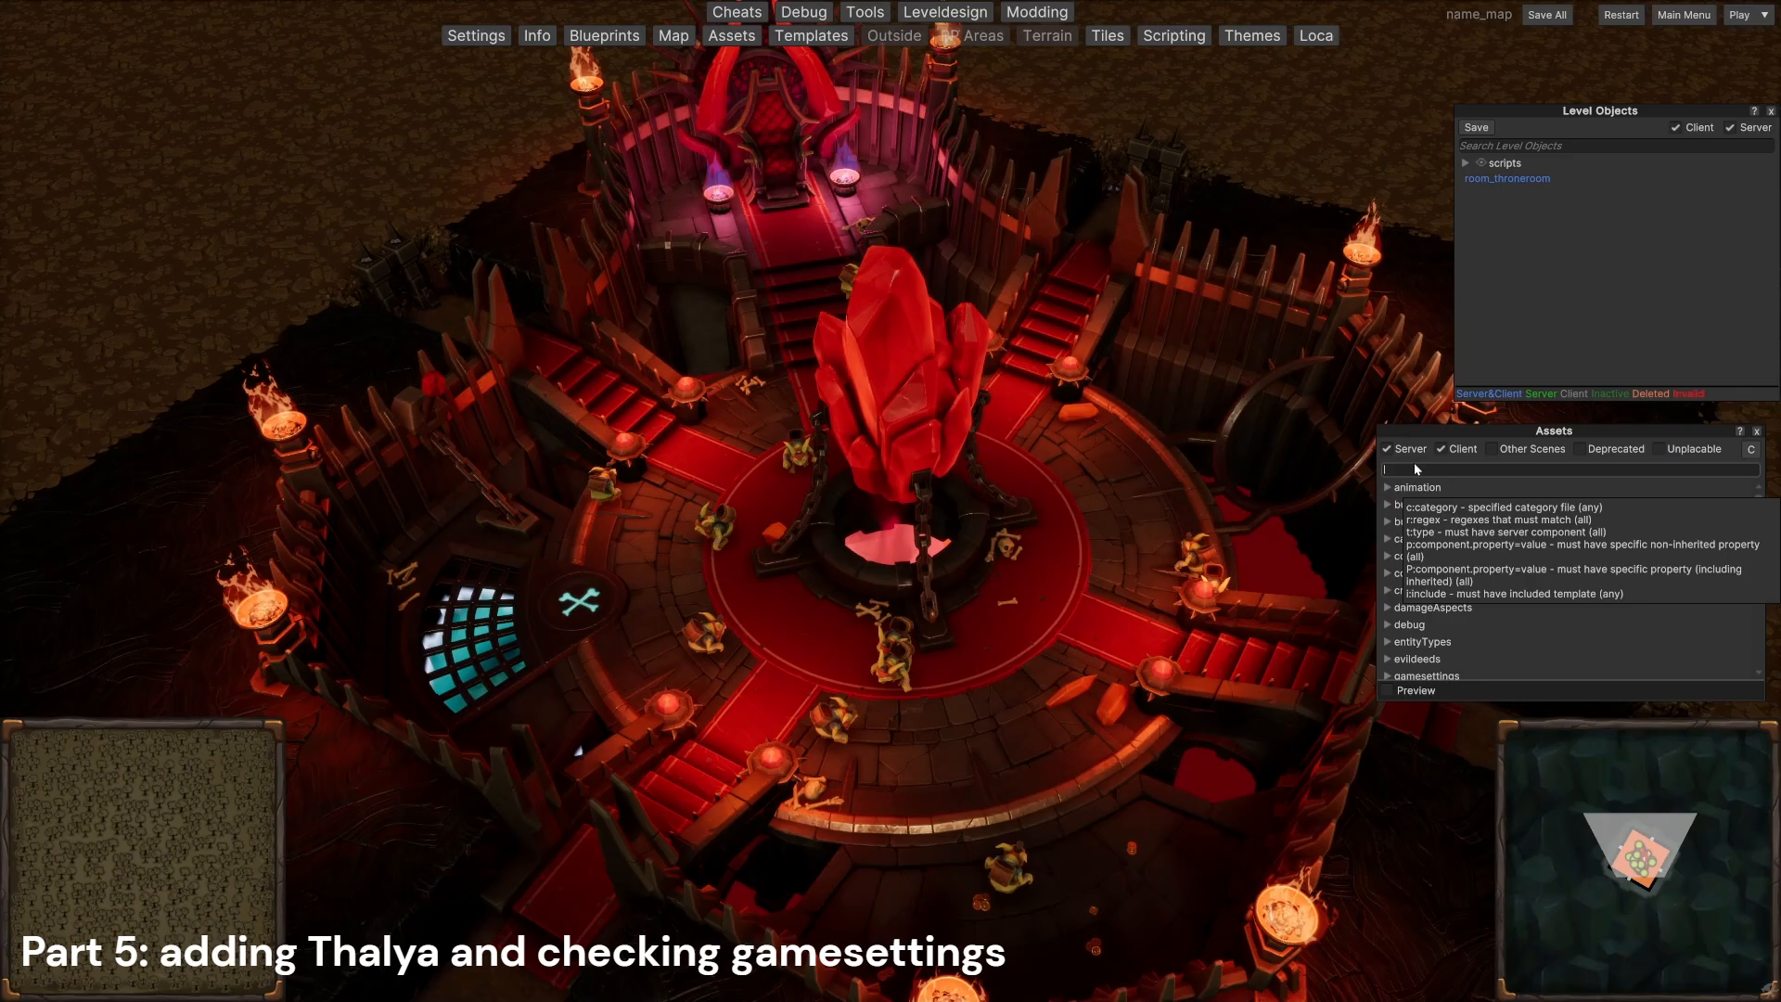
type("protagonis")
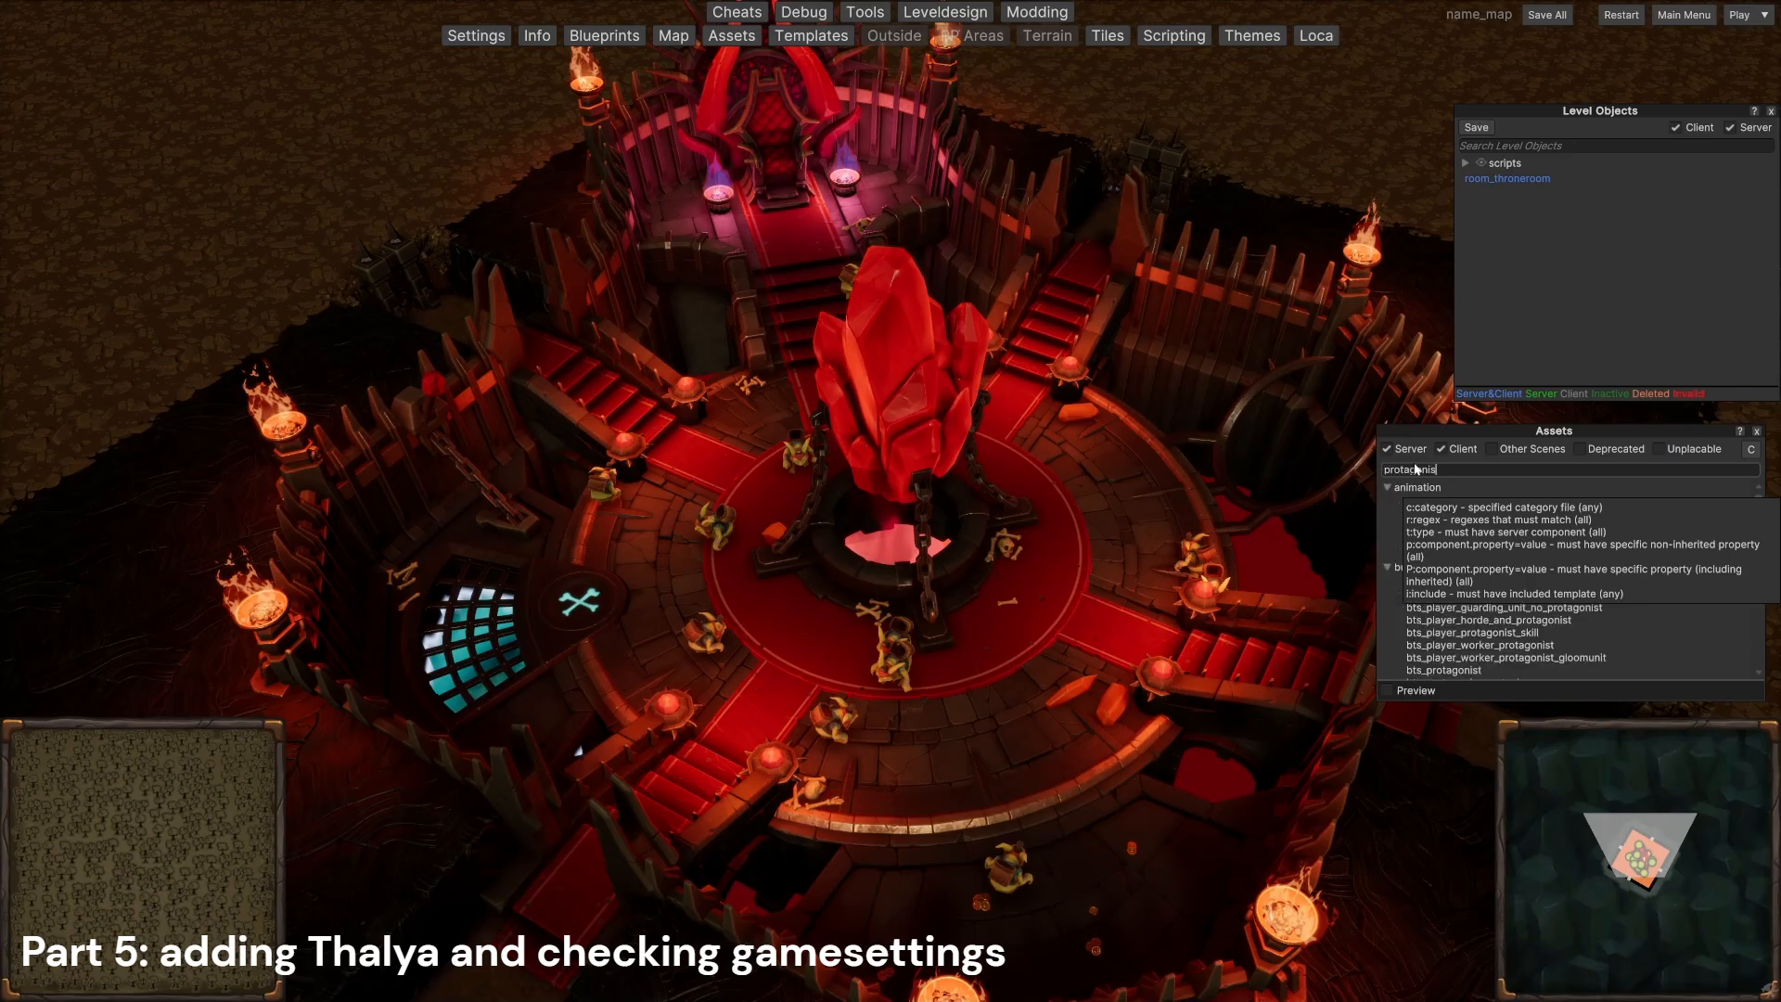
type("t_evil")
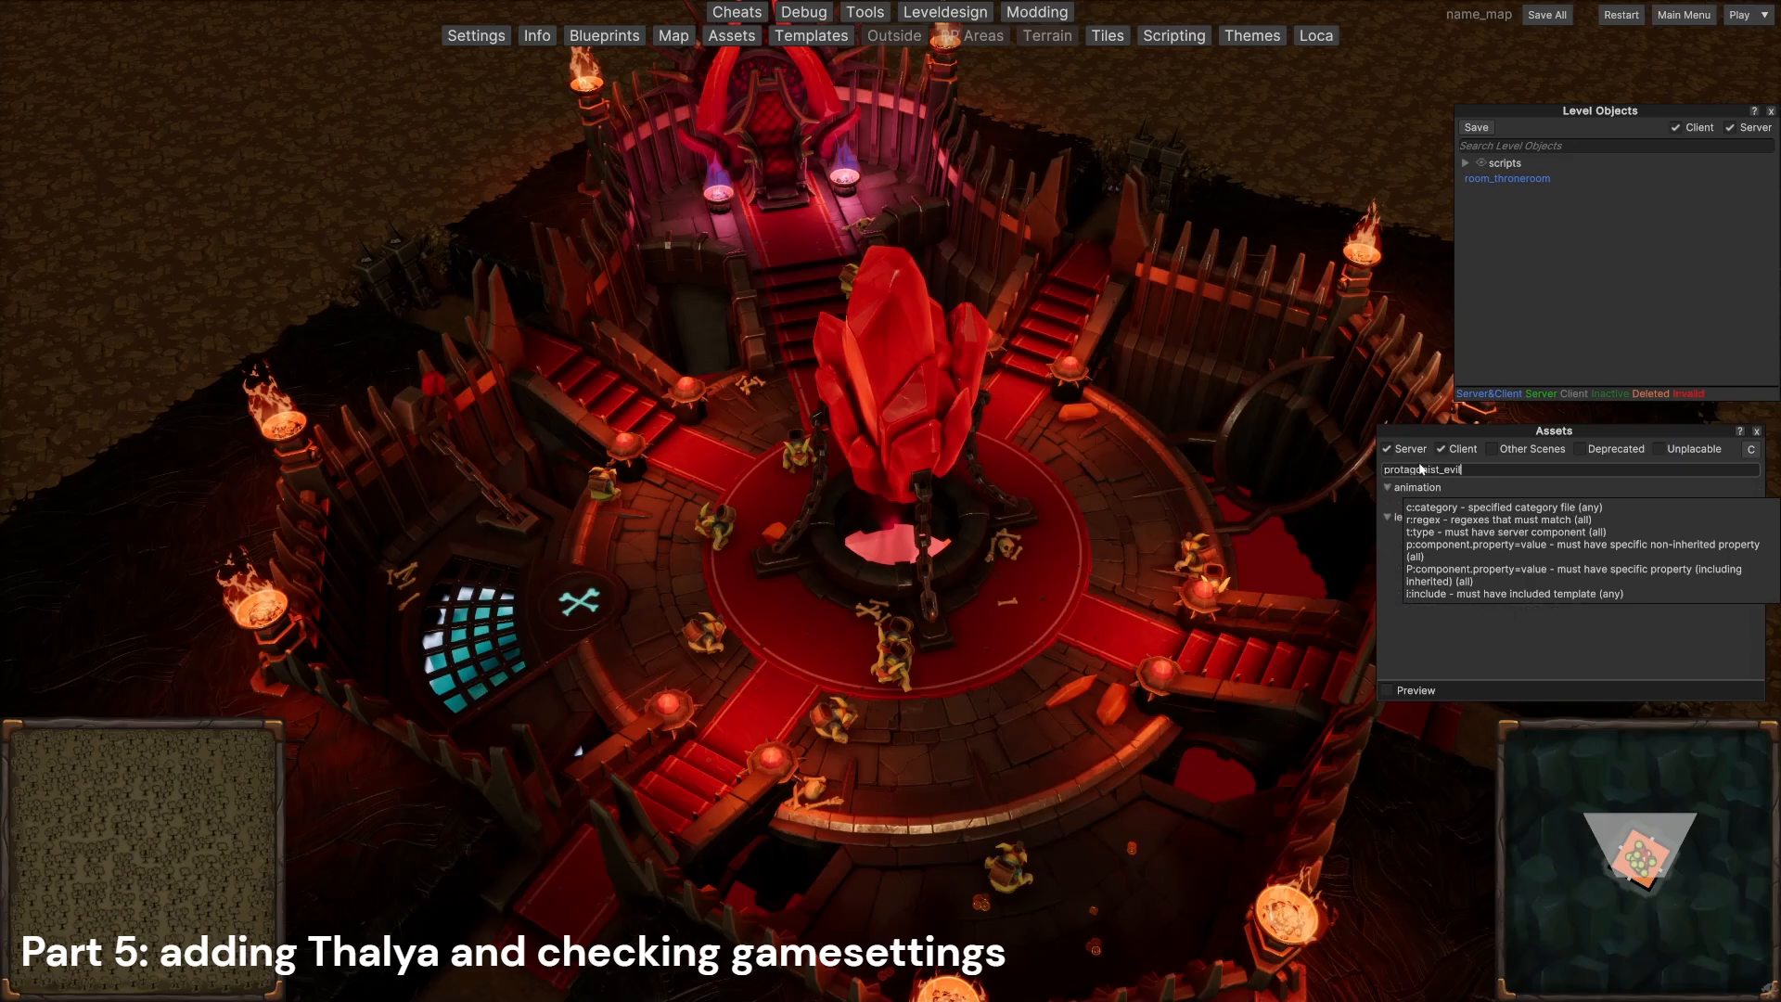
left_click(1463, 533)
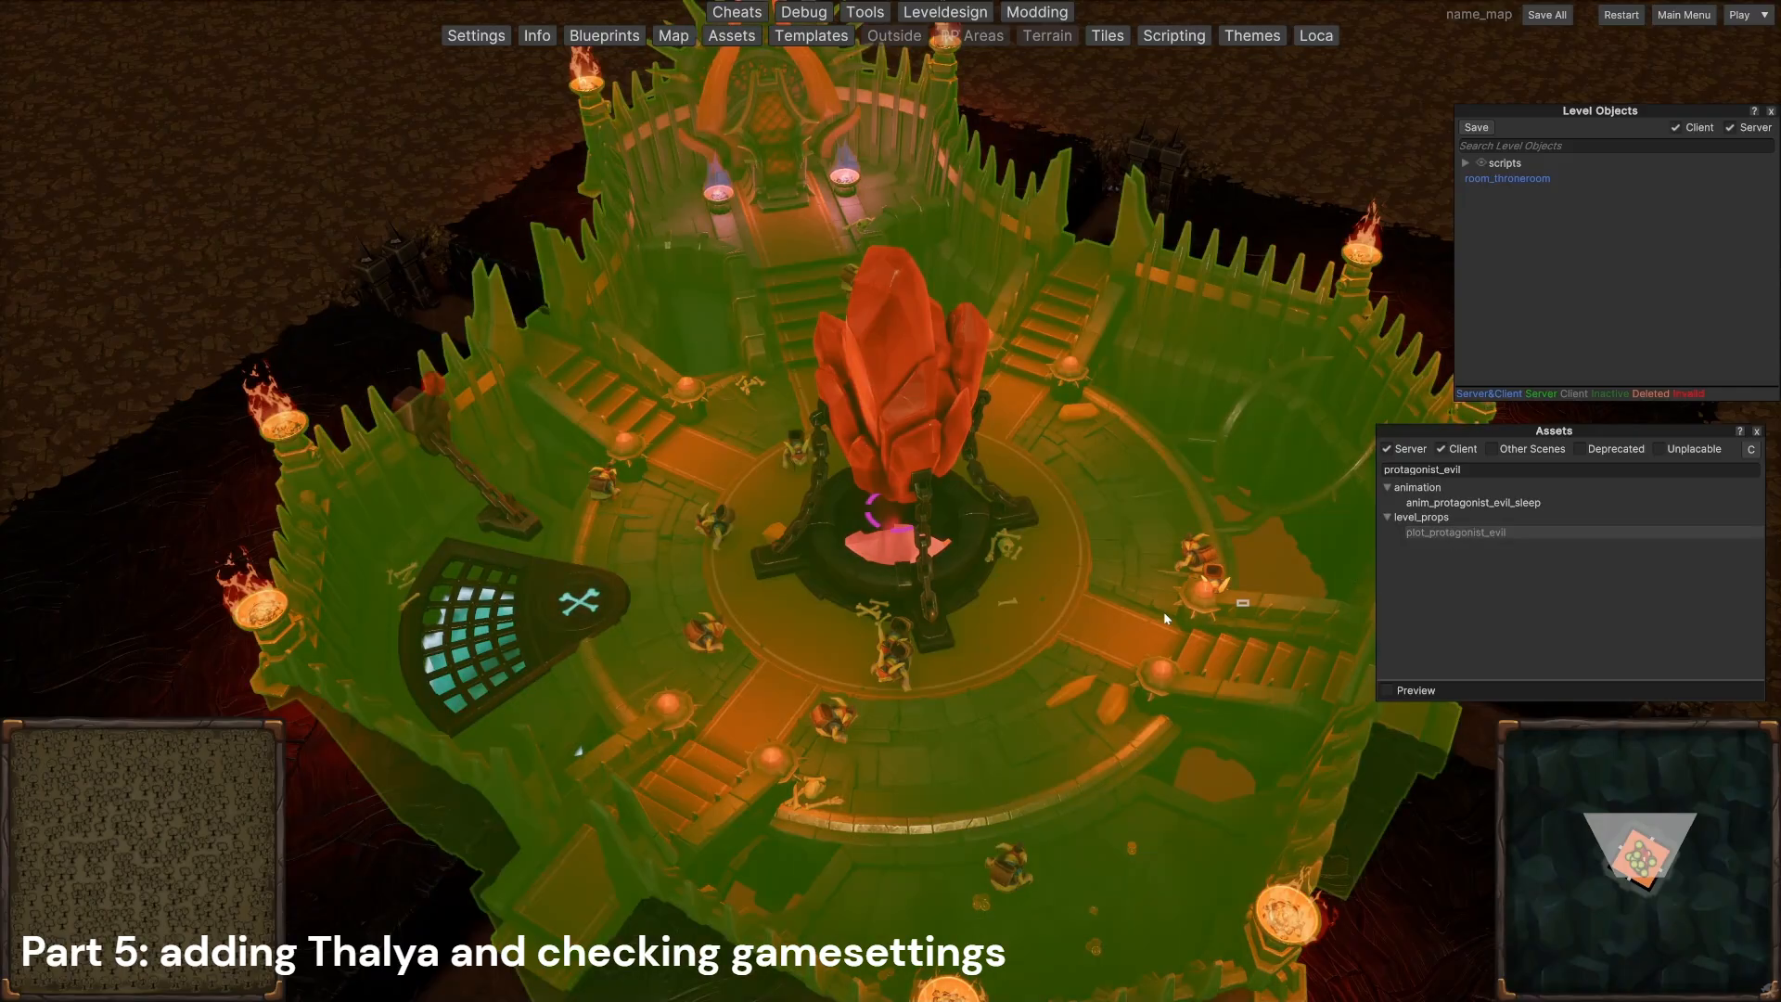
left_click(920, 708)
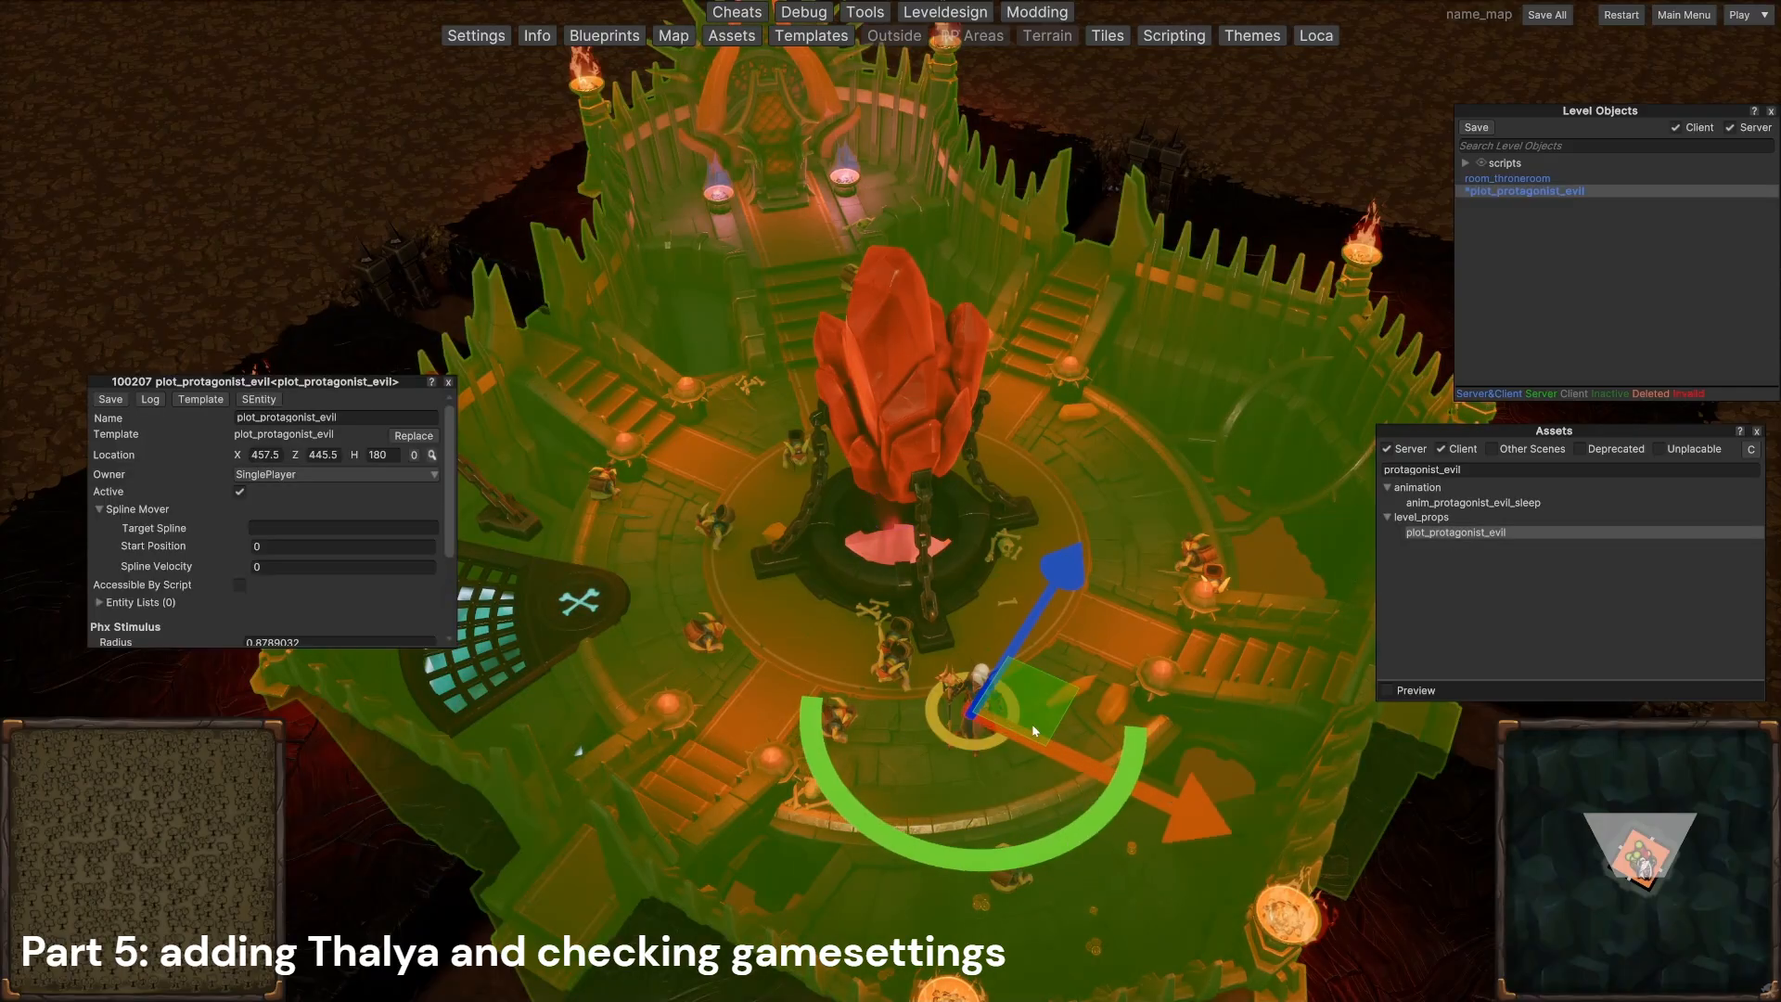
left_click_drag(1031, 724, 805, 664)
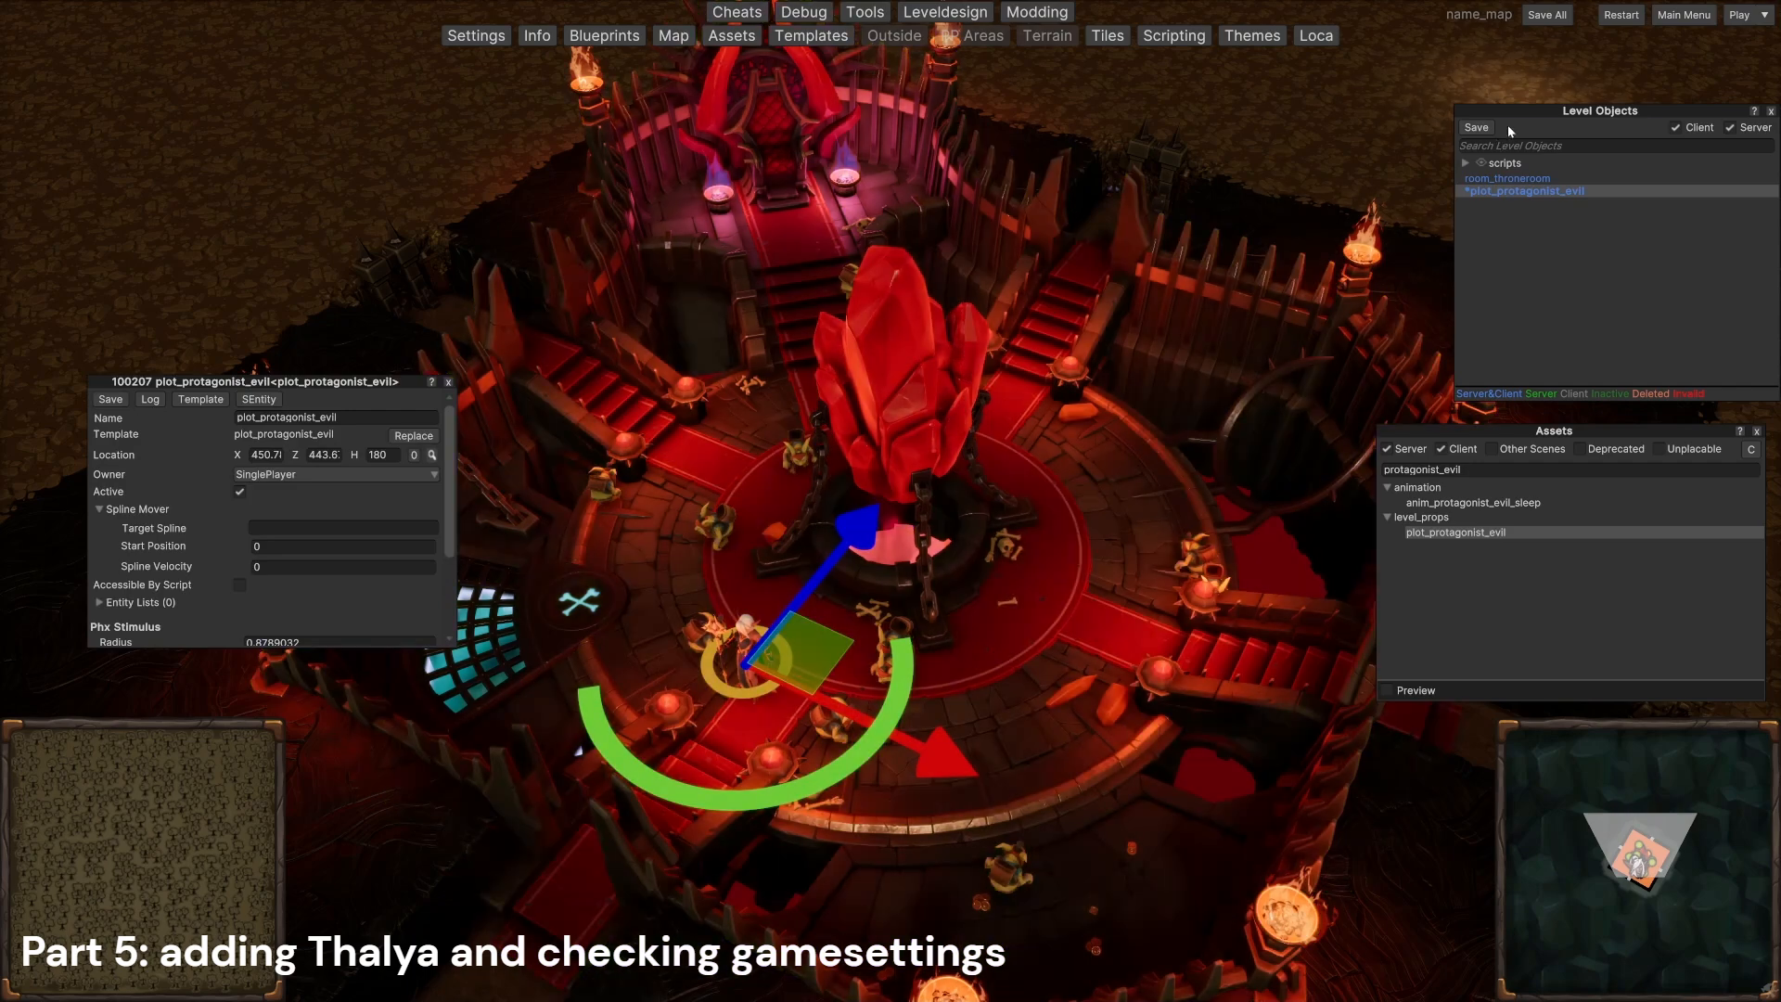
left_click(1546, 16)
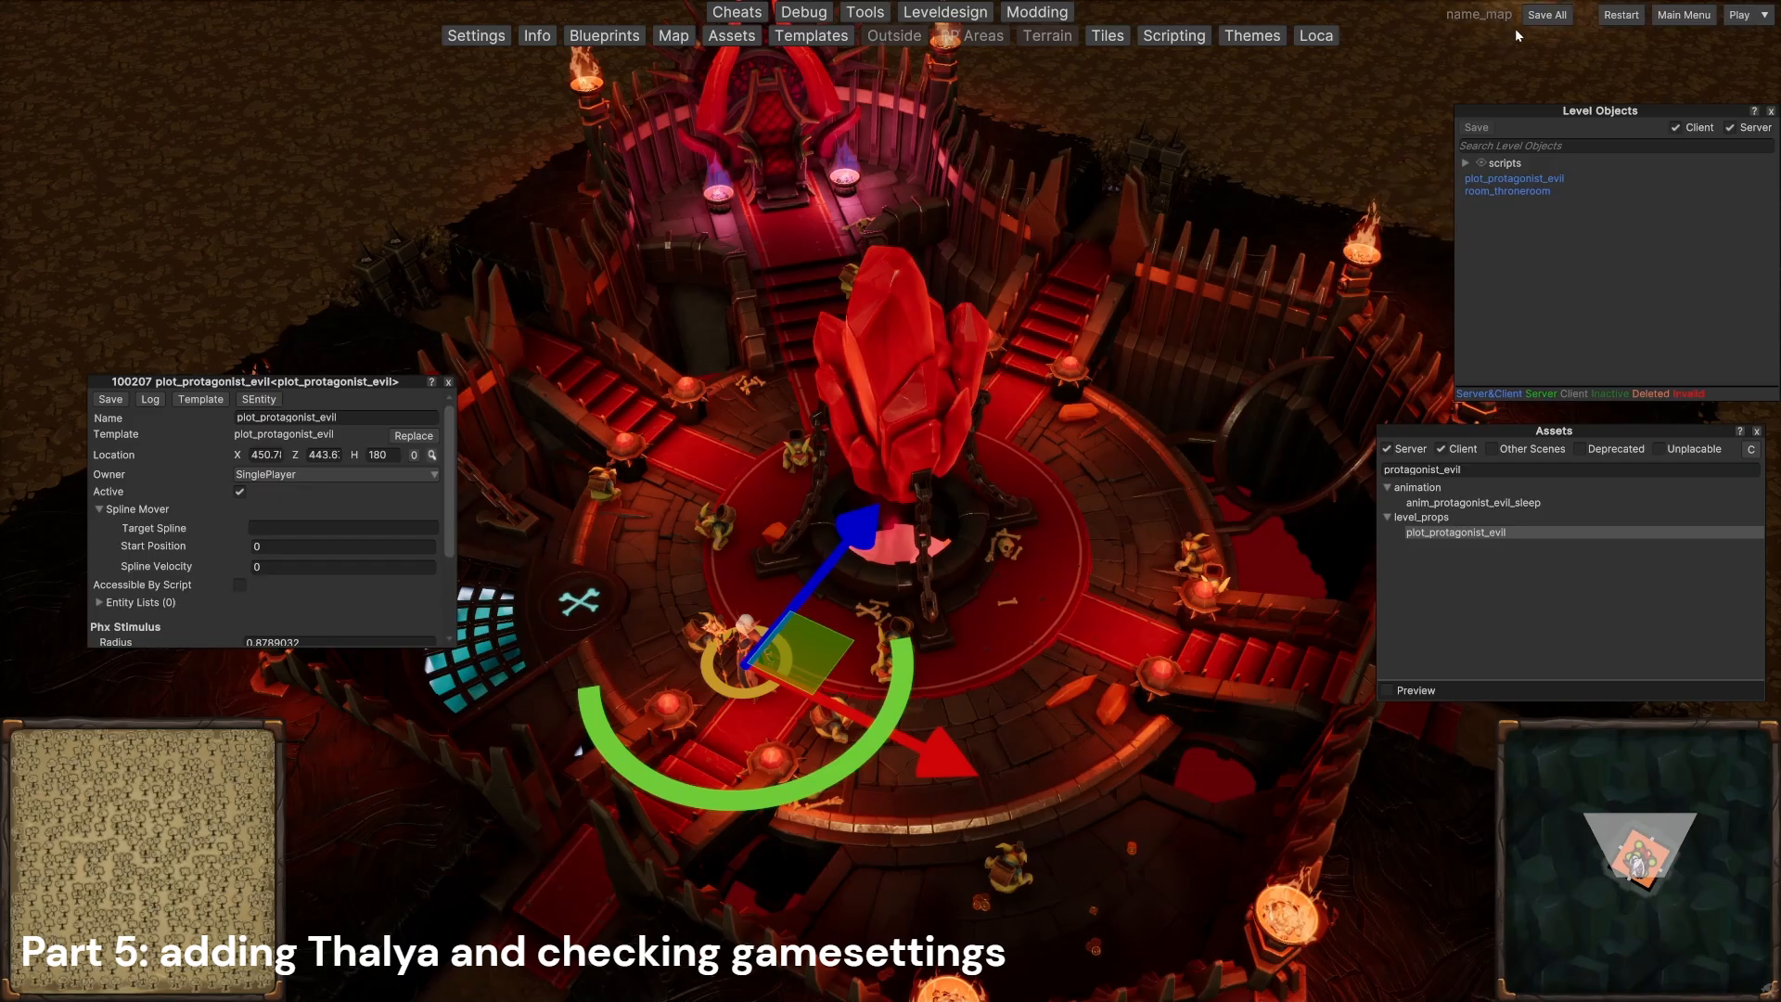
Step: Exit to the main menu and select the name map entry among the community maps
left_click(1677, 17)
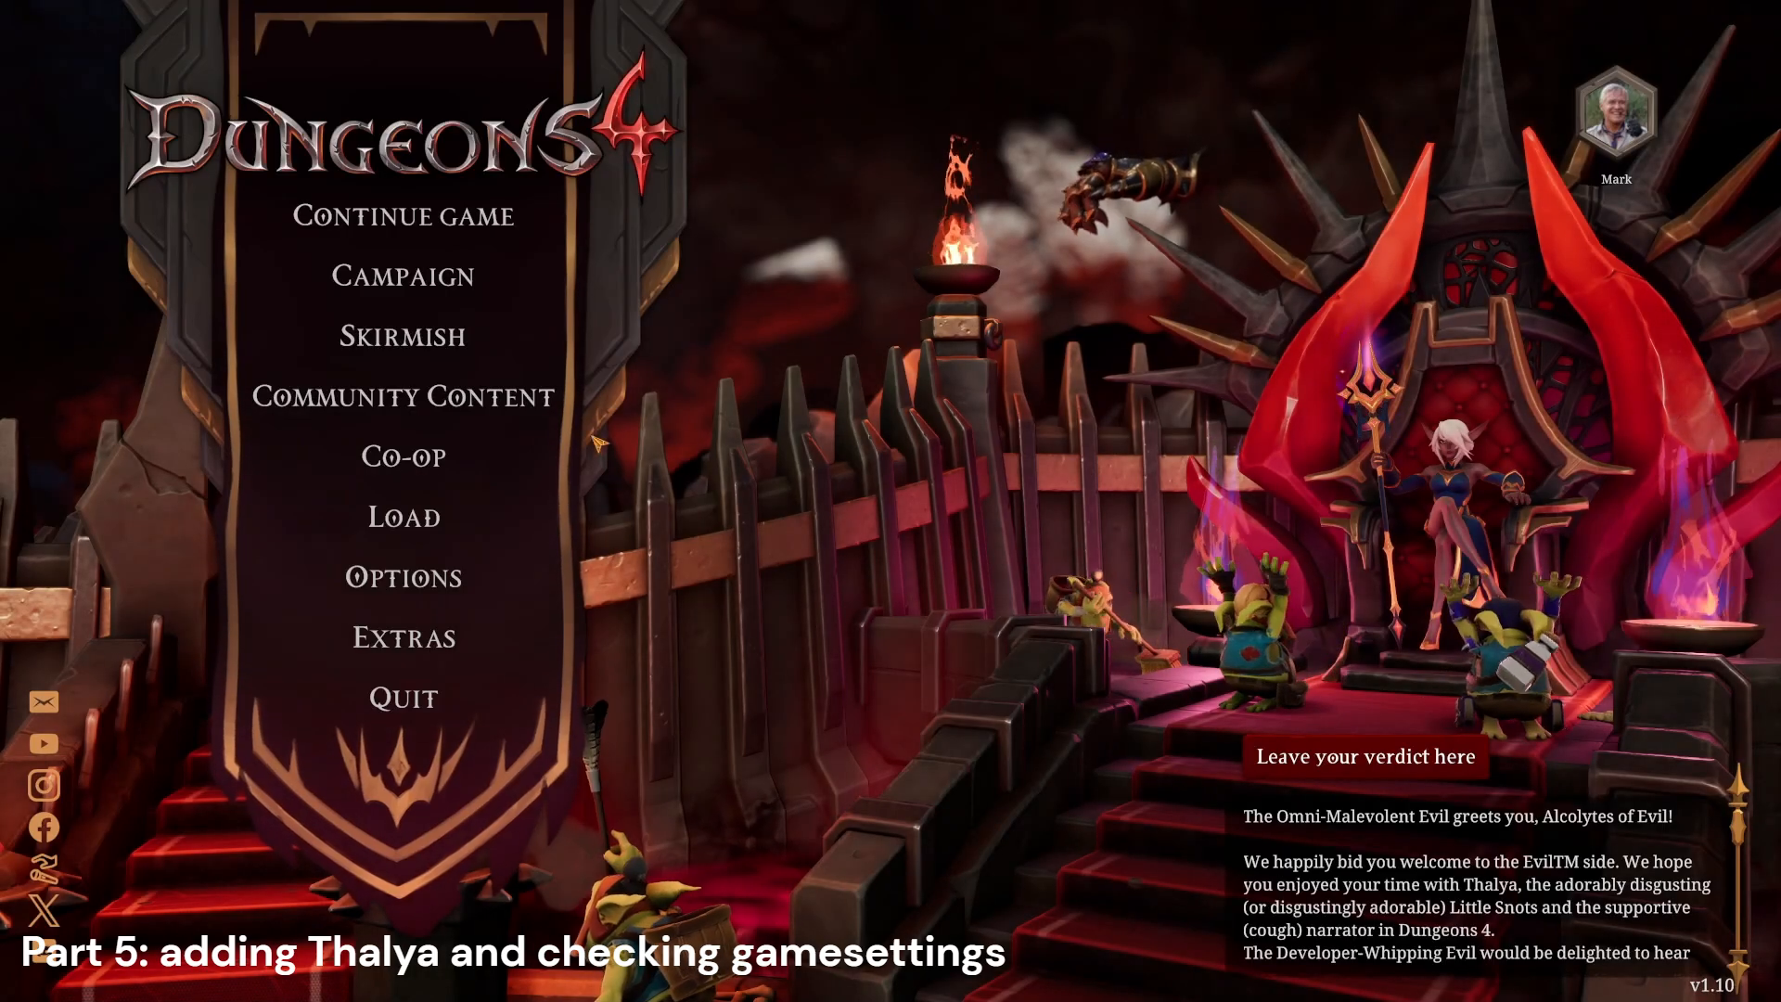
left_click(422, 401)
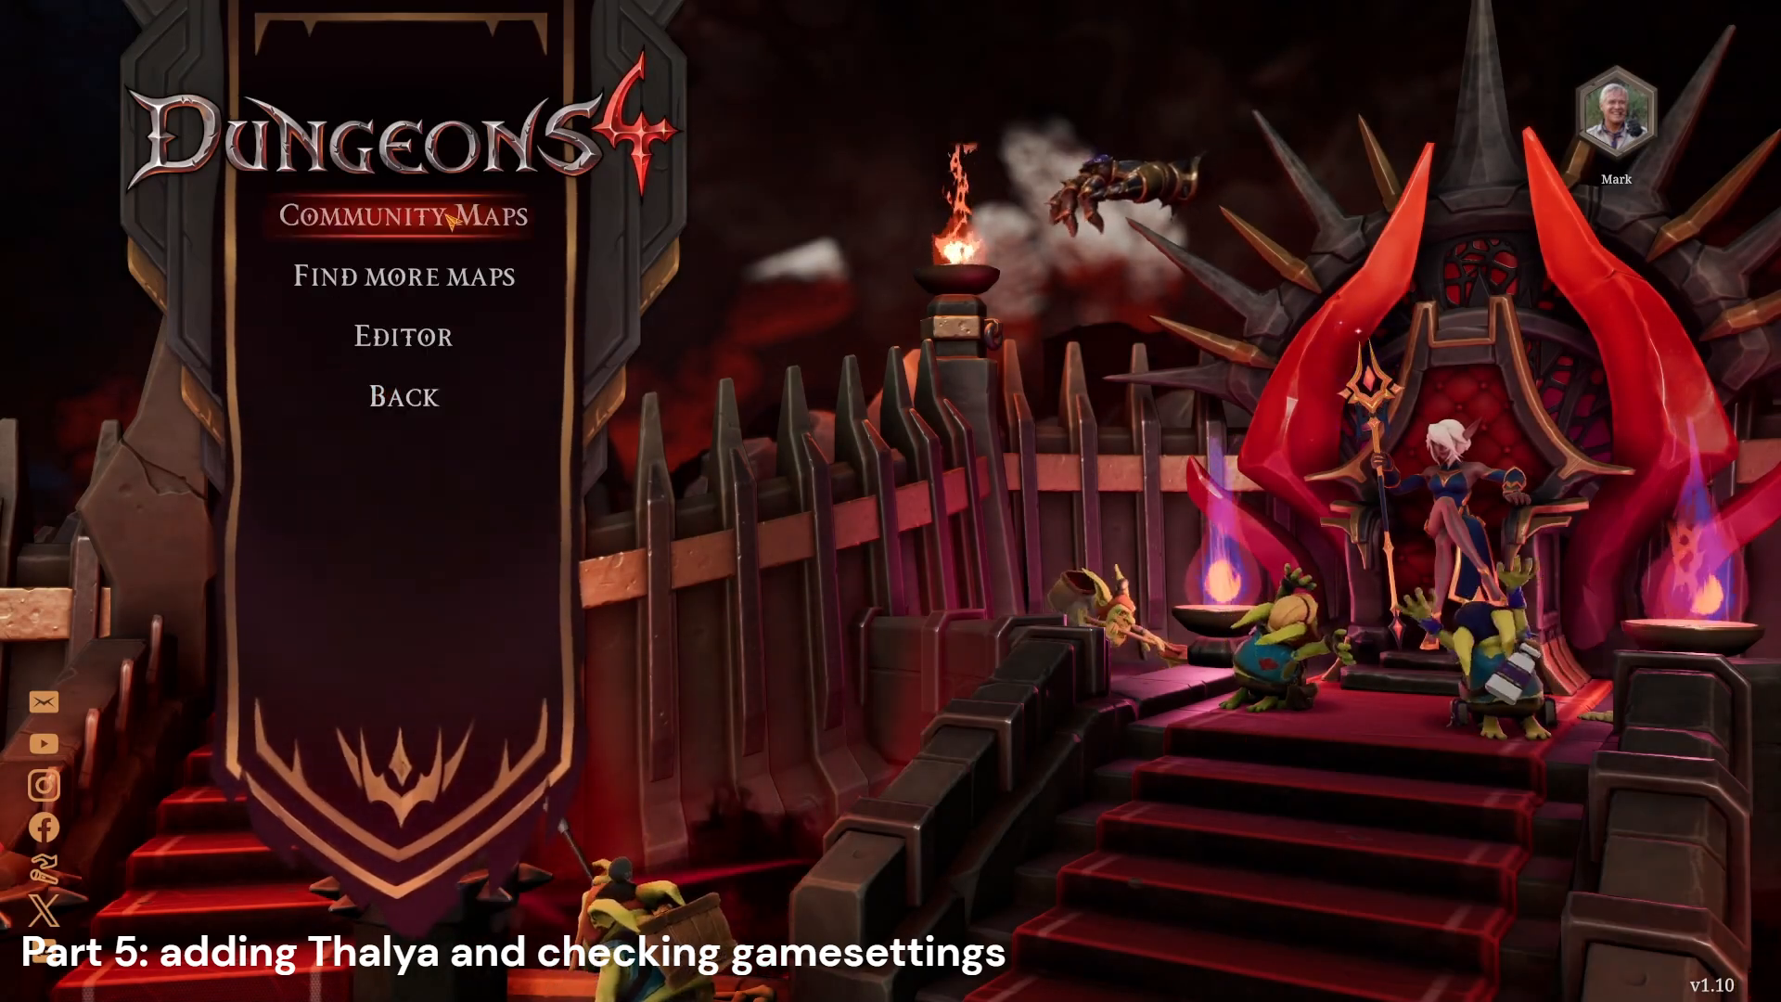
left_click(402, 217)
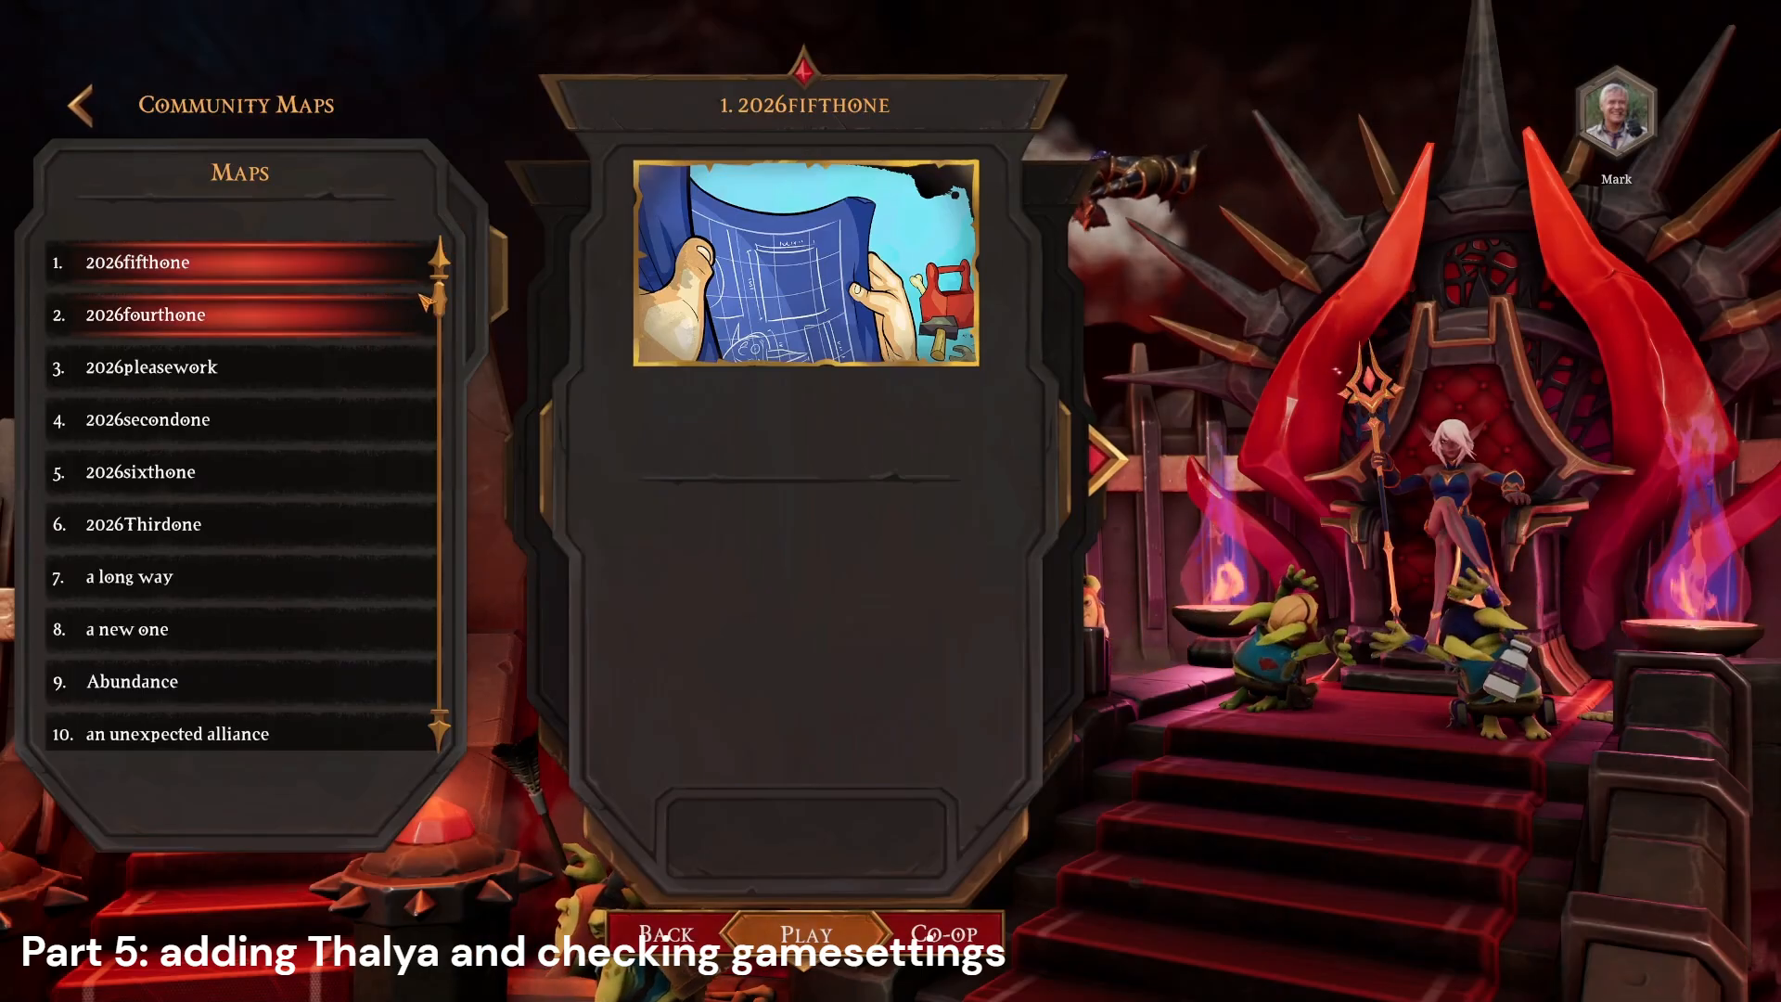
left_click_drag(440, 302, 441, 598)
left_click(390, 382)
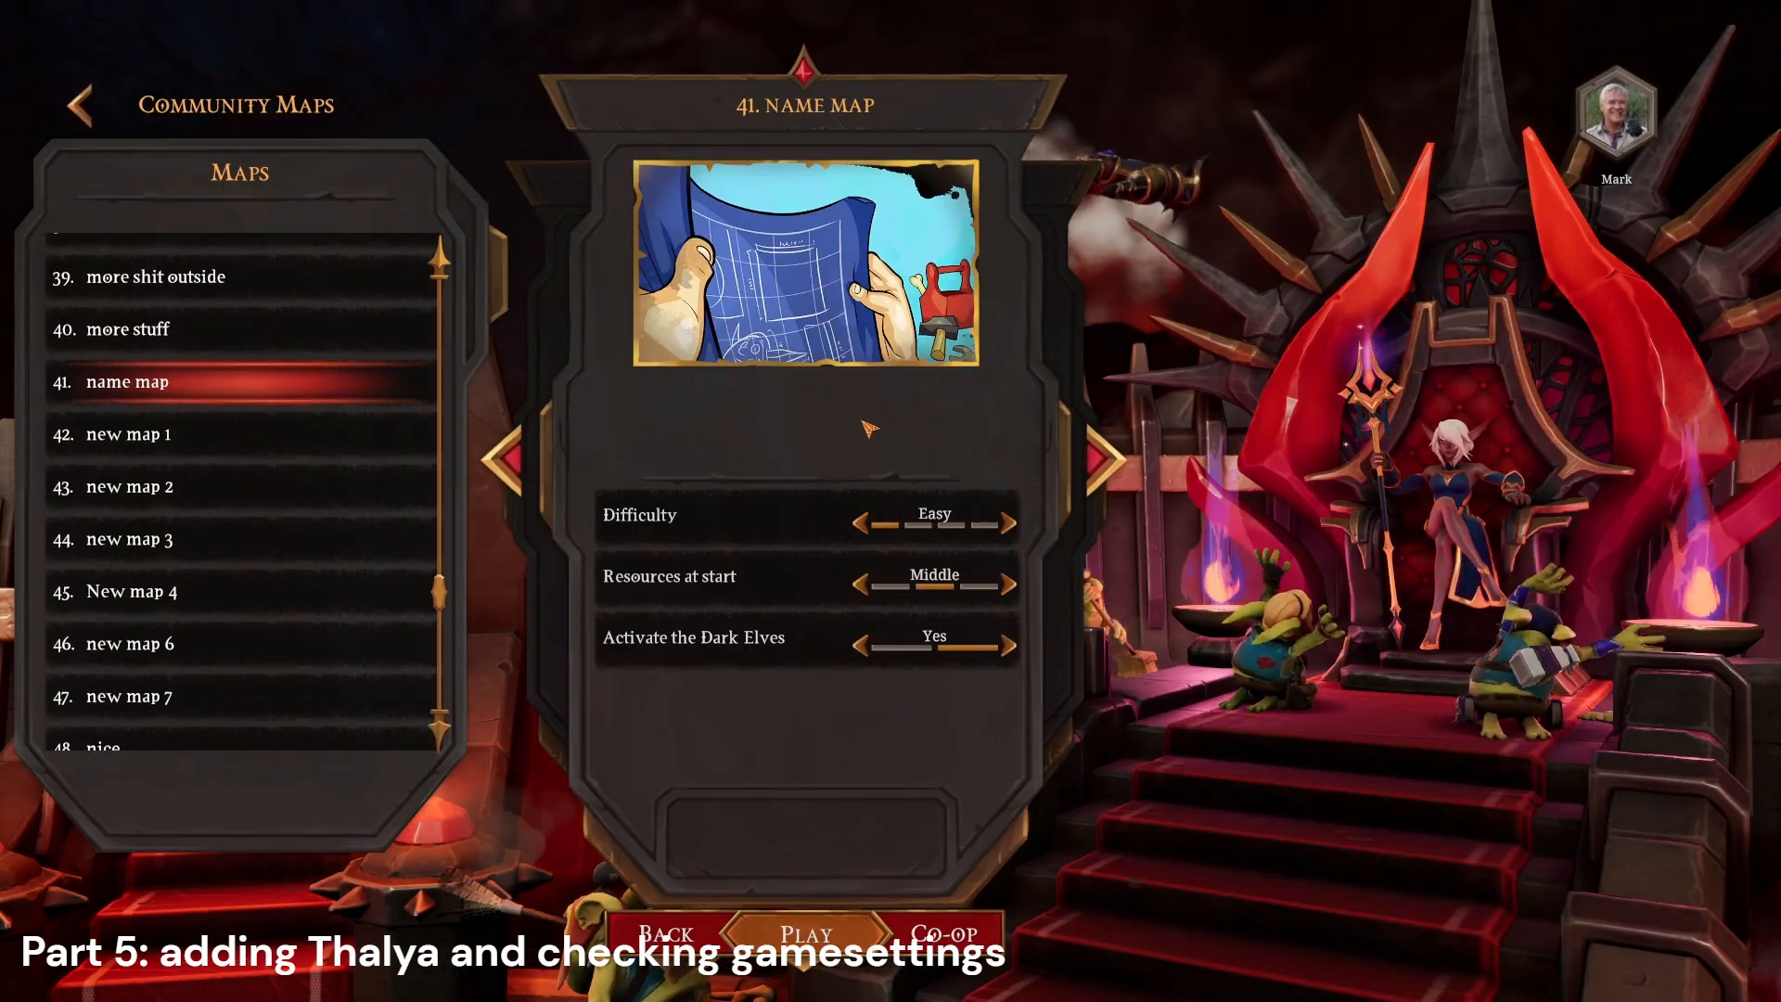
Step: Set the map's Difficulty to Easy and its Resources at start to Lots
left_click(1010, 524)
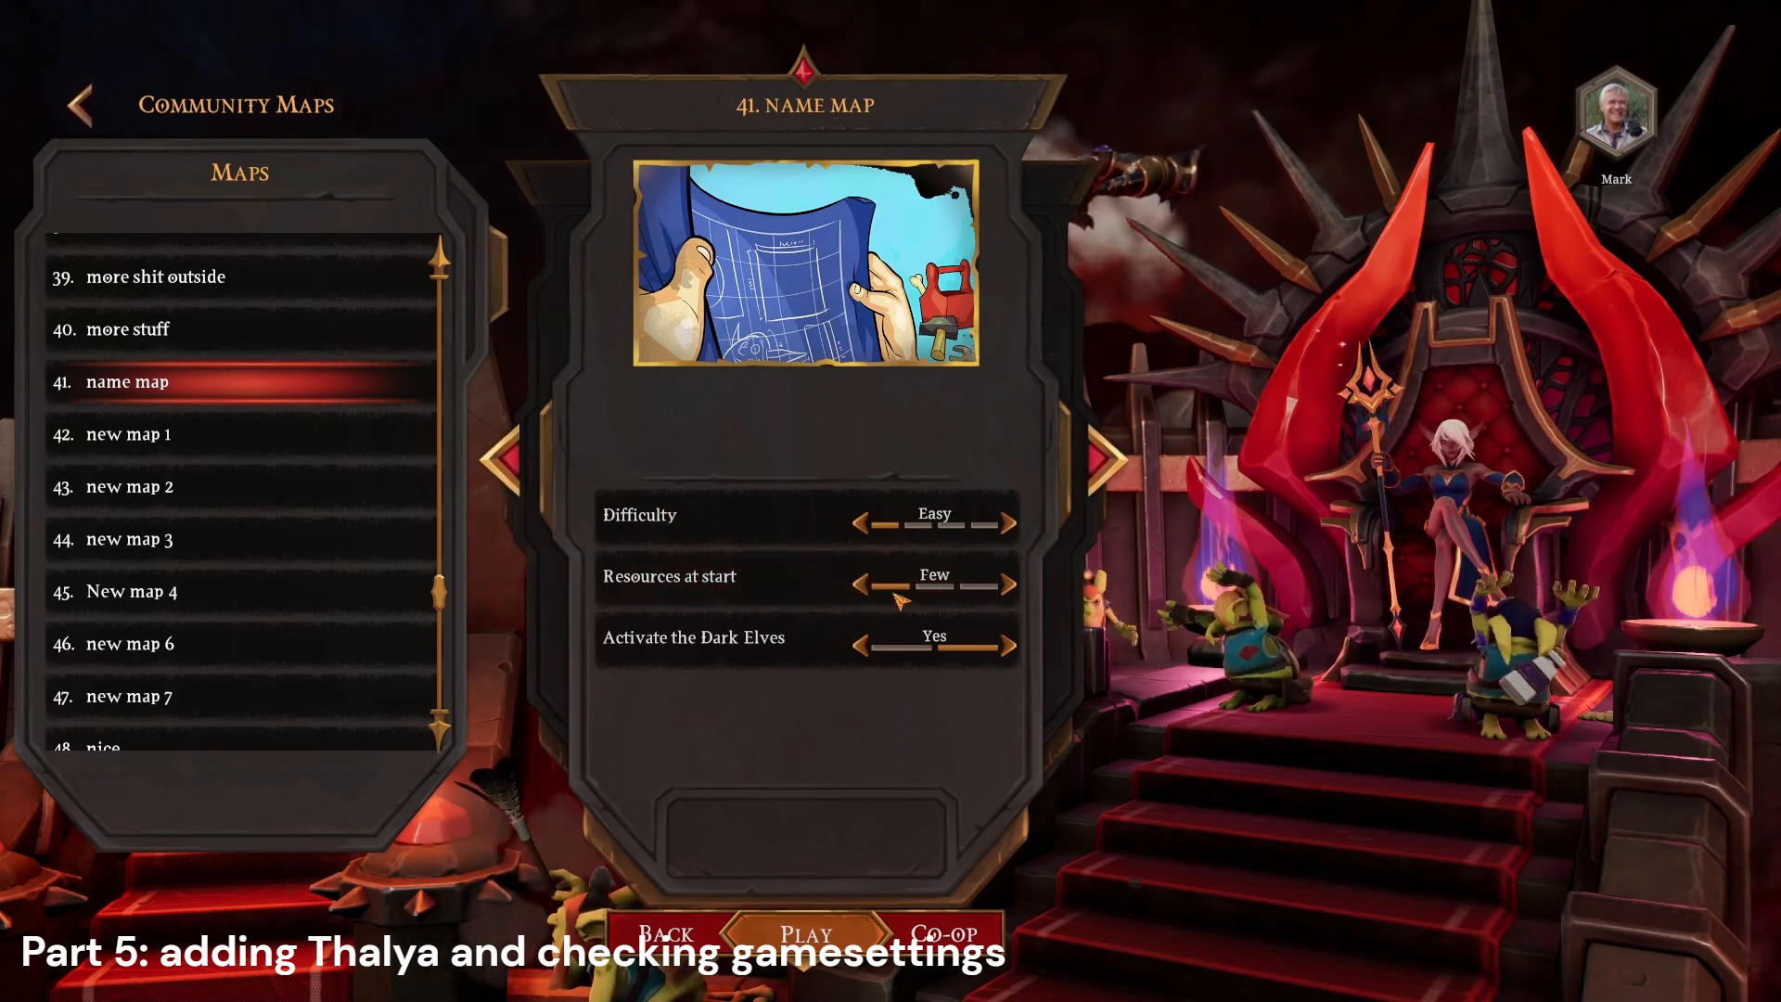
left_click(1008, 584)
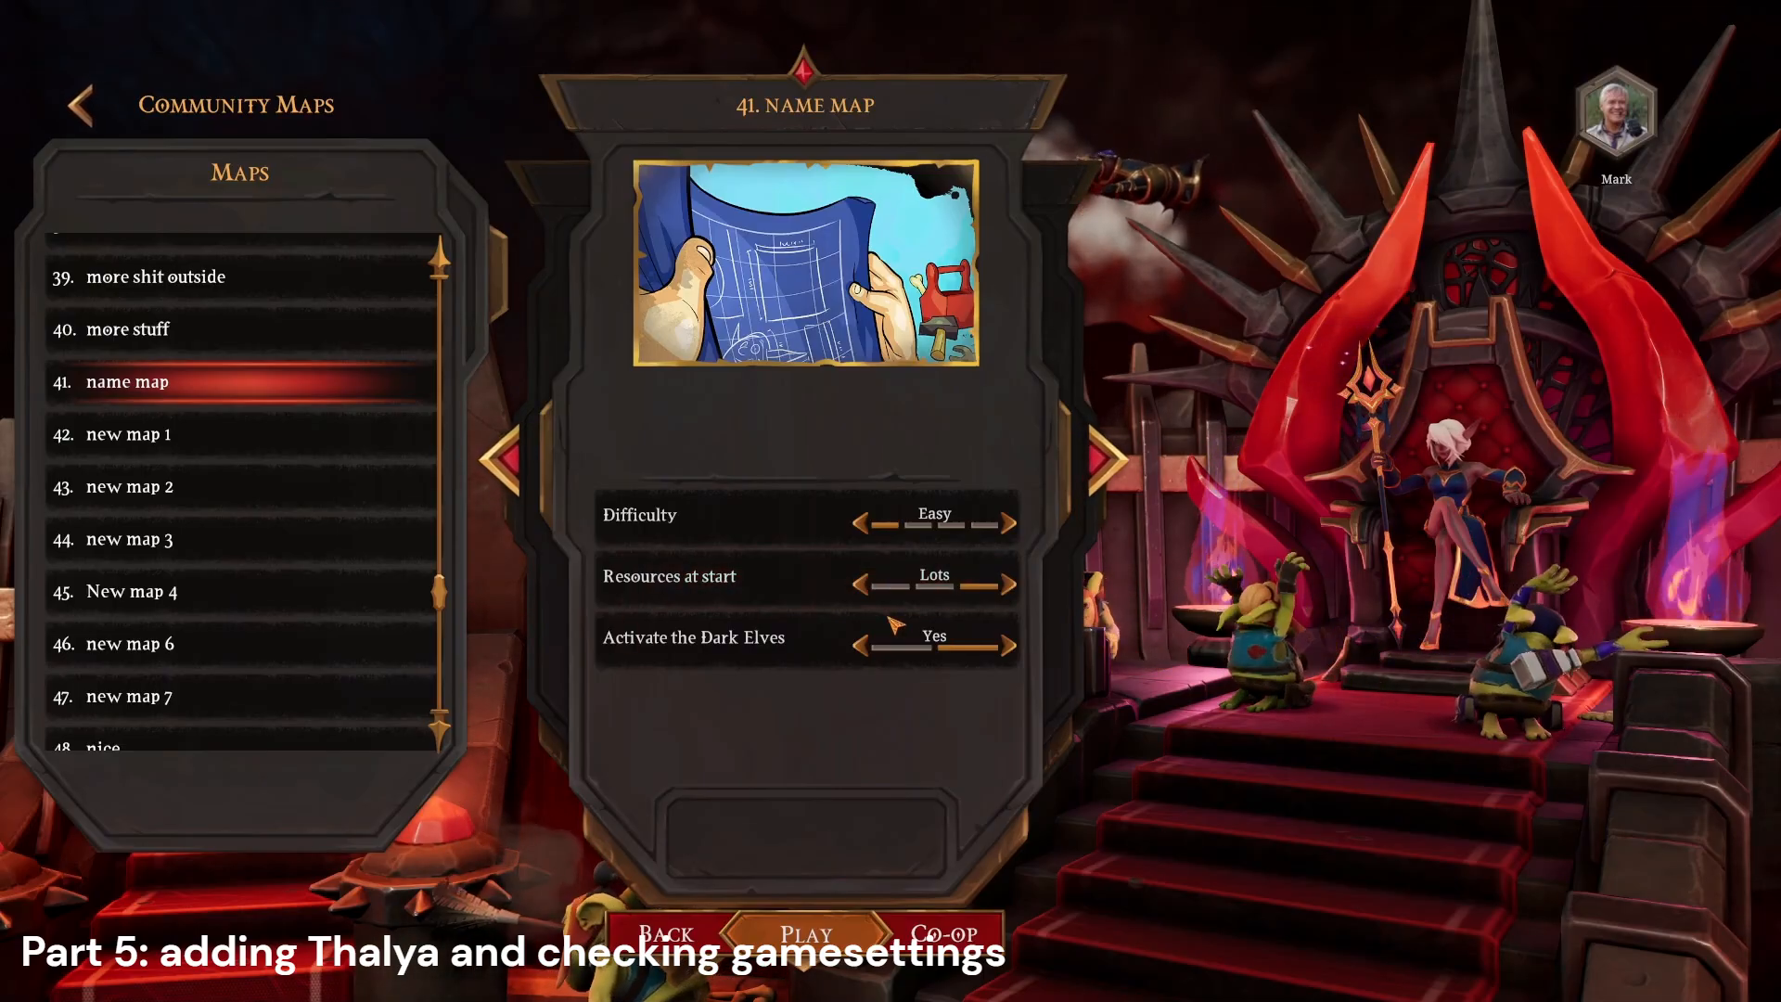